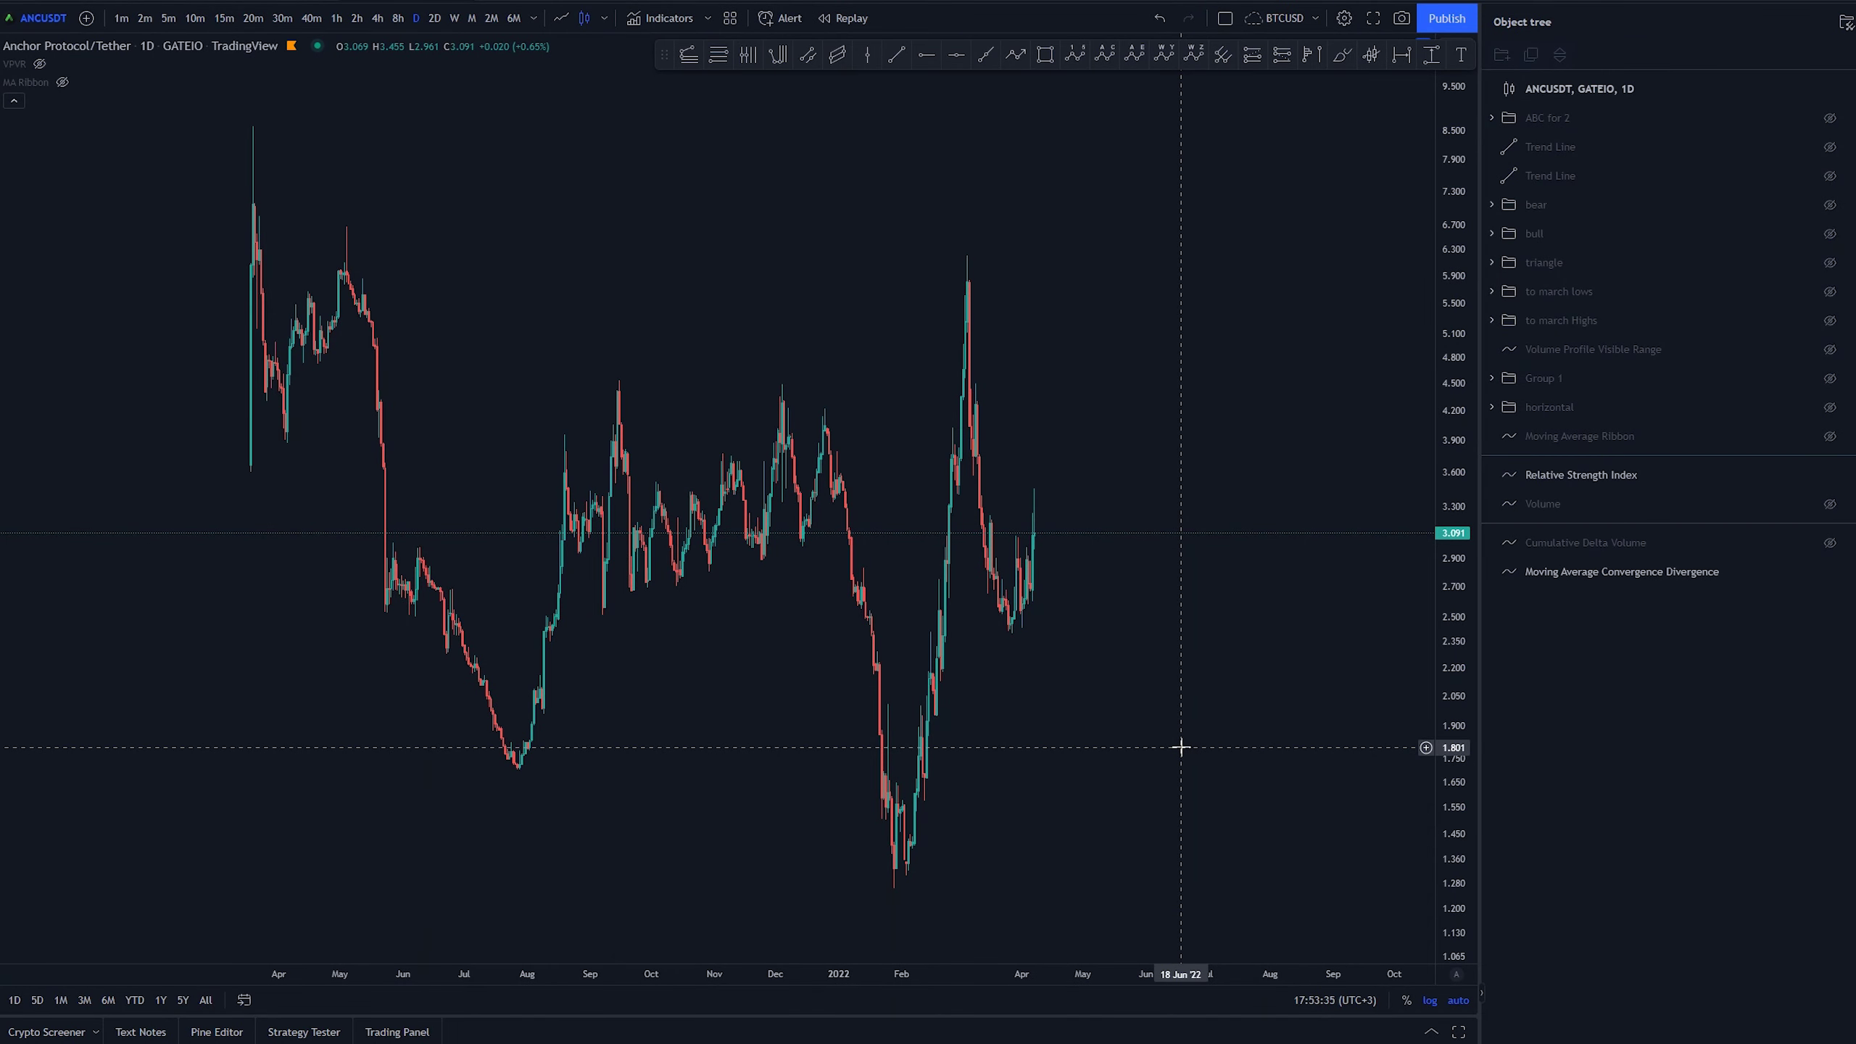
- Bring up the MA Ribbon row's controls in the chart legend
{"action": "mouse_move", "coordinate": [42, 67]}
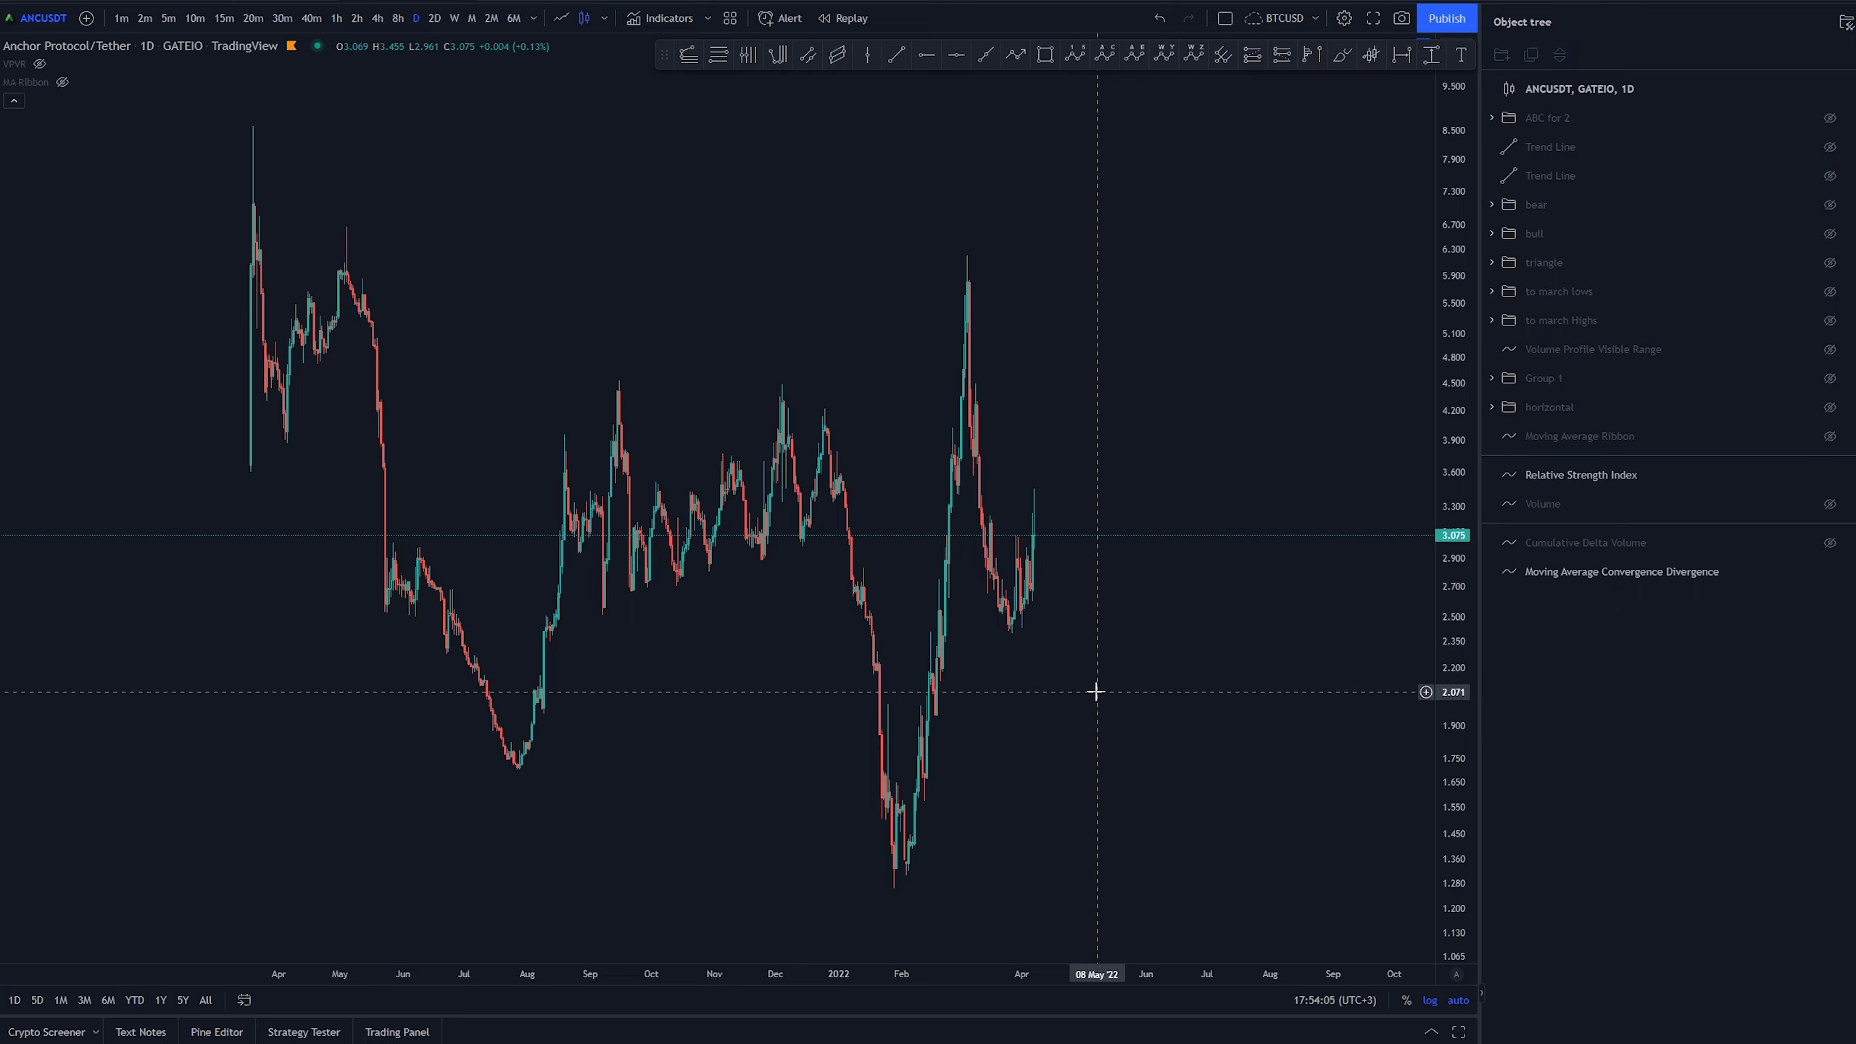
- Unhide the Moving Average Ribbon and reset the chart view
{"action": "left_click", "coordinate": [62, 81]}
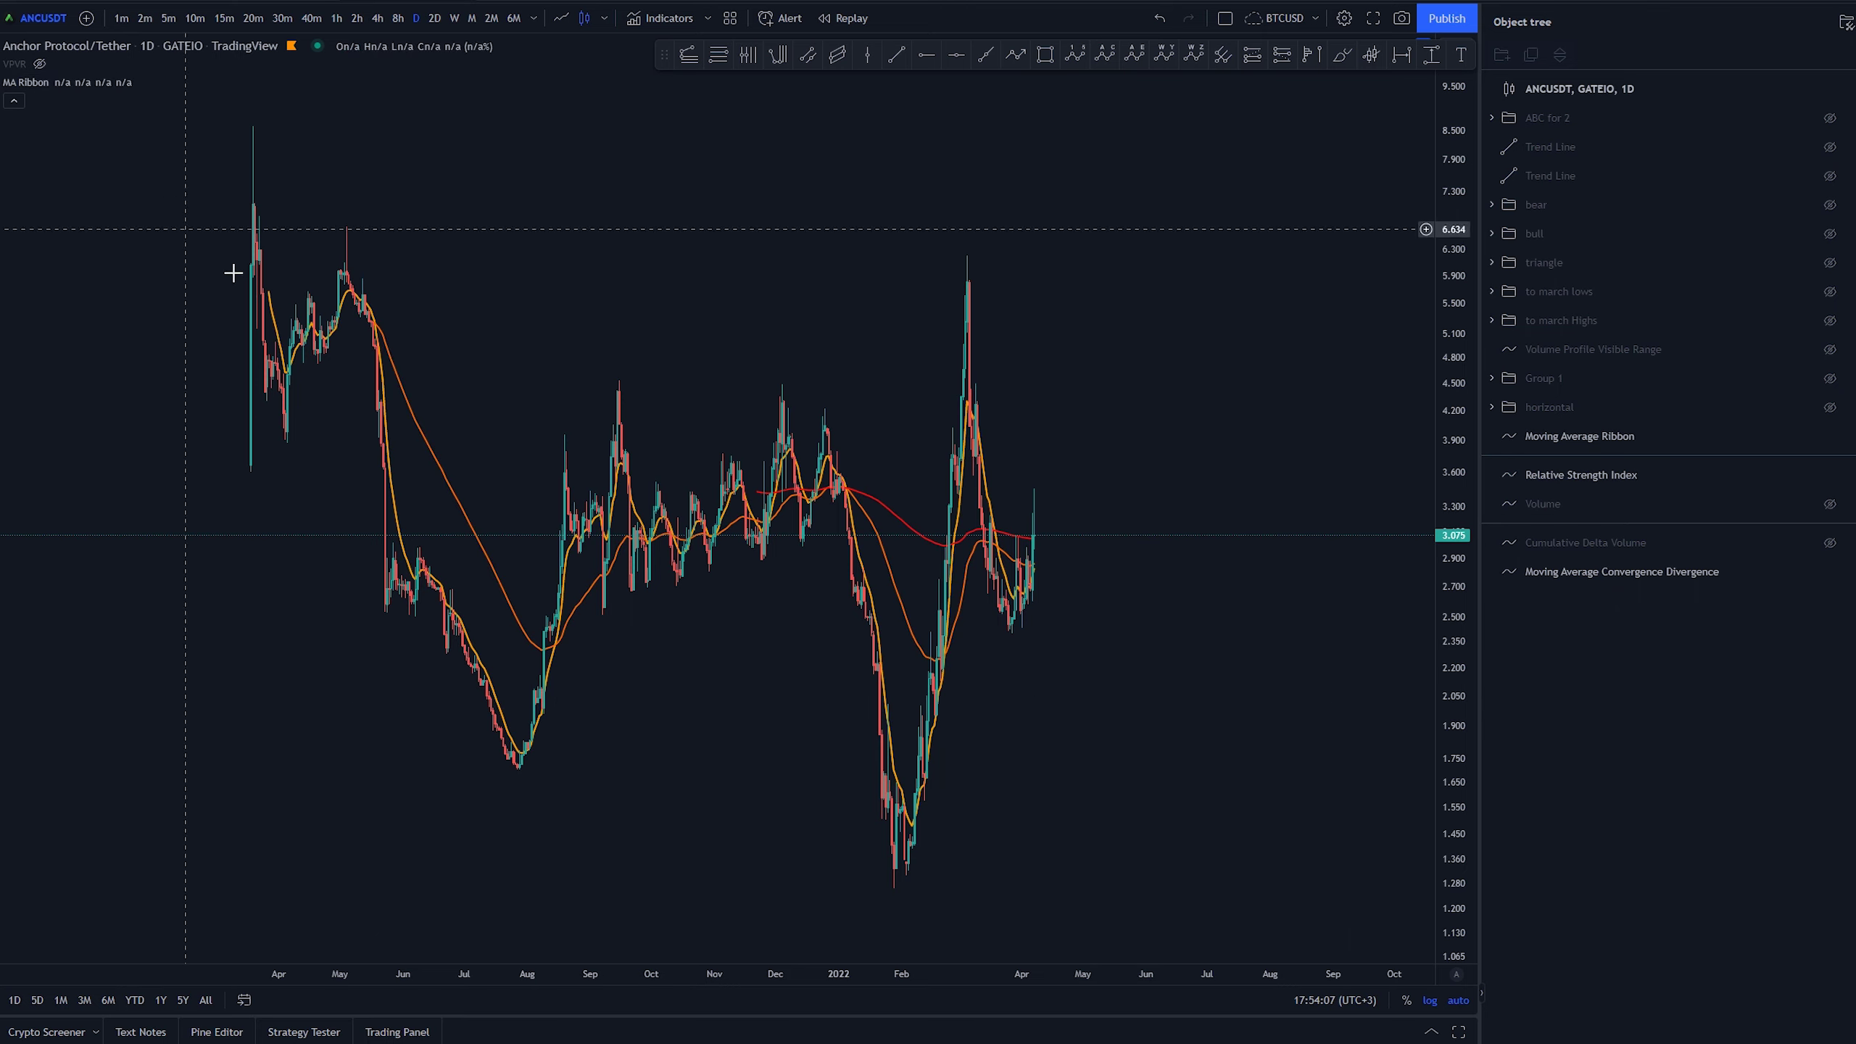
{"action": "right_click", "coordinate": [1090, 658]}
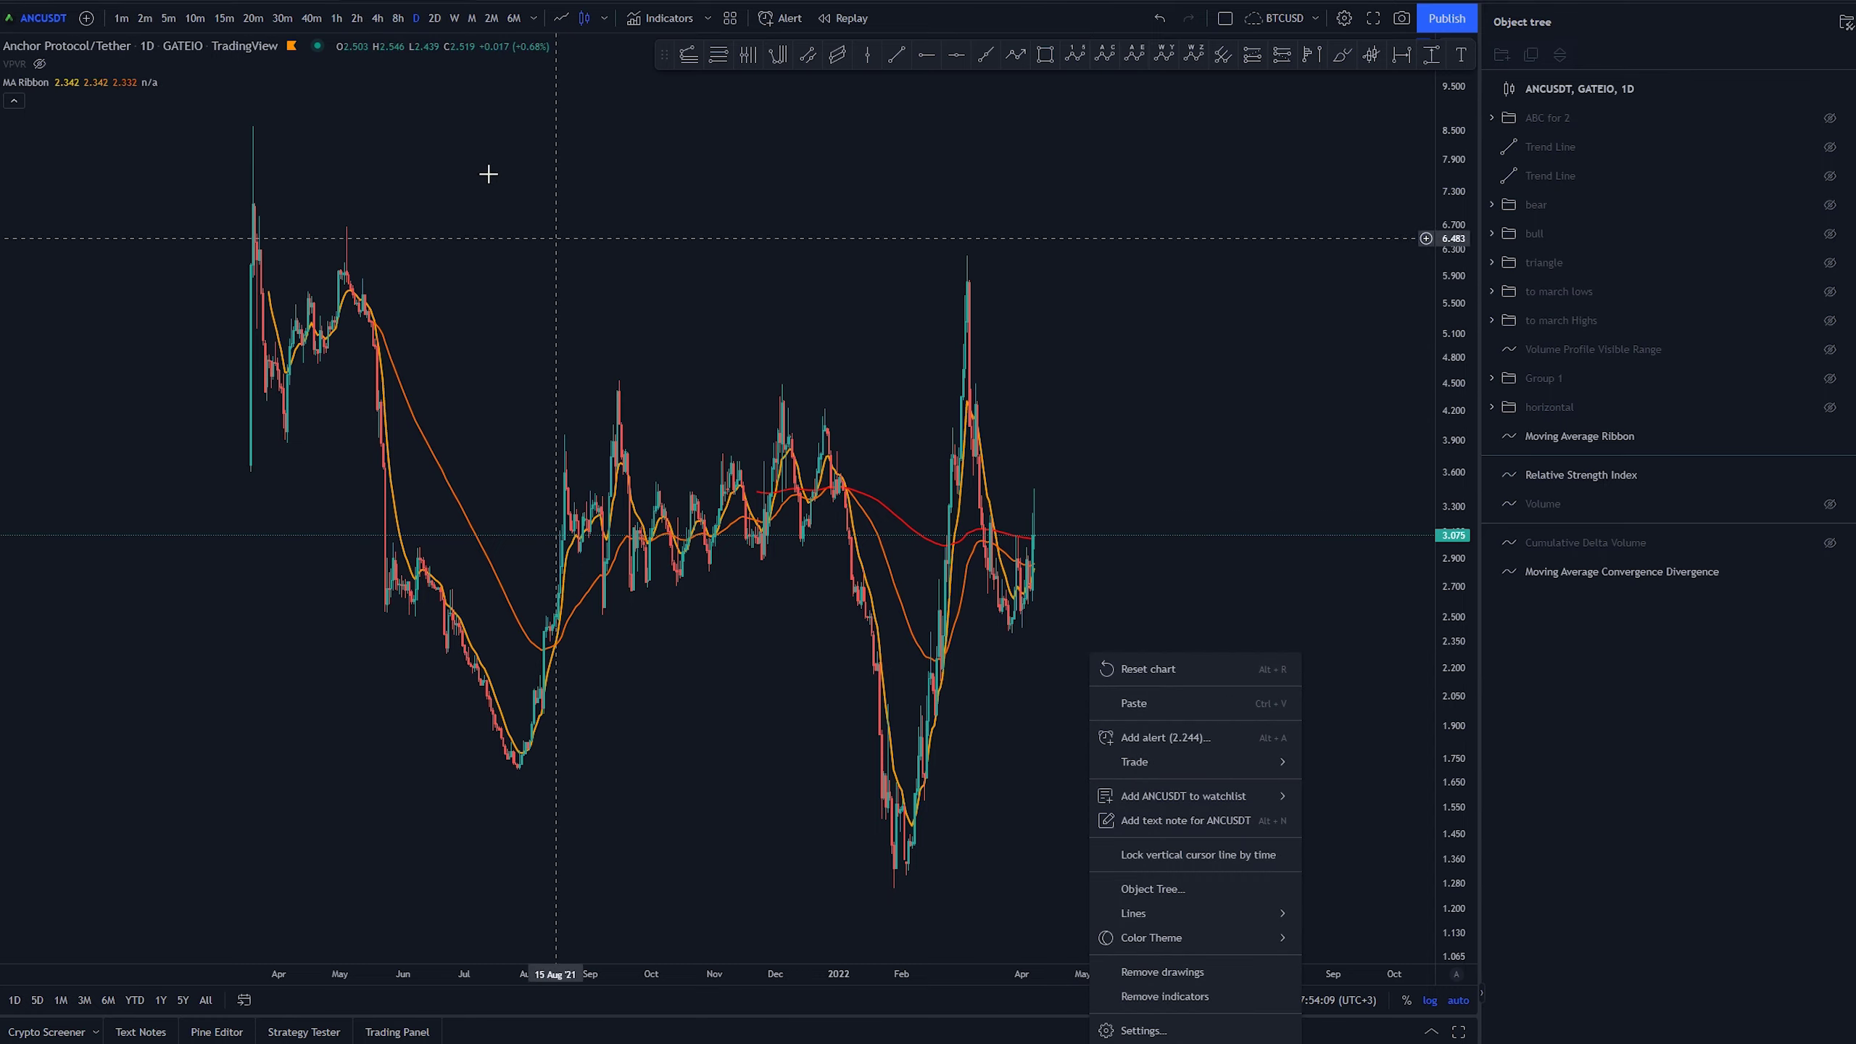
{"action": "right_click", "coordinate": [1098, 381]}
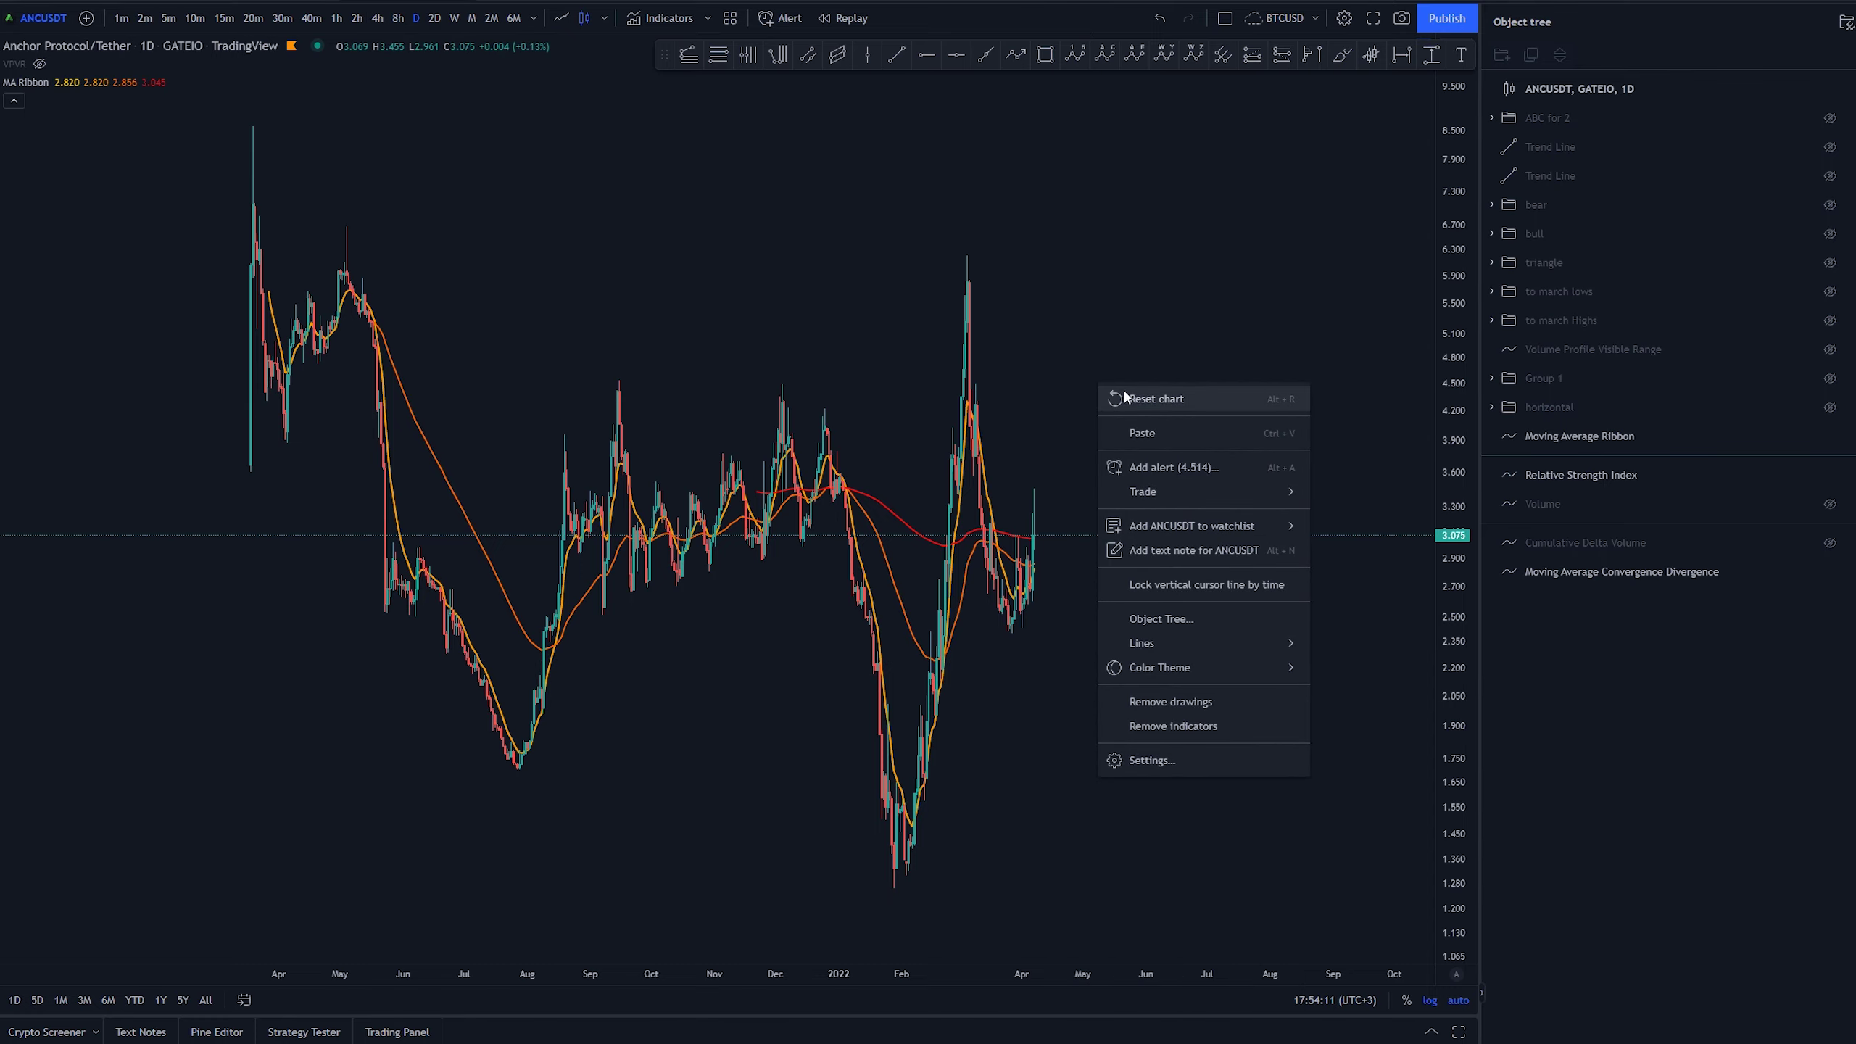
{"action": "left_click", "coordinate": [1129, 398]}
- Pan and zoom the daily chart, then restore the RSI and MACD panes
{"action": "left_click_drag", "start_coordinate": [1347, 804], "coordinate": [996, 701]}
{"action": "scroll", "coordinate": [995, 701], "scroll_direction": "up", "scroll_amount": 5}
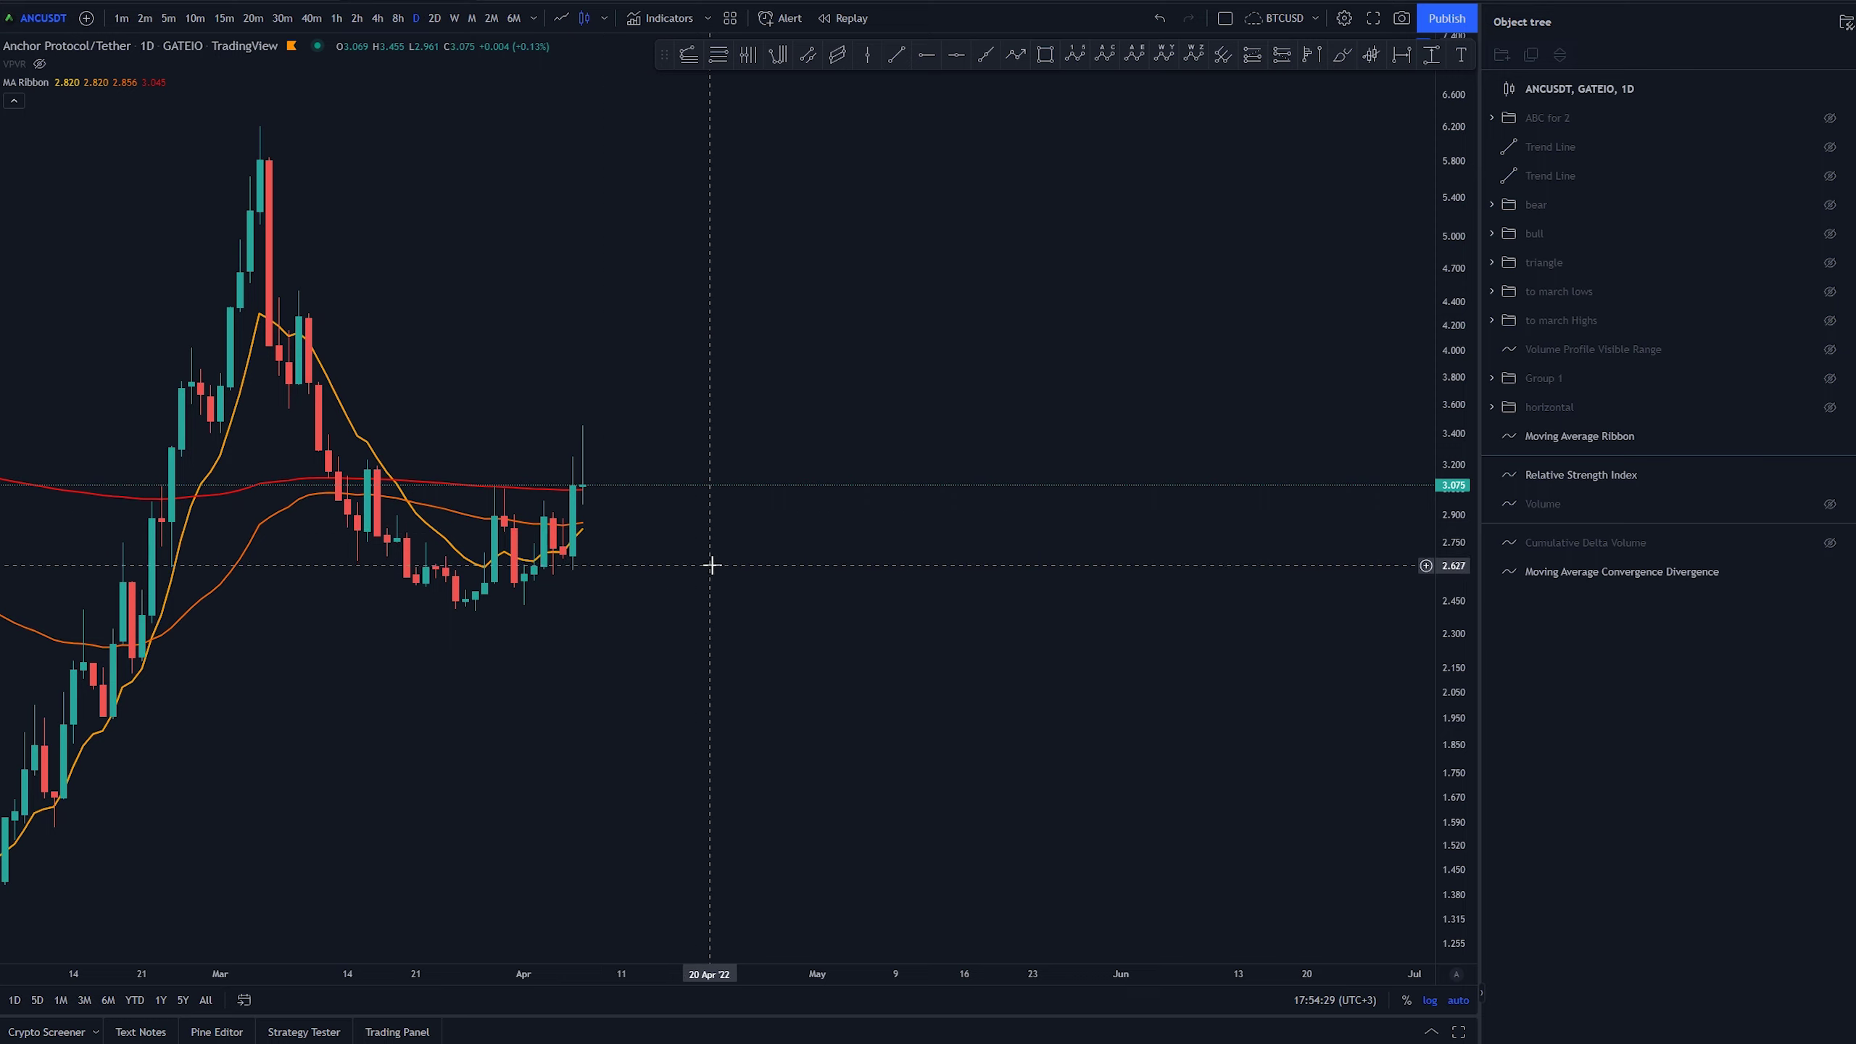
{"action": "left_click_drag", "start_coordinate": [713, 559], "coordinate": [1027, 606]}
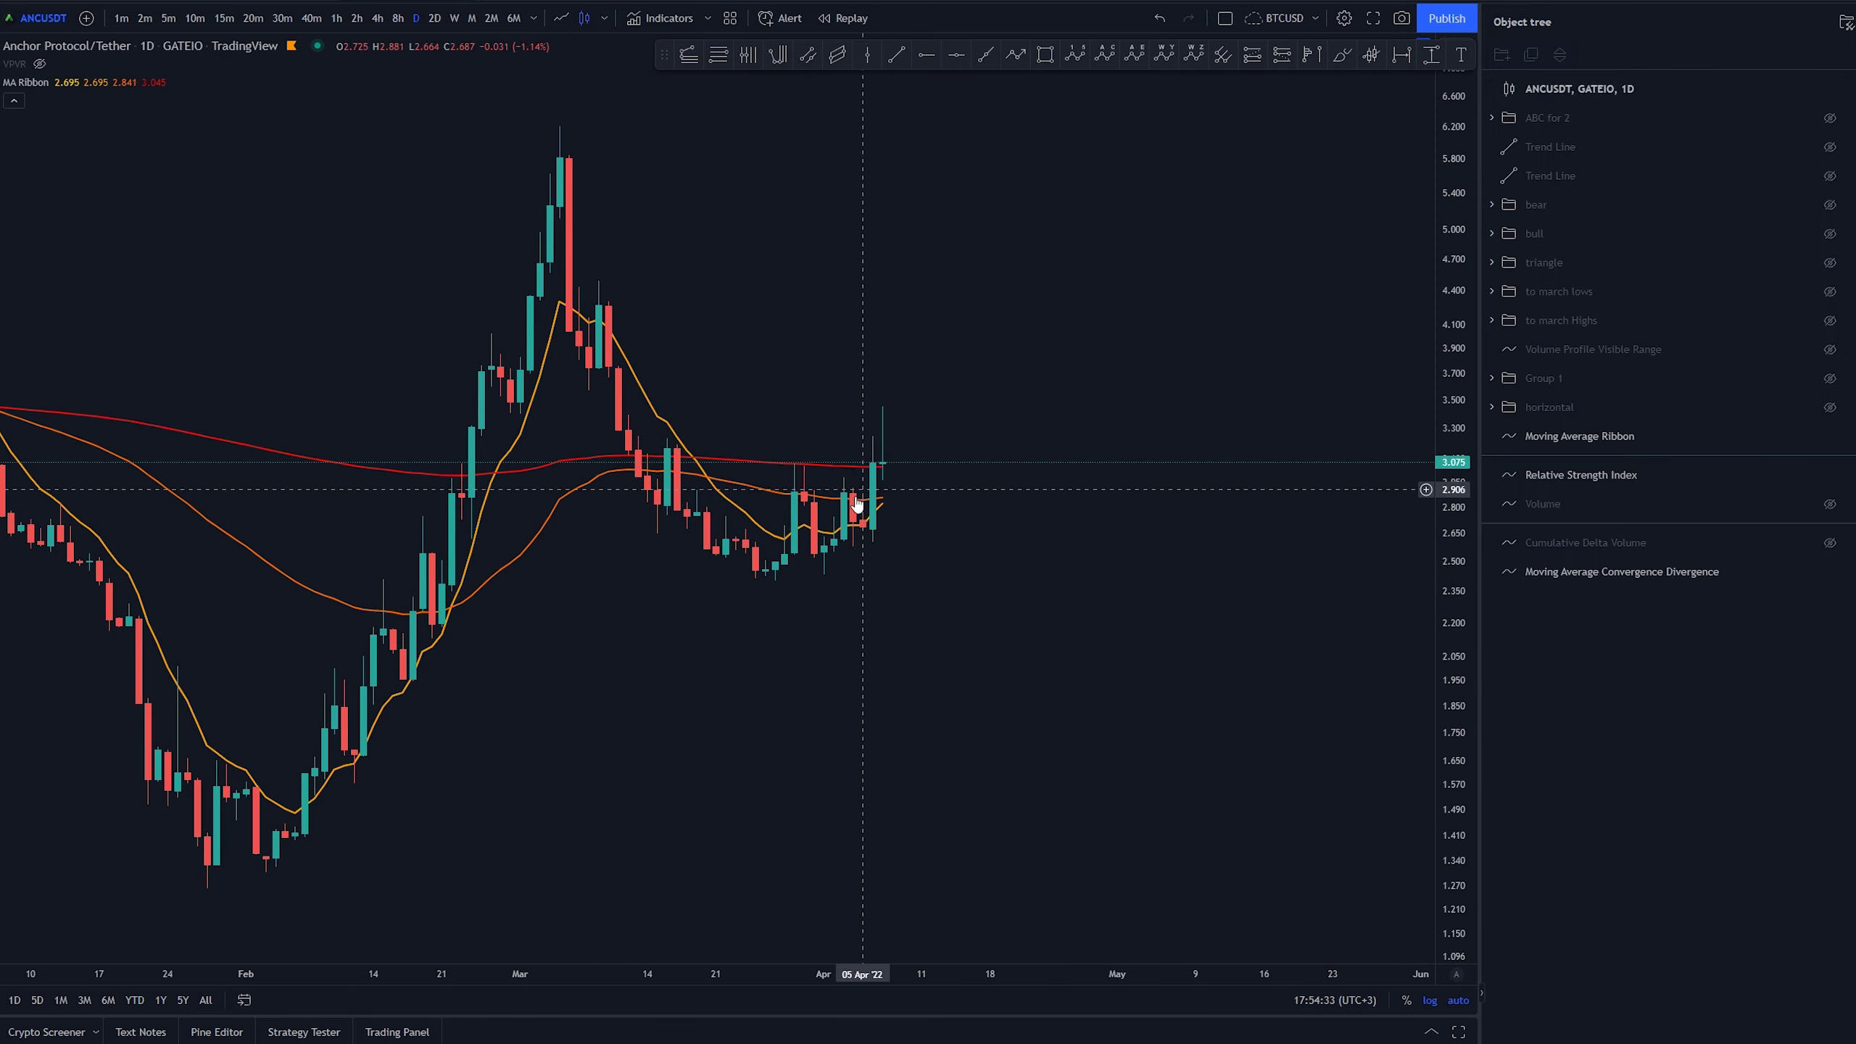
{"action": "scroll", "coordinate": [992, 634], "scroll_direction": "down", "scroll_amount": 3}
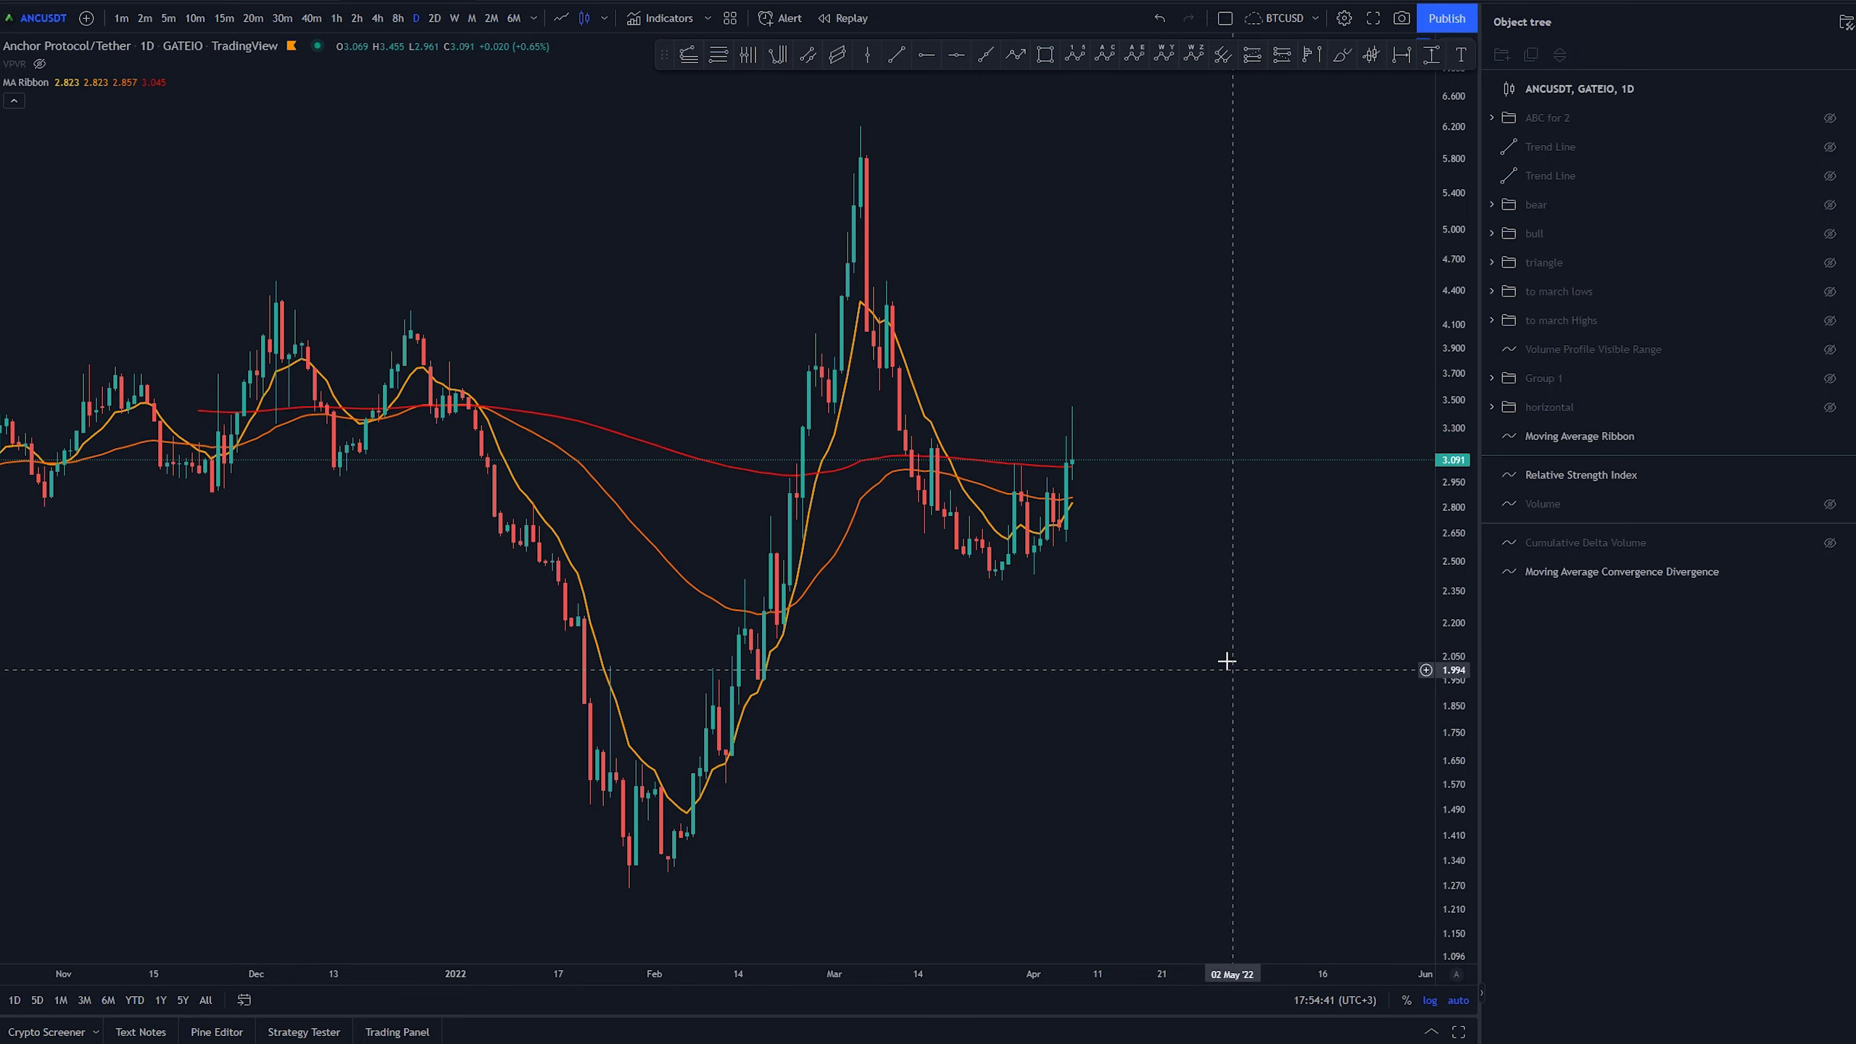
{"action": "mouse_move", "coordinate": [122, 90]}
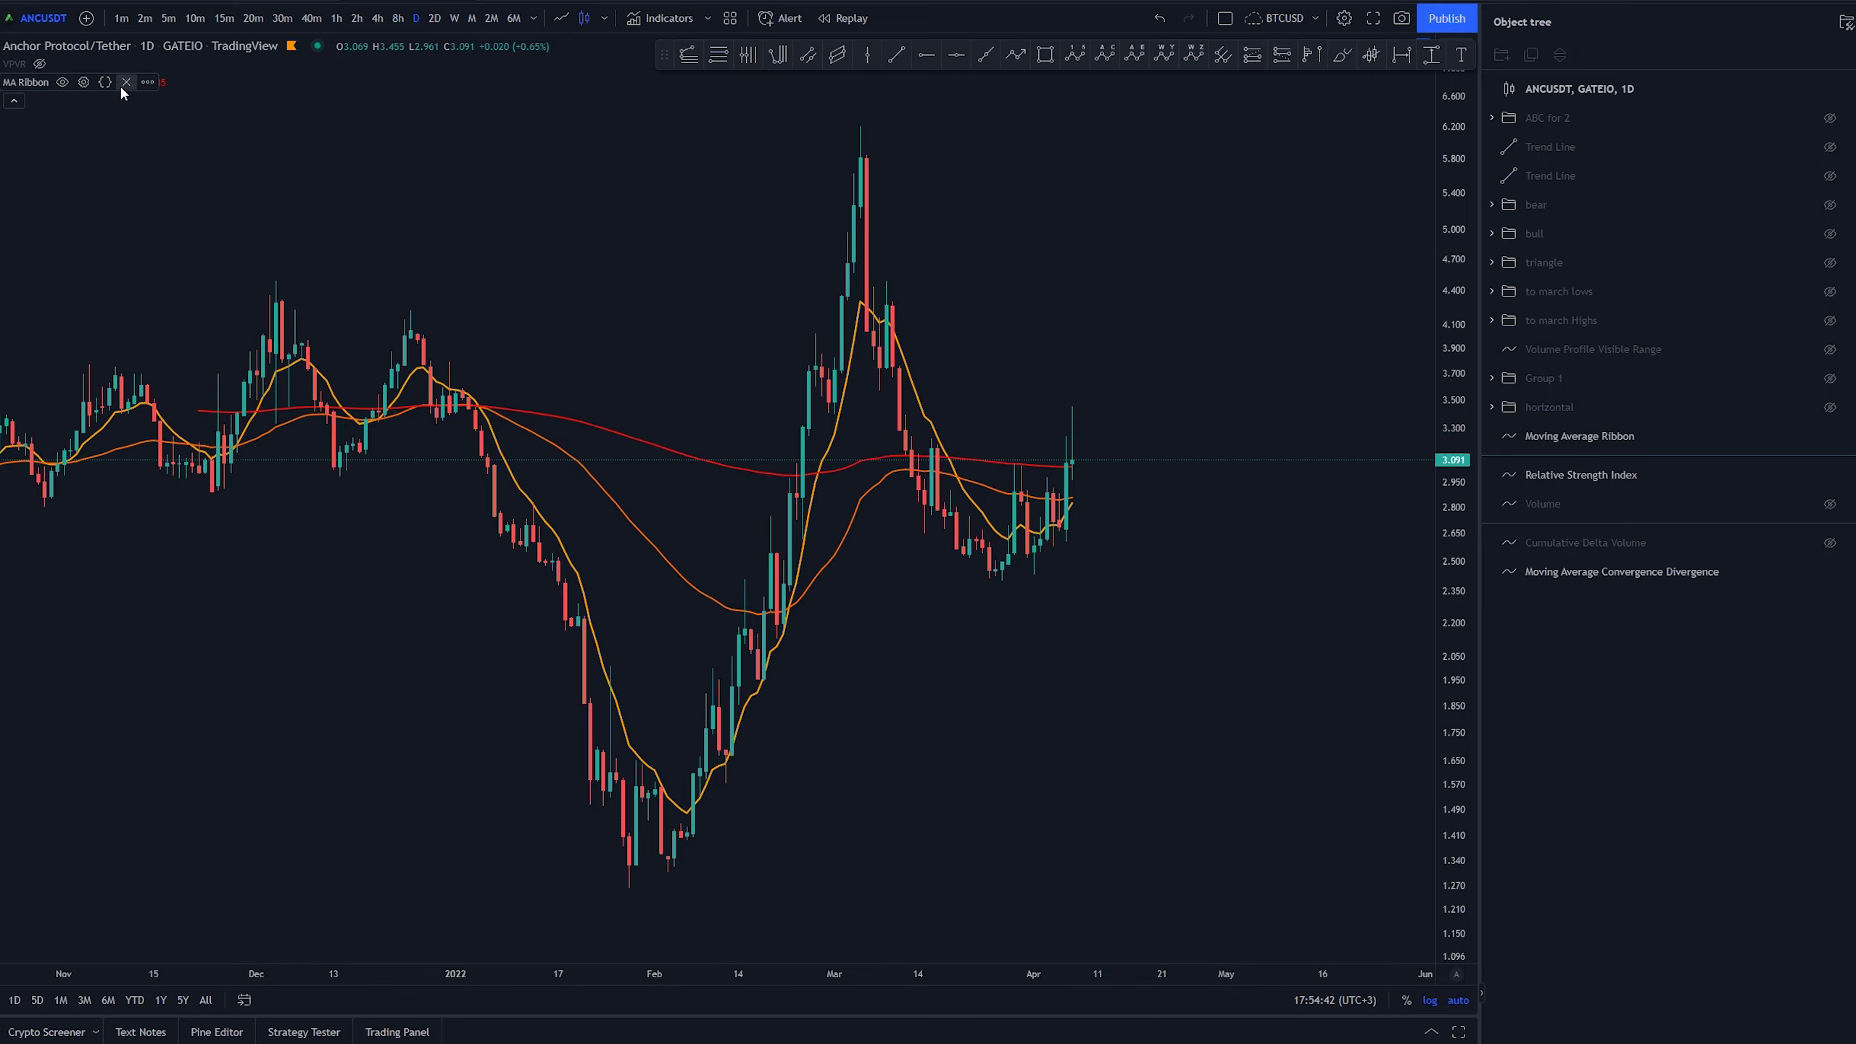
{"action": "double_click", "coordinate": [1211, 315]}
{"action": "scroll", "coordinate": [1144, 697], "scroll_direction": "down", "scroll_amount": 5}
- Pan the daily chart to shift the visible date range
{"action": "left_click_drag", "start_coordinate": [1272, 464], "coordinate": [1036, 457]}
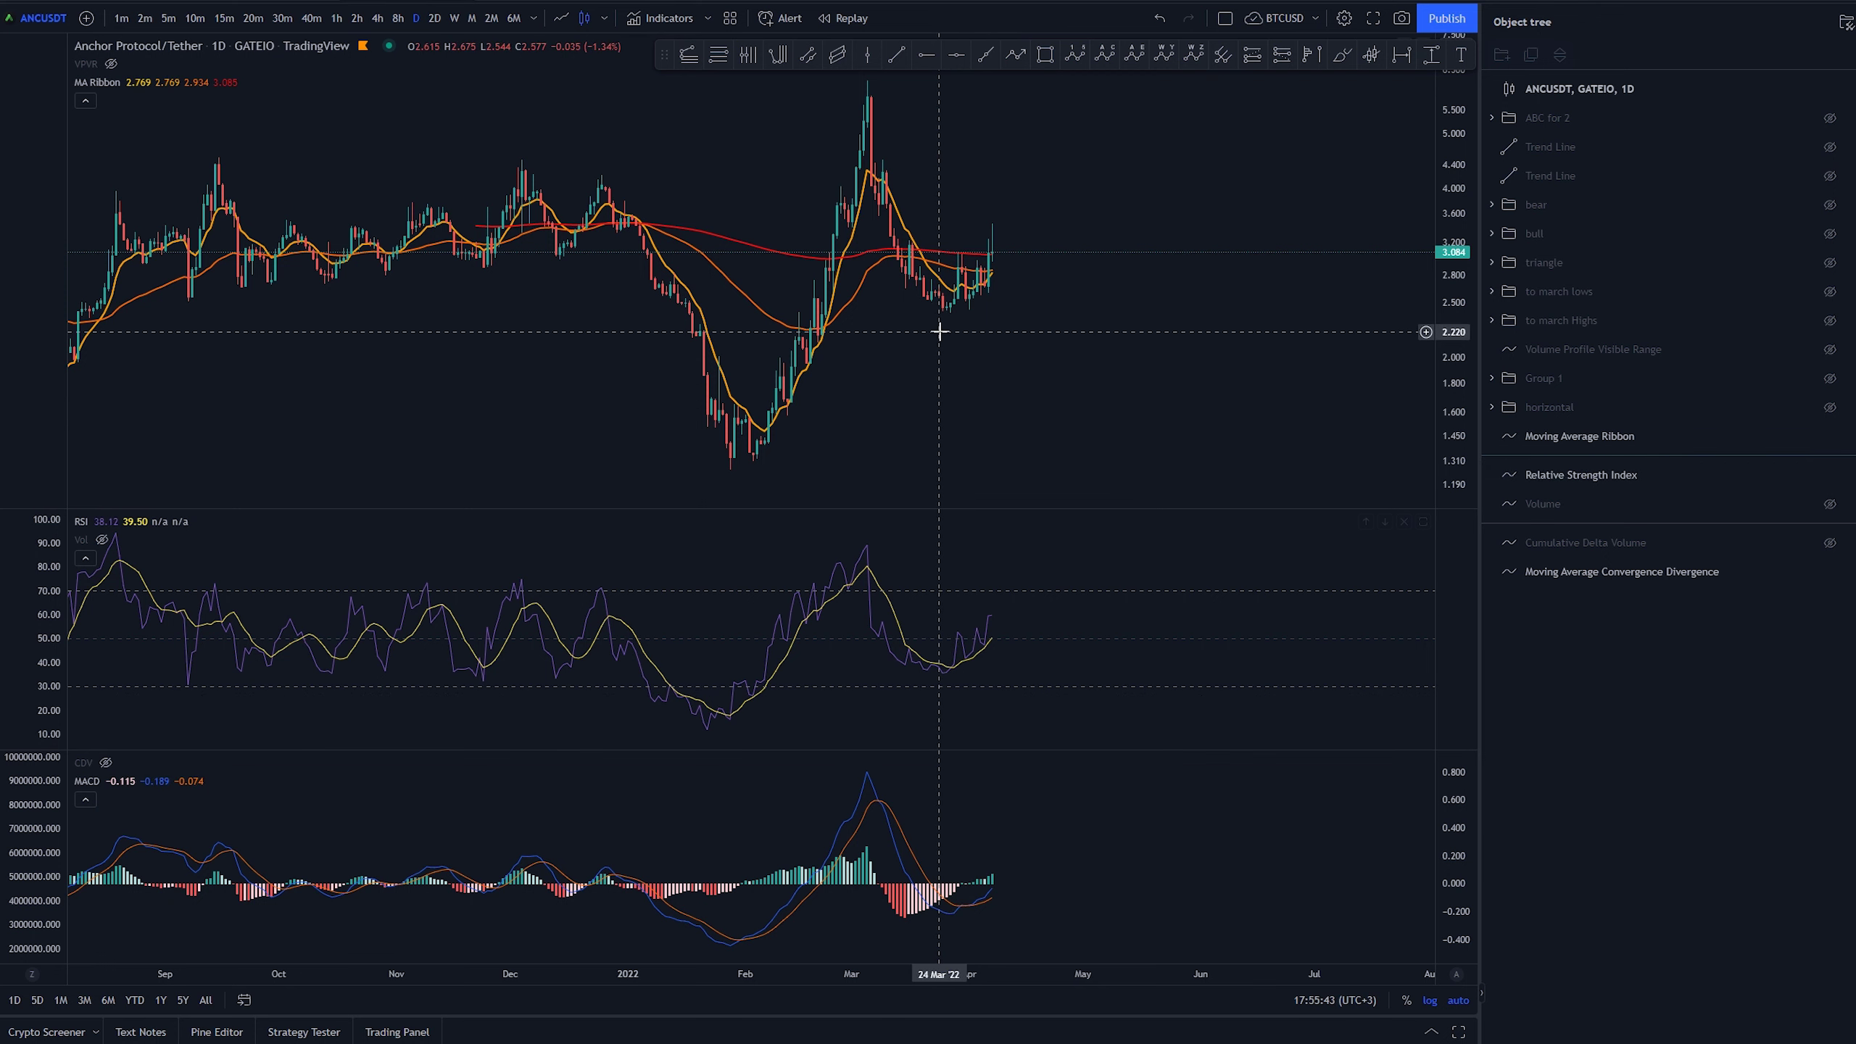
- Hide the MA Ribbon, show the horizontal level lines, and switch ANCUSDT to 1-hour
{"action": "left_click", "coordinate": [134, 81]}
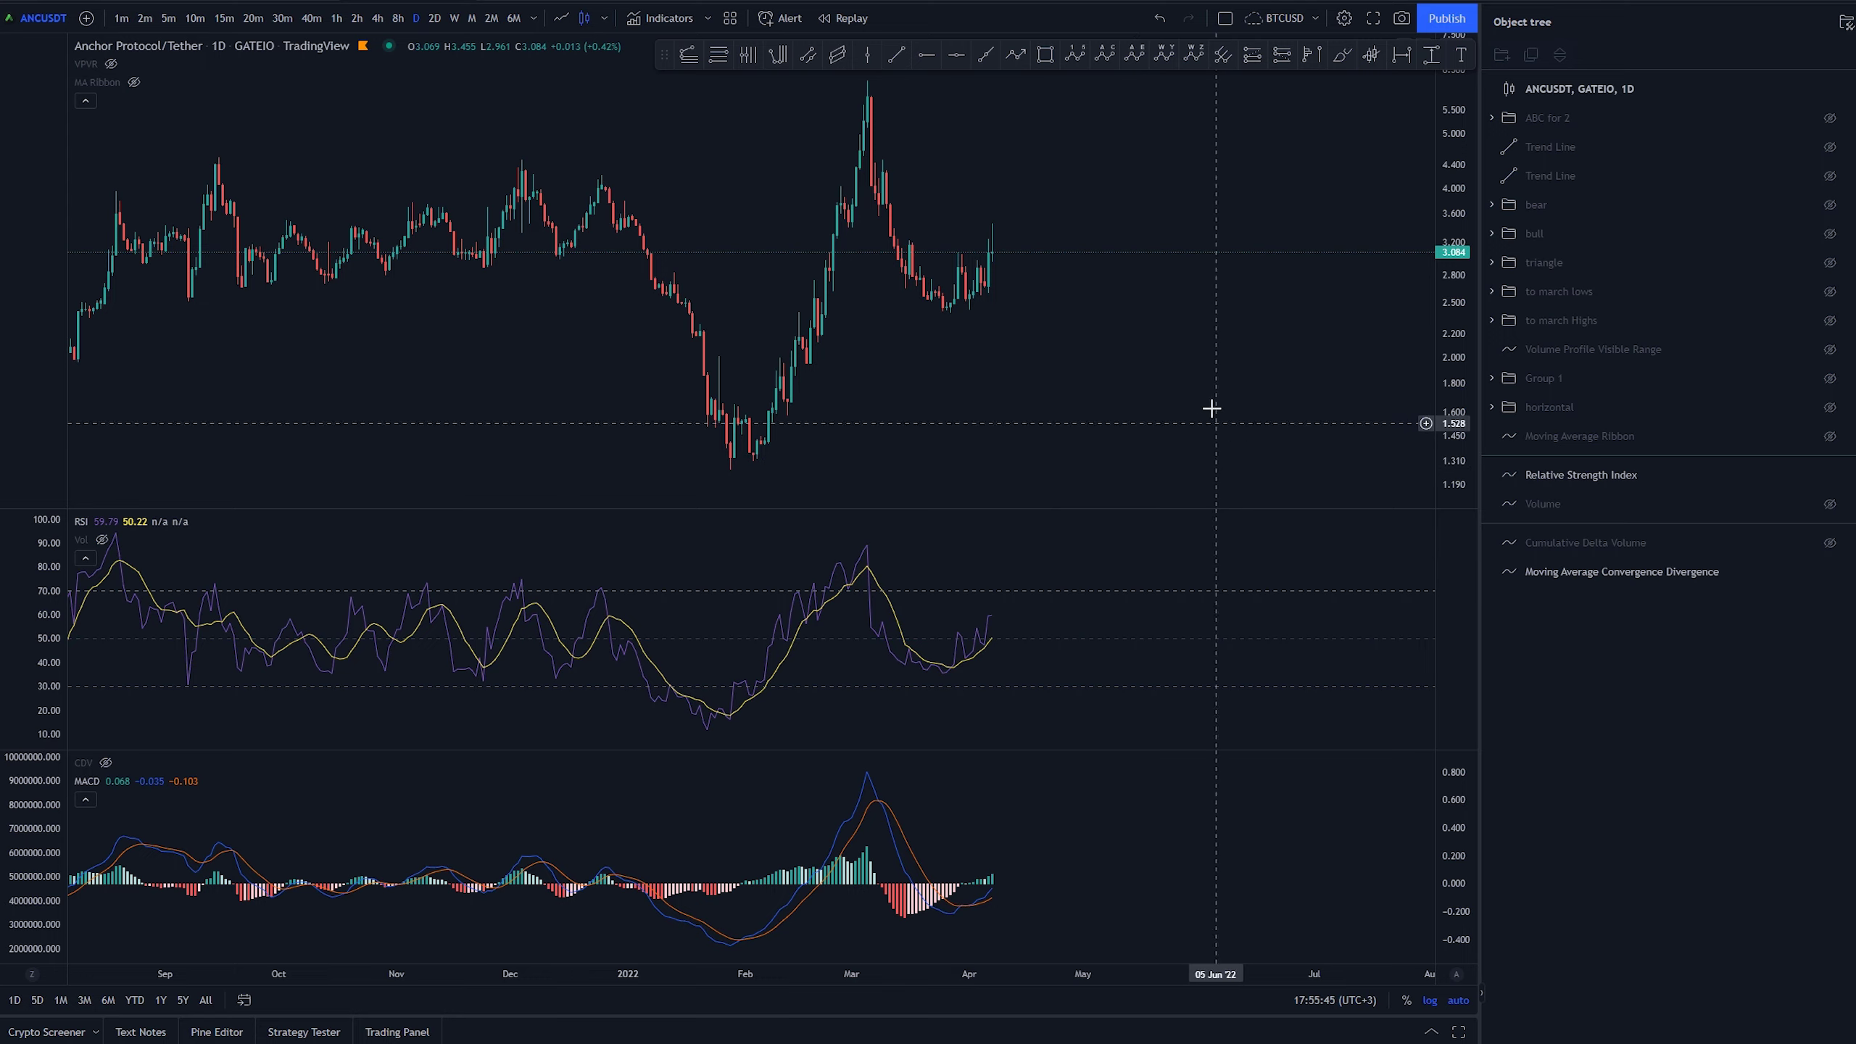
{"action": "left_click", "coordinate": [1830, 409]}
{"action": "scroll", "coordinate": [718, 259], "scroll_direction": "down", "scroll_amount": 6}
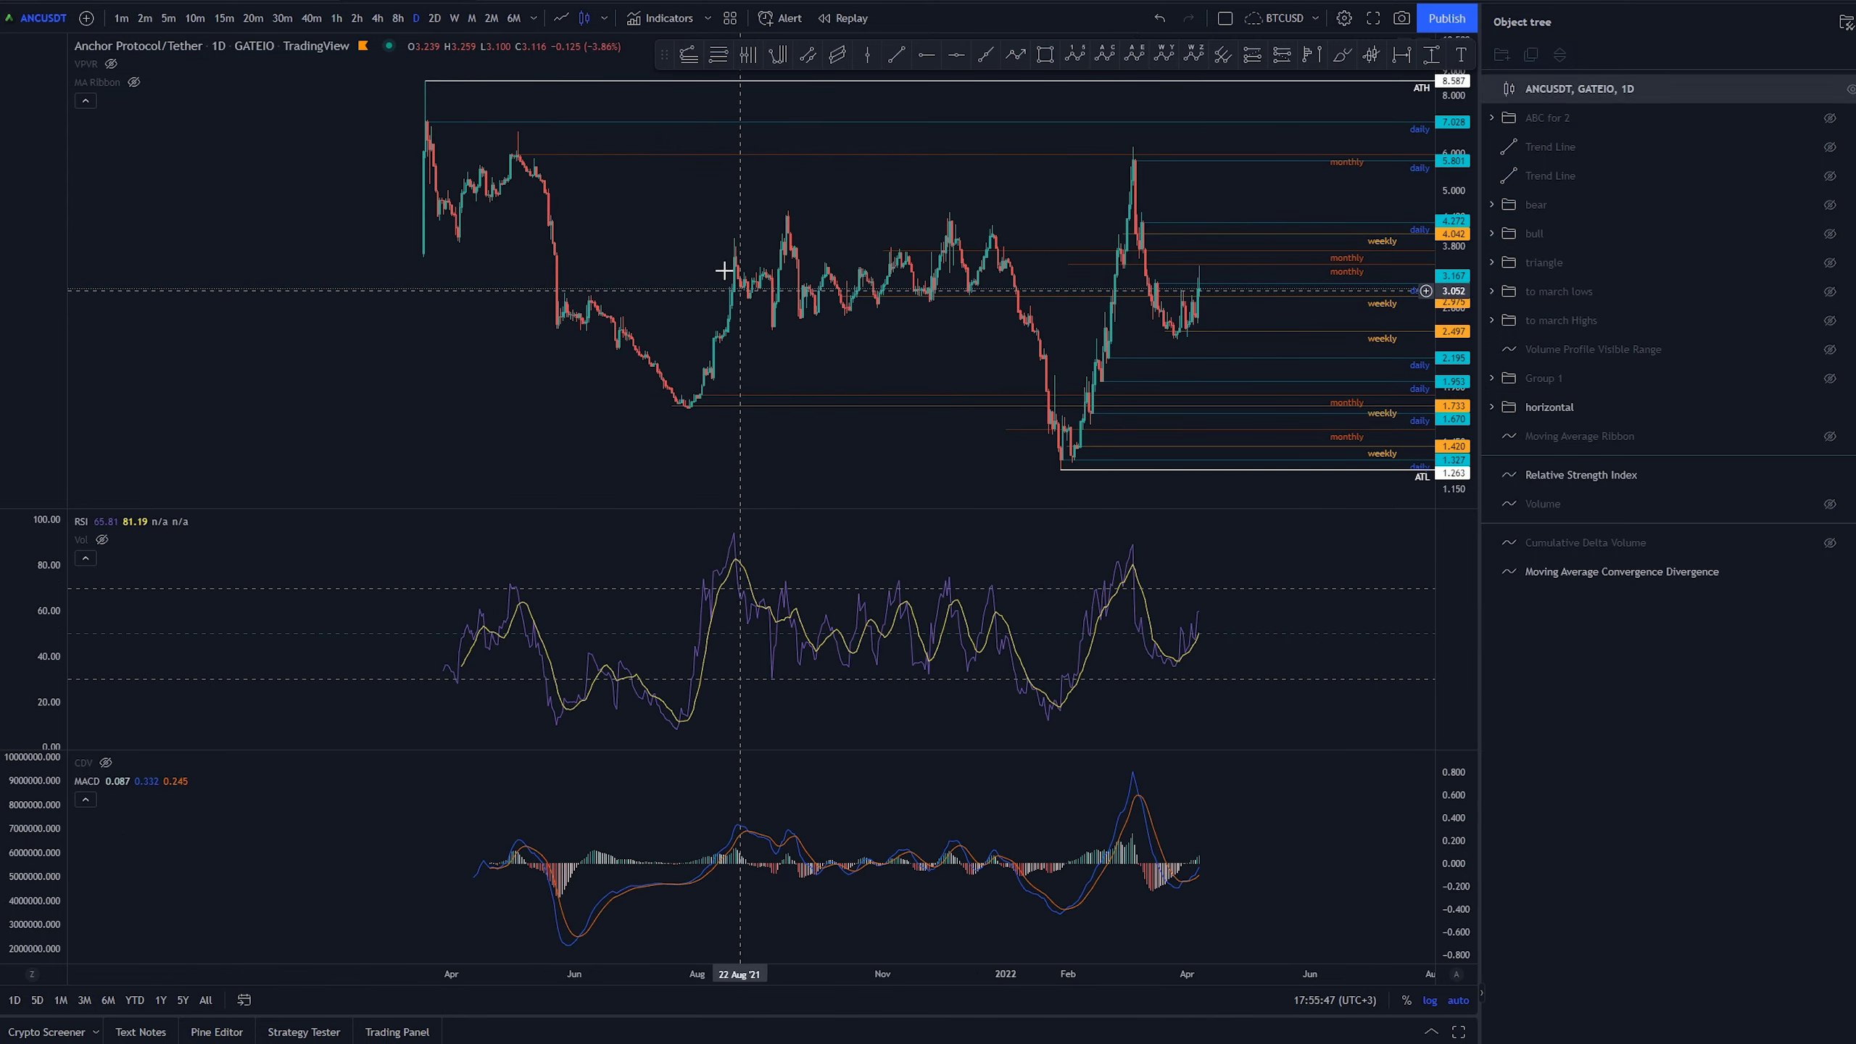
{"action": "left_click_drag", "start_coordinate": [976, 198], "coordinate": [693, 209]}
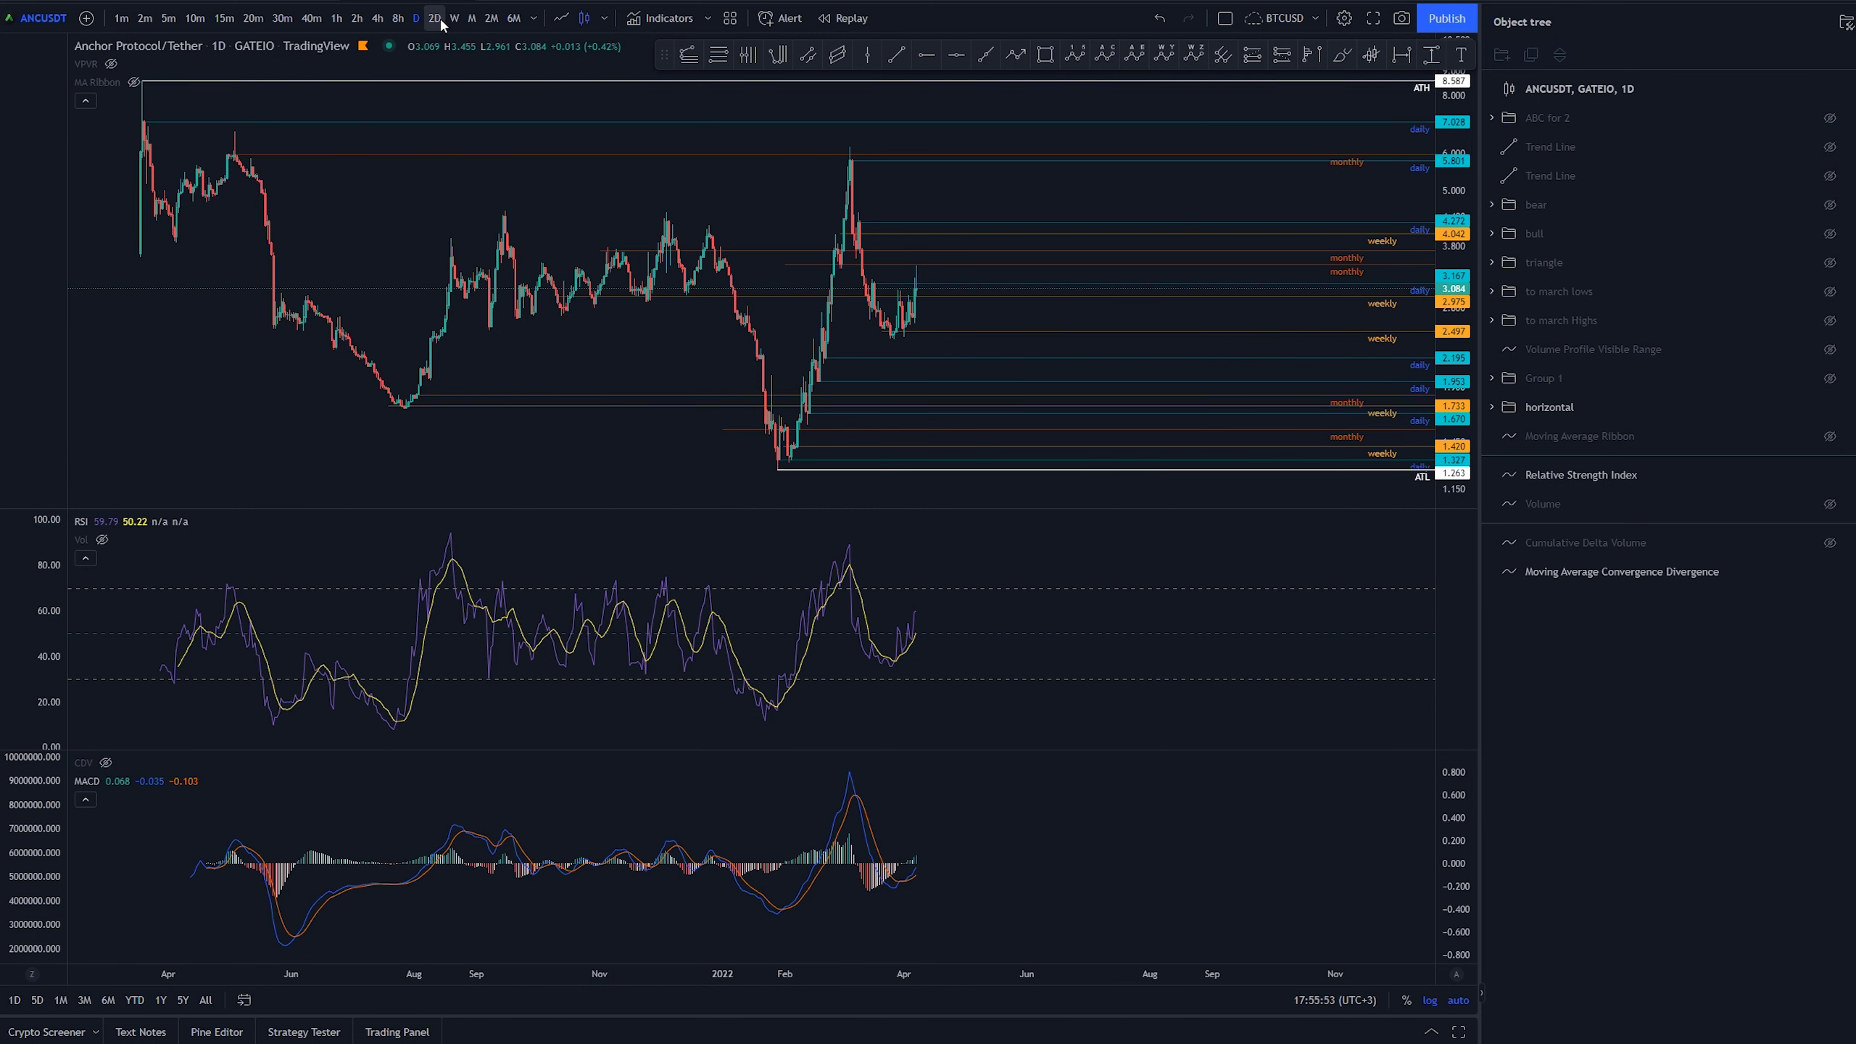
{"action": "left_click", "coordinate": [337, 19]}
{"action": "right_click", "coordinate": [981, 357]}
- Reset the 1h chart and enlarge the price pane, hiding RSI and MACD
{"action": "left_click", "coordinate": [1018, 376]}
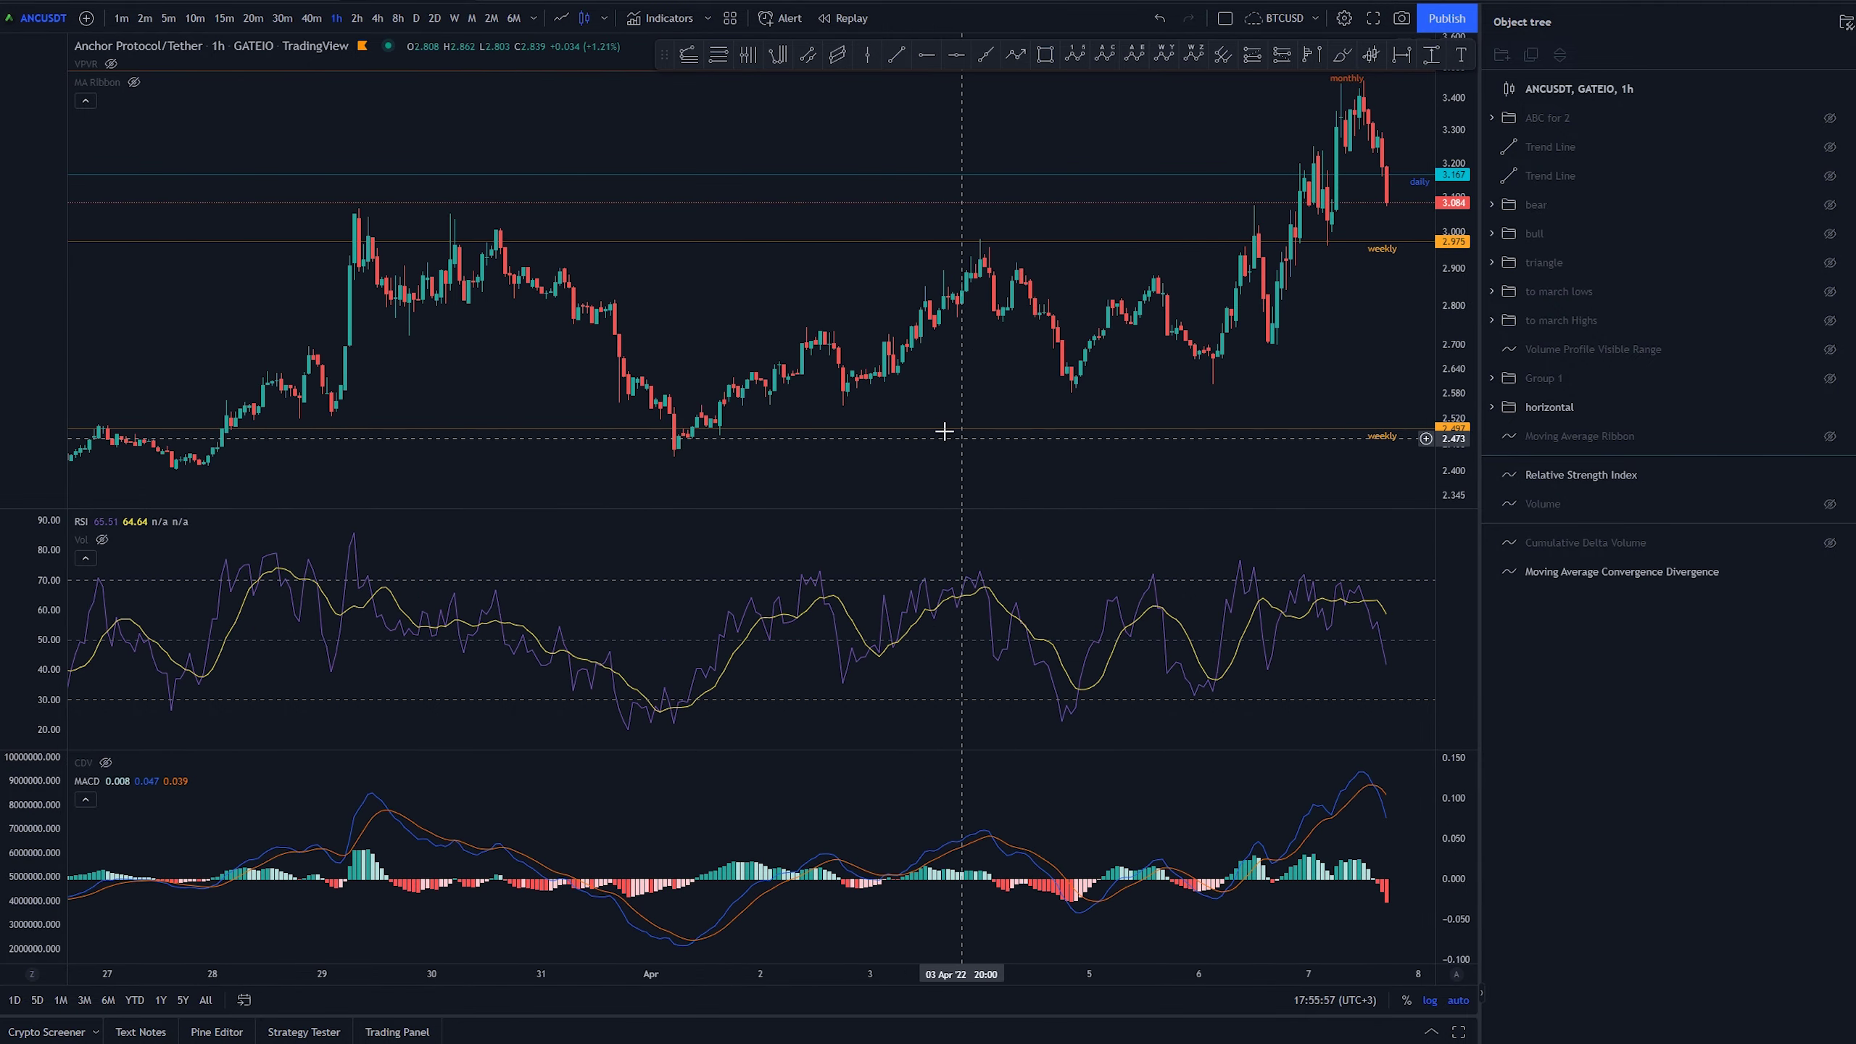
{"action": "double_click", "coordinate": [976, 466]}
{"action": "scroll", "coordinate": [1253, 686], "scroll_direction": "down", "scroll_amount": 12}
{"action": "scroll", "coordinate": [1125, 508], "scroll_direction": "down", "scroll_amount": 4}
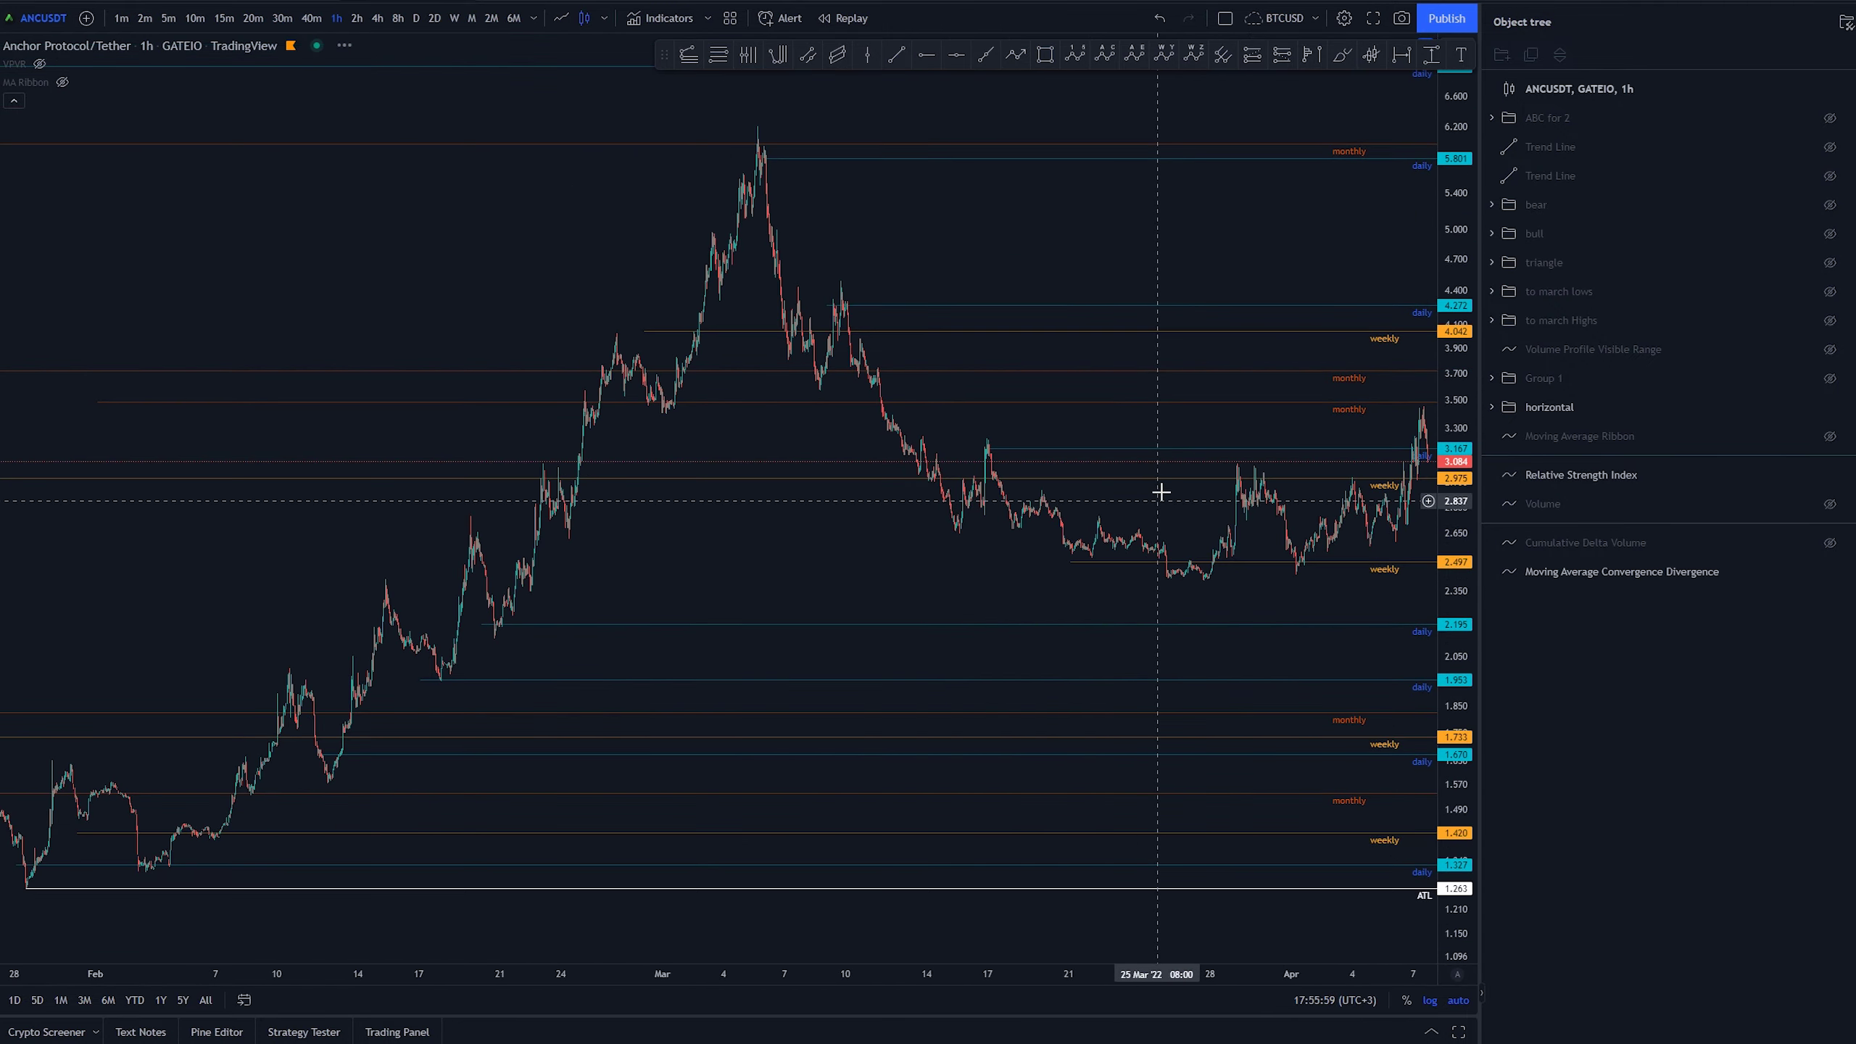
- Shift the candles left and compress the price scale vertically
{"action": "left_click_drag", "start_coordinate": [1164, 444], "coordinate": [702, 468]}
{"action": "scroll", "coordinate": [912, 638], "scroll_direction": "up", "scroll_amount": 6}
{"action": "left_click_drag", "start_coordinate": [808, 578], "coordinate": [921, 549]}
{"action": "scroll", "coordinate": [1023, 550], "scroll_direction": "down", "scroll_amount": 5}
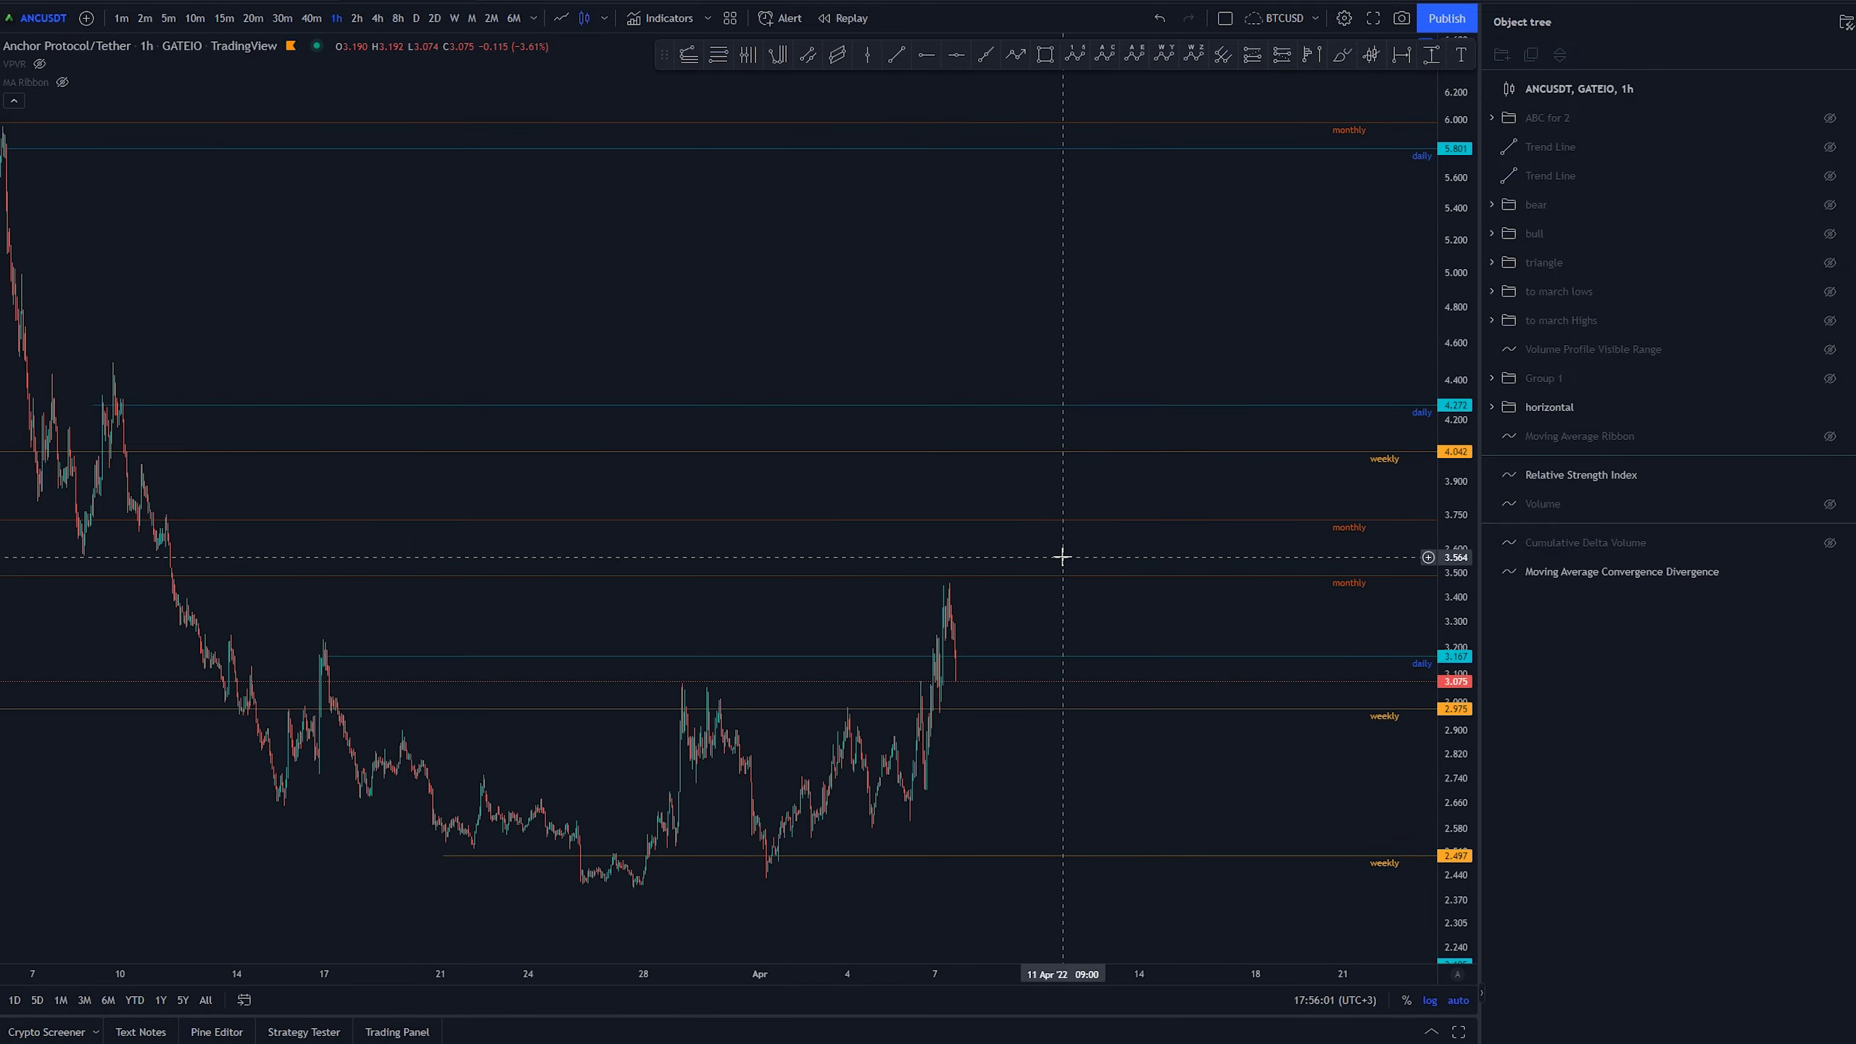
{"action": "scroll", "coordinate": [853, 593], "scroll_direction": "up", "scroll_amount": 8}
{"action": "left_click_drag", "start_coordinate": [788, 579], "coordinate": [1175, 439]}
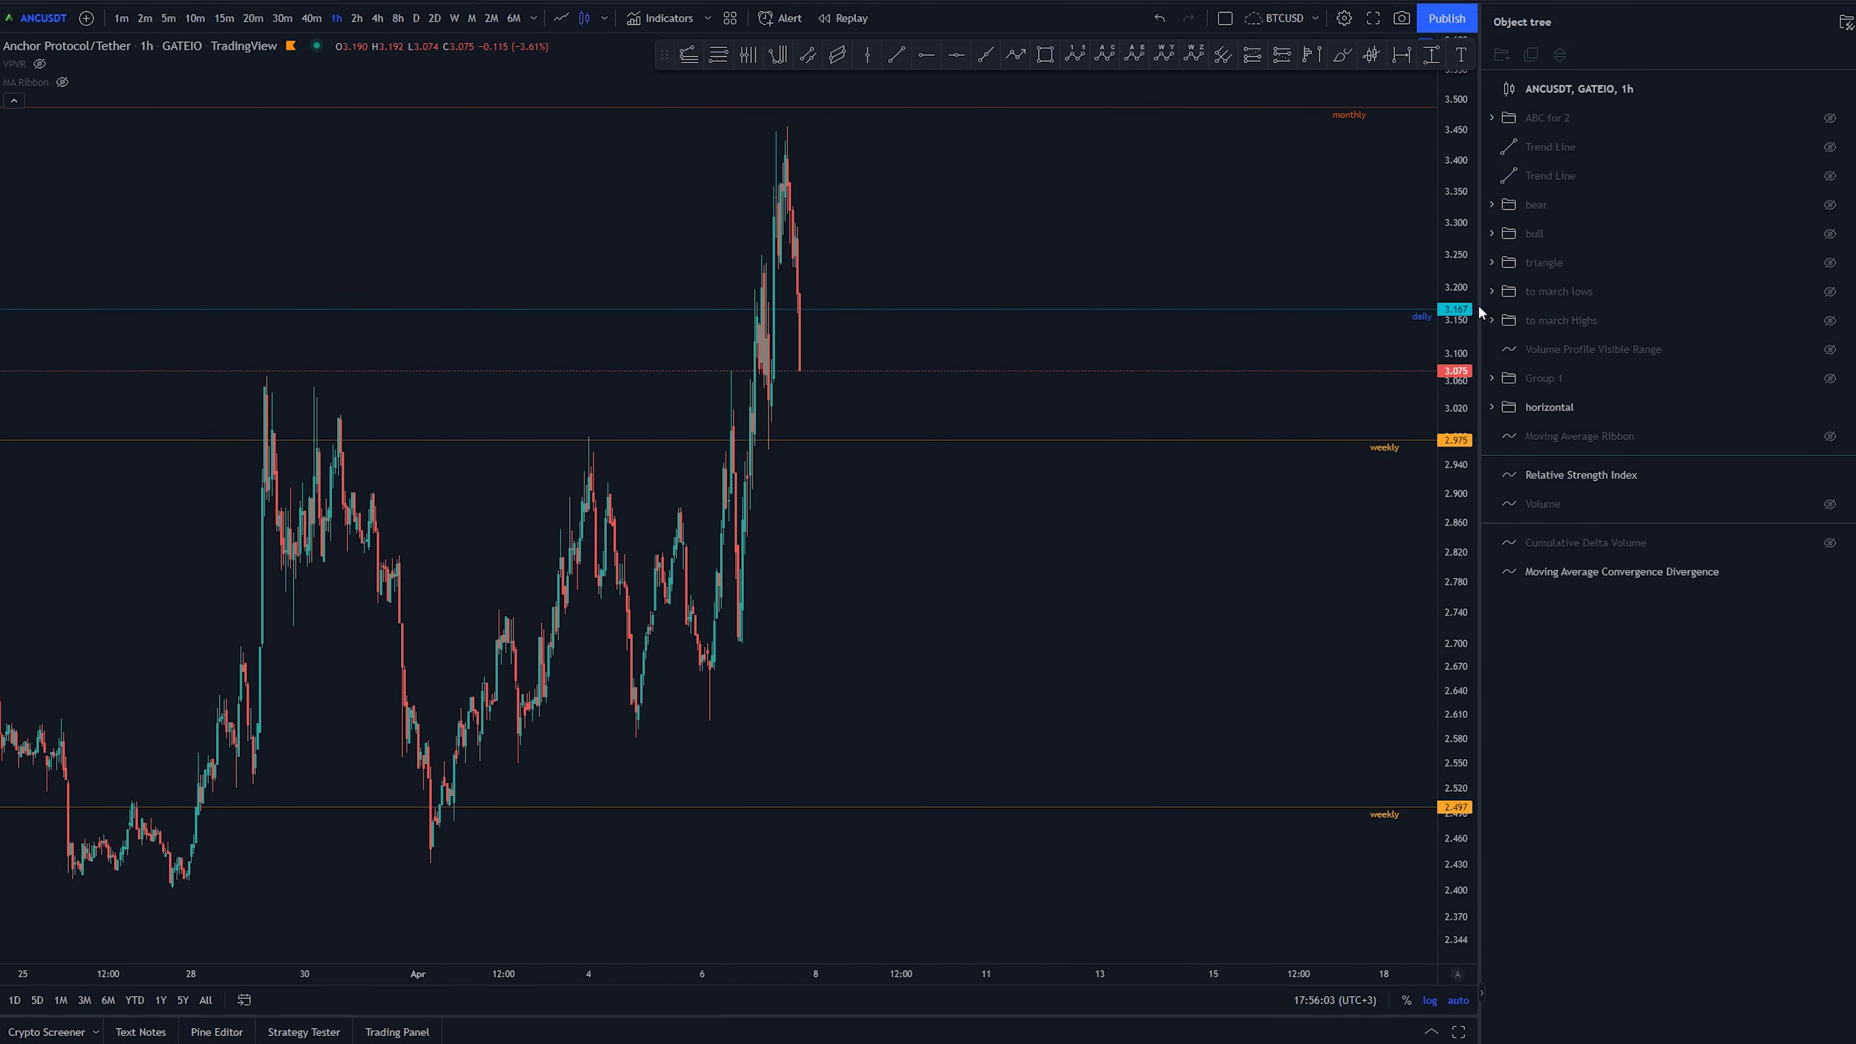
{"action": "left_click_drag", "start_coordinate": [1444, 230], "coordinate": [1352, 643]}
{"action": "scroll", "coordinate": [1184, 603], "scroll_direction": "up", "scroll_amount": 1}
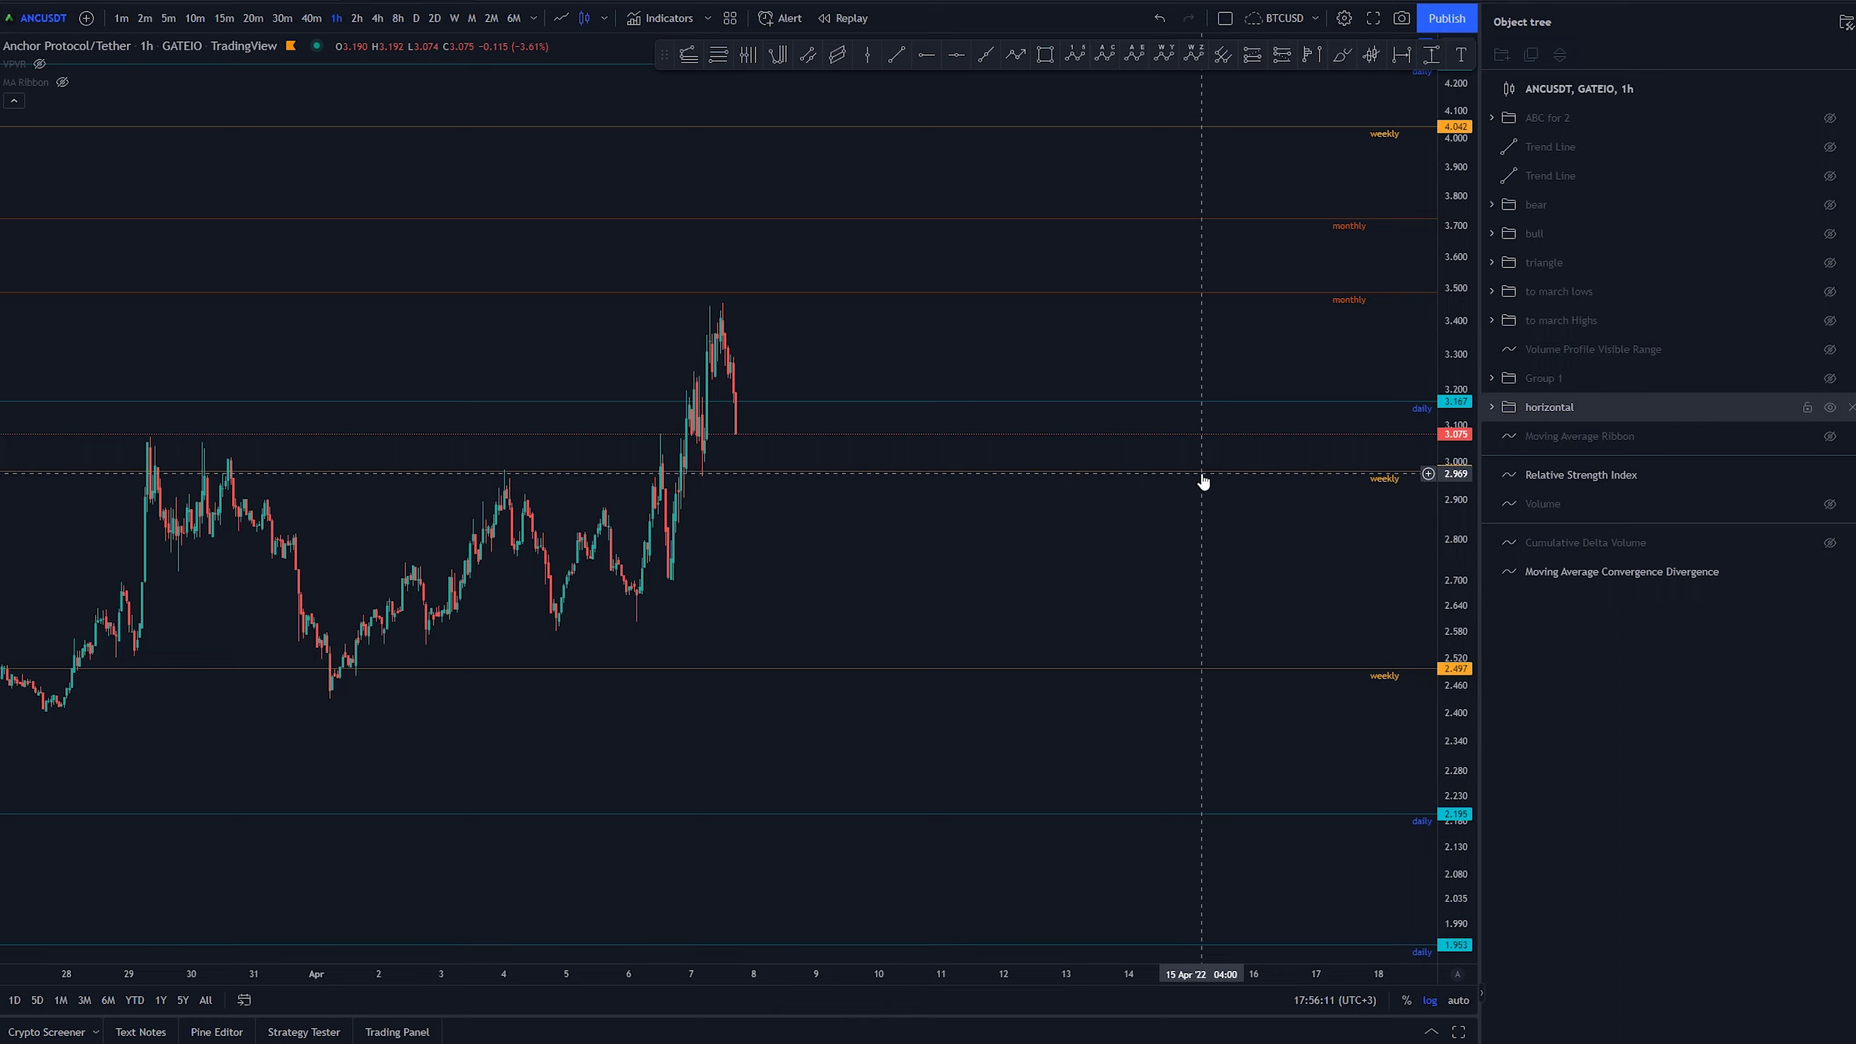
{"action": "scroll", "coordinate": [960, 596], "scroll_direction": "down", "scroll_amount": 5}
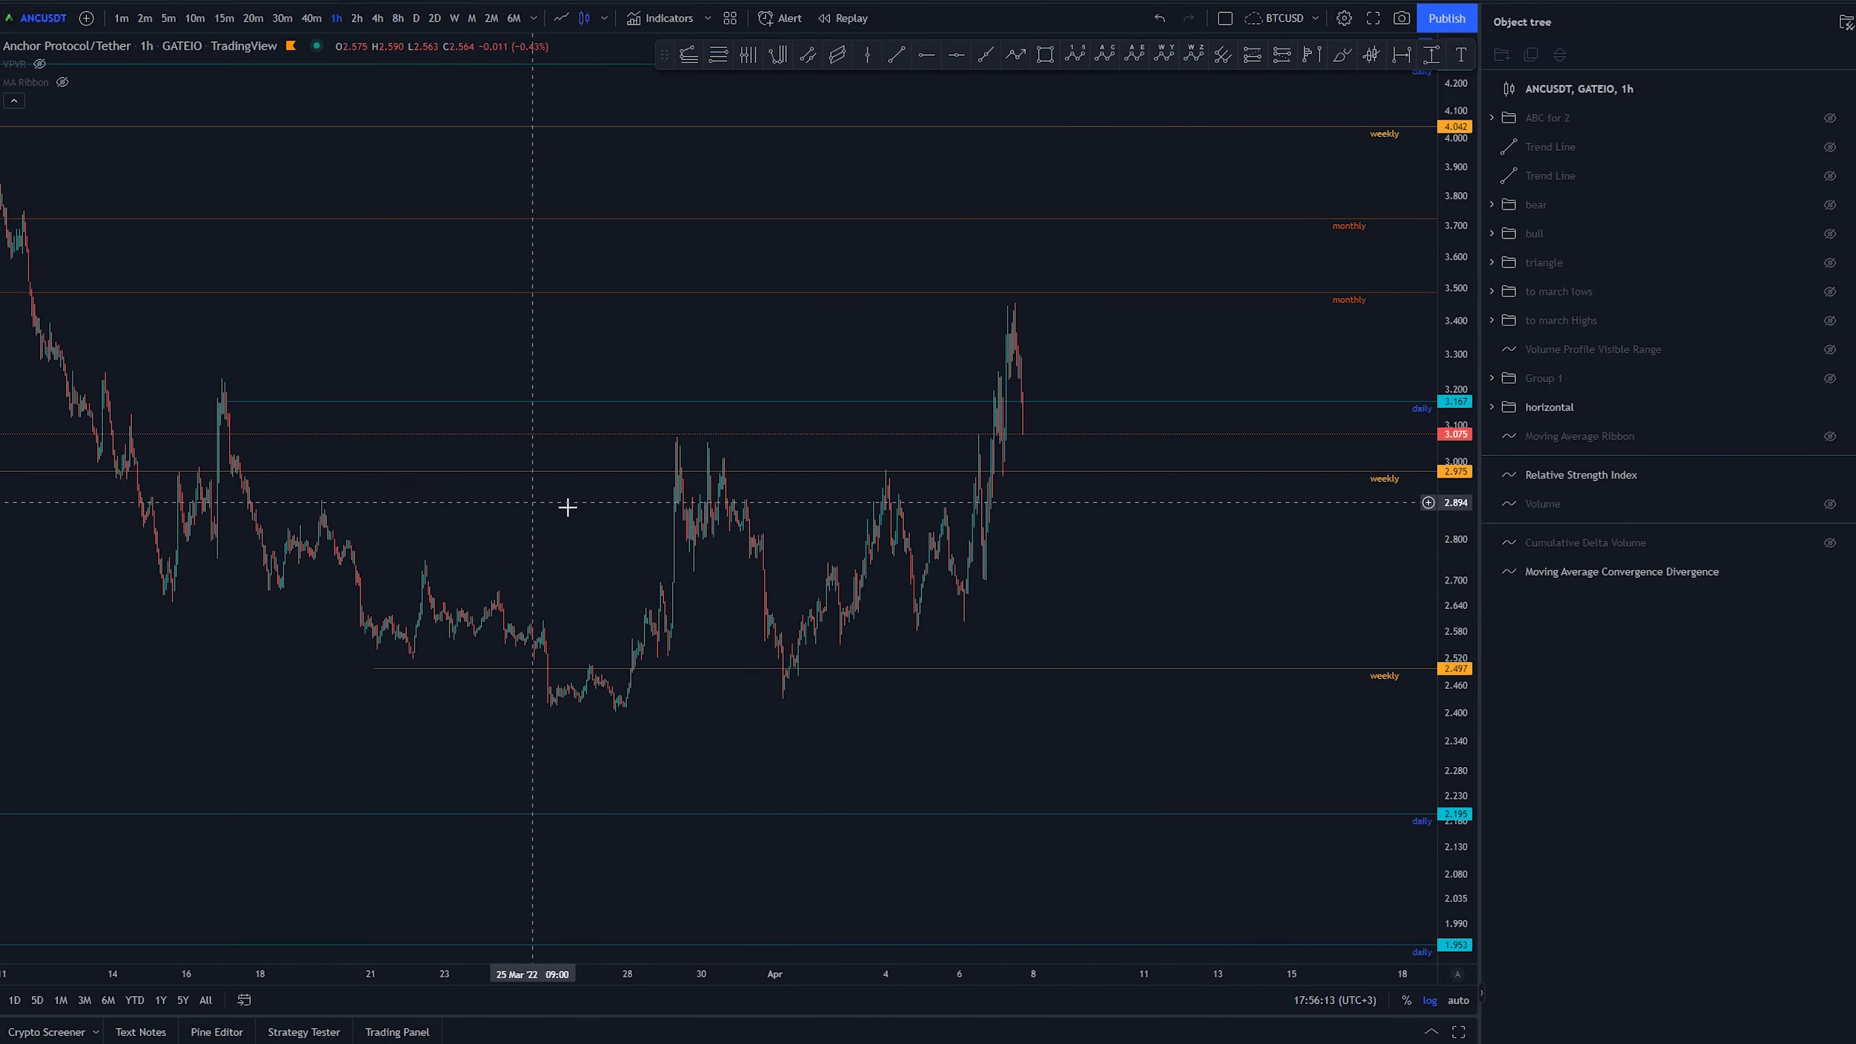
{"action": "scroll", "coordinate": [636, 530], "scroll_direction": "up", "scroll_amount": 1}
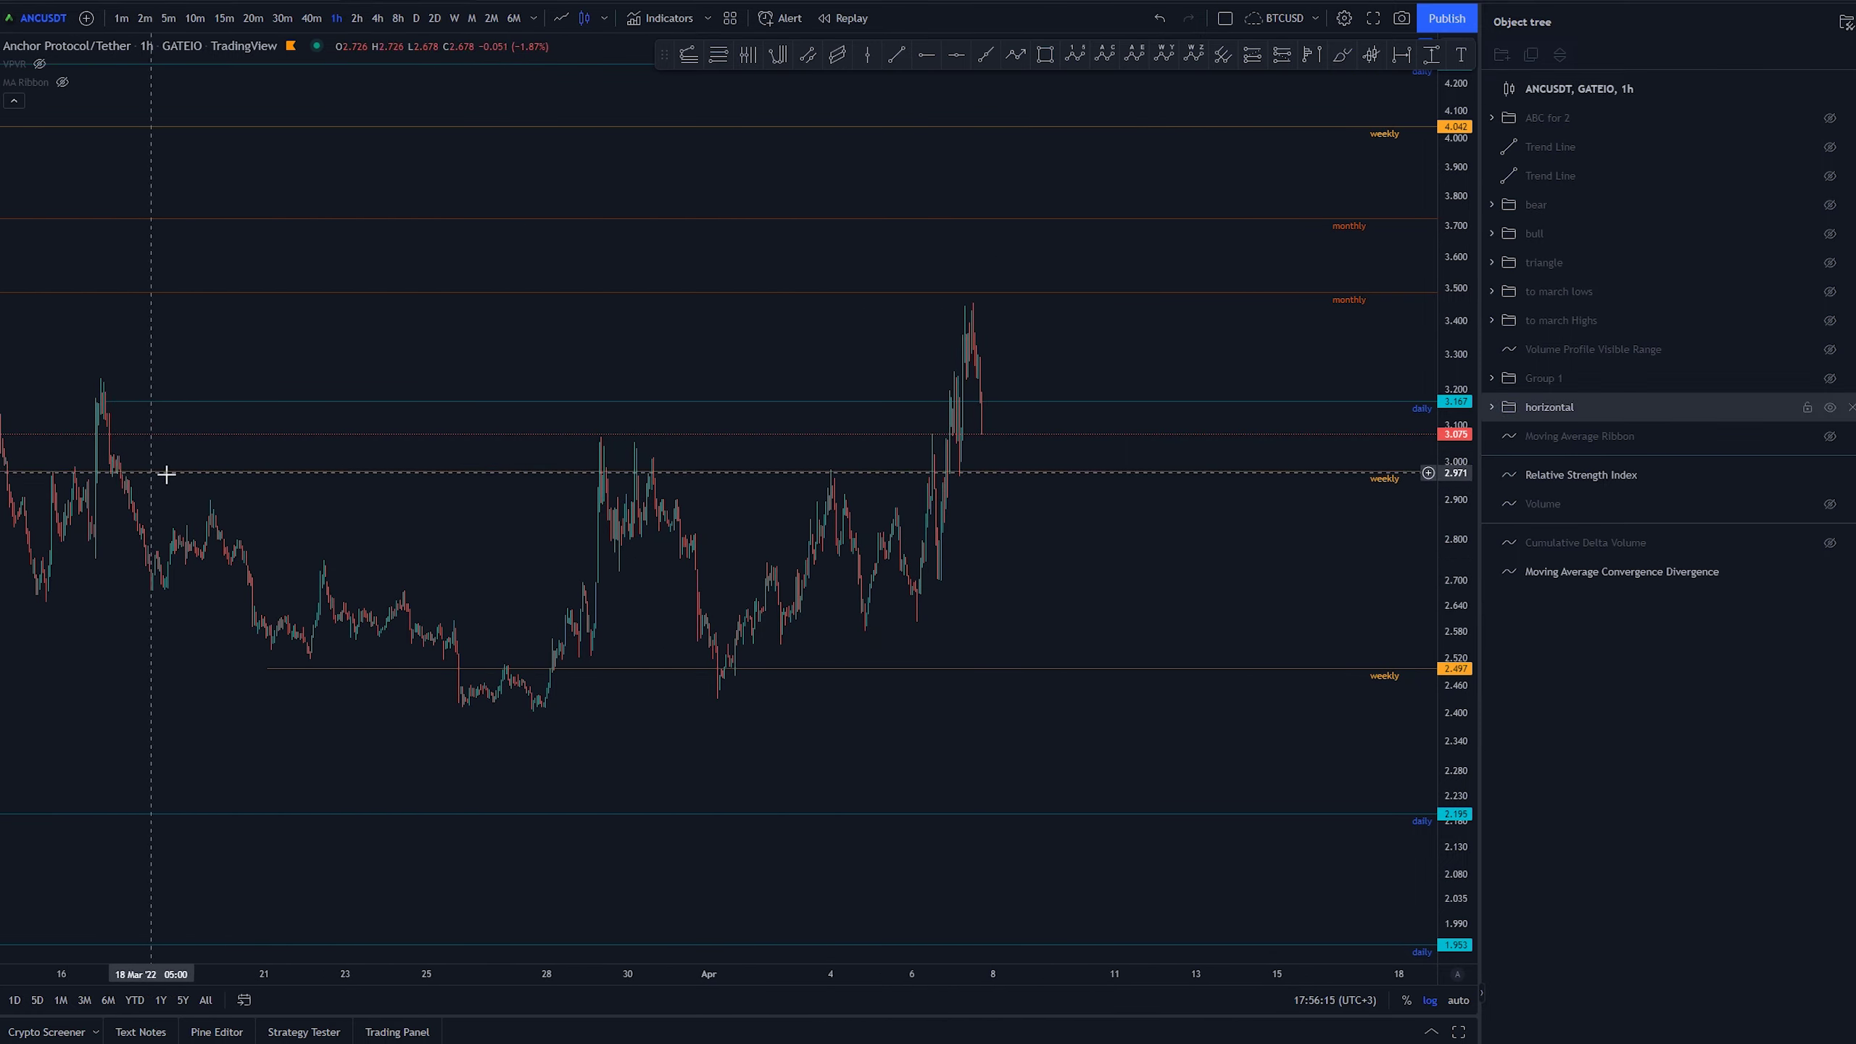
{"action": "scroll", "coordinate": [219, 479], "scroll_direction": "down", "scroll_amount": 1}
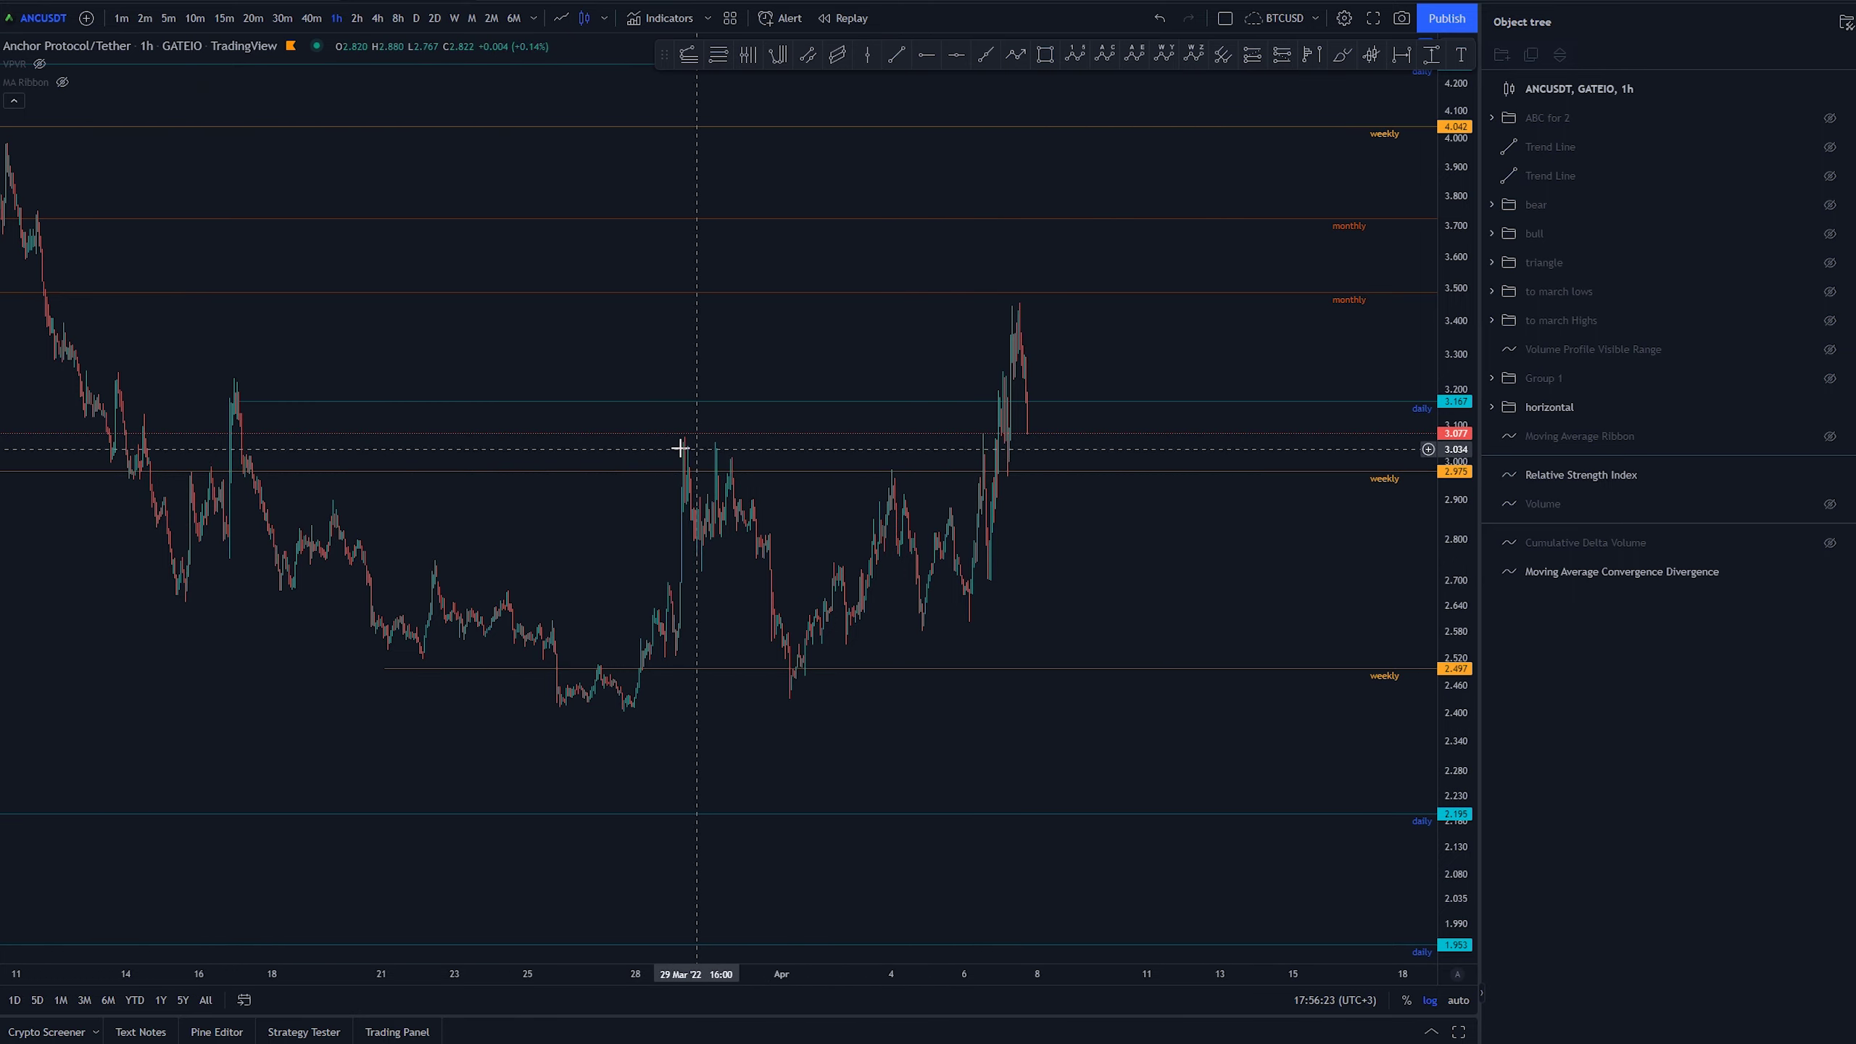
{"action": "scroll", "coordinate": [829, 496], "scroll_direction": "up", "scroll_amount": 3}
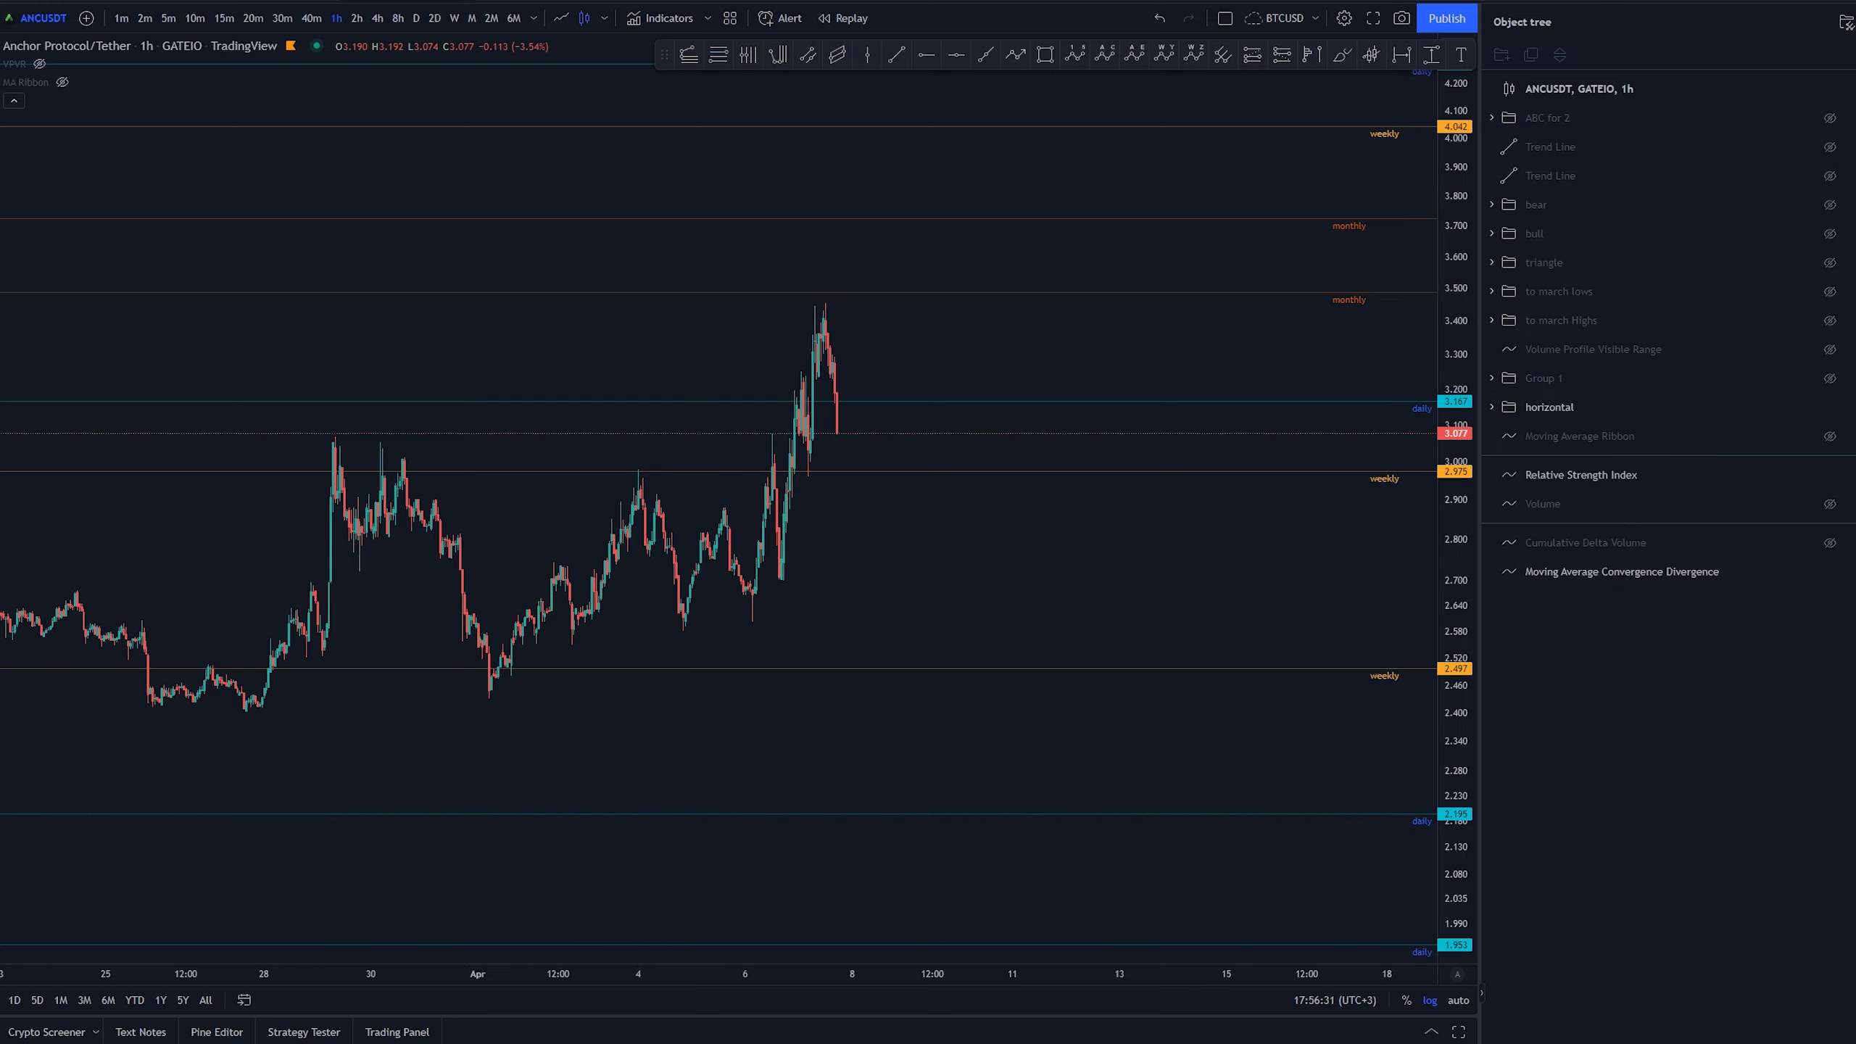
{"action": "scroll", "coordinate": [805, 527], "scroll_direction": "up", "scroll_amount": 3}
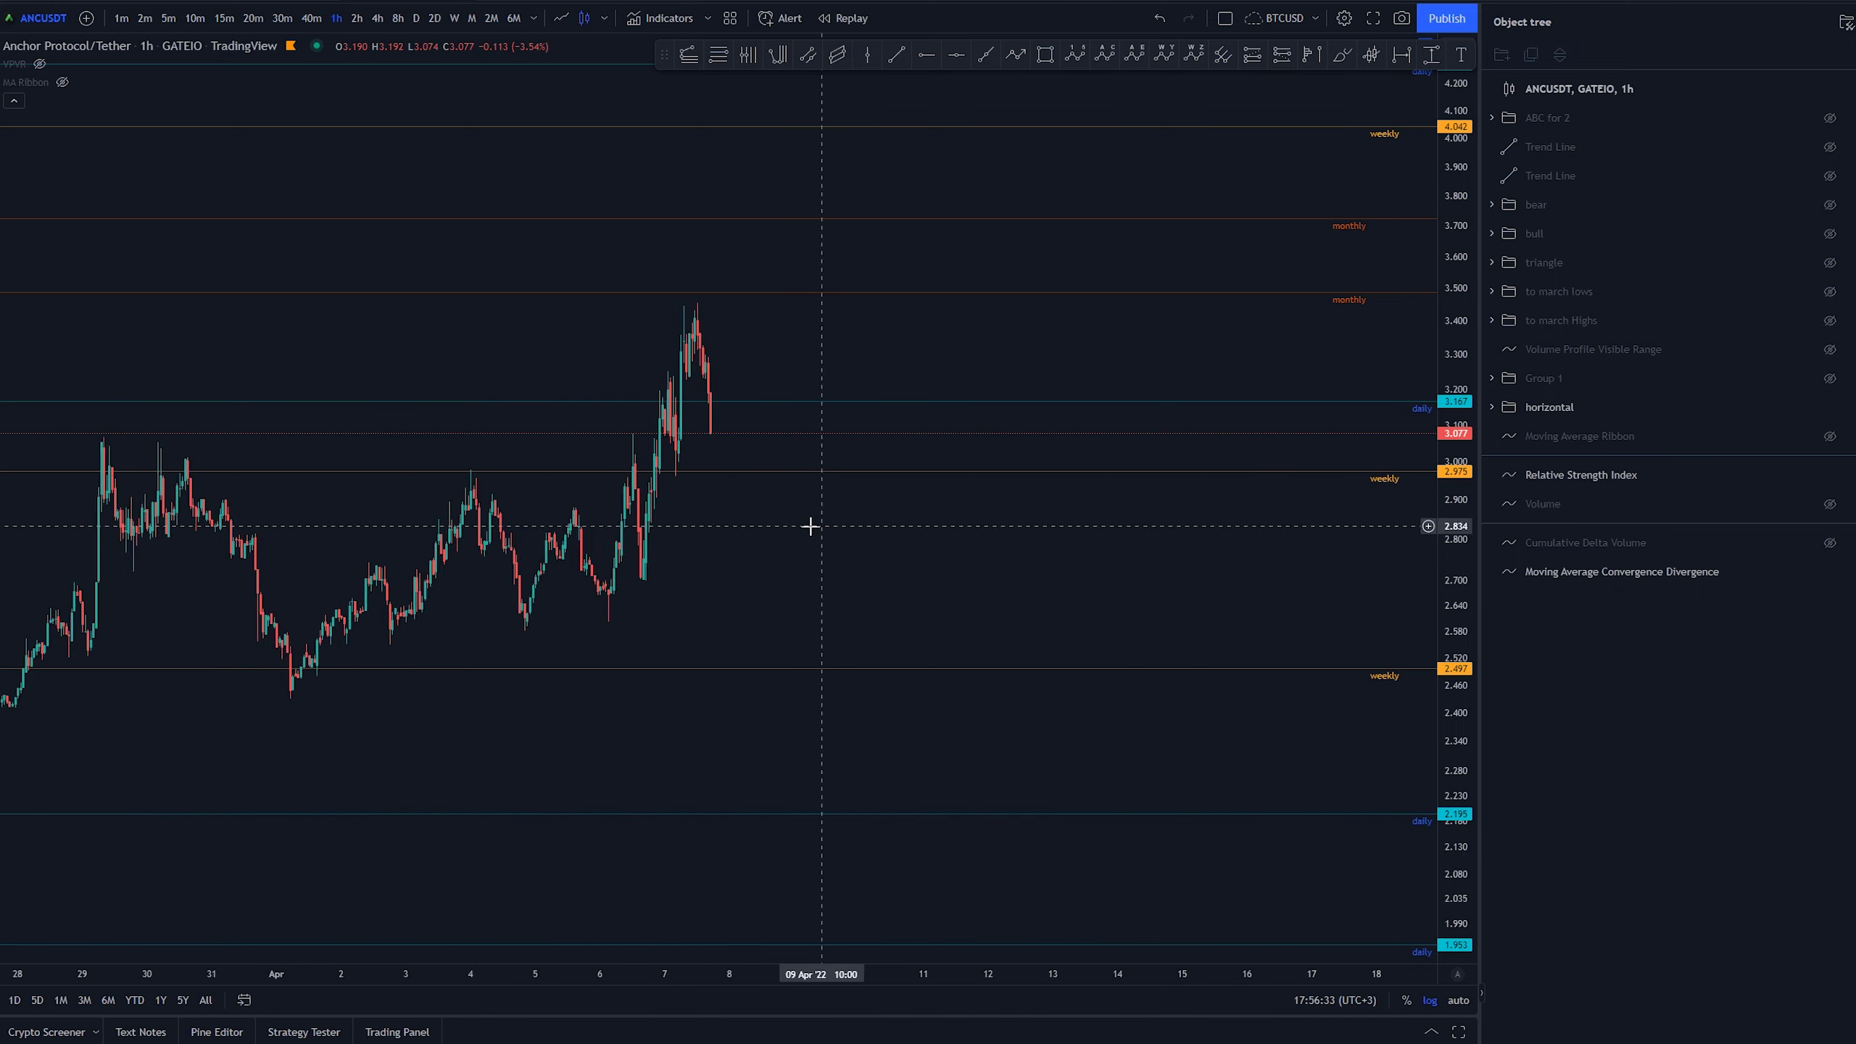
- Zoom out and recentre until the 1h history reaches back to late February
{"action": "left_click_drag", "start_coordinate": [680, 519], "coordinate": [879, 574]}
{"action": "scroll", "coordinate": [827, 558], "scroll_direction": "up", "scroll_amount": 2}
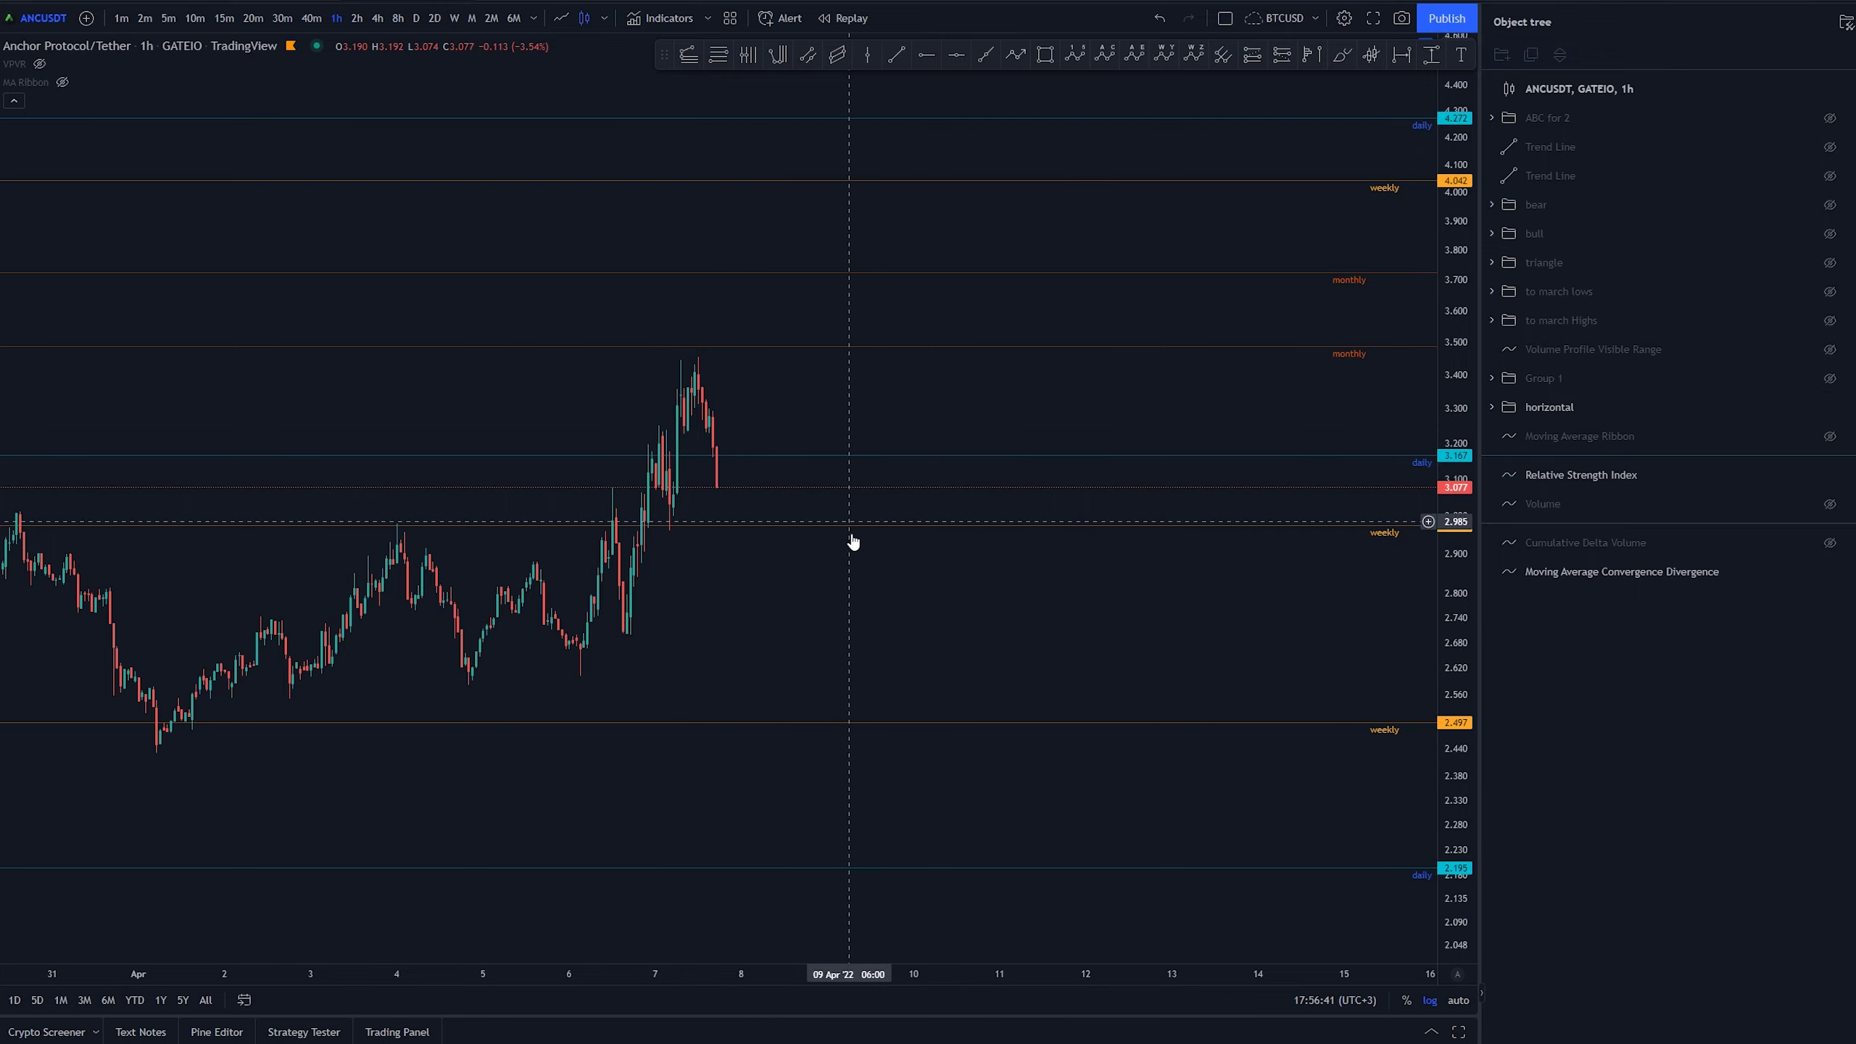
{"action": "scroll", "coordinate": [899, 551], "scroll_direction": "down", "scroll_amount": 2}
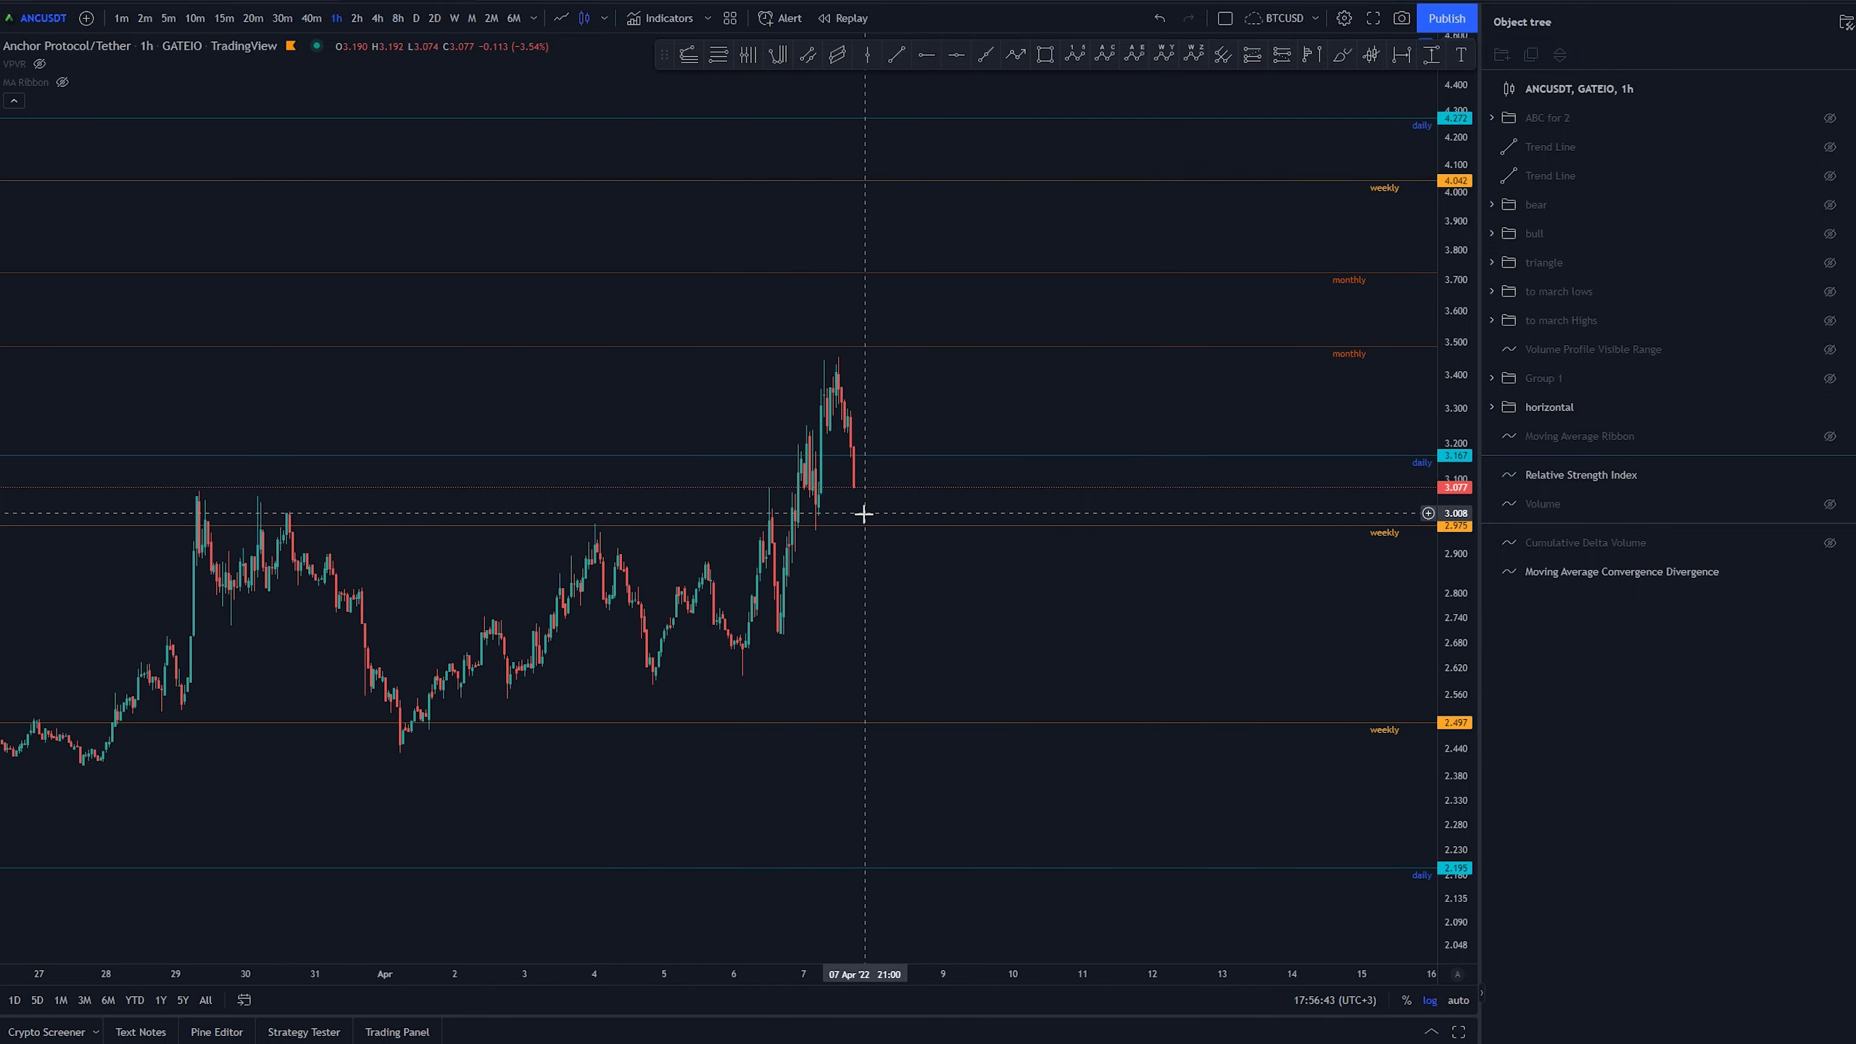
{"action": "scroll", "coordinate": [906, 474], "scroll_direction": "down", "scroll_amount": 2}
{"action": "scroll", "coordinate": [935, 459], "scroll_direction": "up", "scroll_amount": 2}
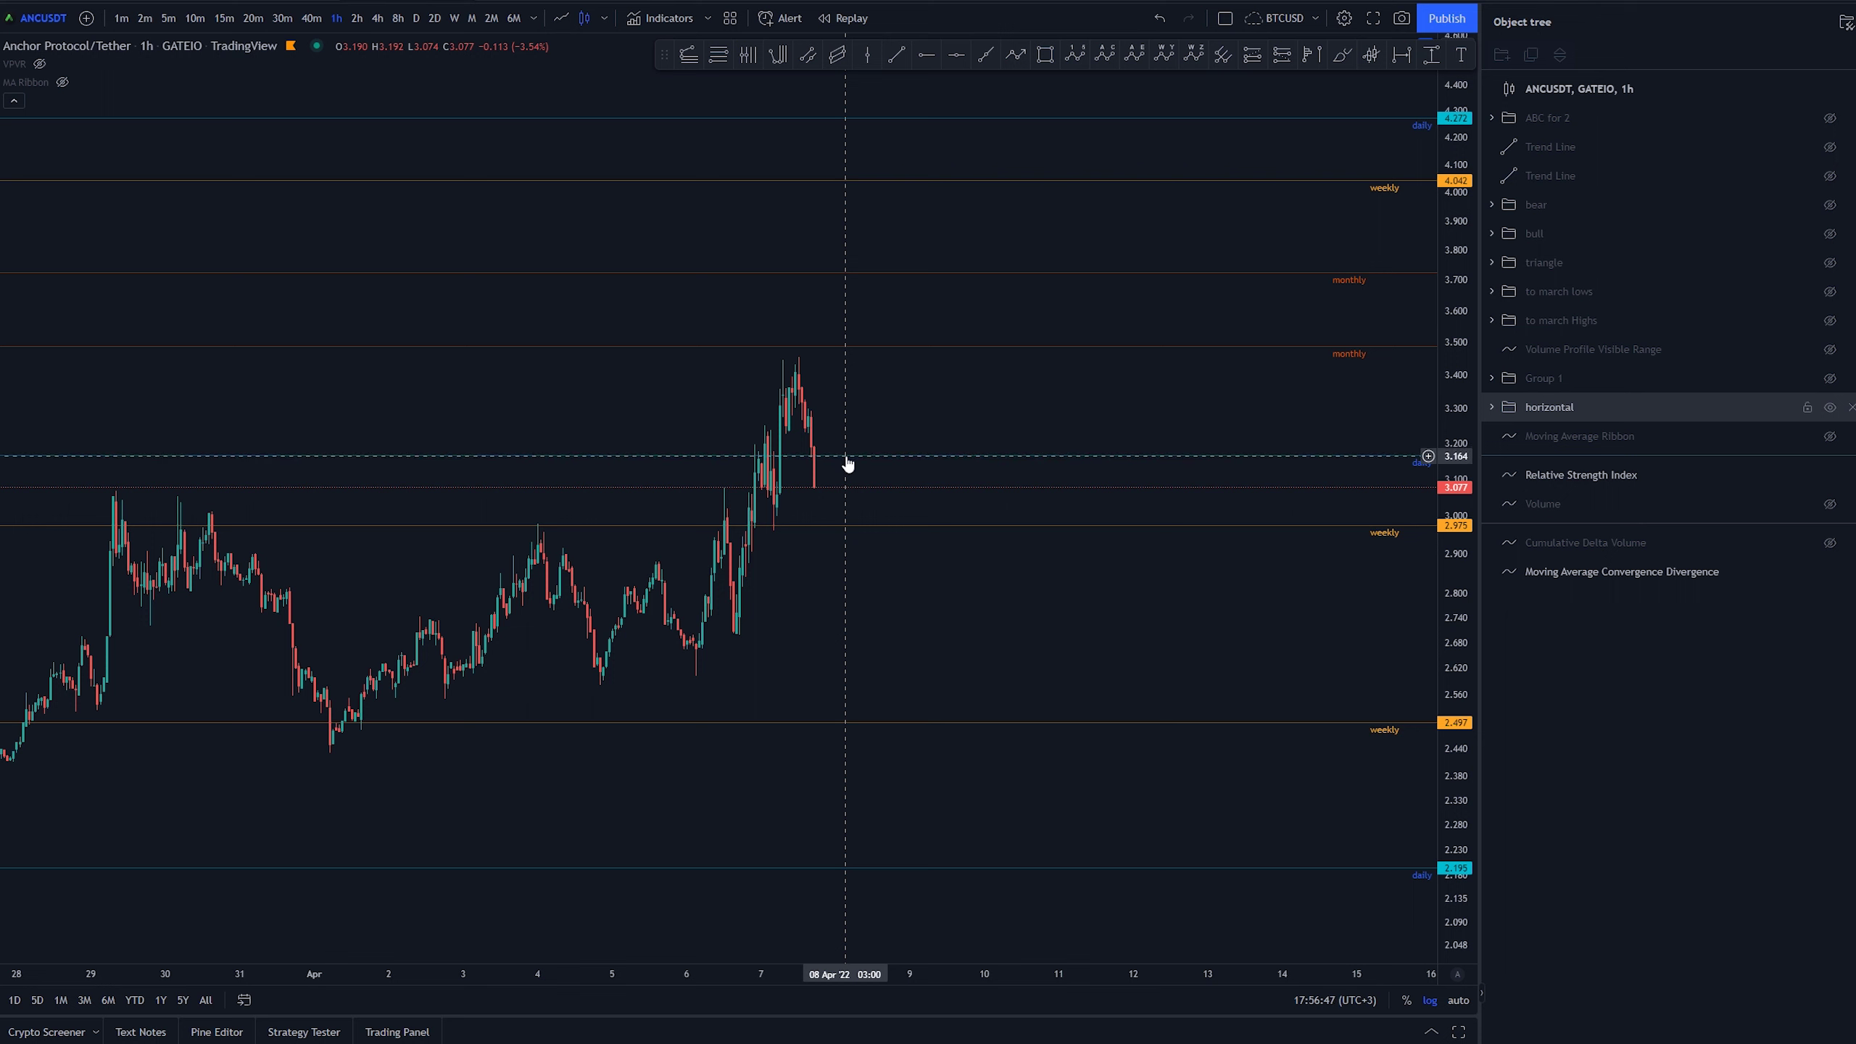
{"action": "scroll", "coordinate": [848, 464], "scroll_direction": "up", "scroll_amount": 2}
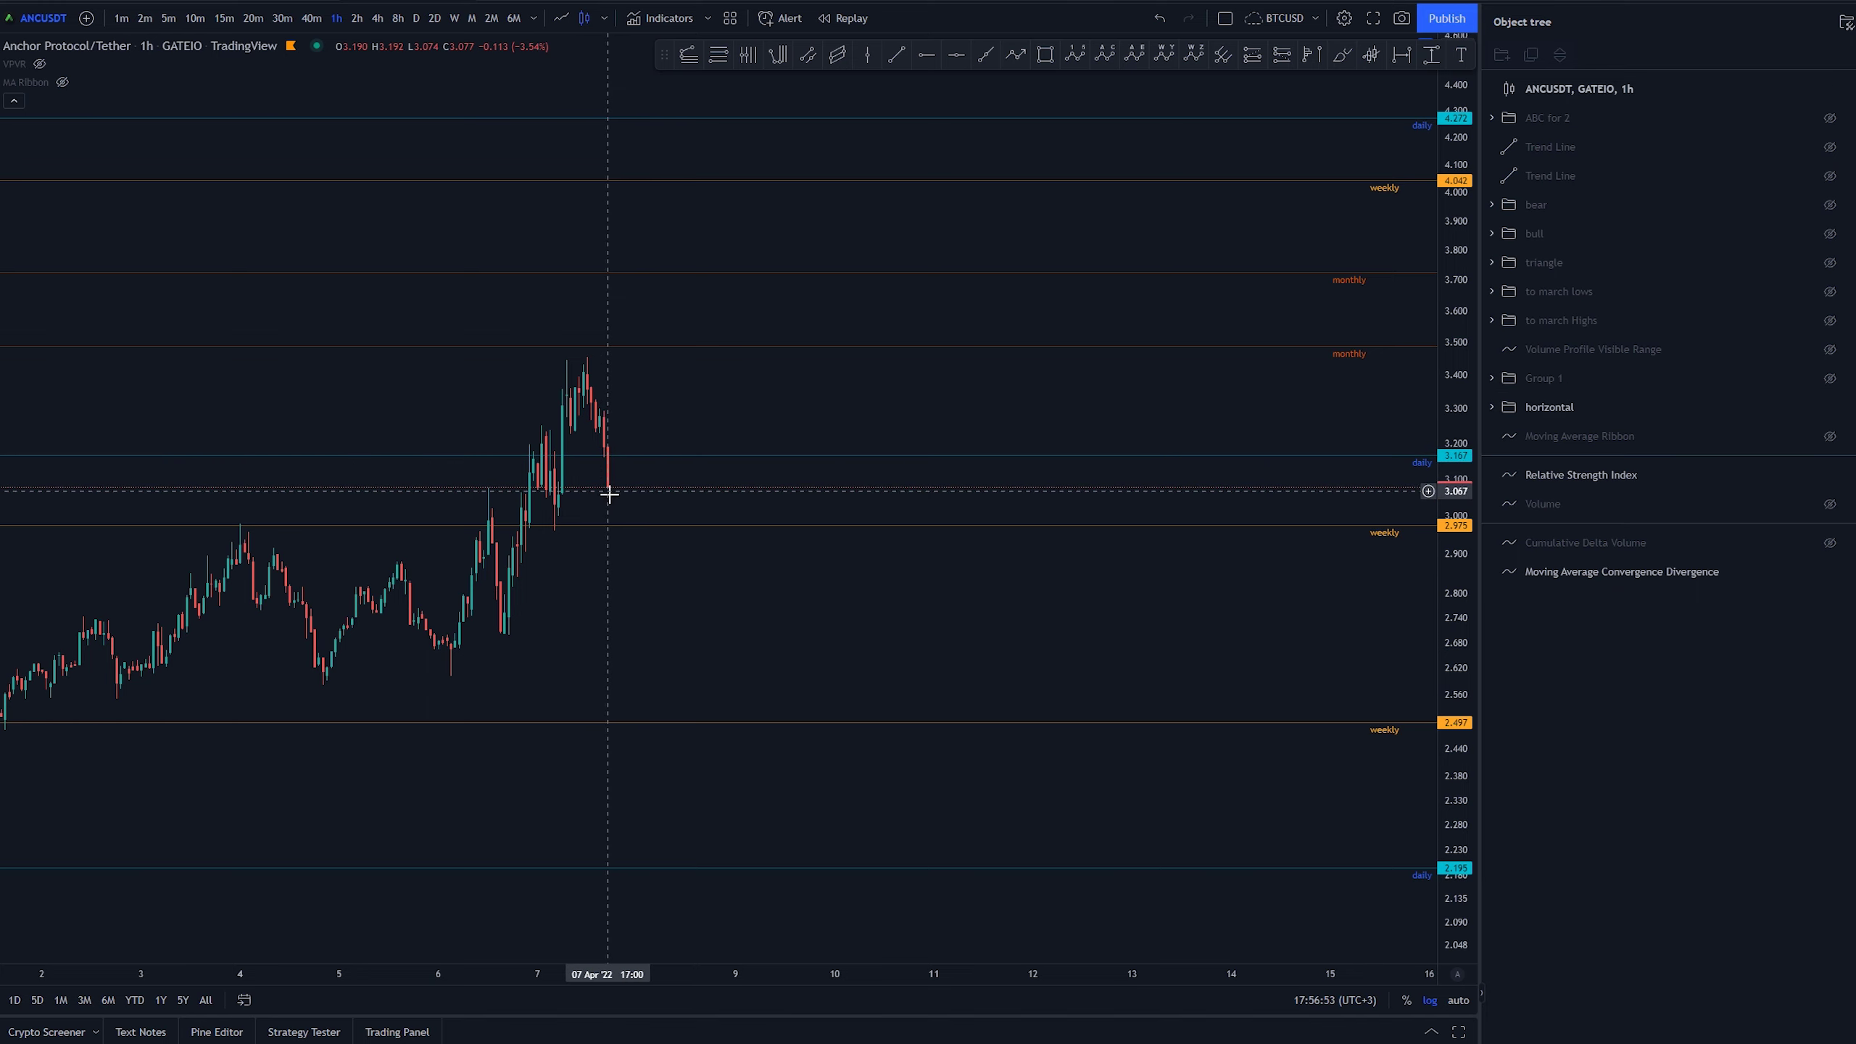
{"action": "left_click_drag", "start_coordinate": [612, 502], "coordinate": [866, 558]}
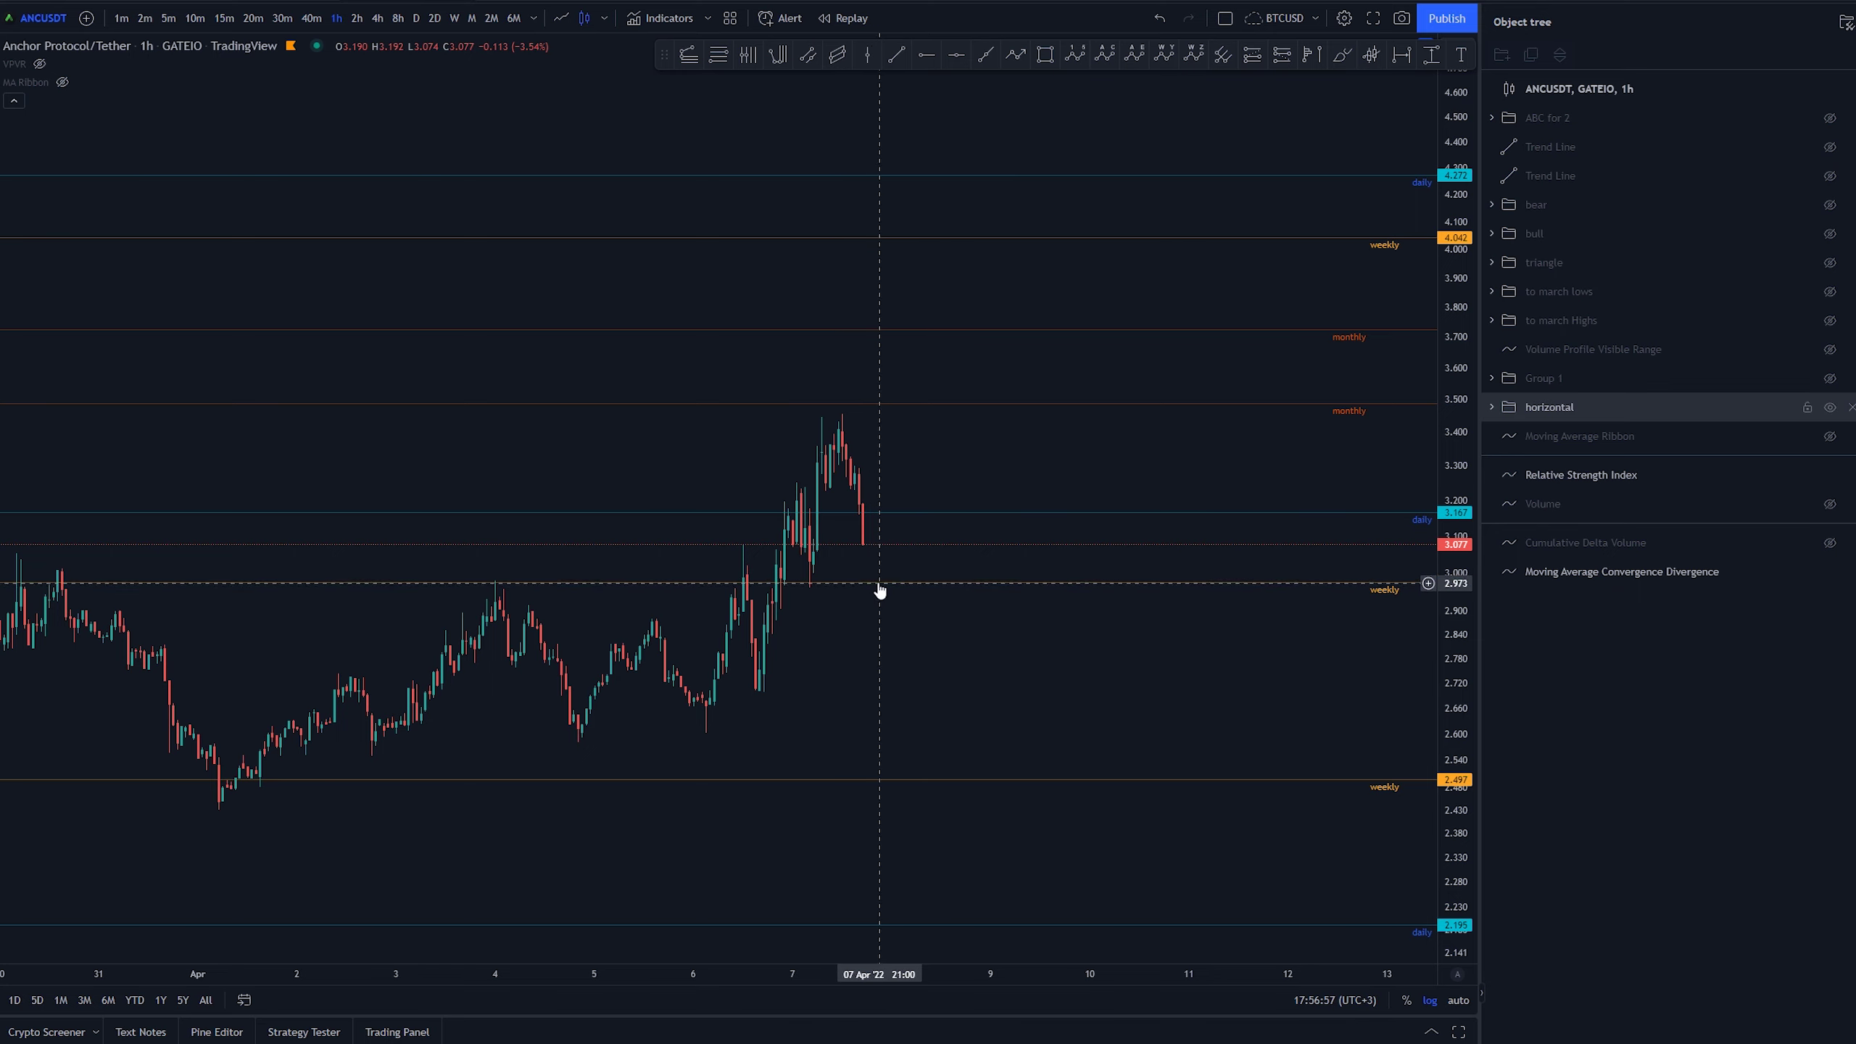
{"action": "scroll", "coordinate": [875, 581], "scroll_direction": "down", "scroll_amount": 4}
{"action": "scroll", "coordinate": [875, 581], "scroll_direction": "down", "scroll_amount": 5}
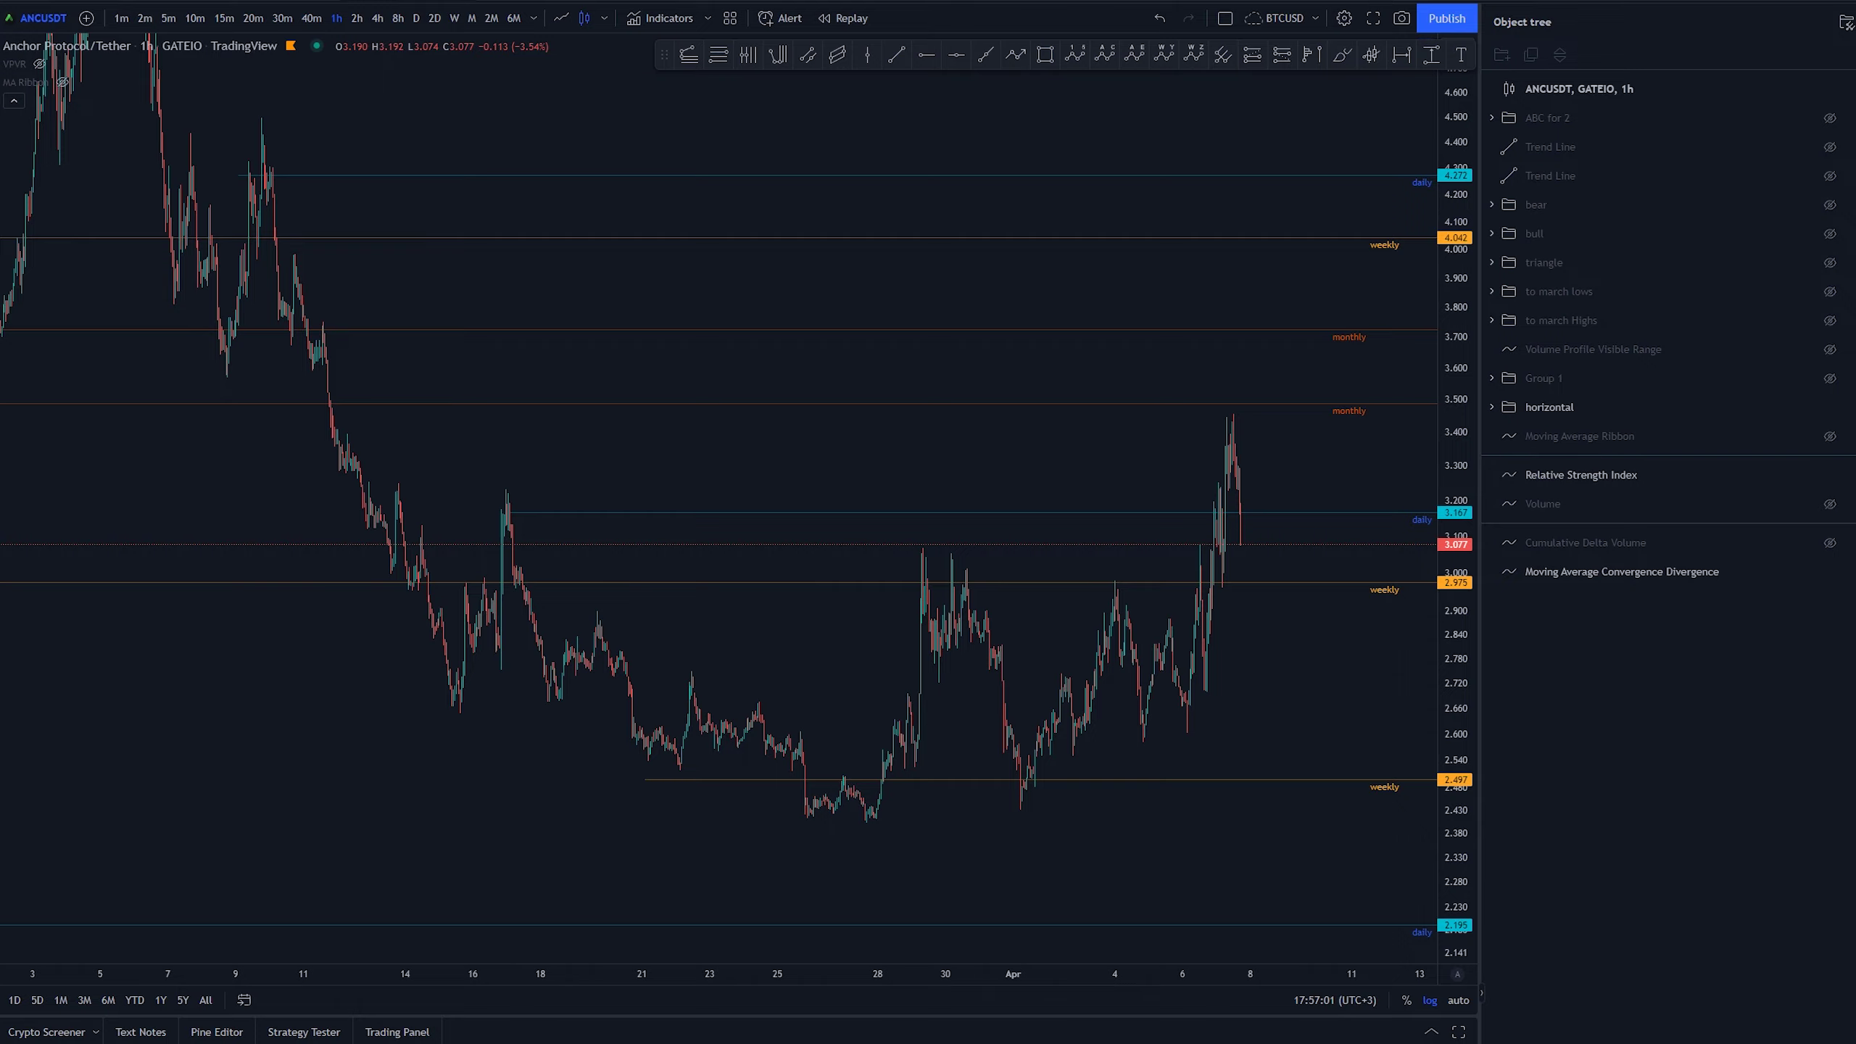
{"action": "left_click_drag", "start_coordinate": [1301, 667], "coordinate": [1096, 695]}
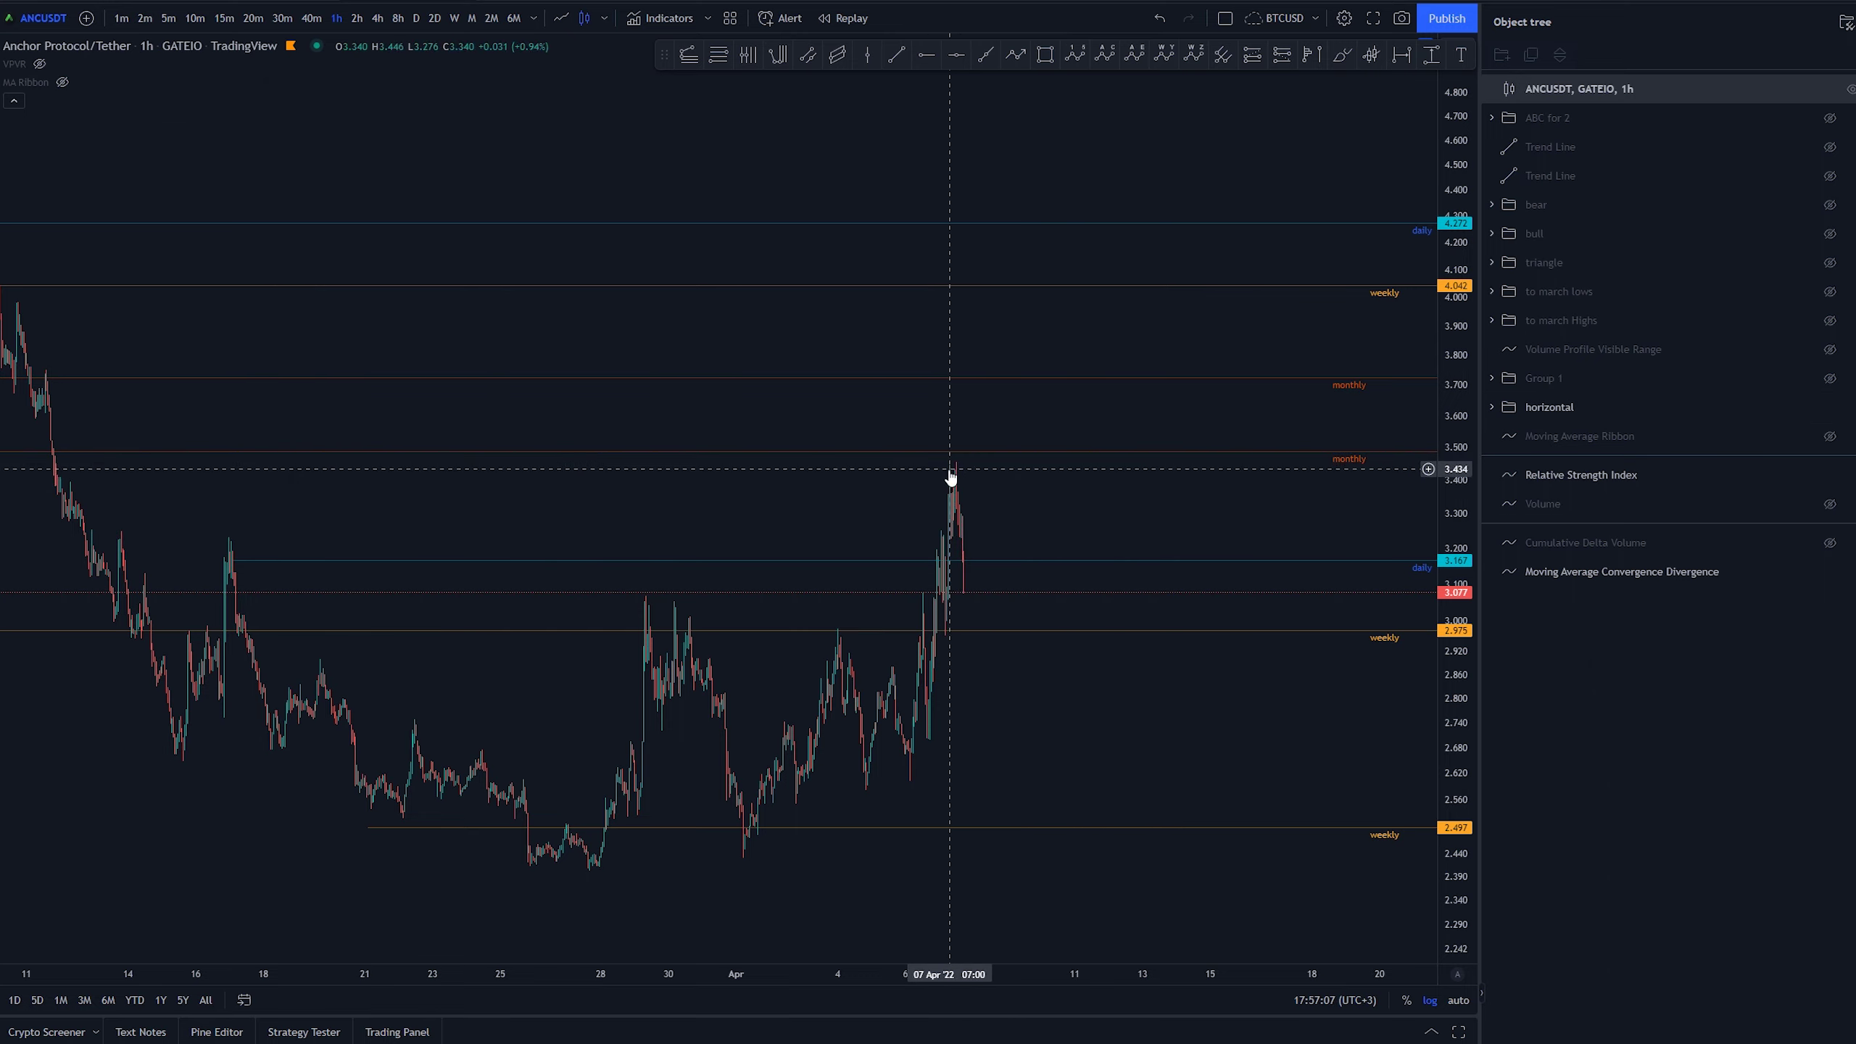
{"action": "scroll", "coordinate": [1004, 461], "scroll_direction": "down", "scroll_amount": 2}
{"action": "scroll", "coordinate": [1004, 462], "scroll_direction": "down", "scroll_amount": 1}
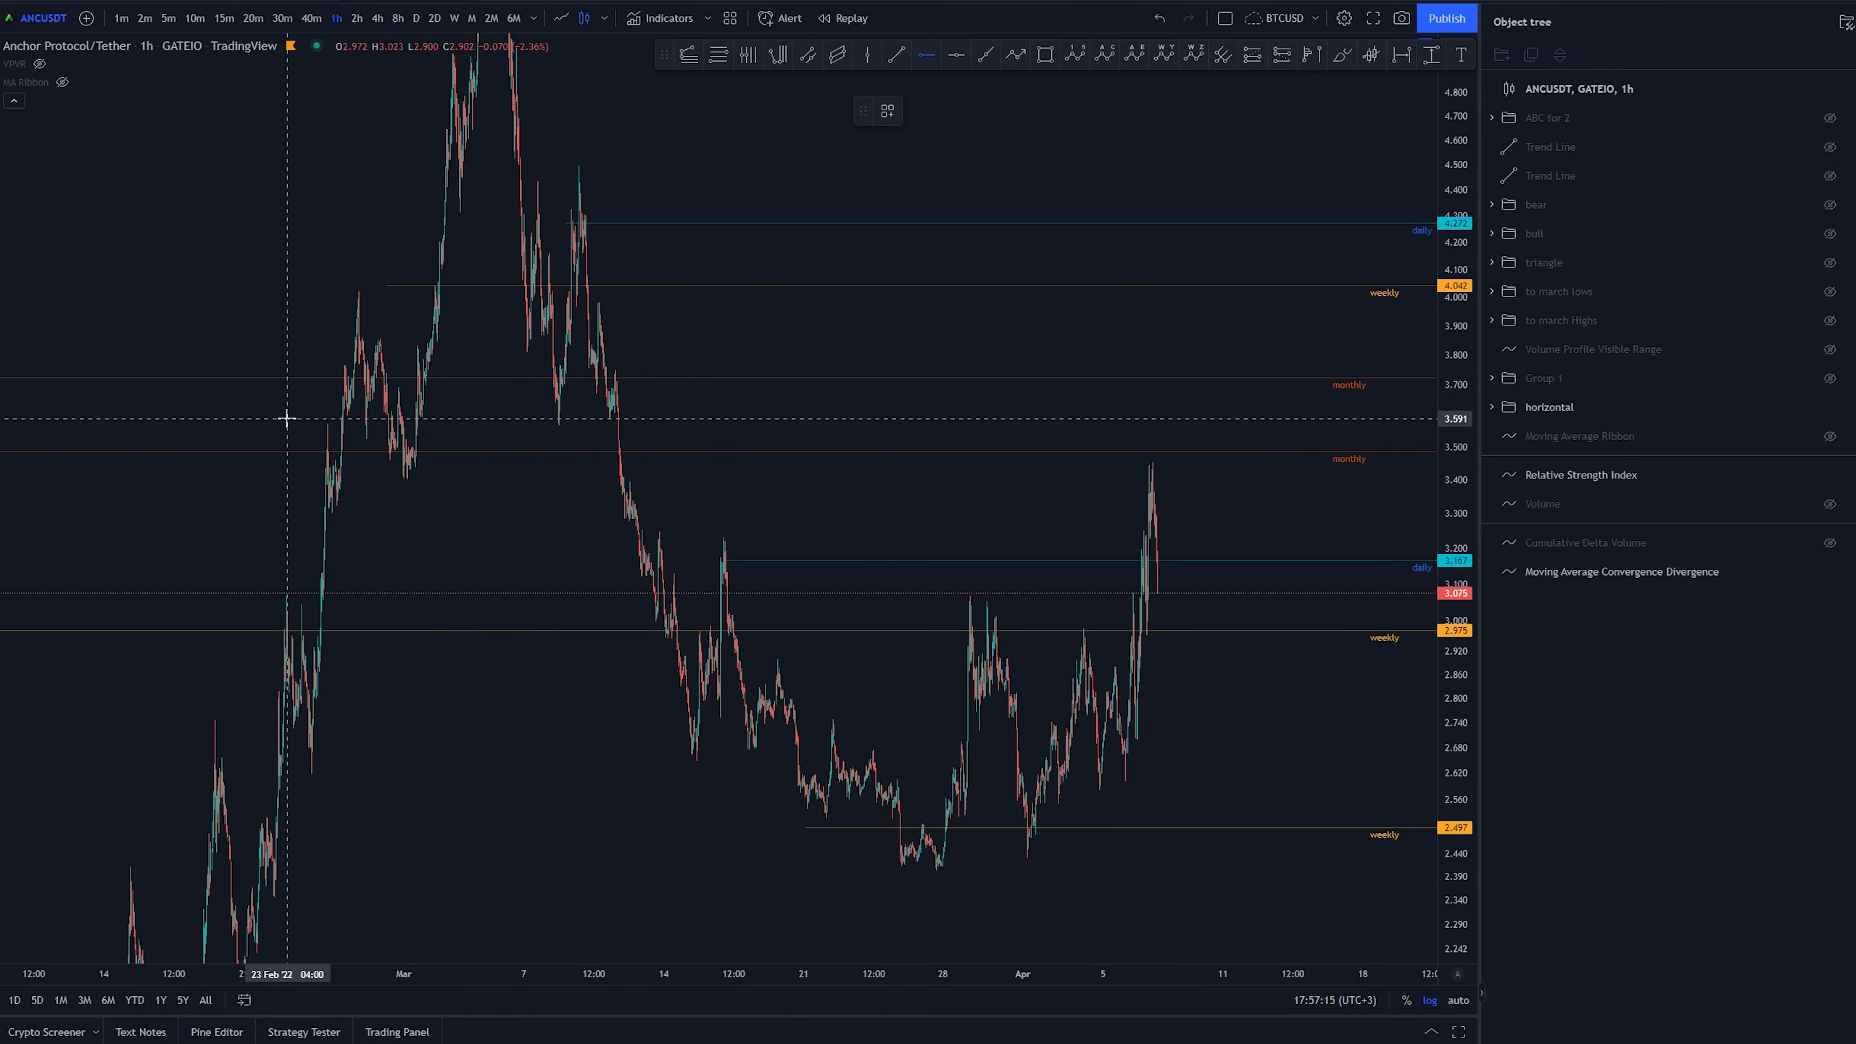
- Place a white horizontal ray at 3.413, then delete it
{"action": "left_click", "coordinate": [298, 476]}
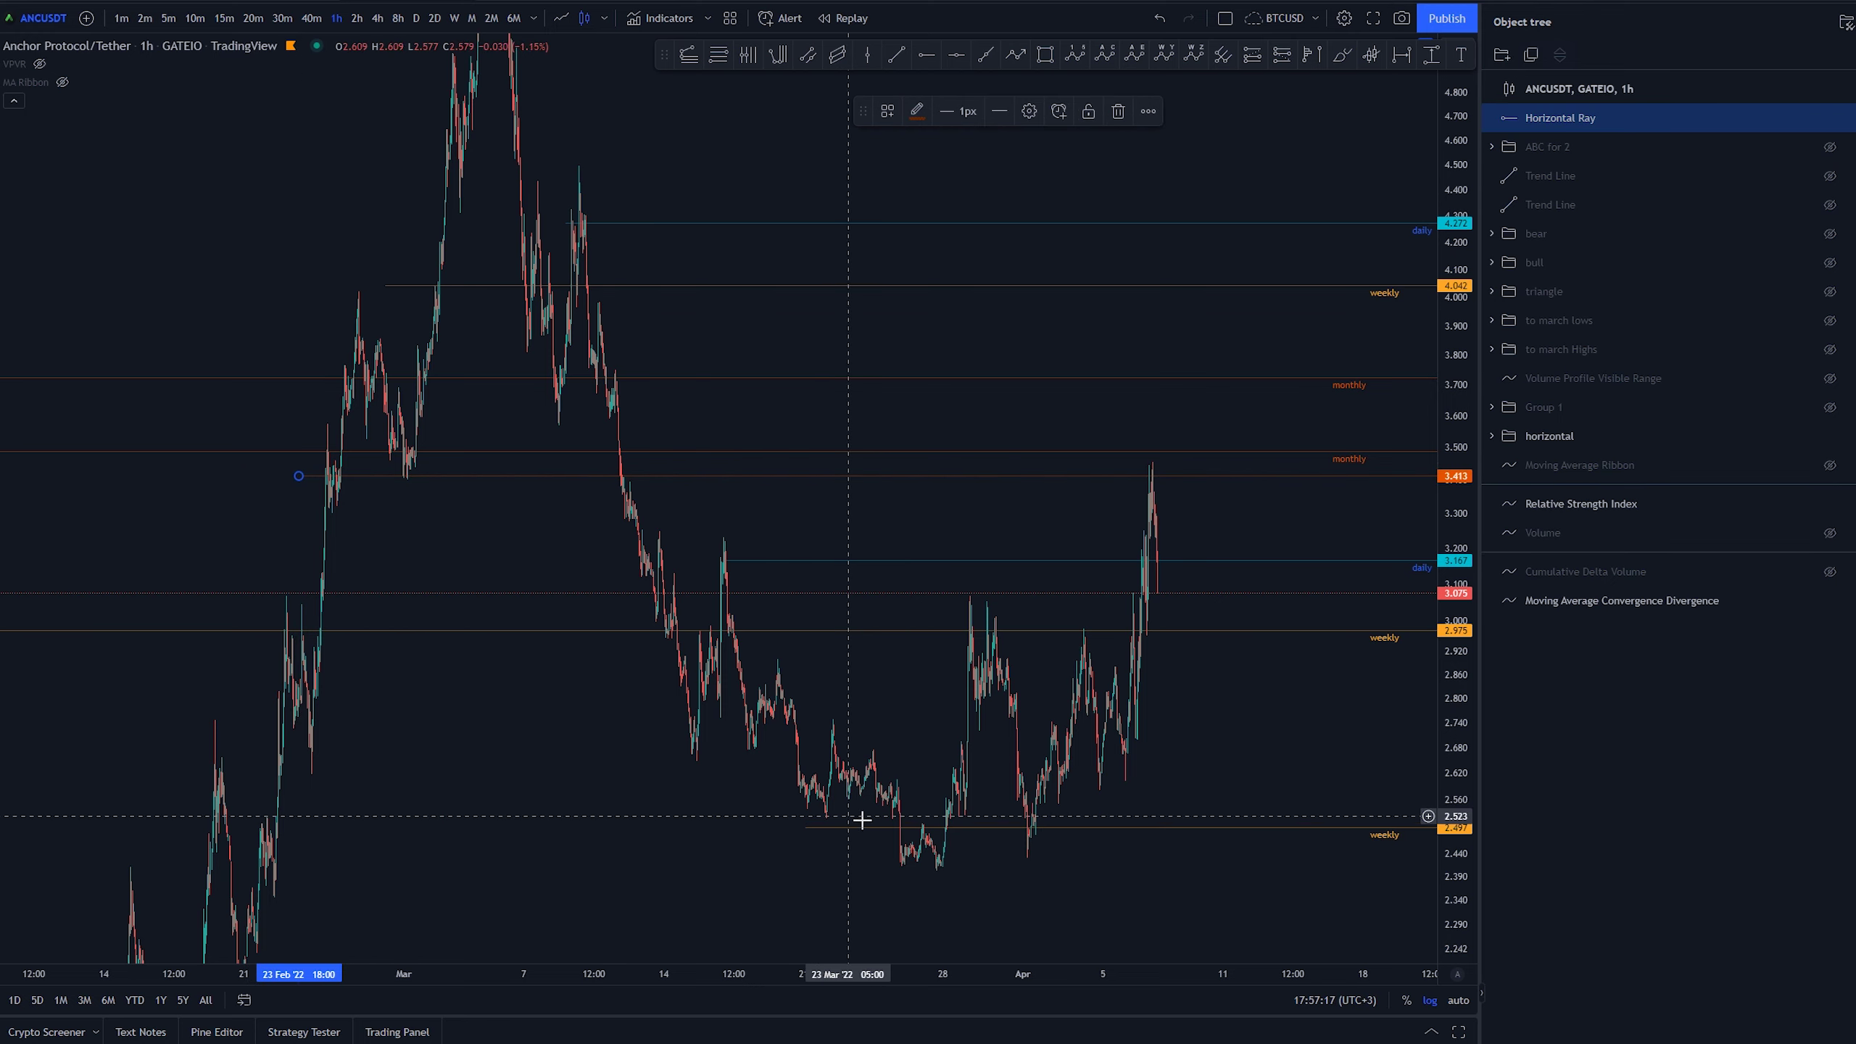
{"action": "left_click", "coordinate": [920, 117]}
{"action": "left_click", "coordinate": [920, 145]}
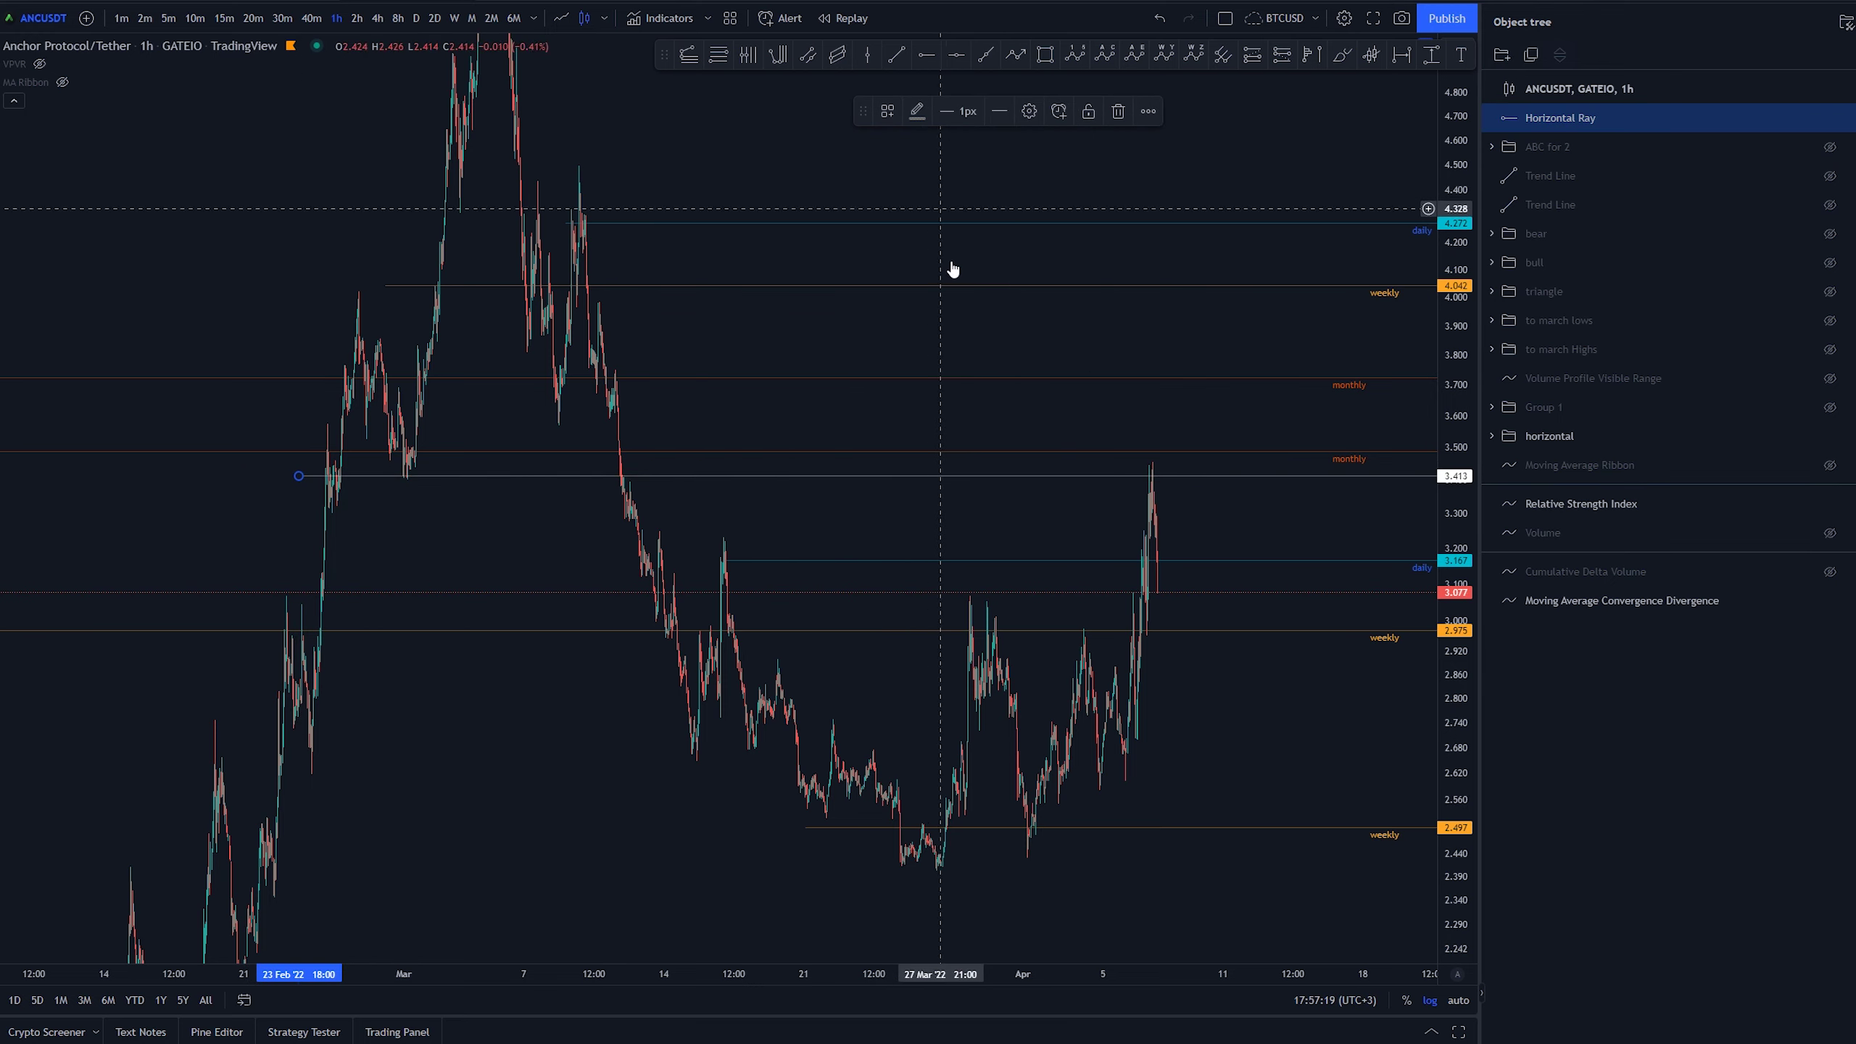
{"action": "key", "text": "Delete"}
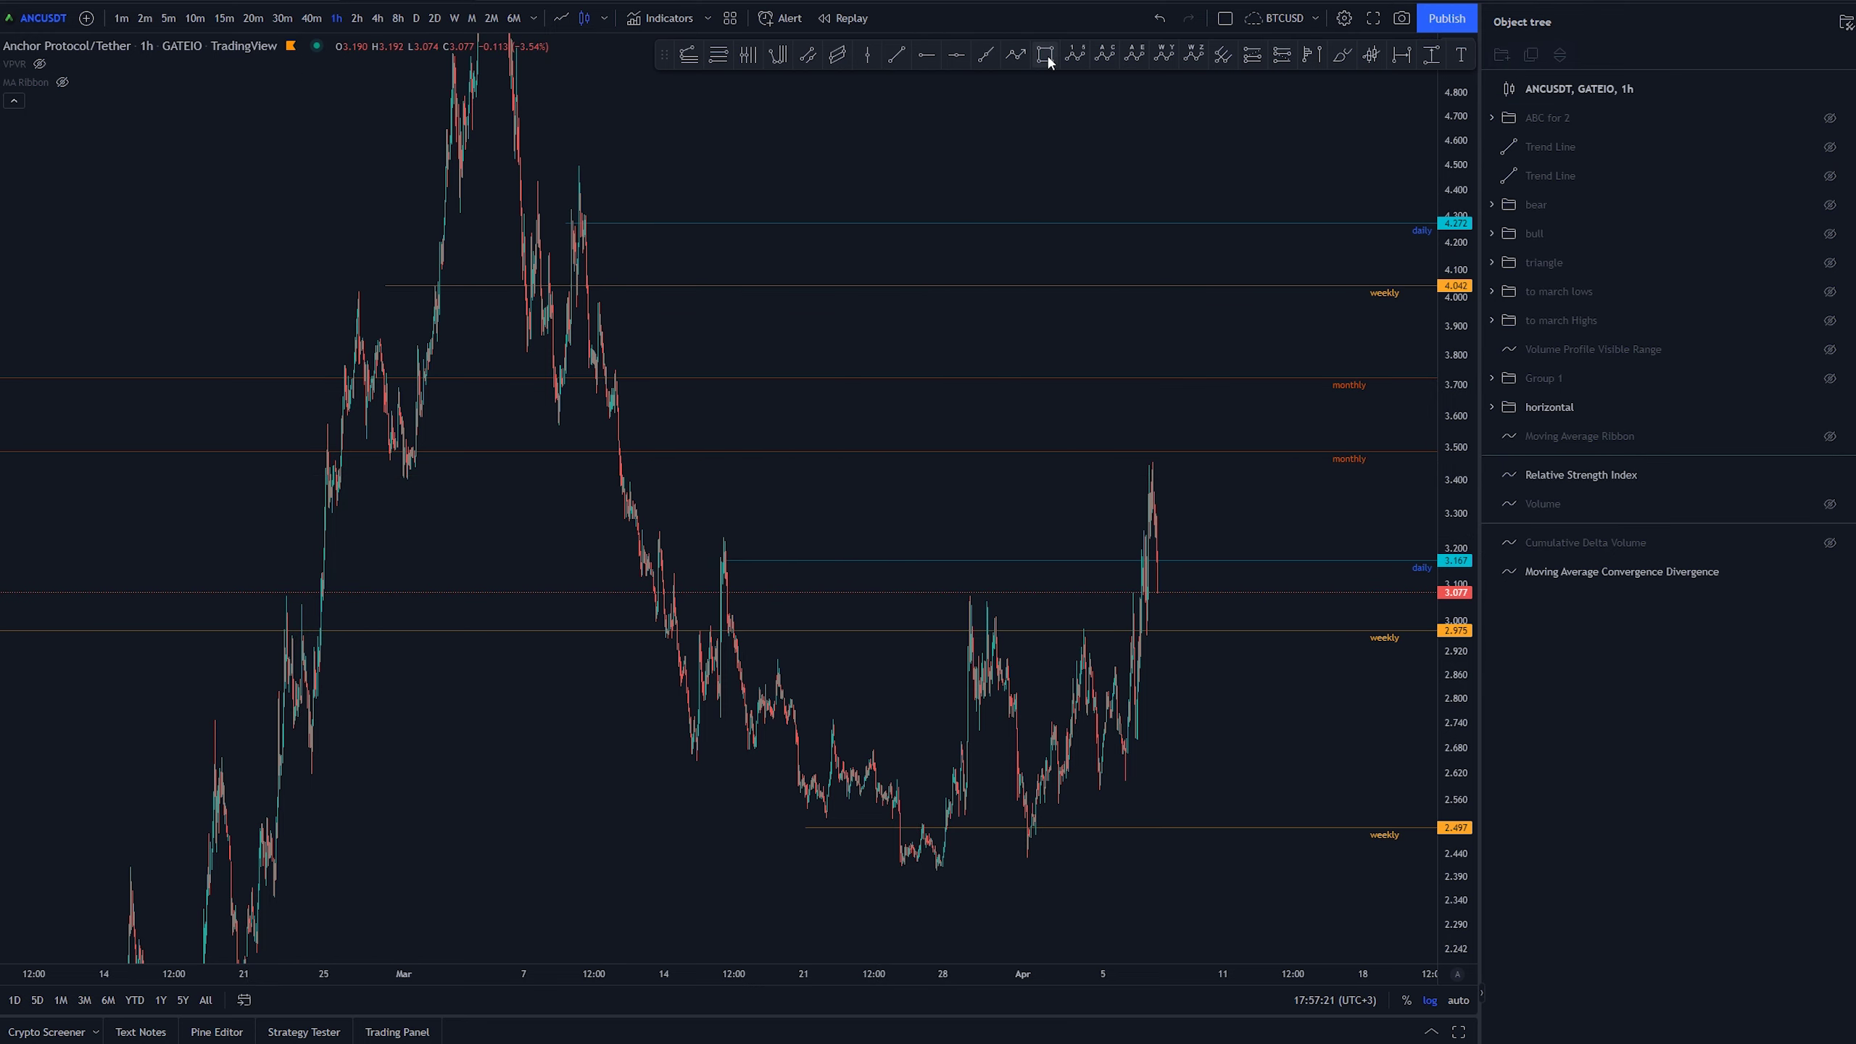
- Draw a rectangle from late February covering the 3.40–3.46 resistance band
{"action": "left_click", "coordinate": [1048, 60]}
{"action": "left_click", "coordinate": [286, 480]}
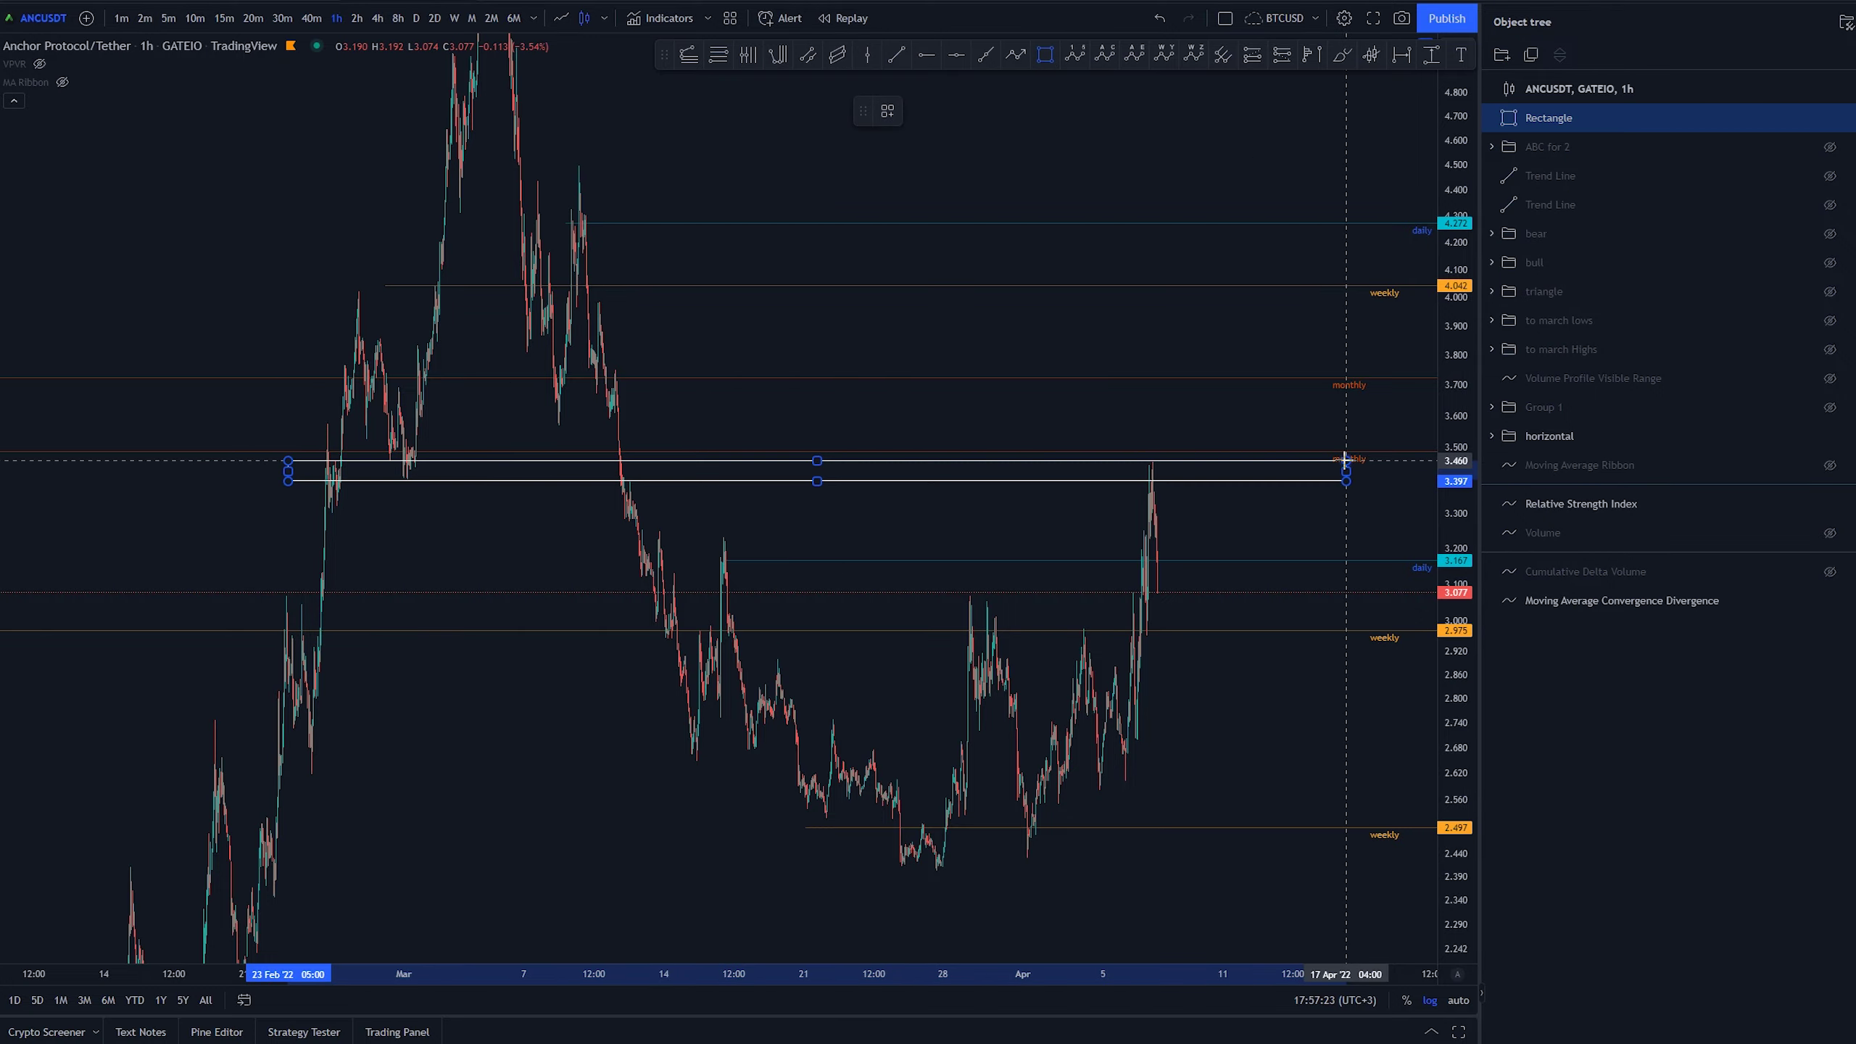
{"action": "left_click", "coordinate": [1320, 462]}
- Move the 3.397–3.455 rectangle into the 'horizontal' folder in the Object tree
{"action": "left_click_drag", "start_coordinate": [1257, 542], "coordinate": [849, 518]}
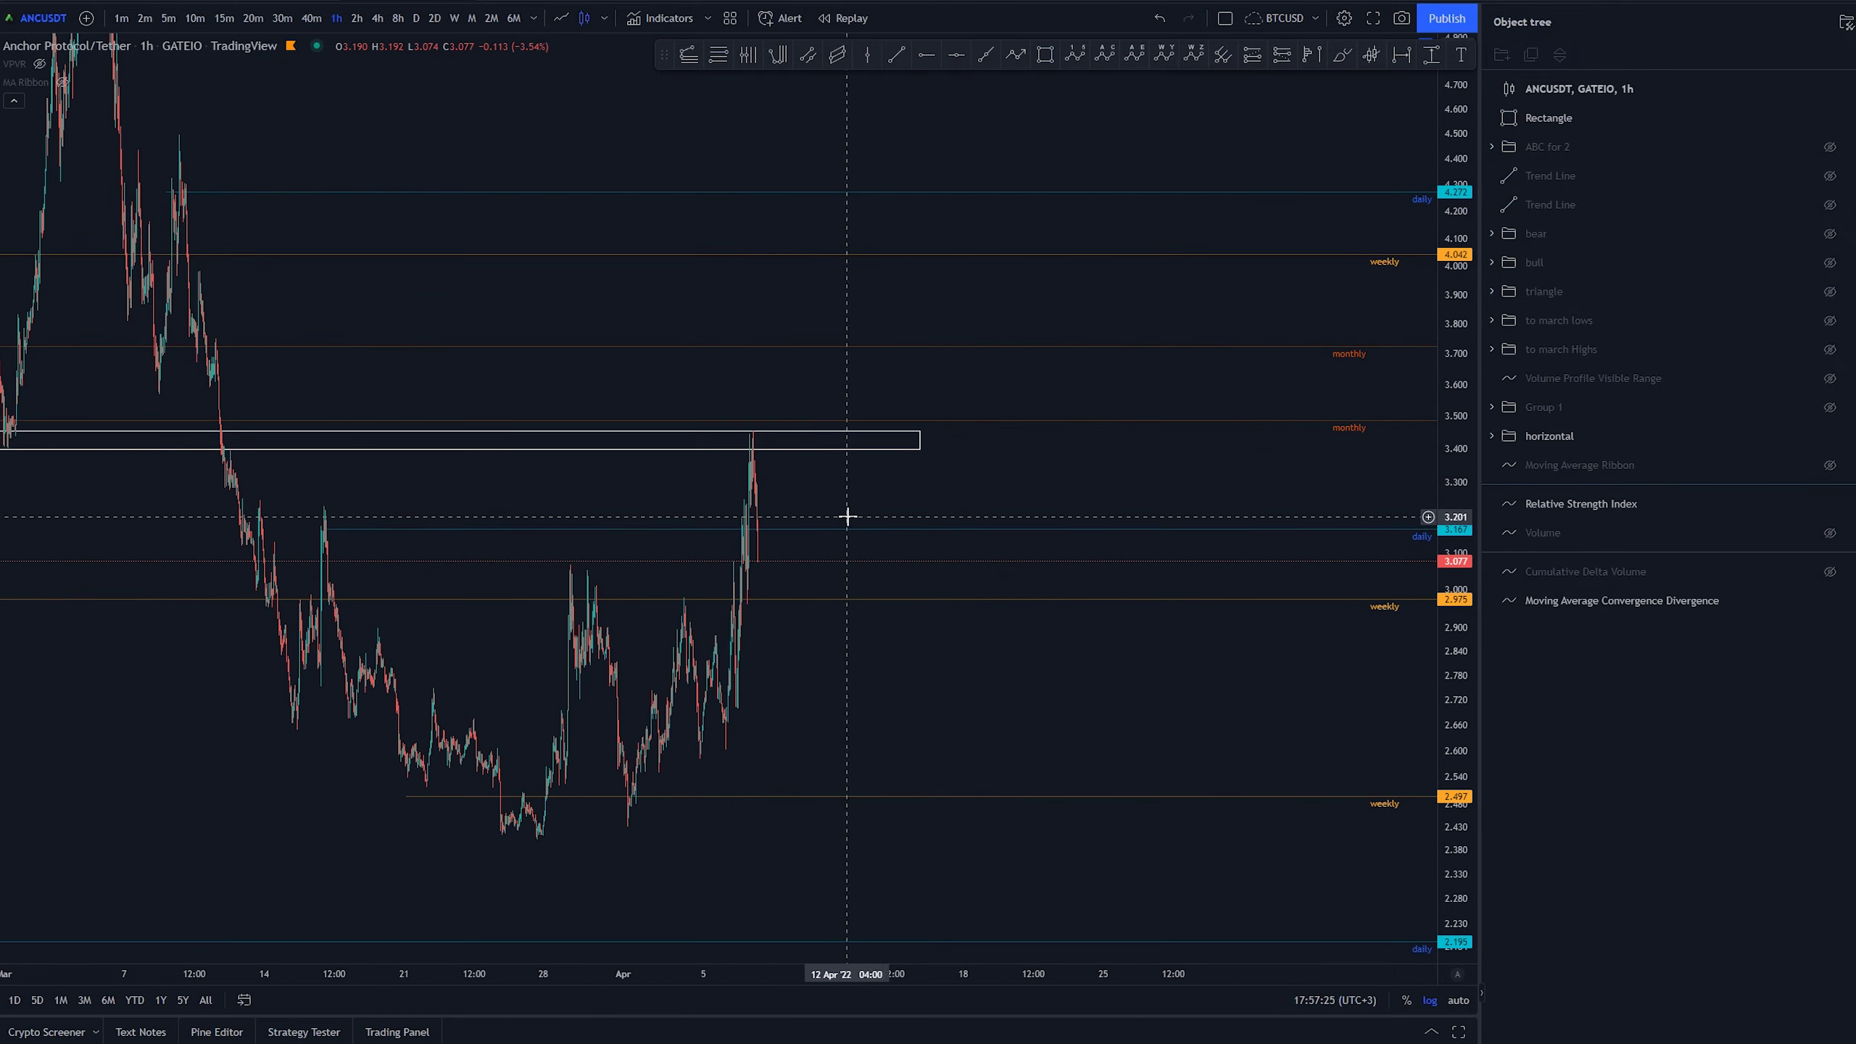
{"action": "scroll", "coordinate": [849, 518], "scroll_direction": "down", "scroll_amount": 7}
{"action": "left_click_drag", "start_coordinate": [1294, 698], "coordinate": [1132, 666]}
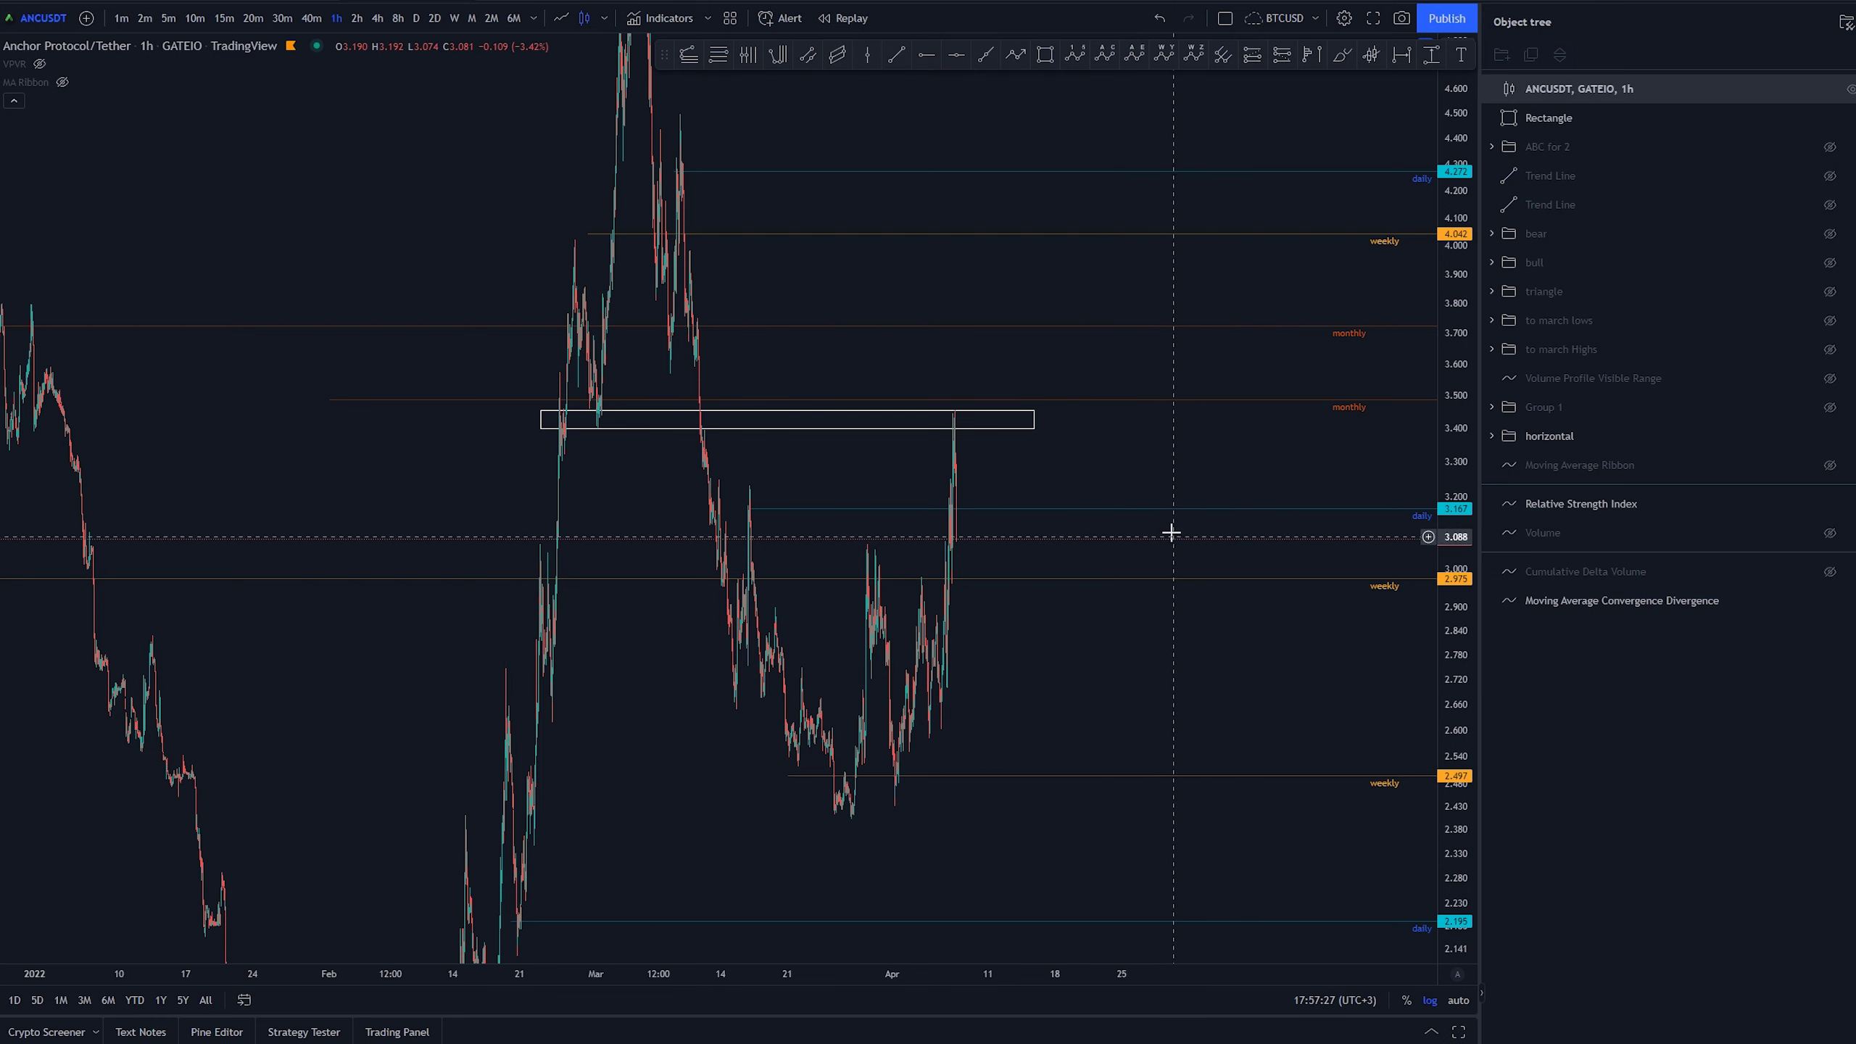
{"action": "left_click", "coordinate": [1027, 427]}
{"action": "left_click_drag", "start_coordinate": [1549, 117], "coordinate": [1578, 442]}
- Hide the horizontal group and switch ANCUSDT to a reset 4-hour chart
{"action": "left_click", "coordinate": [1830, 407]}
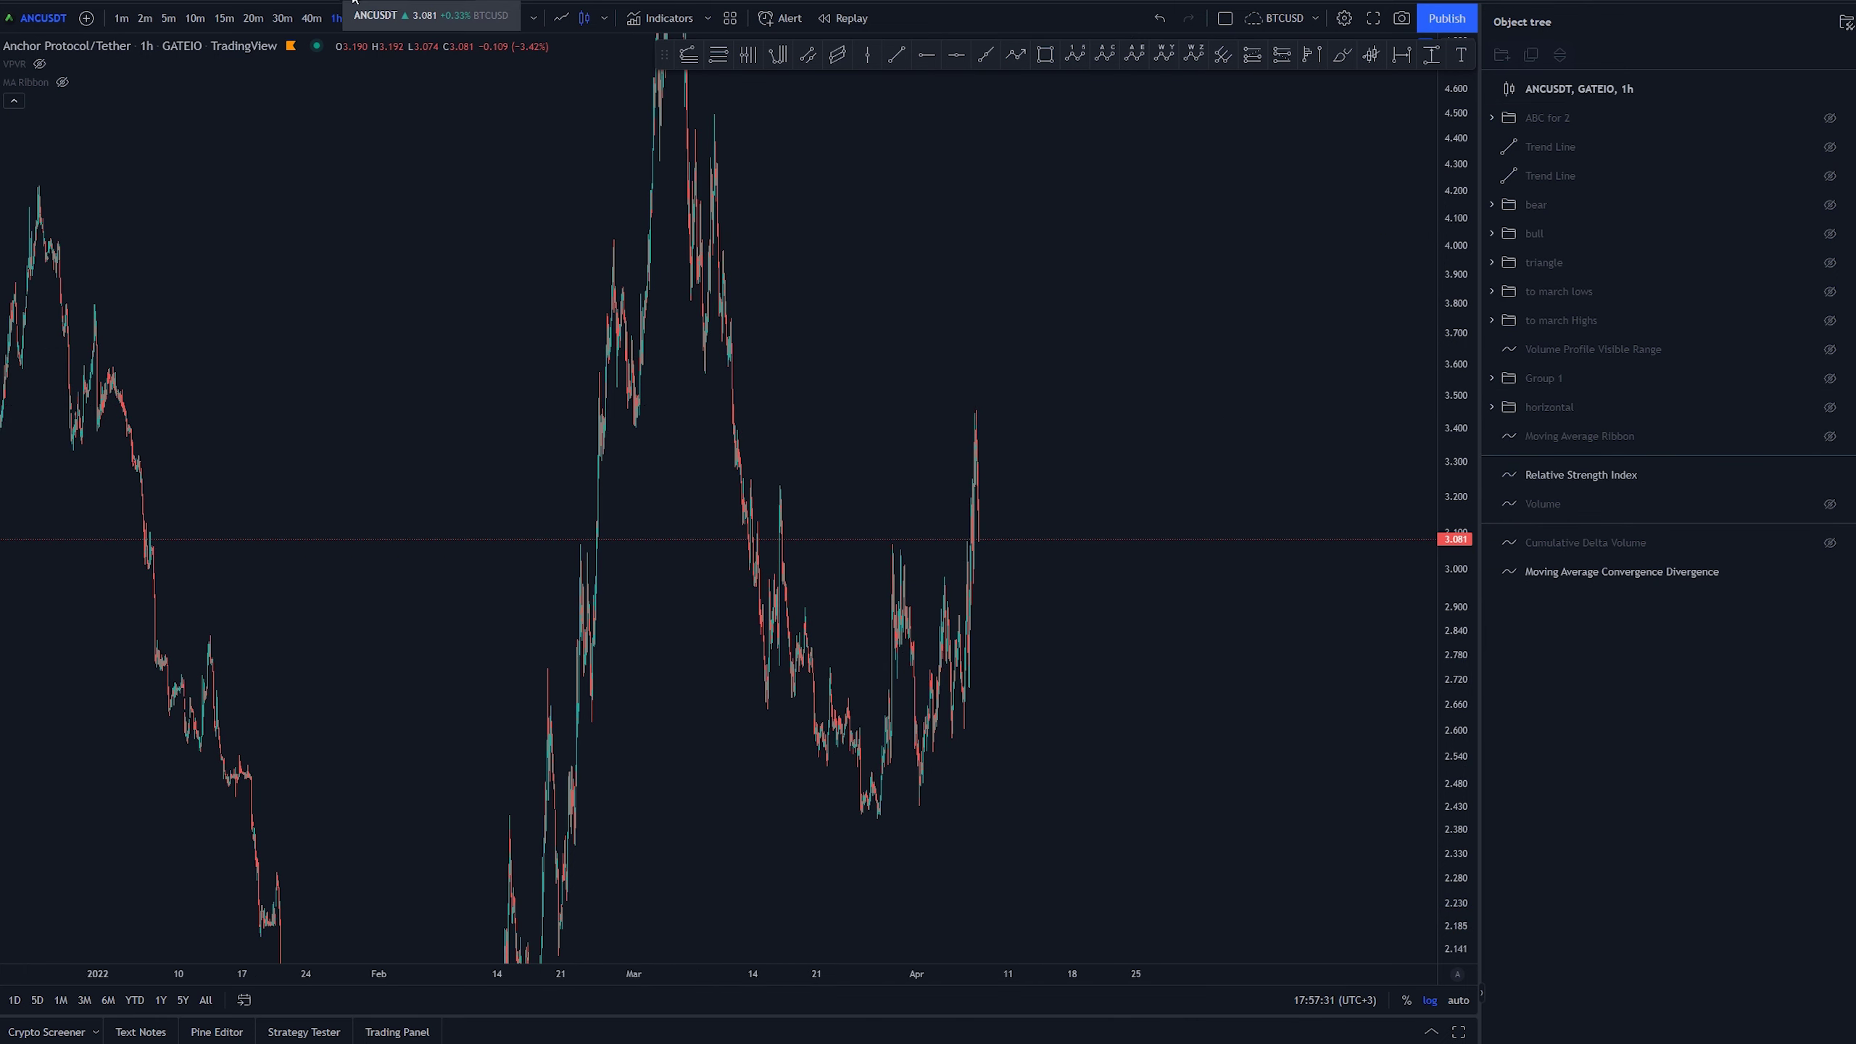
{"action": "left_click", "coordinate": [377, 17]}
{"action": "right_click", "coordinate": [600, 257]}
{"action": "left_click", "coordinate": [633, 281]}
{"action": "scroll", "coordinate": [1155, 639], "scroll_direction": "down", "scroll_amount": 3}
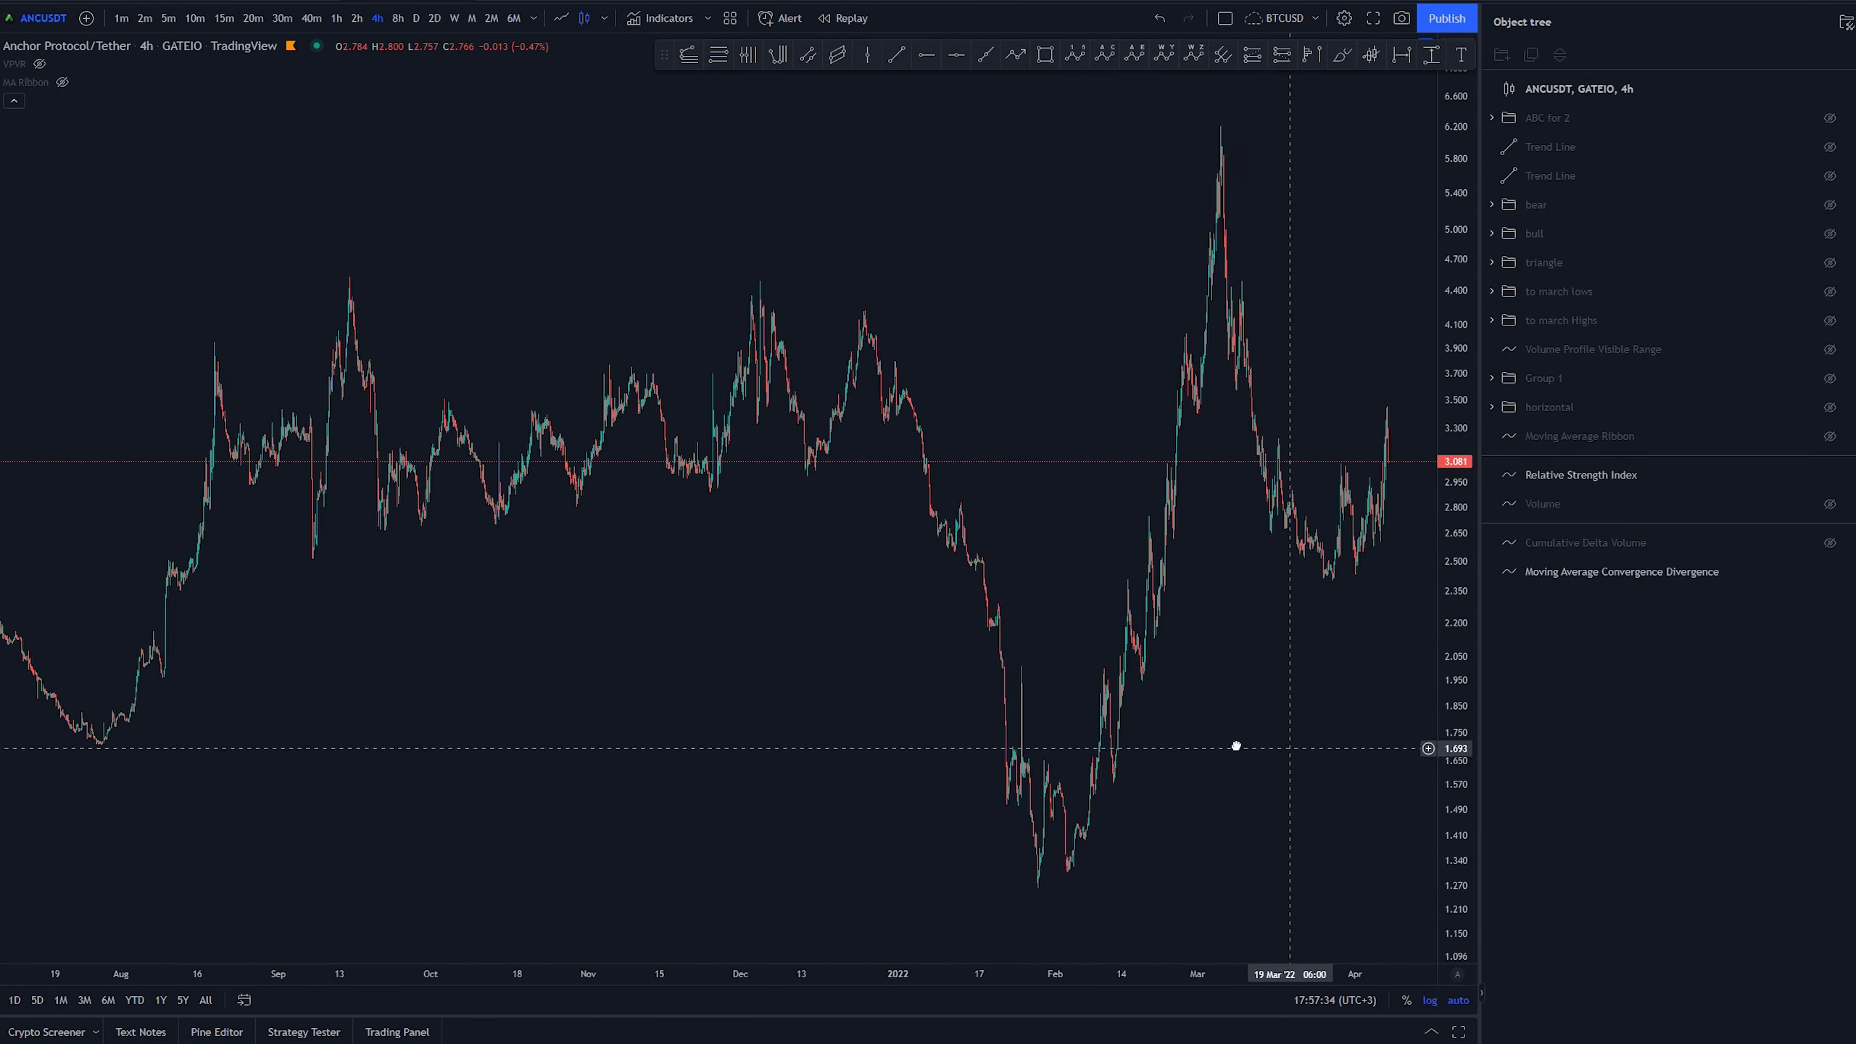
- Show the Group 1 triangle lines and pan to frame the 'to march Highs' count
{"action": "left_click", "coordinate": [1830, 377]}
{"action": "scroll", "coordinate": [1064, 402], "scroll_direction": "down", "scroll_amount": 8}
{"action": "left_click_drag", "start_coordinate": [1181, 344], "coordinate": [954, 303]}
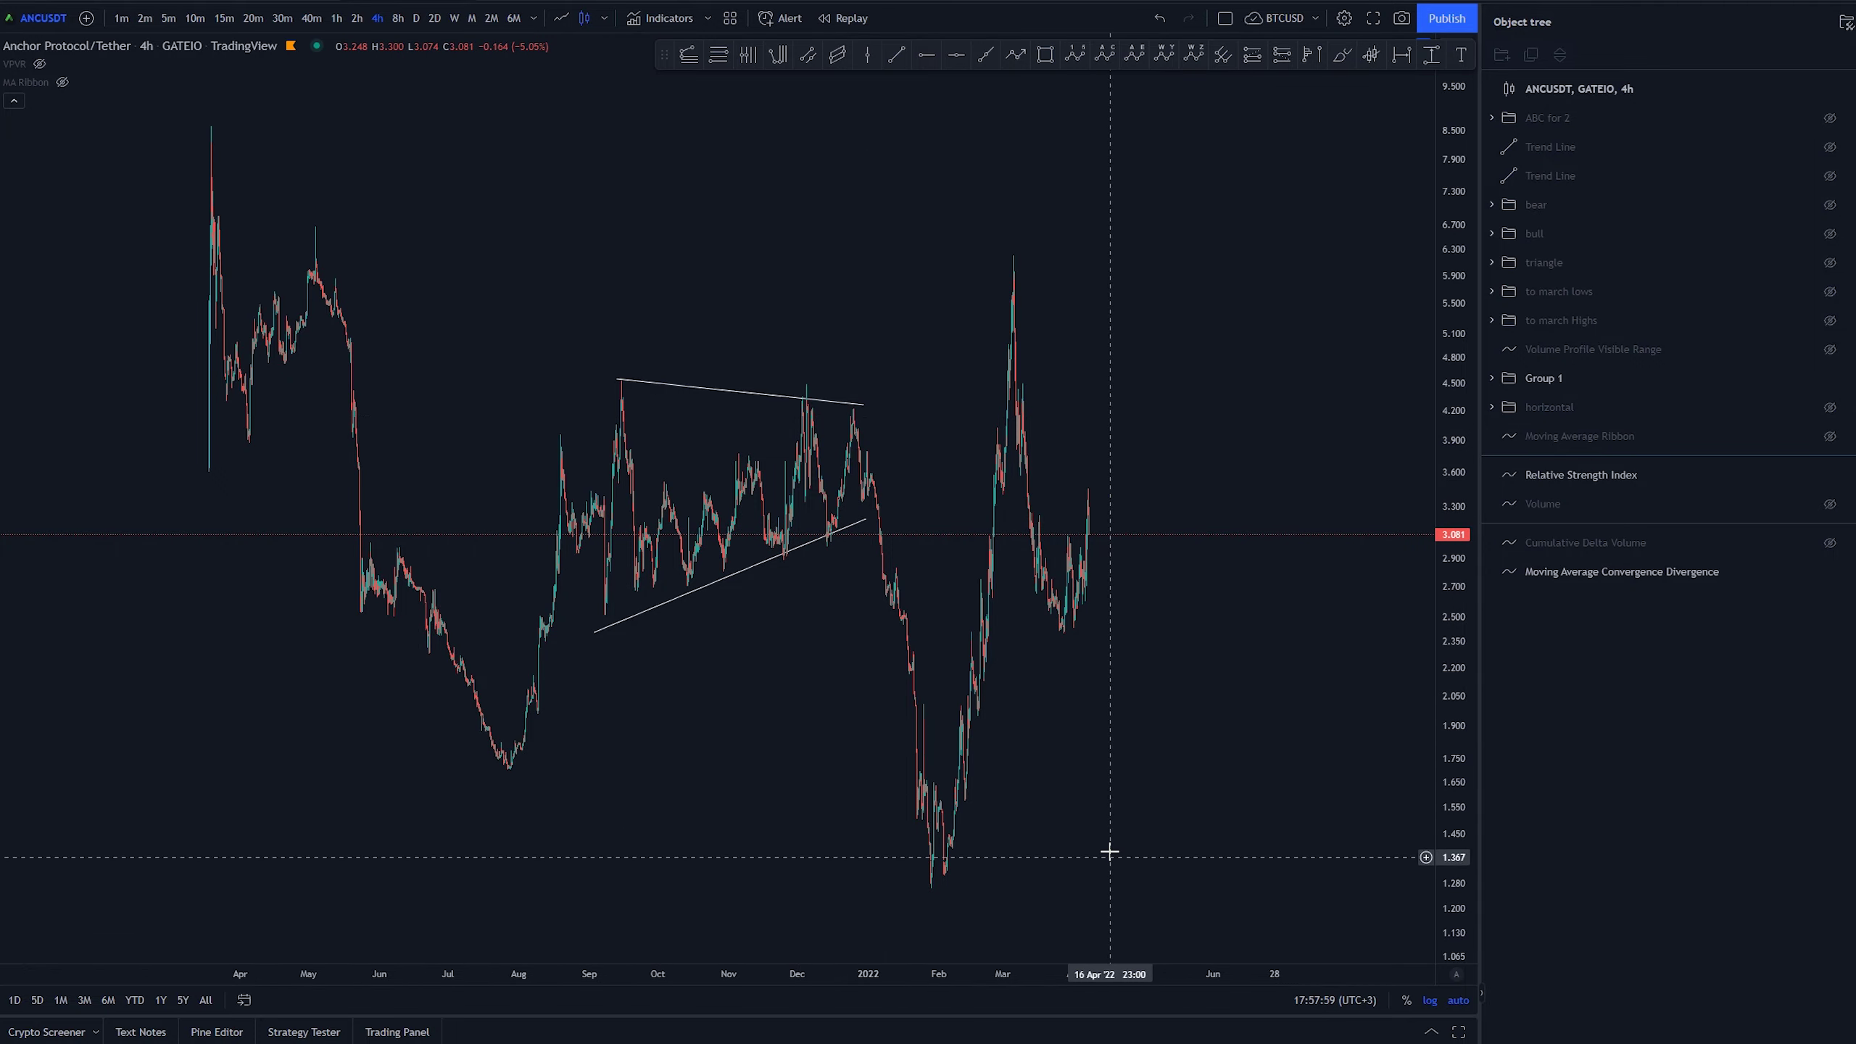
{"action": "left_click_drag", "start_coordinate": [1106, 846], "coordinate": [1195, 774]}
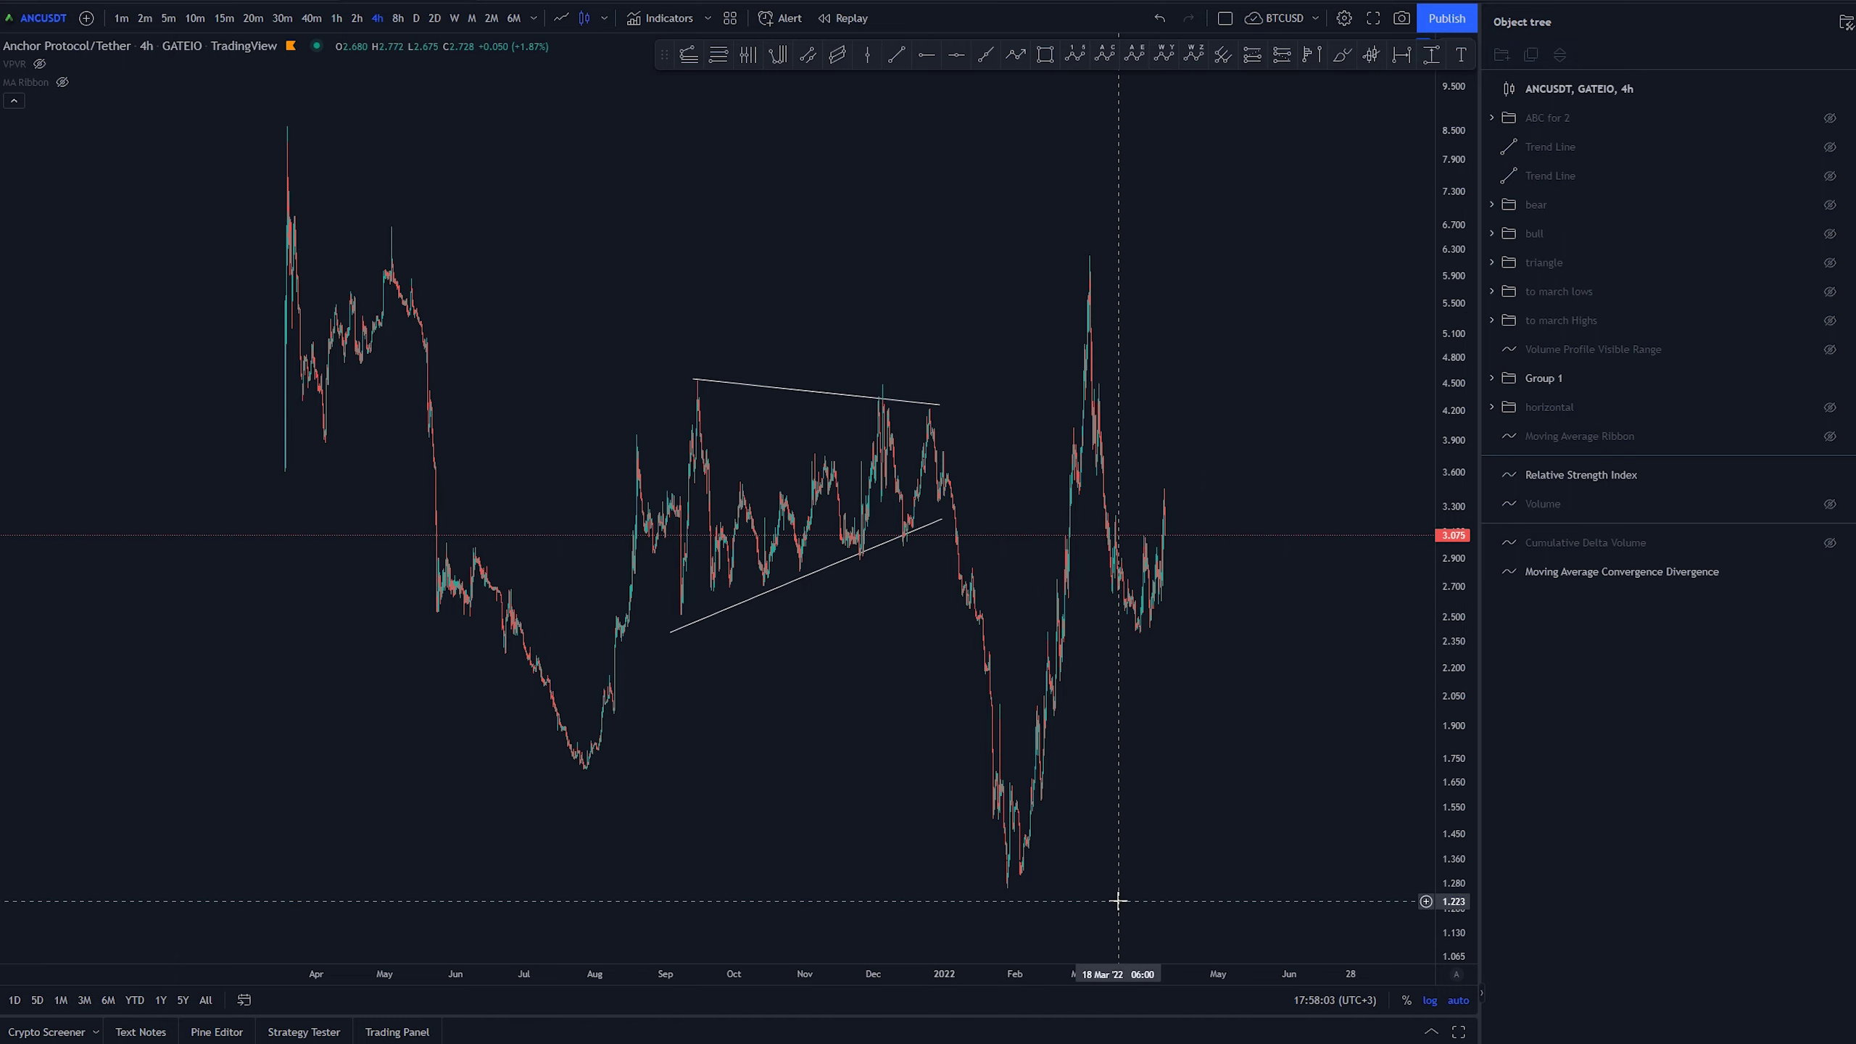
{"action": "scroll", "coordinate": [1011, 895], "scroll_direction": "up", "scroll_amount": 4}
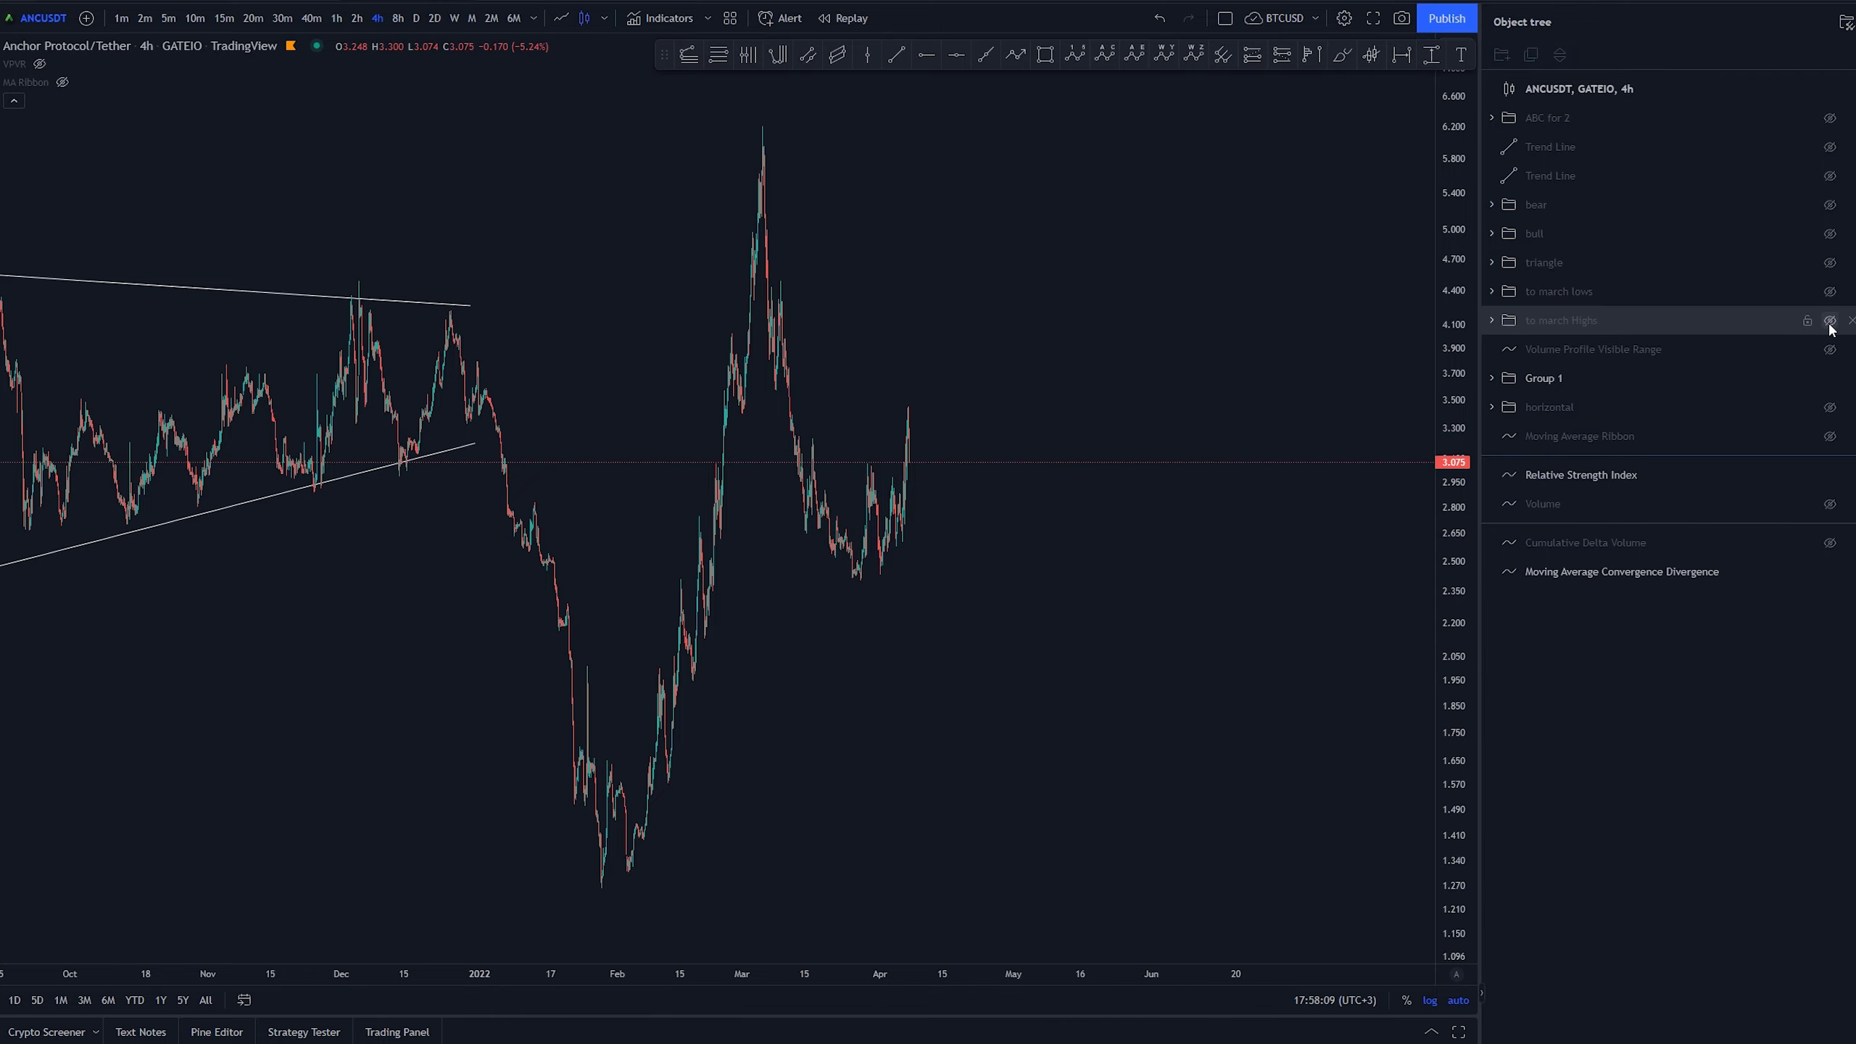
{"action": "scroll", "coordinate": [1235, 725], "scroll_direction": "up", "scroll_amount": 5}
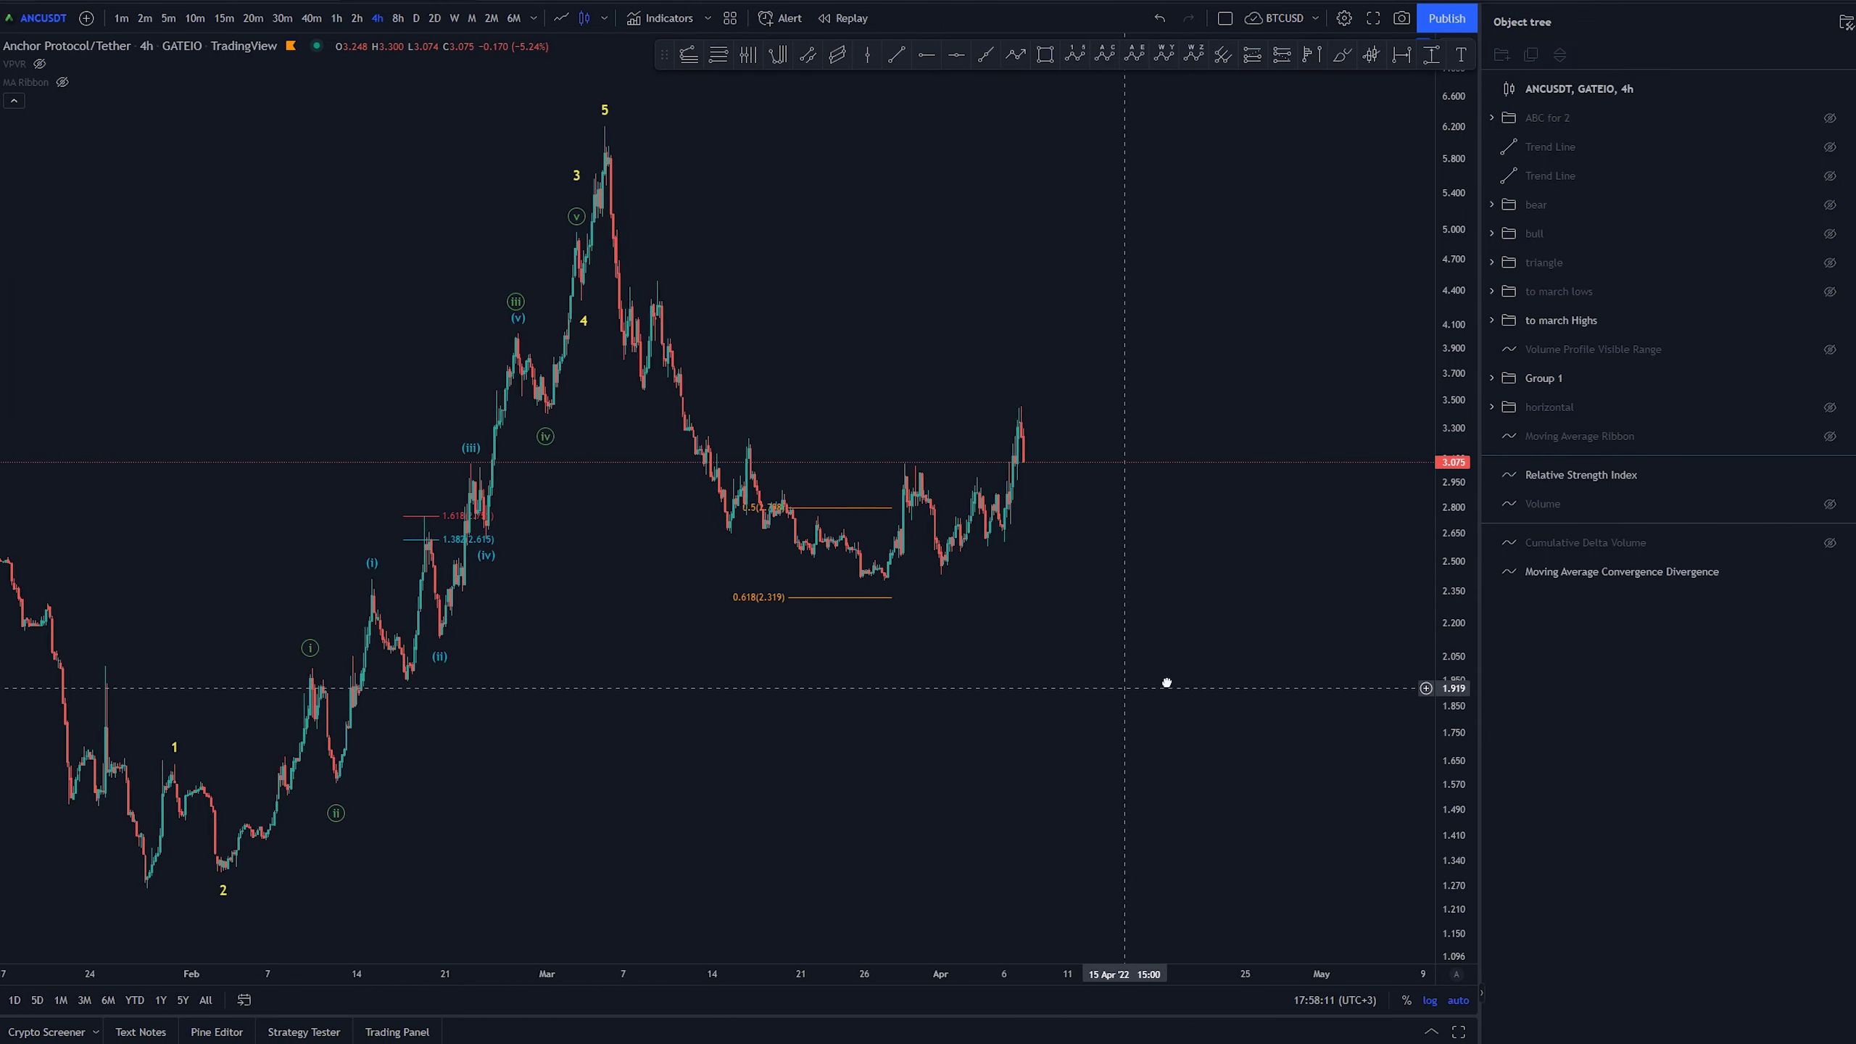
{"action": "scroll", "coordinate": [1314, 643], "scroll_direction": "up", "scroll_amount": 1}
{"action": "left_click_drag", "start_coordinate": [1451, 224], "coordinate": [1452, 474]}
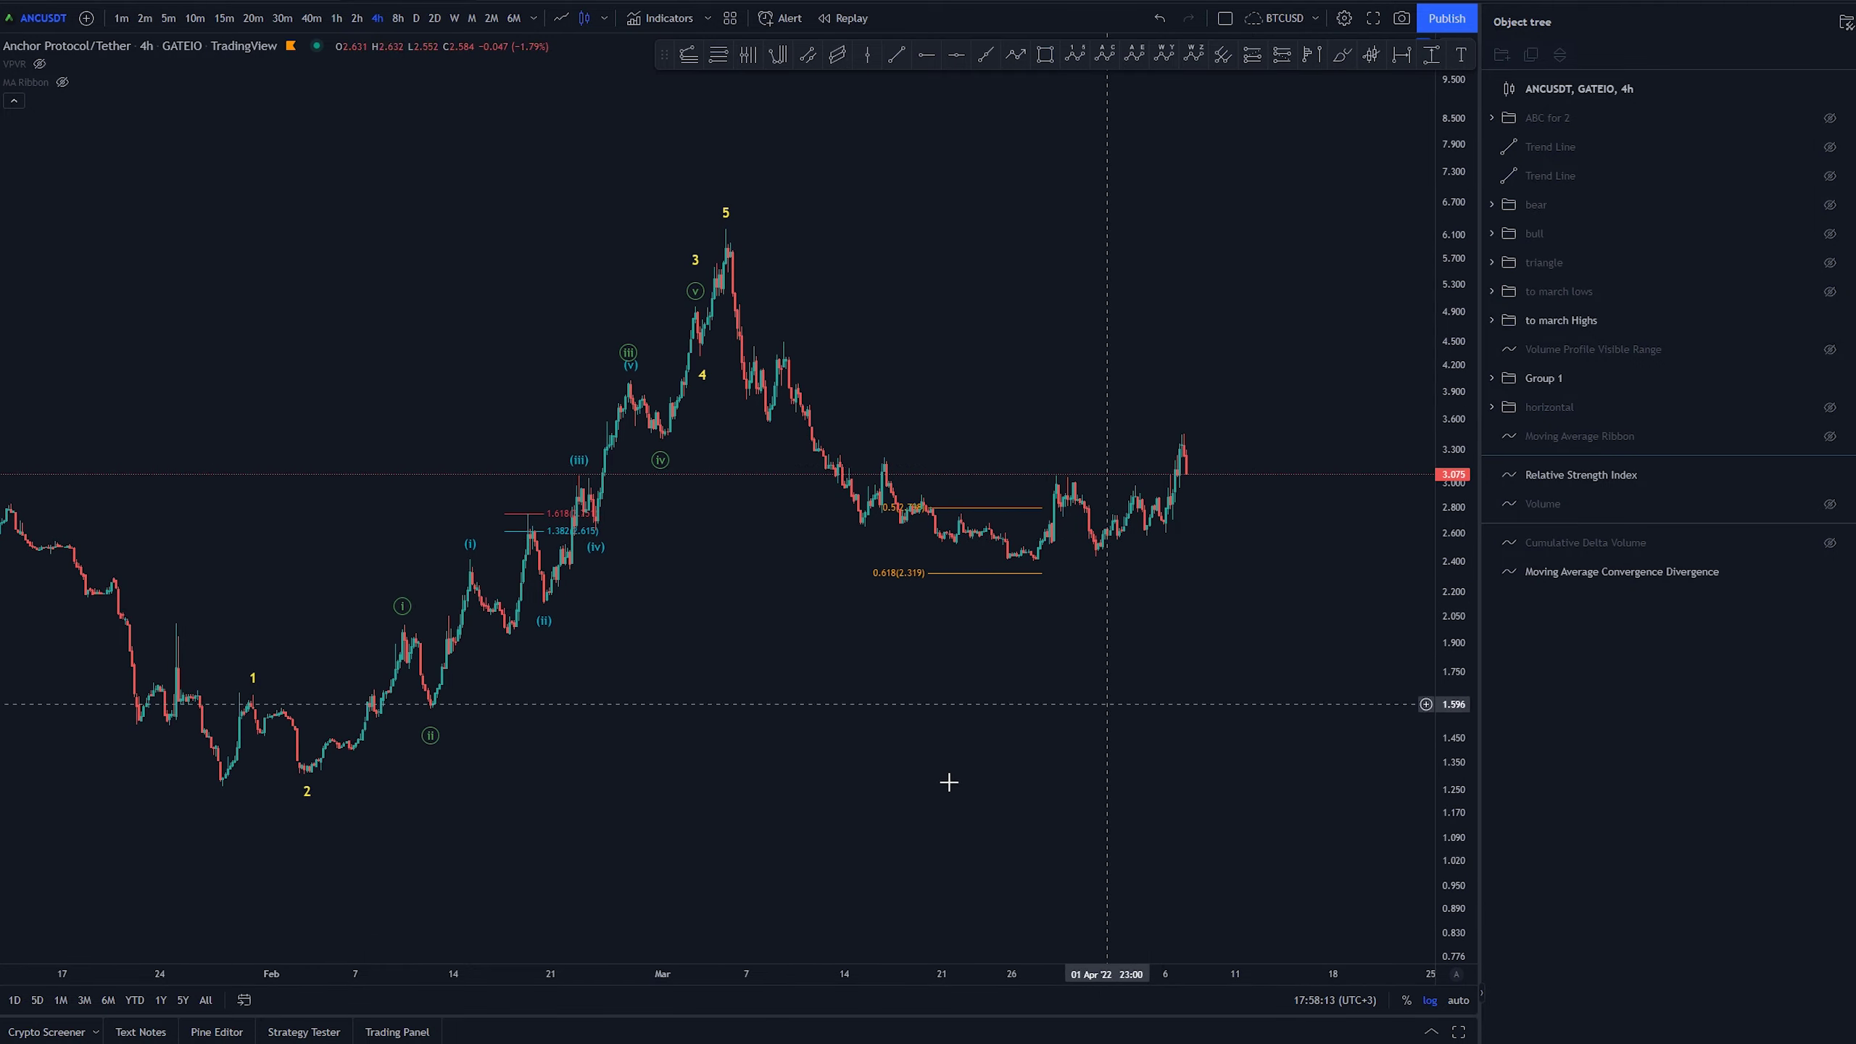
{"action": "scroll", "coordinate": [584, 783], "scroll_direction": "up", "scroll_amount": 1}
{"action": "left_click_drag", "start_coordinate": [516, 774], "coordinate": [842, 778]}
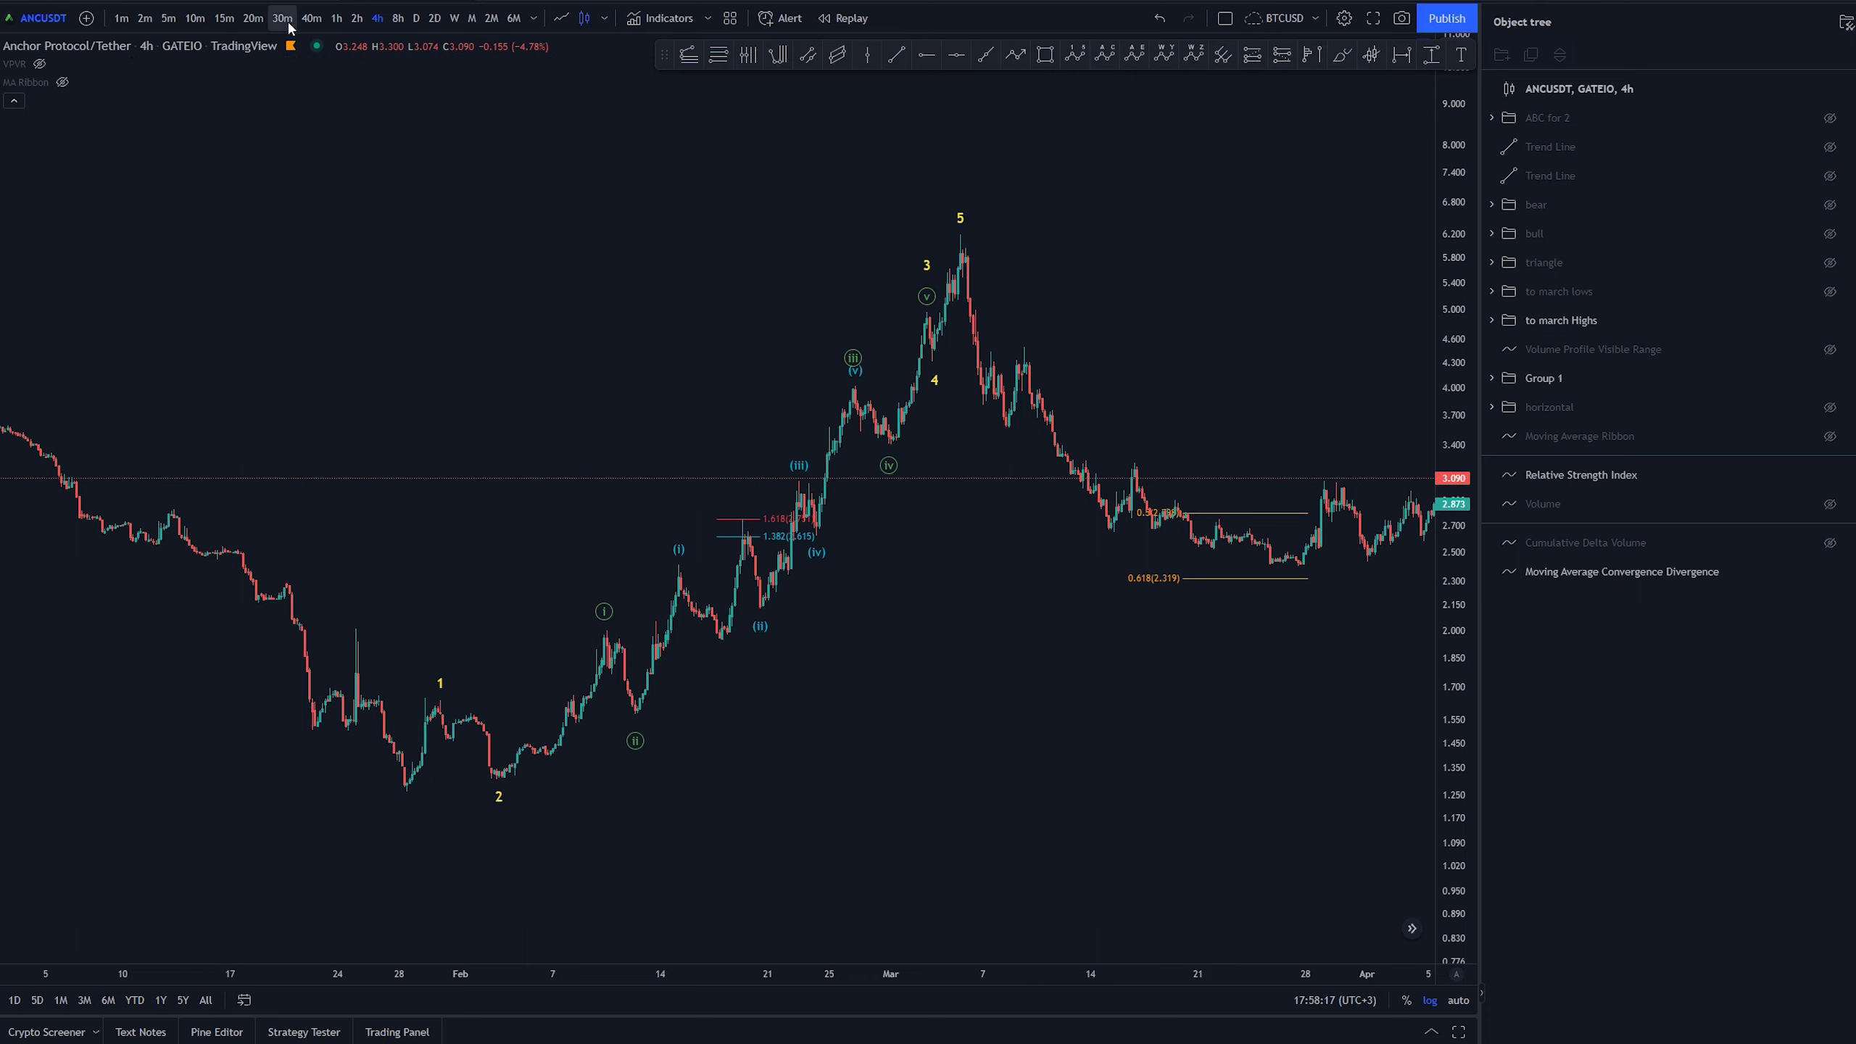
- Add Binance BTCUSDT as a comparison symbol on the 4-hour ANCUSDT chart
{"action": "right_click", "coordinate": [370, 194]}
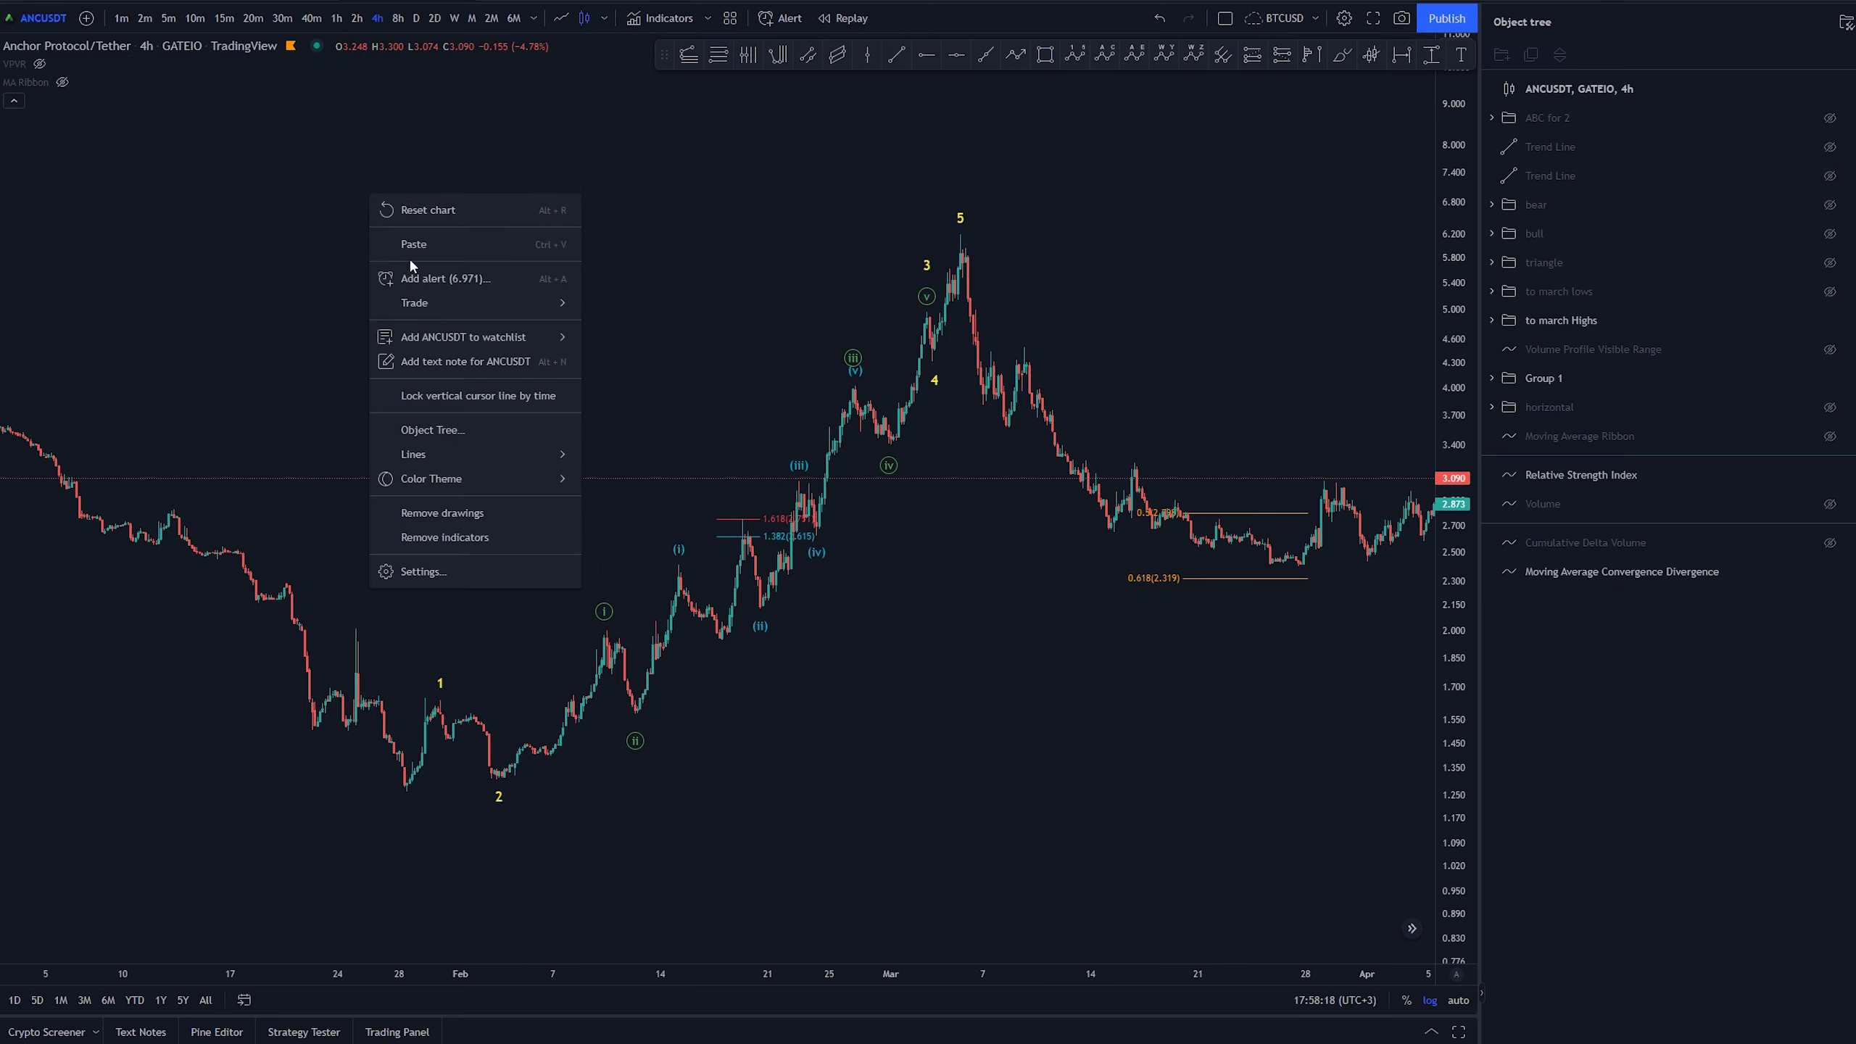
{"action": "left_click", "coordinate": [207, 243]}
{"action": "scroll", "coordinate": [874, 799], "scroll_direction": "down", "scroll_amount": 1}
{"action": "scroll", "coordinate": [947, 792], "scroll_direction": "up", "scroll_amount": 1}
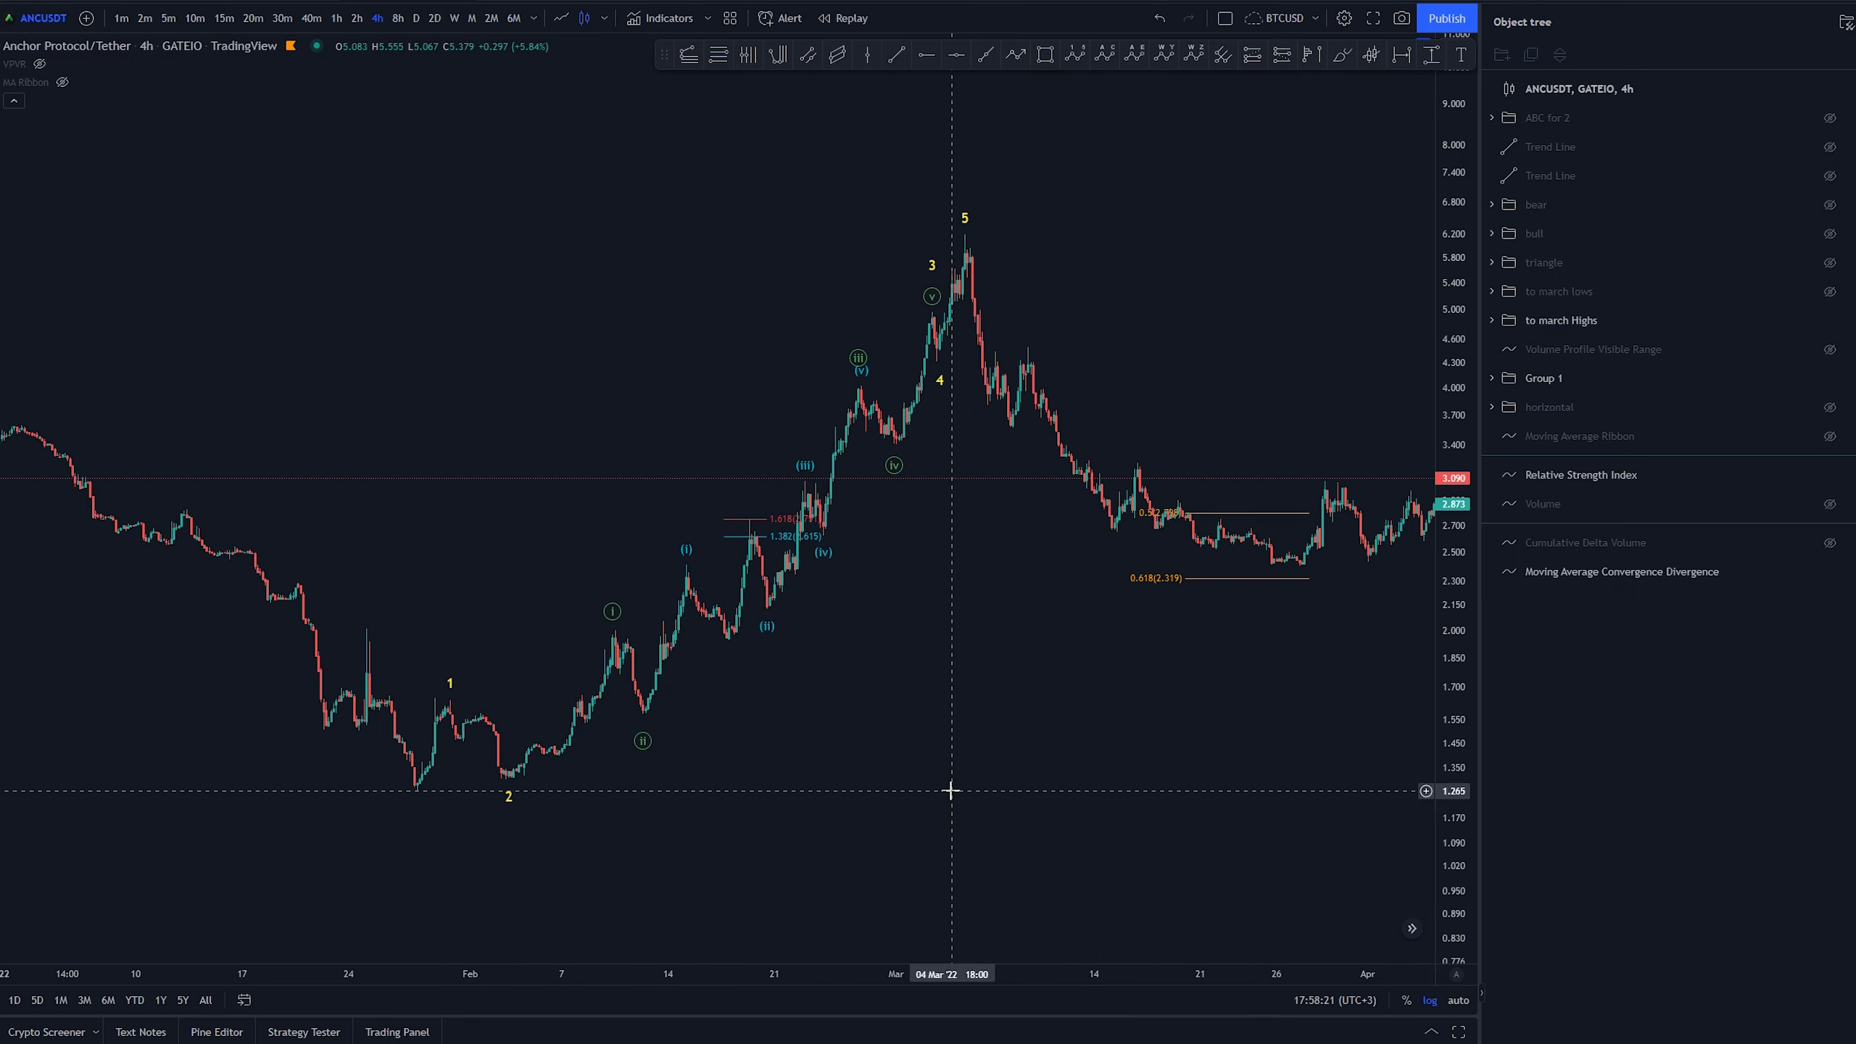
{"action": "left_click", "coordinate": [86, 19]}
{"action": "type", "text": "BTCUSD"}
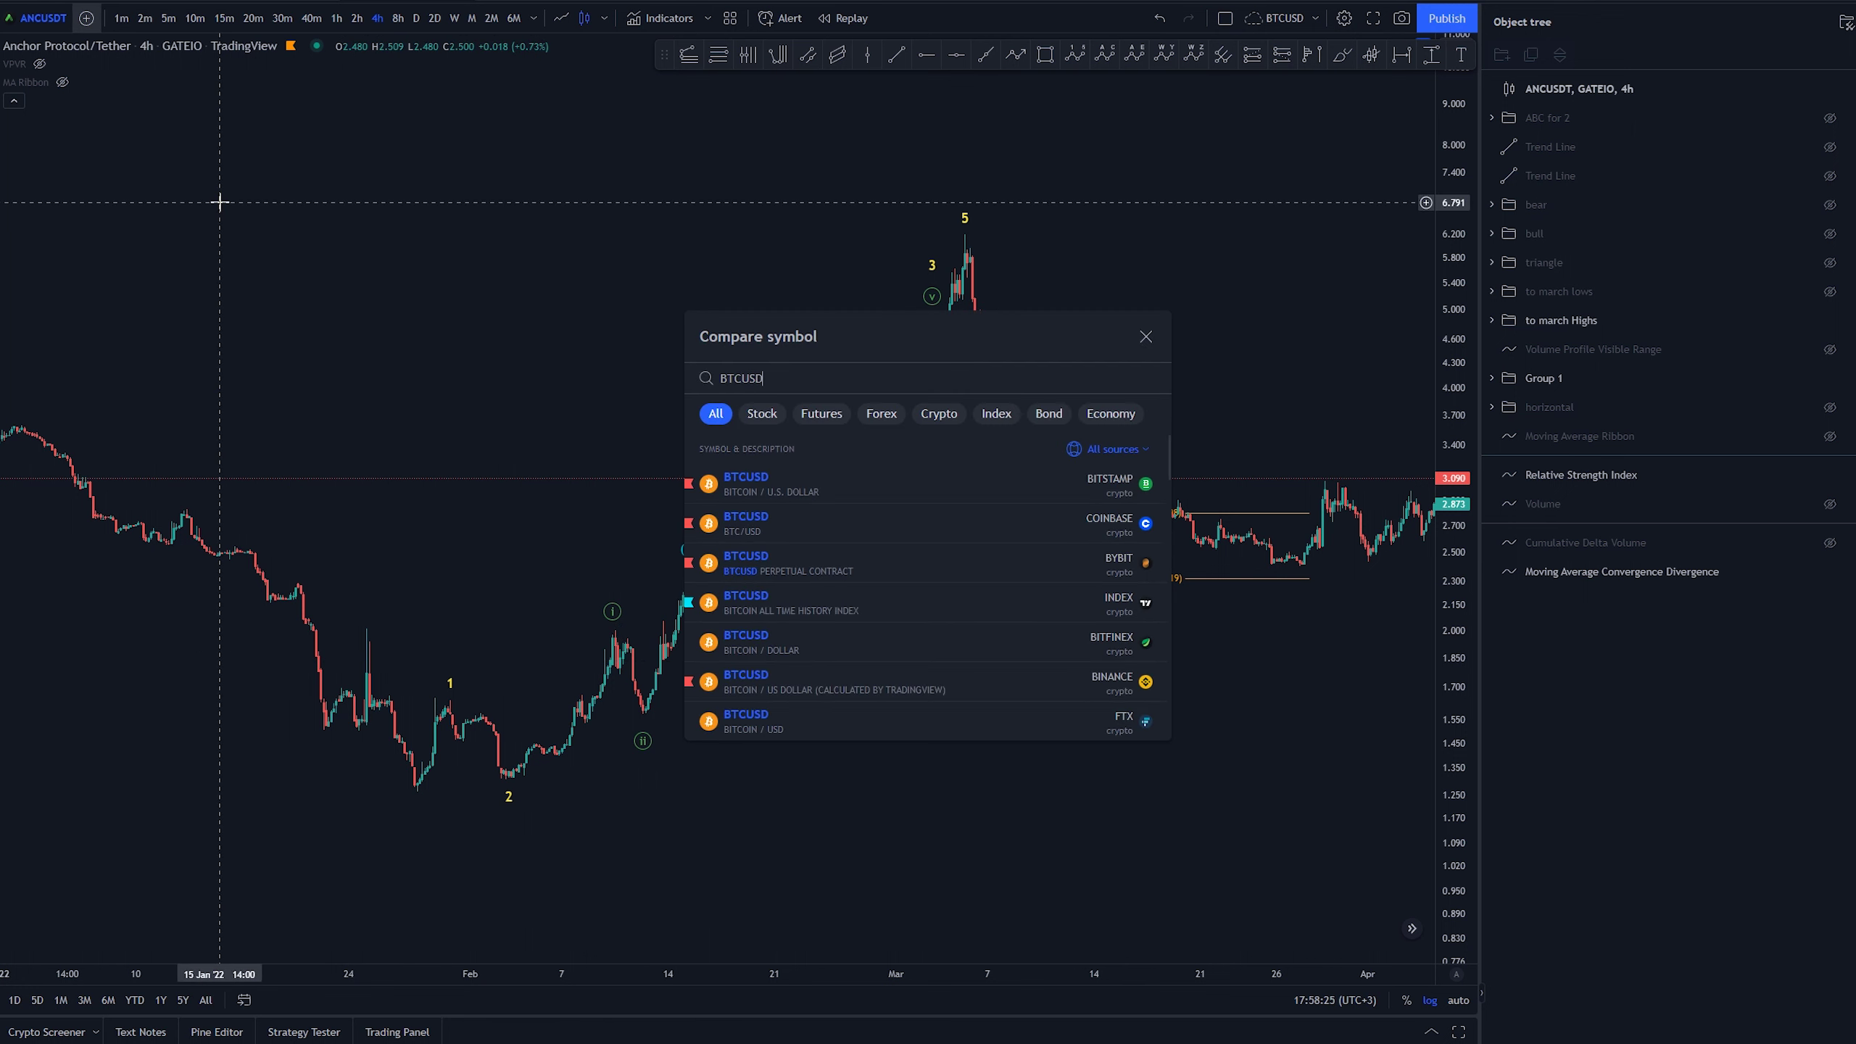
{"action": "type", "text": "T"}
{"action": "left_click", "coordinate": [848, 484]}
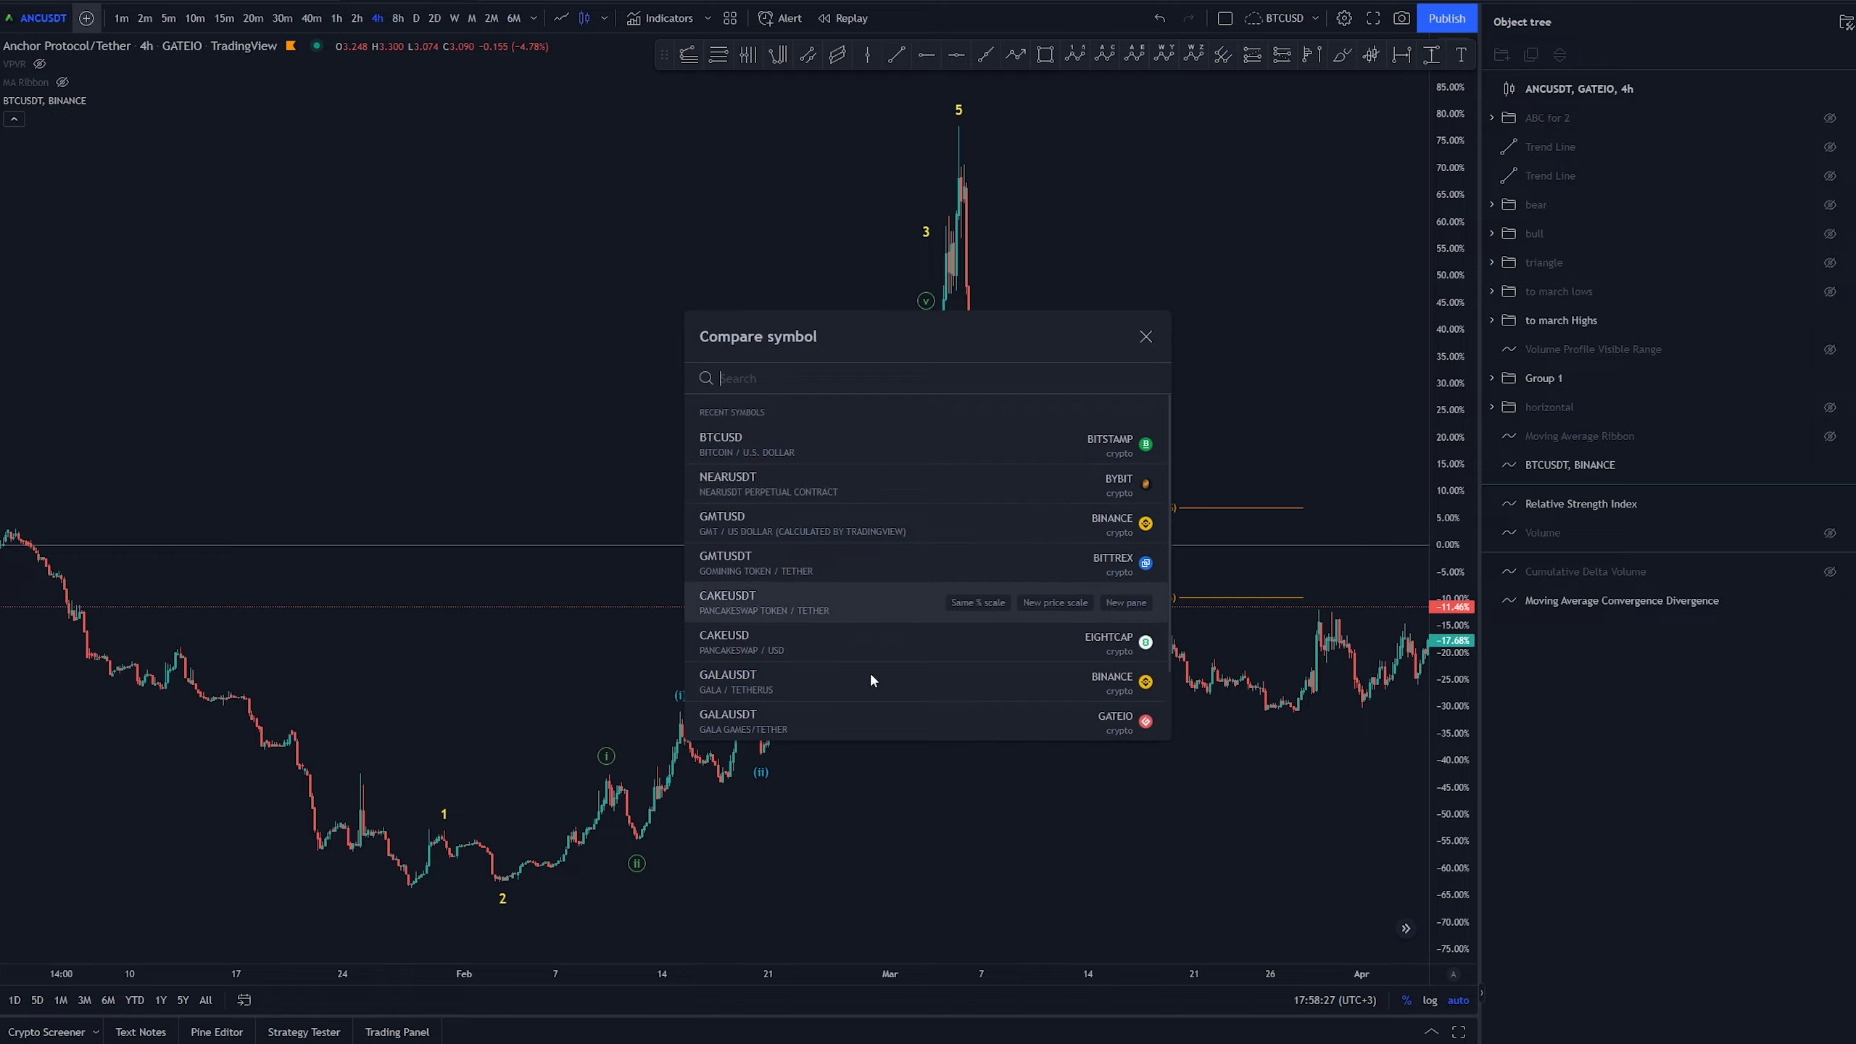
{"action": "left_click", "coordinate": [975, 834]}
{"action": "scroll", "coordinate": [932, 776], "scroll_direction": "down", "scroll_amount": 5}
{"action": "left_click_drag", "start_coordinate": [1239, 846], "coordinate": [1014, 823]}
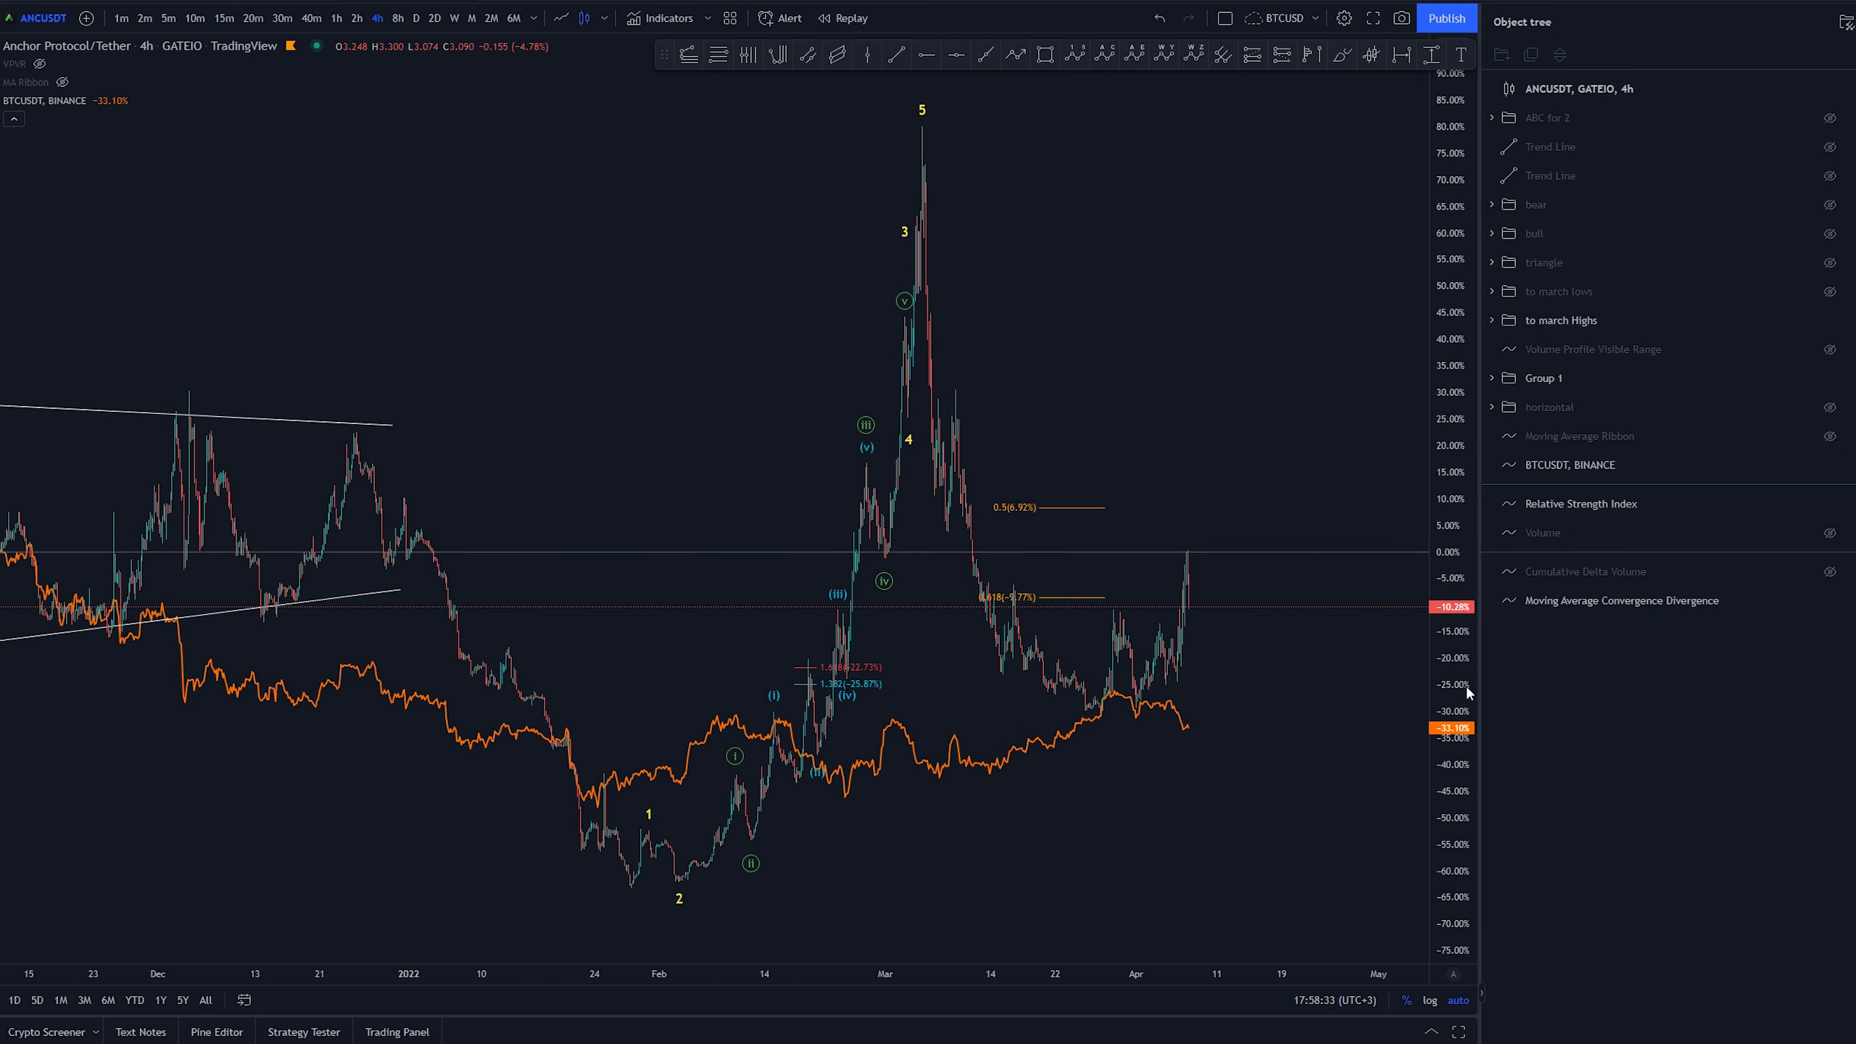
- Toggle the percent scale off and on, zoom out, and measure up from 22 Feb
{"action": "left_click", "coordinate": [1405, 999]}
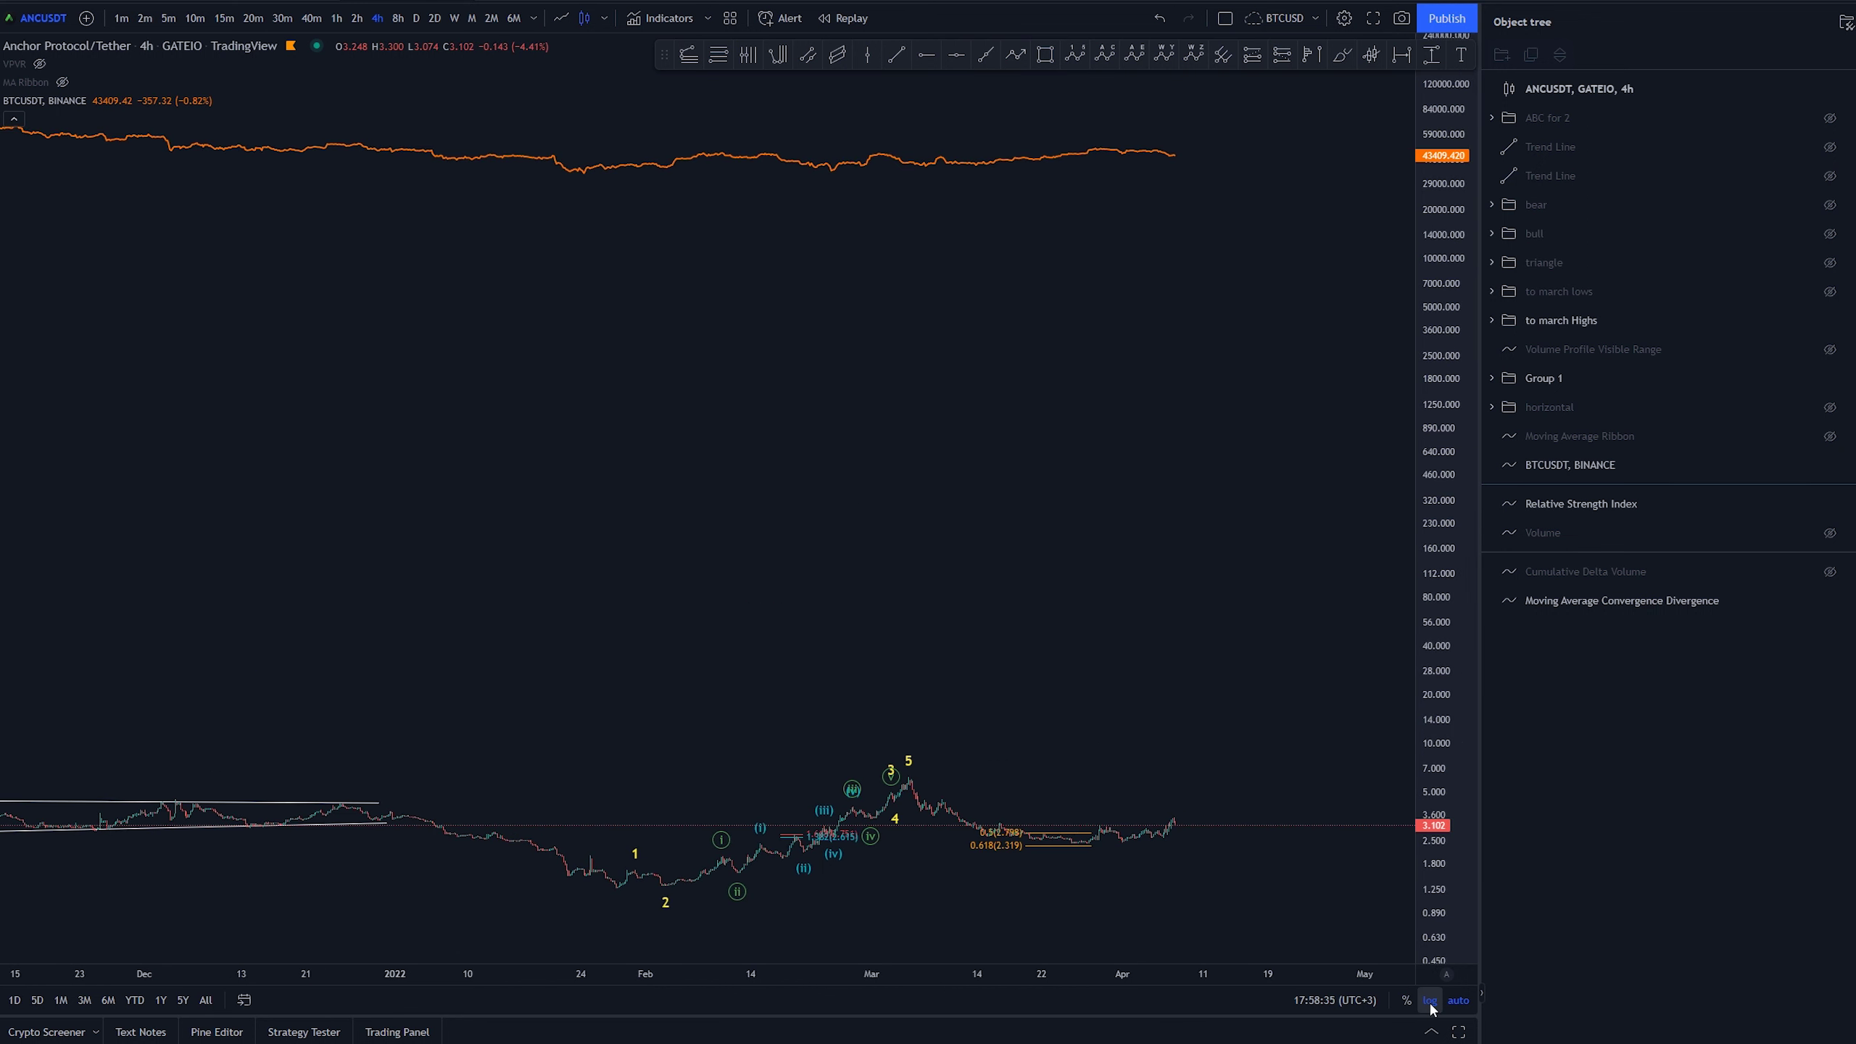
{"action": "left_click", "coordinate": [1405, 1000]}
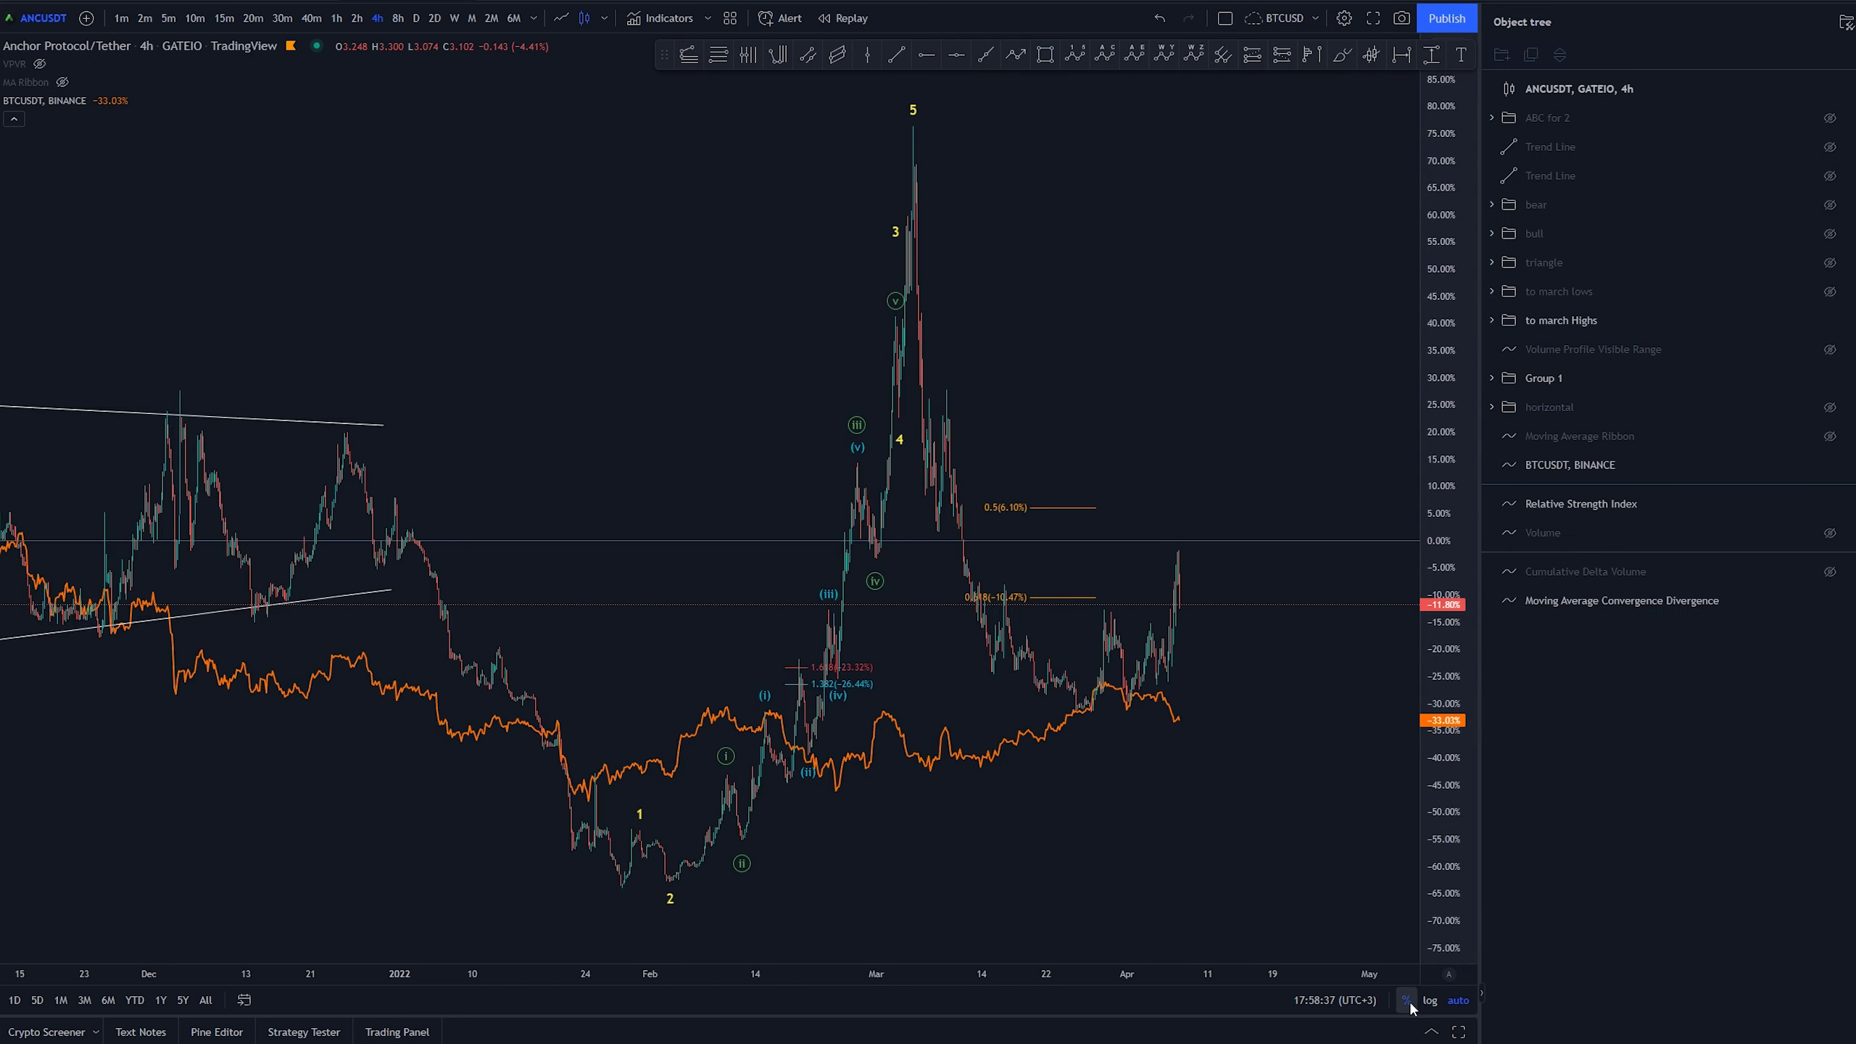
{"action": "left_click_drag", "start_coordinate": [1016, 810], "coordinate": [984, 812]}
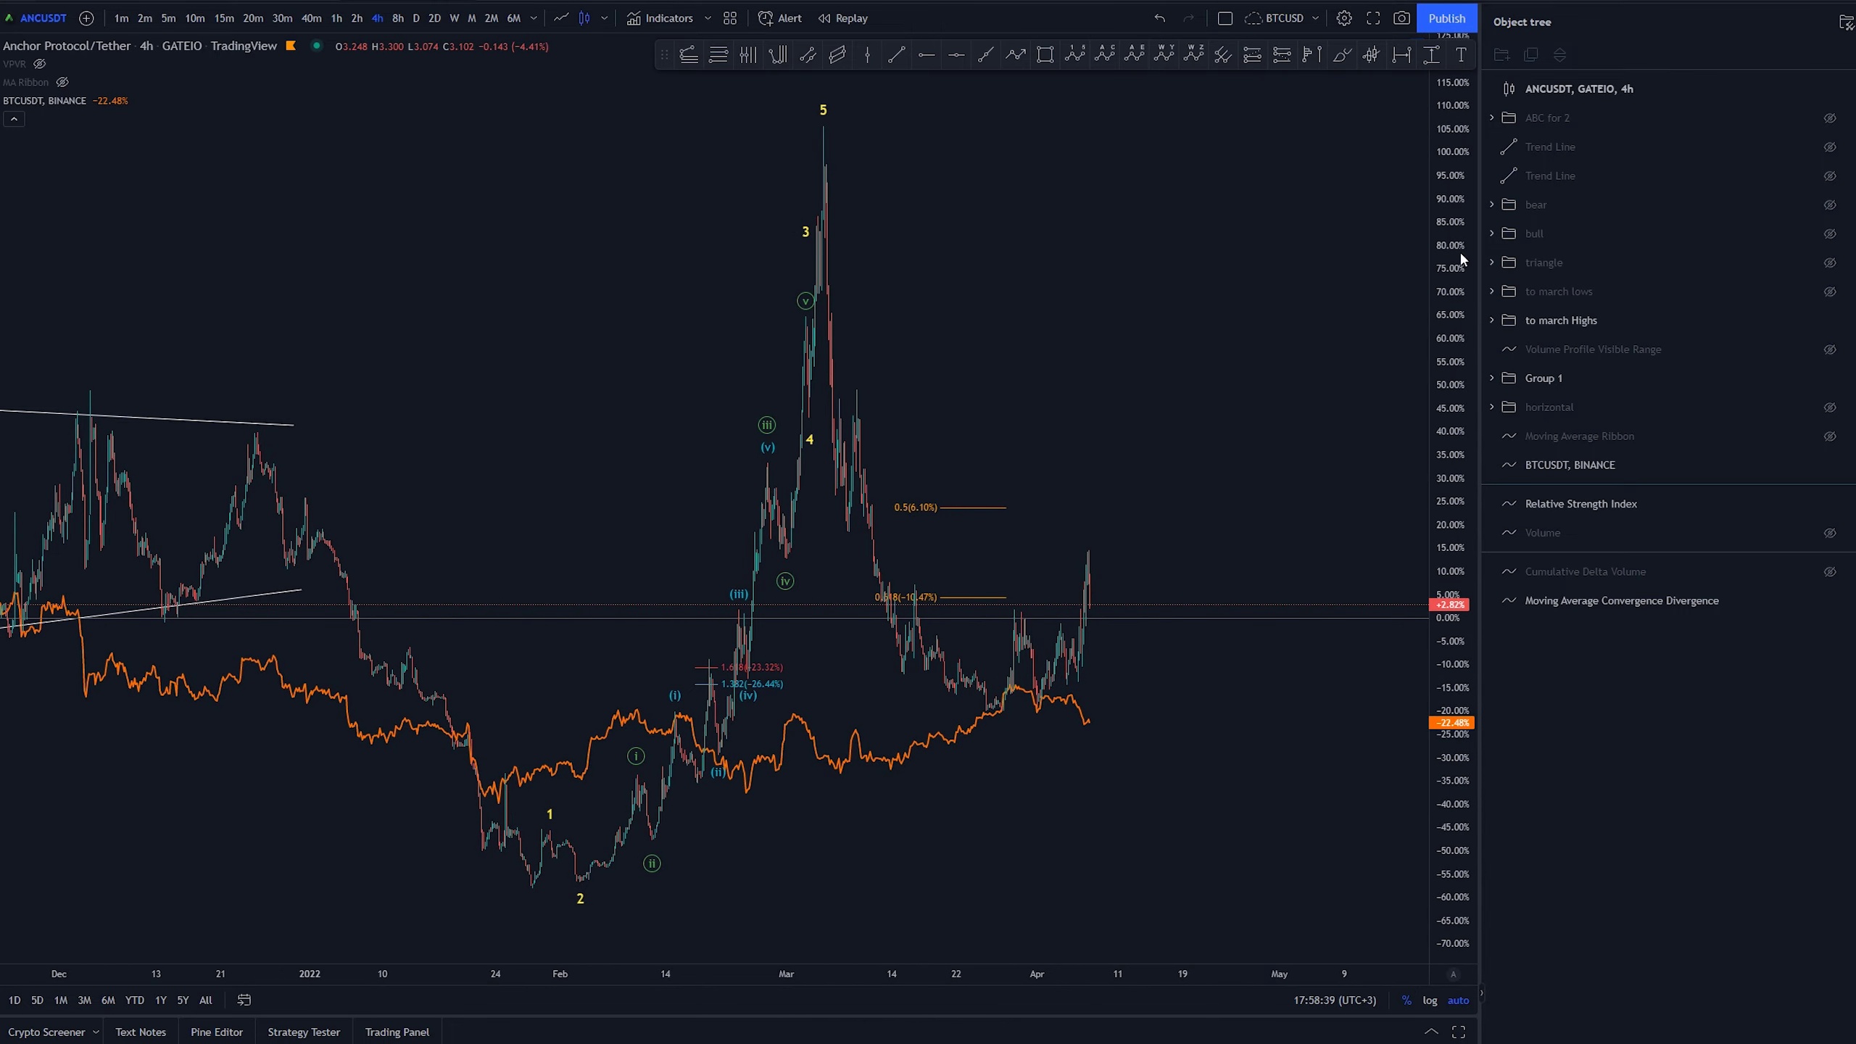
{"action": "scroll", "coordinate": [1158, 667], "scroll_direction": "up", "scroll_amount": 3}
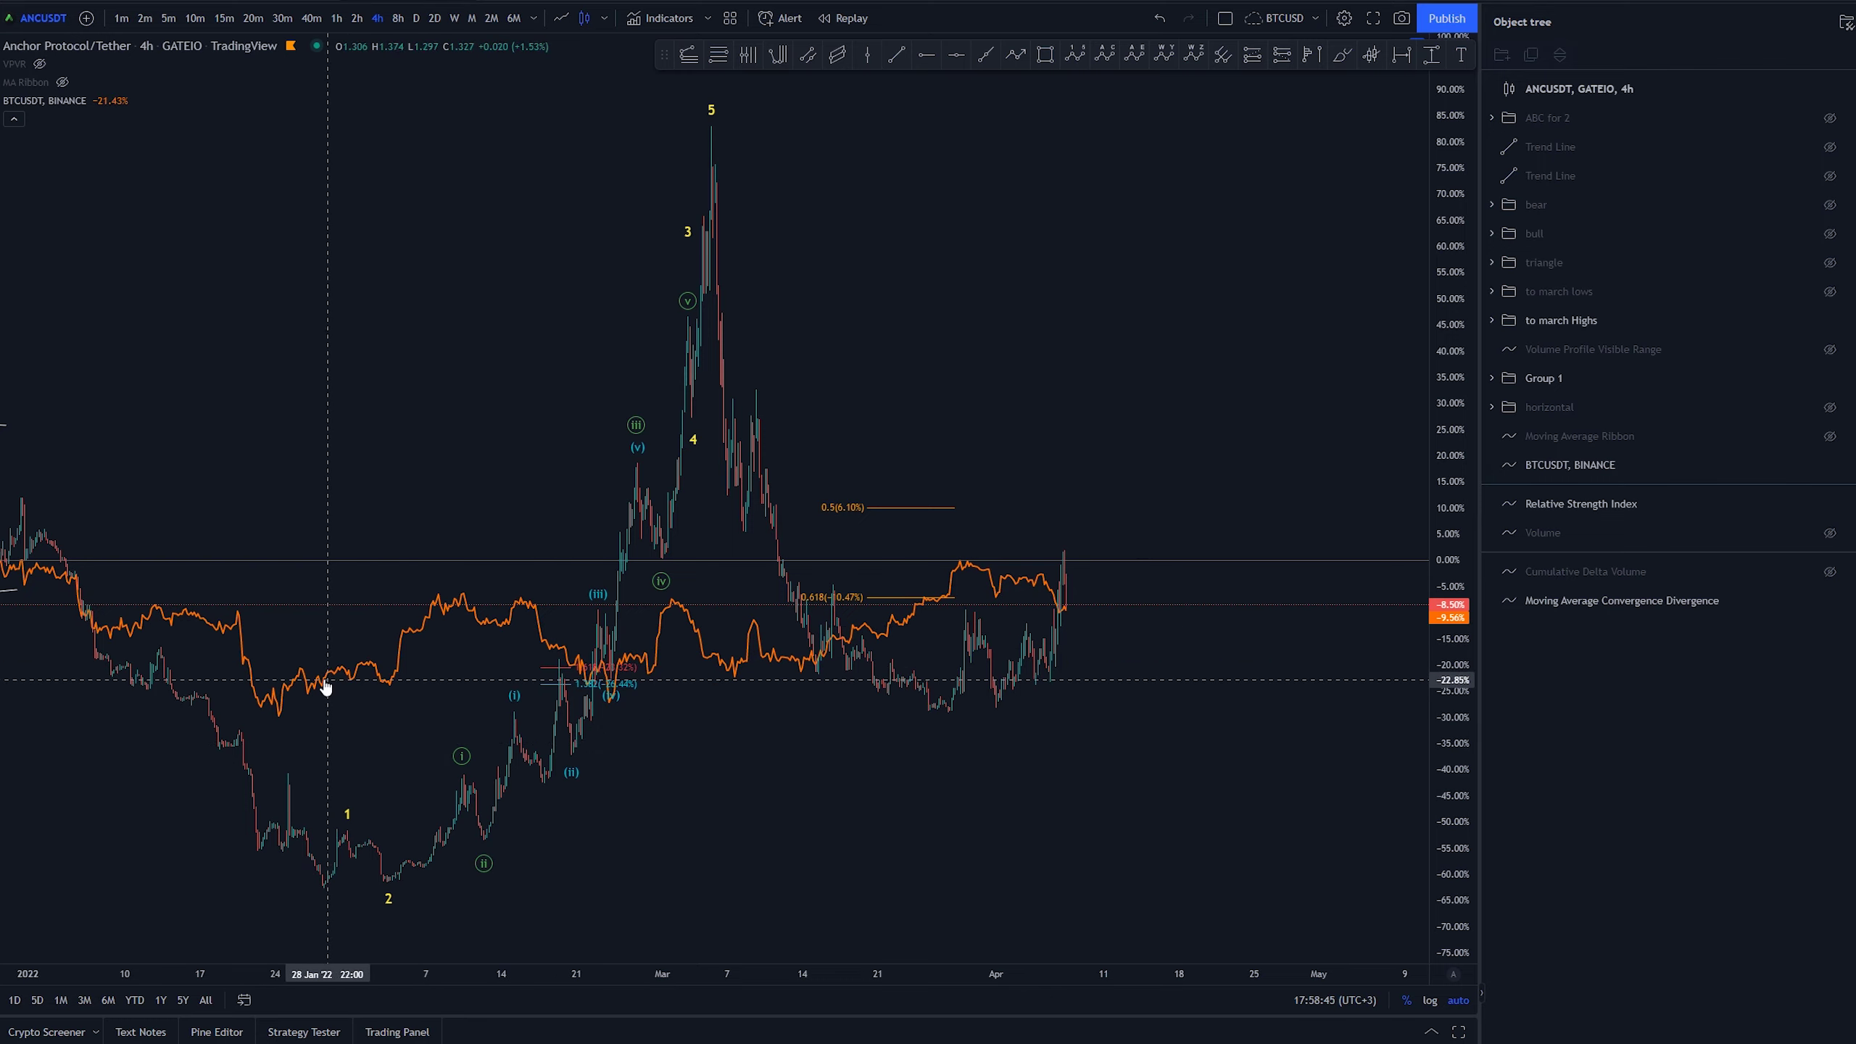
{"action": "scroll", "coordinate": [358, 658], "scroll_direction": "down", "scroll_amount": 3}
{"action": "scroll", "coordinate": [376, 662], "scroll_direction": "down", "scroll_amount": 3}
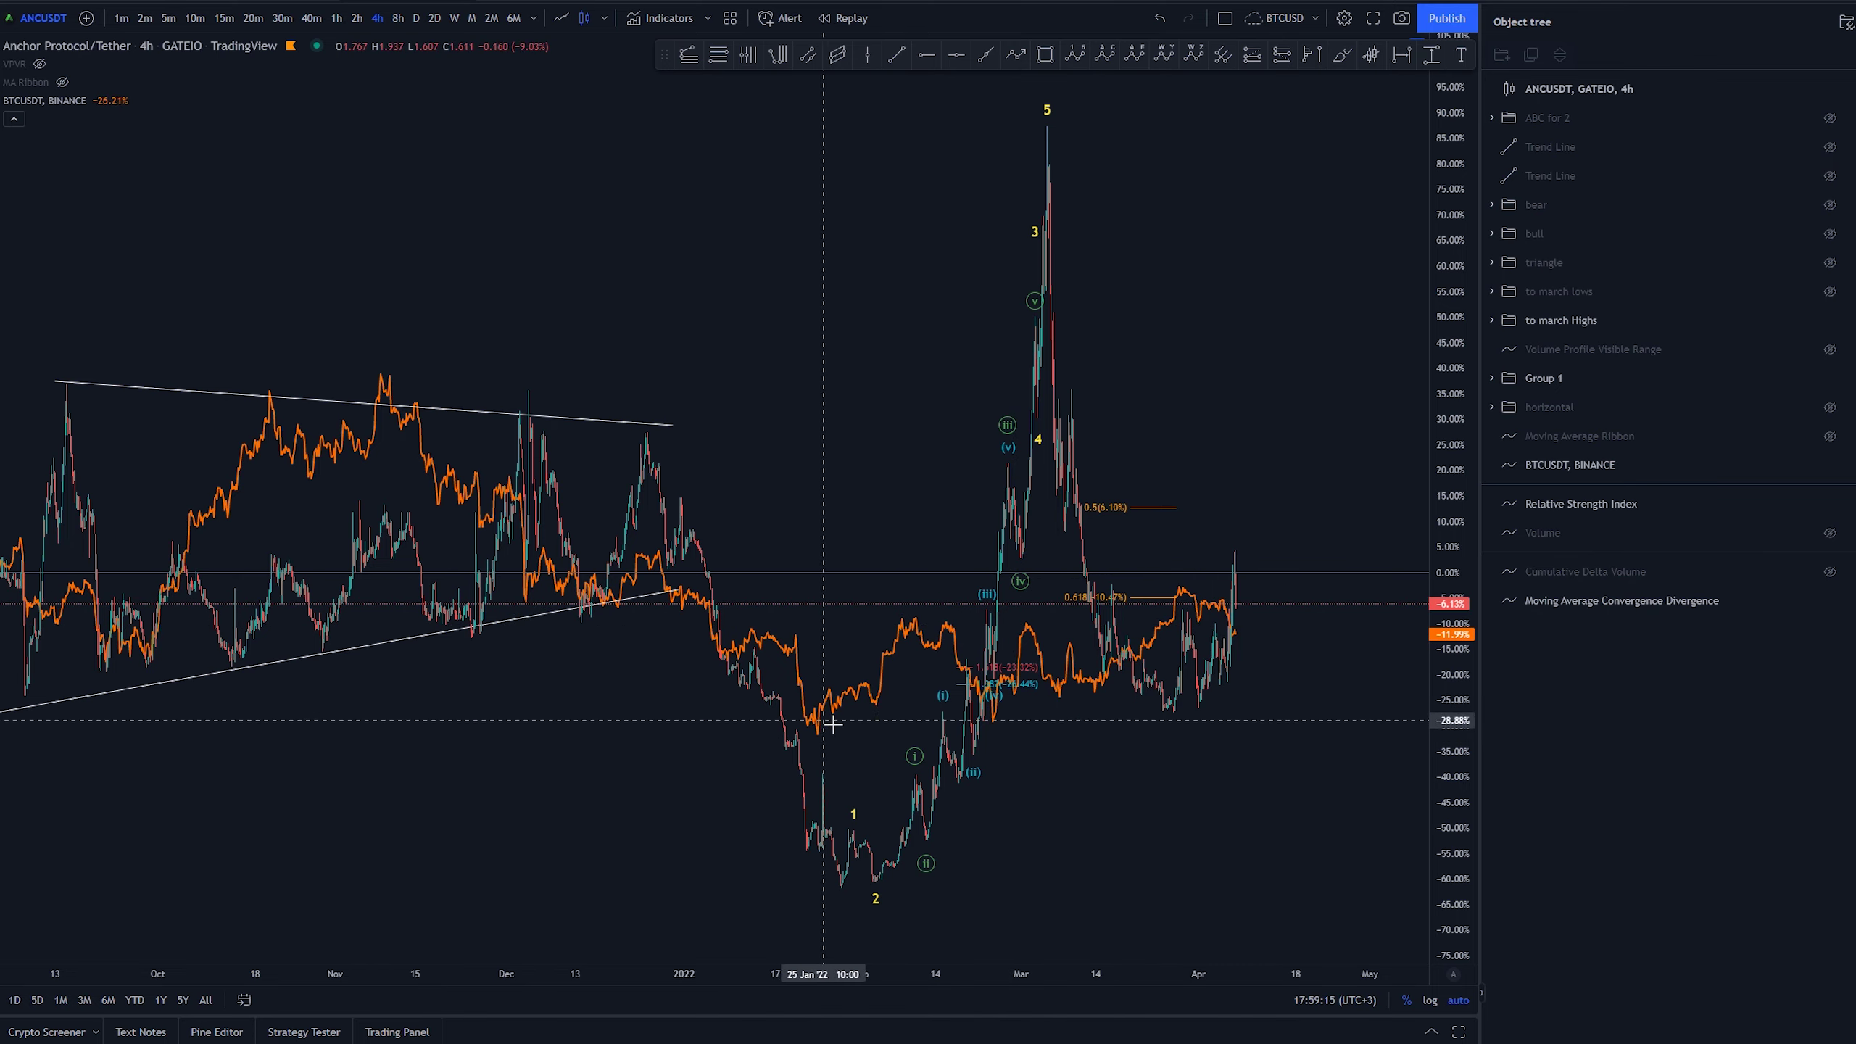
{"action": "left_click", "coordinate": [982, 889], "text": "shift"}
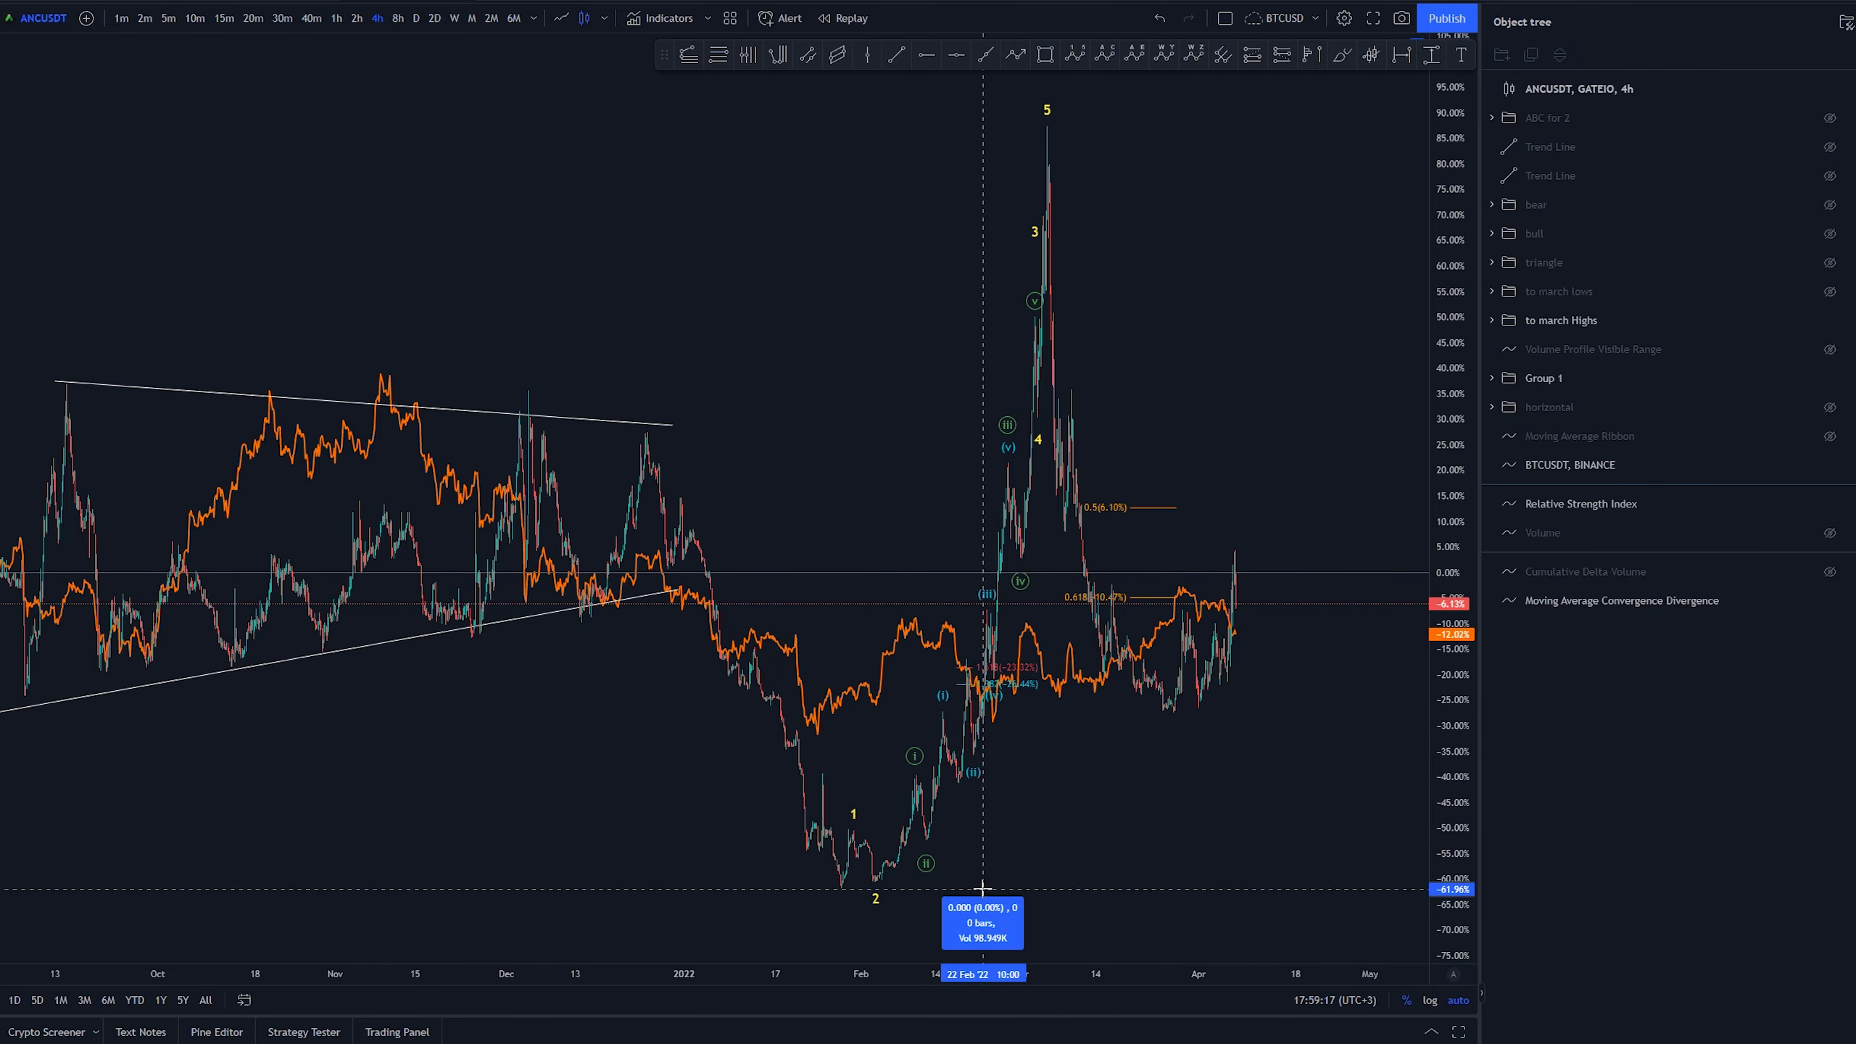
{"action": "left_click", "coordinate": [1237, 128]}
{"action": "left_click", "coordinate": [98, 101]}
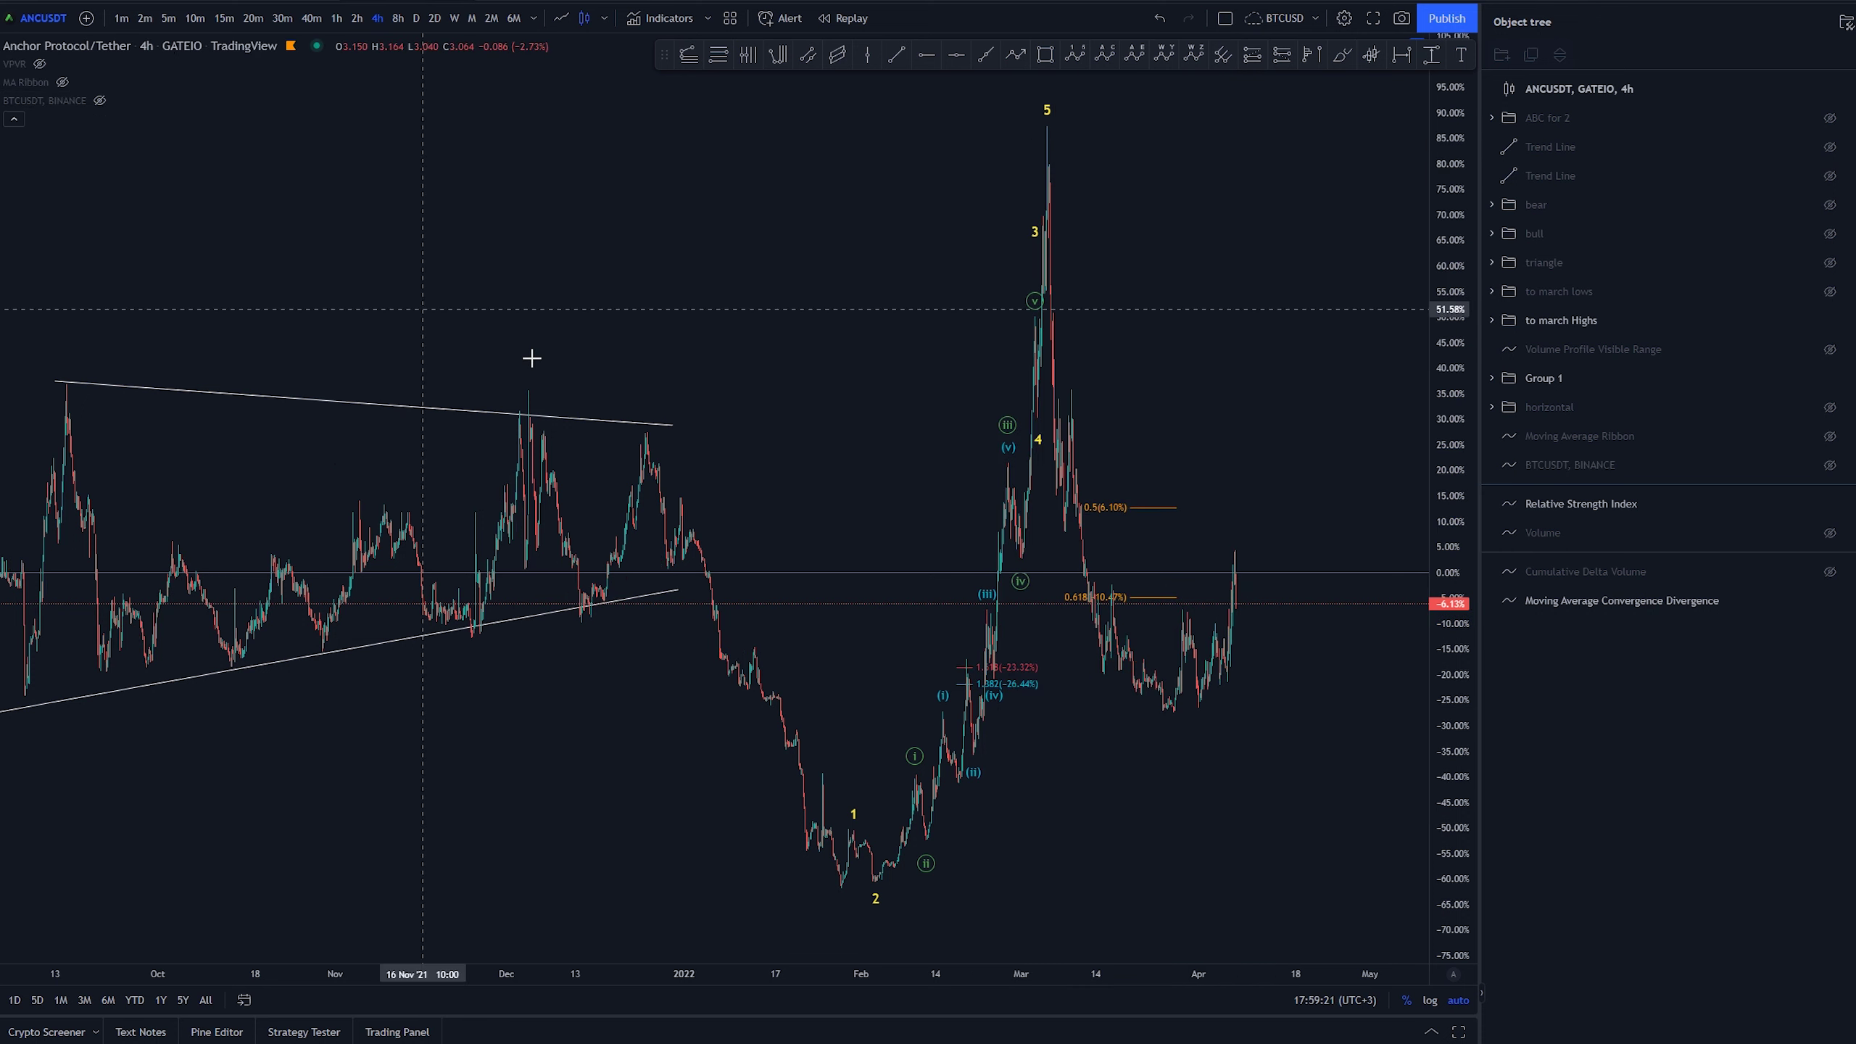
{"action": "scroll", "coordinate": [1380, 338], "scroll_direction": "down", "scroll_amount": 2}
{"action": "scroll", "coordinate": [1367, 642], "scroll_direction": "up", "scroll_amount": 2}
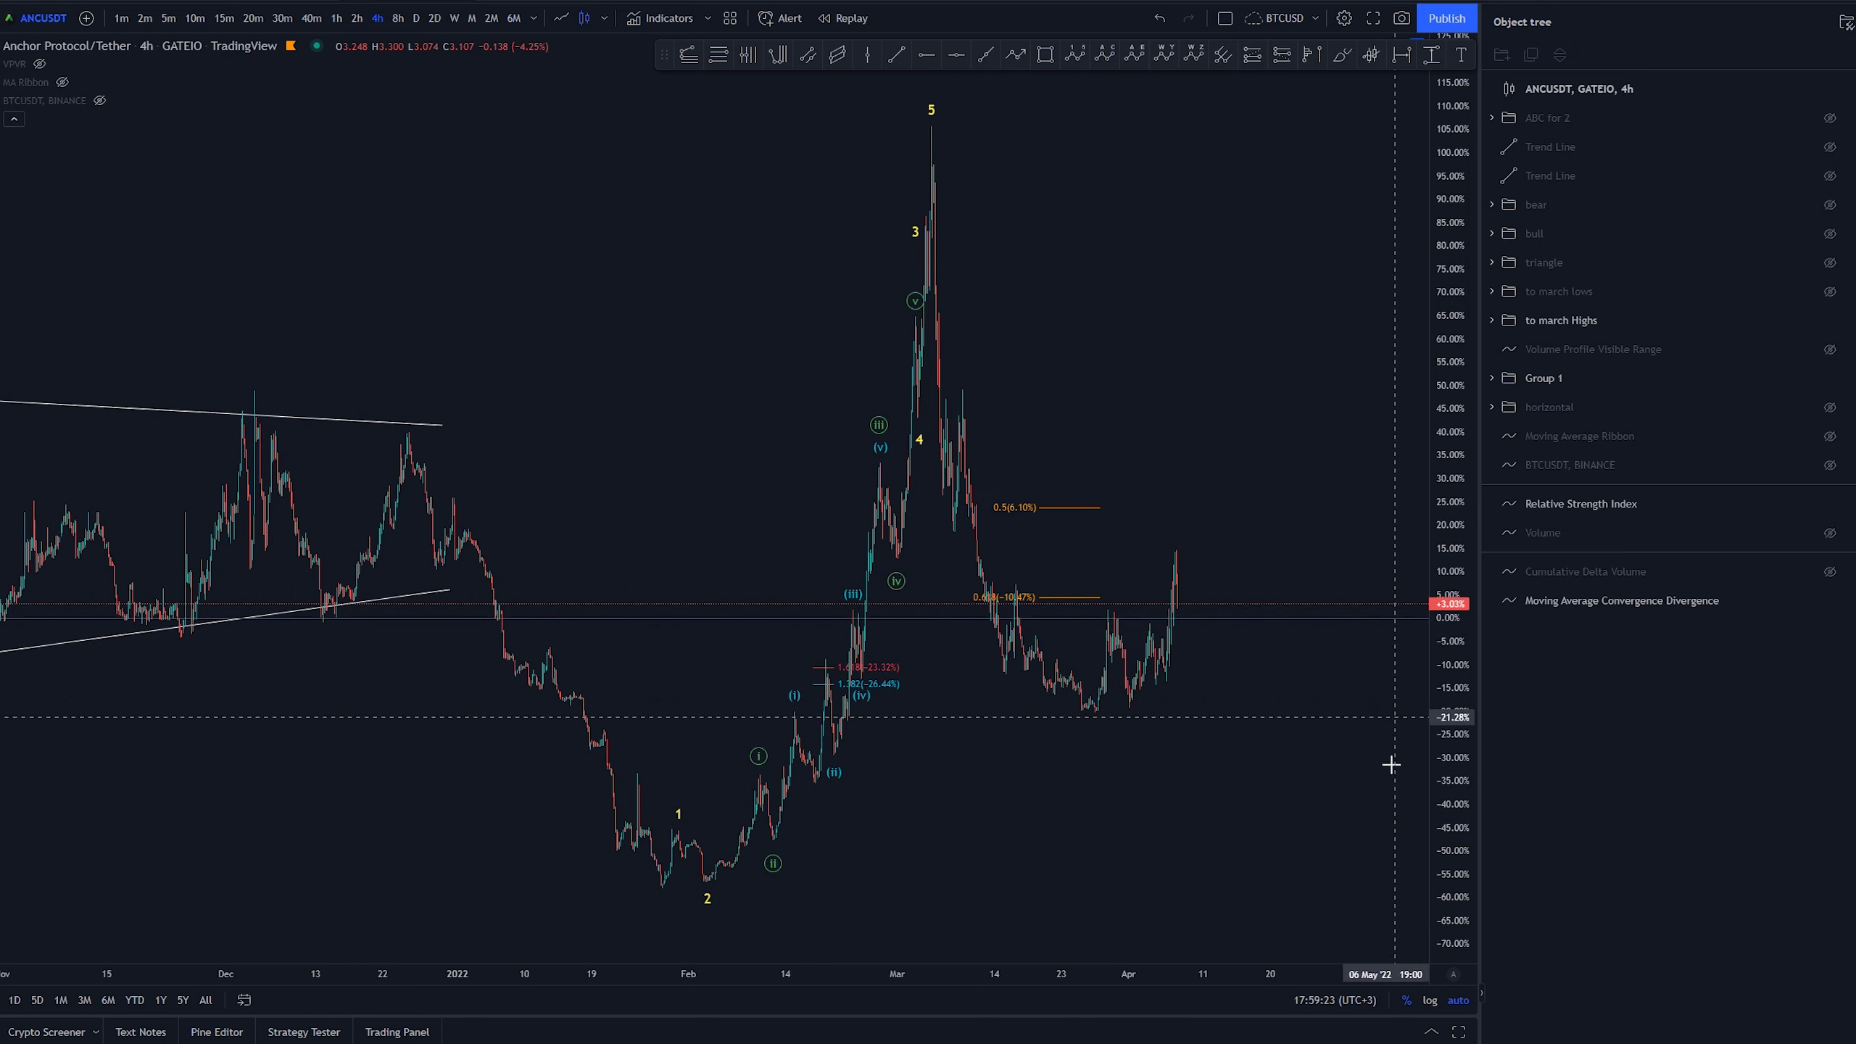
{"action": "left_click", "coordinate": [1430, 999]}
{"action": "scroll", "coordinate": [1151, 745], "scroll_direction": "up", "scroll_amount": 3}
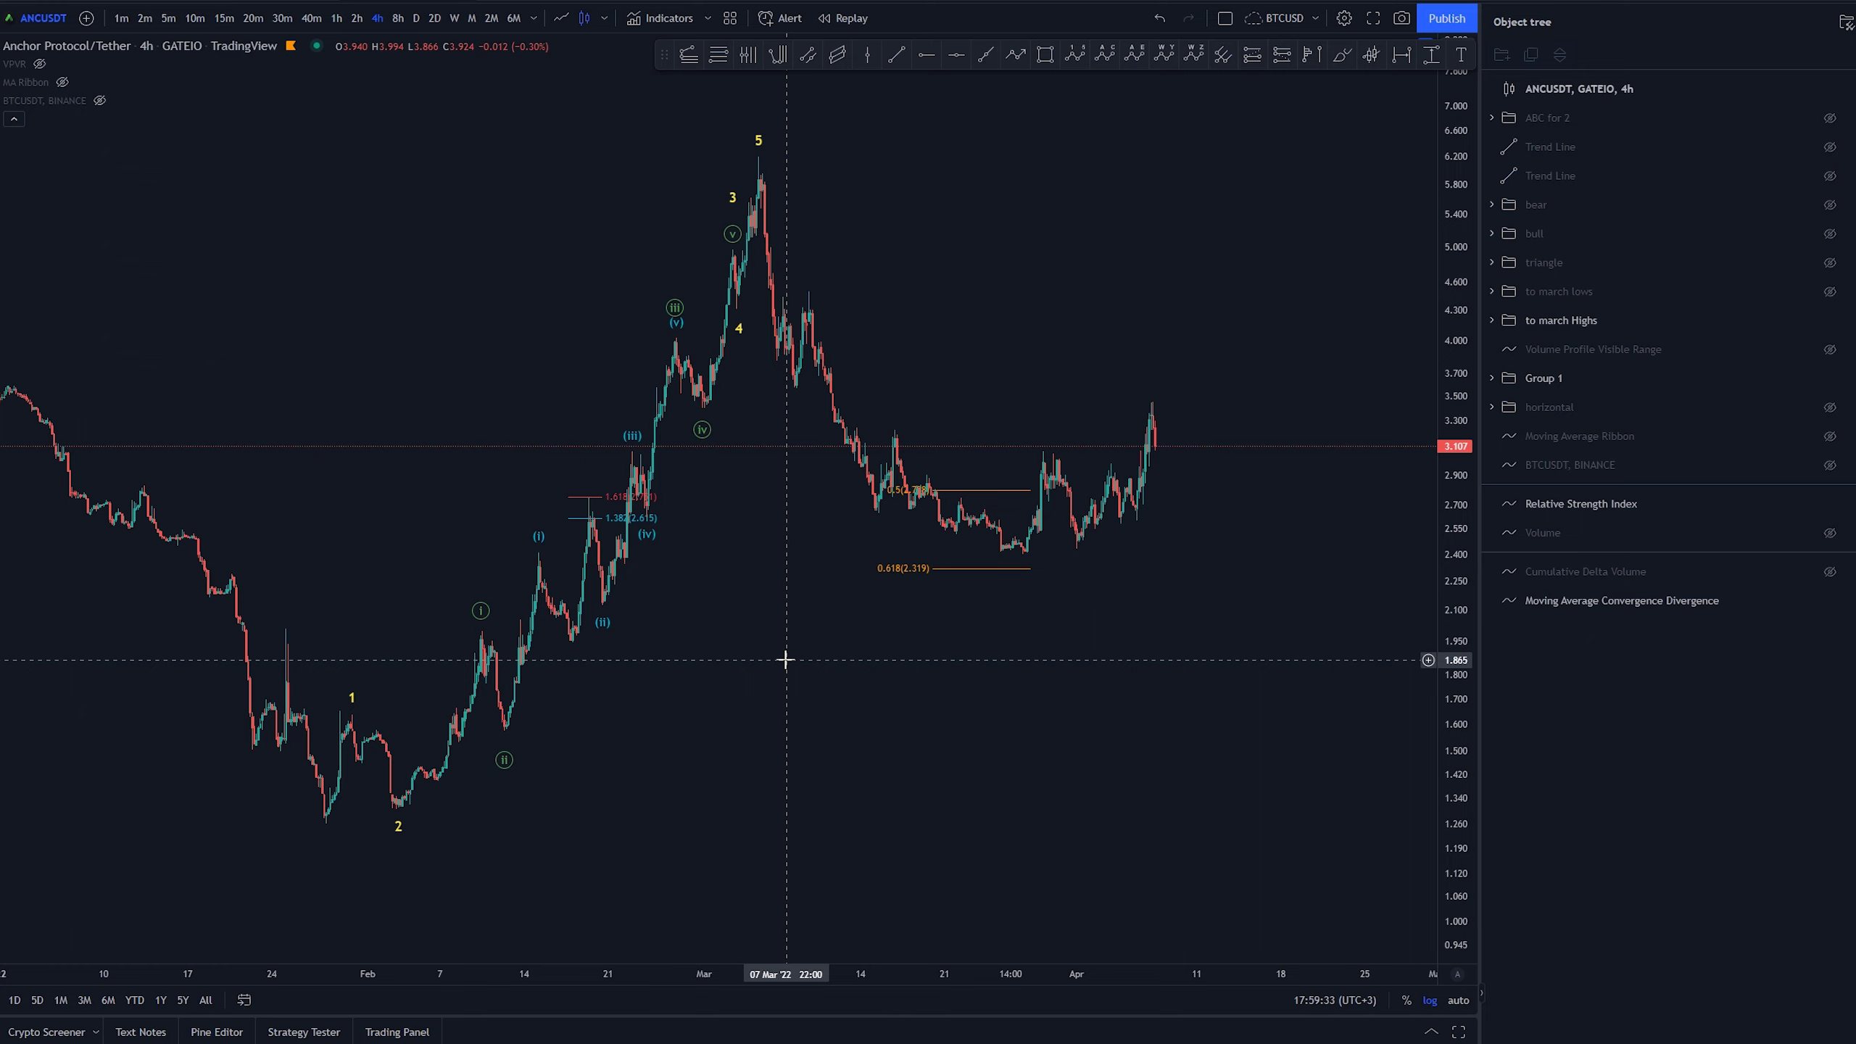
{"action": "left_click_drag", "start_coordinate": [784, 754], "coordinate": [927, 807]}
{"action": "scroll", "coordinate": [926, 807], "scroll_direction": "up", "scroll_amount": 1}
{"action": "scroll", "coordinate": [927, 807], "scroll_direction": "up", "scroll_amount": 2}
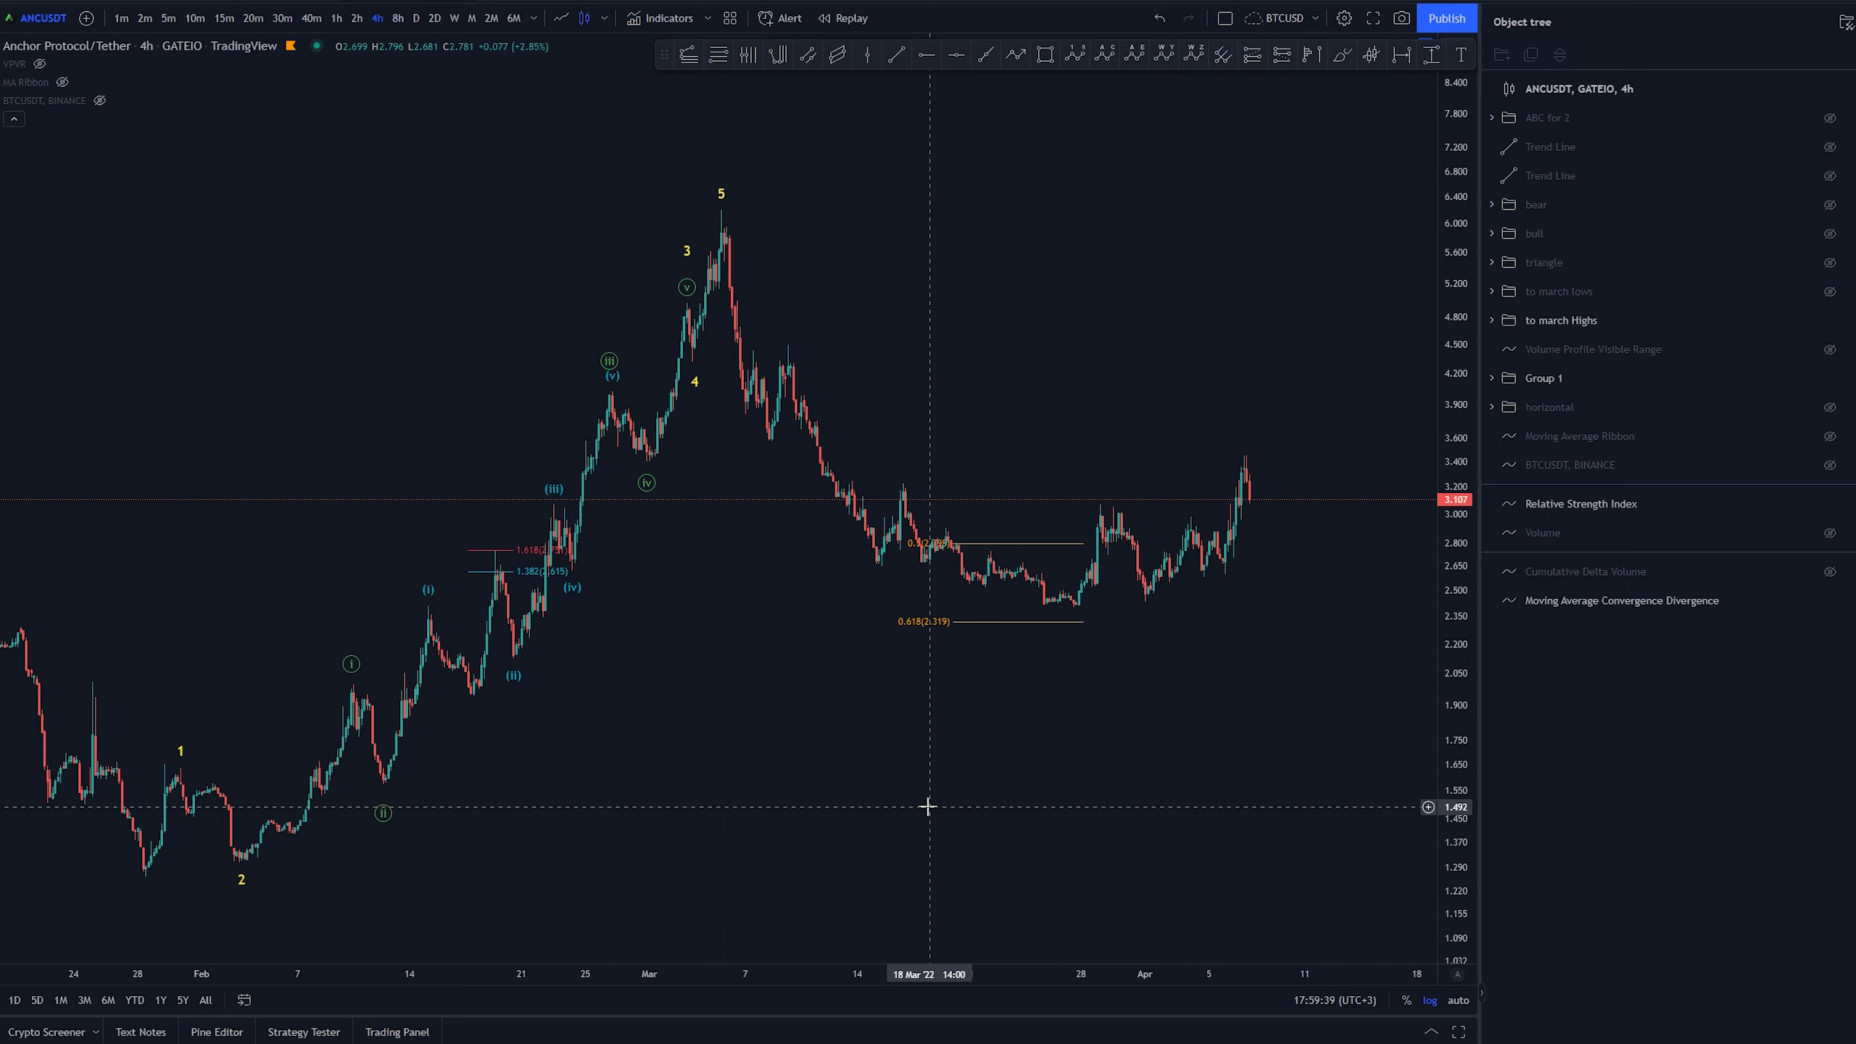
{"action": "scroll", "coordinate": [1132, 752], "scroll_direction": "down", "scroll_amount": 7}
{"action": "left_click_drag", "start_coordinate": [1136, 751], "coordinate": [995, 756]}
{"action": "scroll", "coordinate": [1019, 756], "scroll_direction": "up", "scroll_amount": 4}
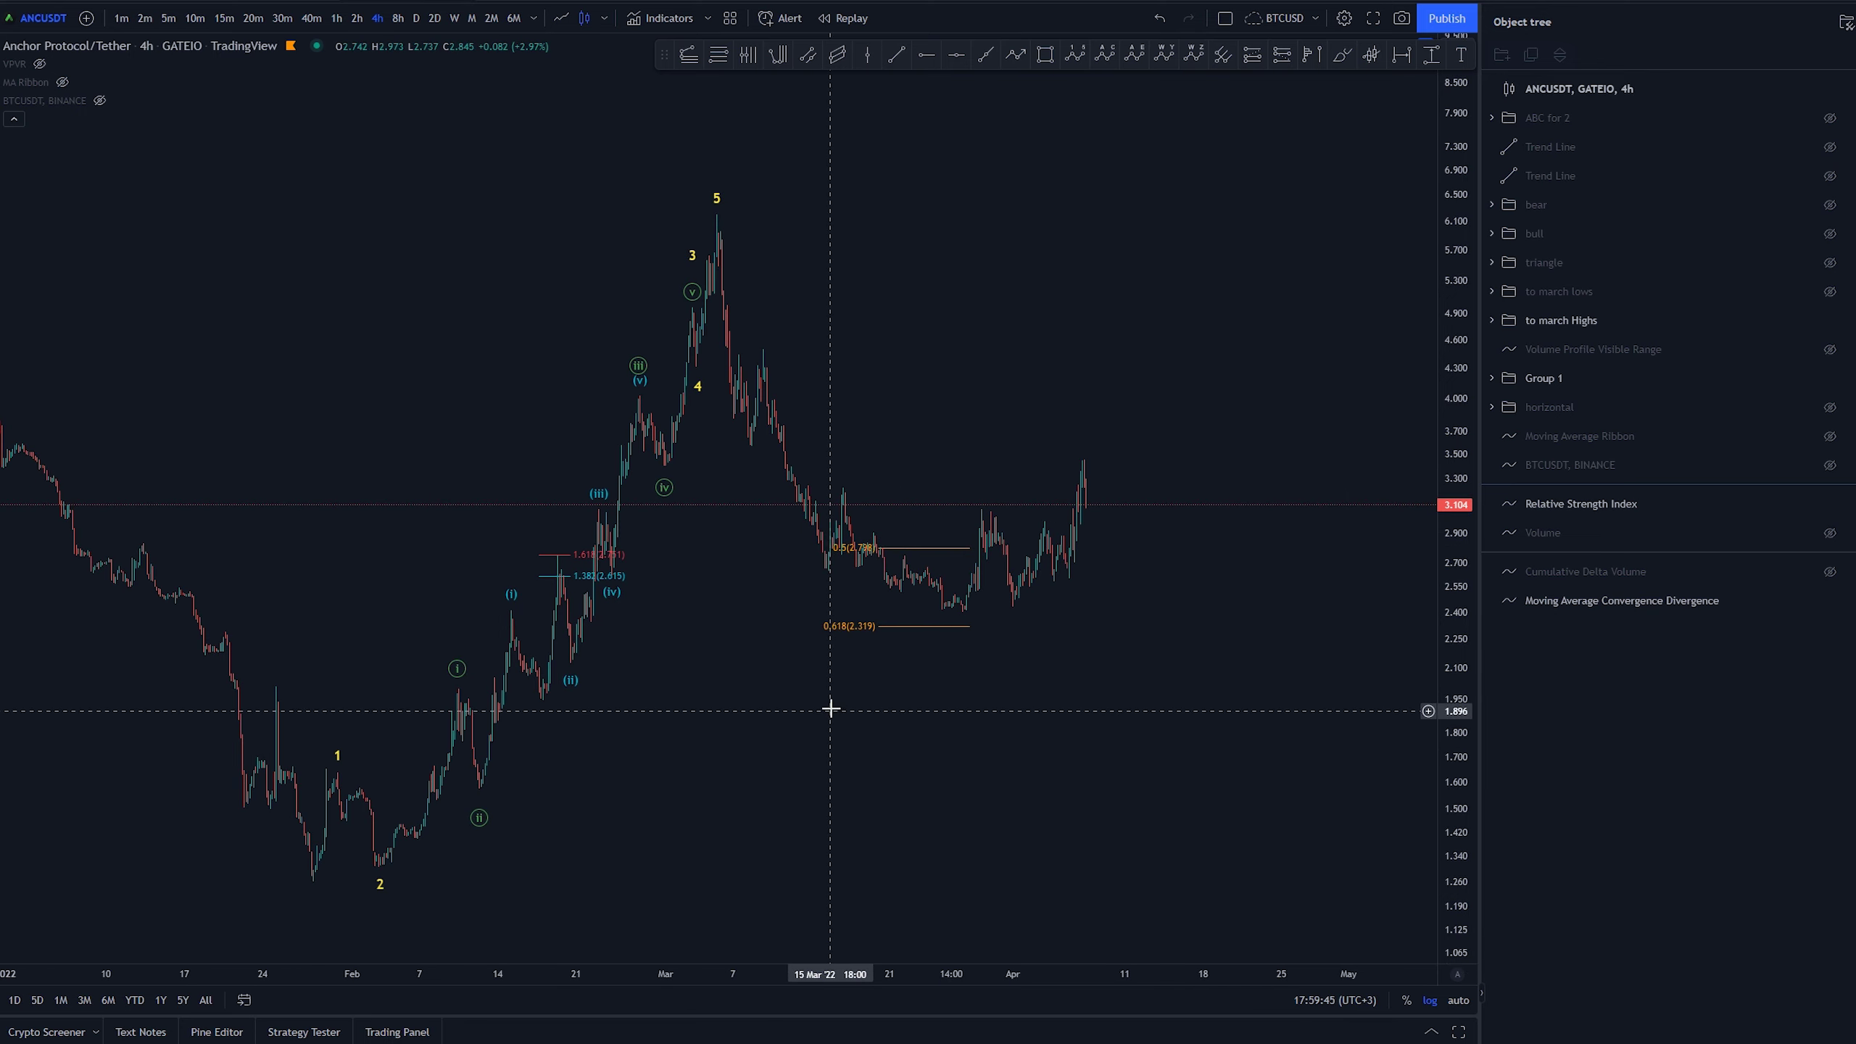
{"action": "left_click_drag", "start_coordinate": [700, 741], "coordinate": [969, 738]}
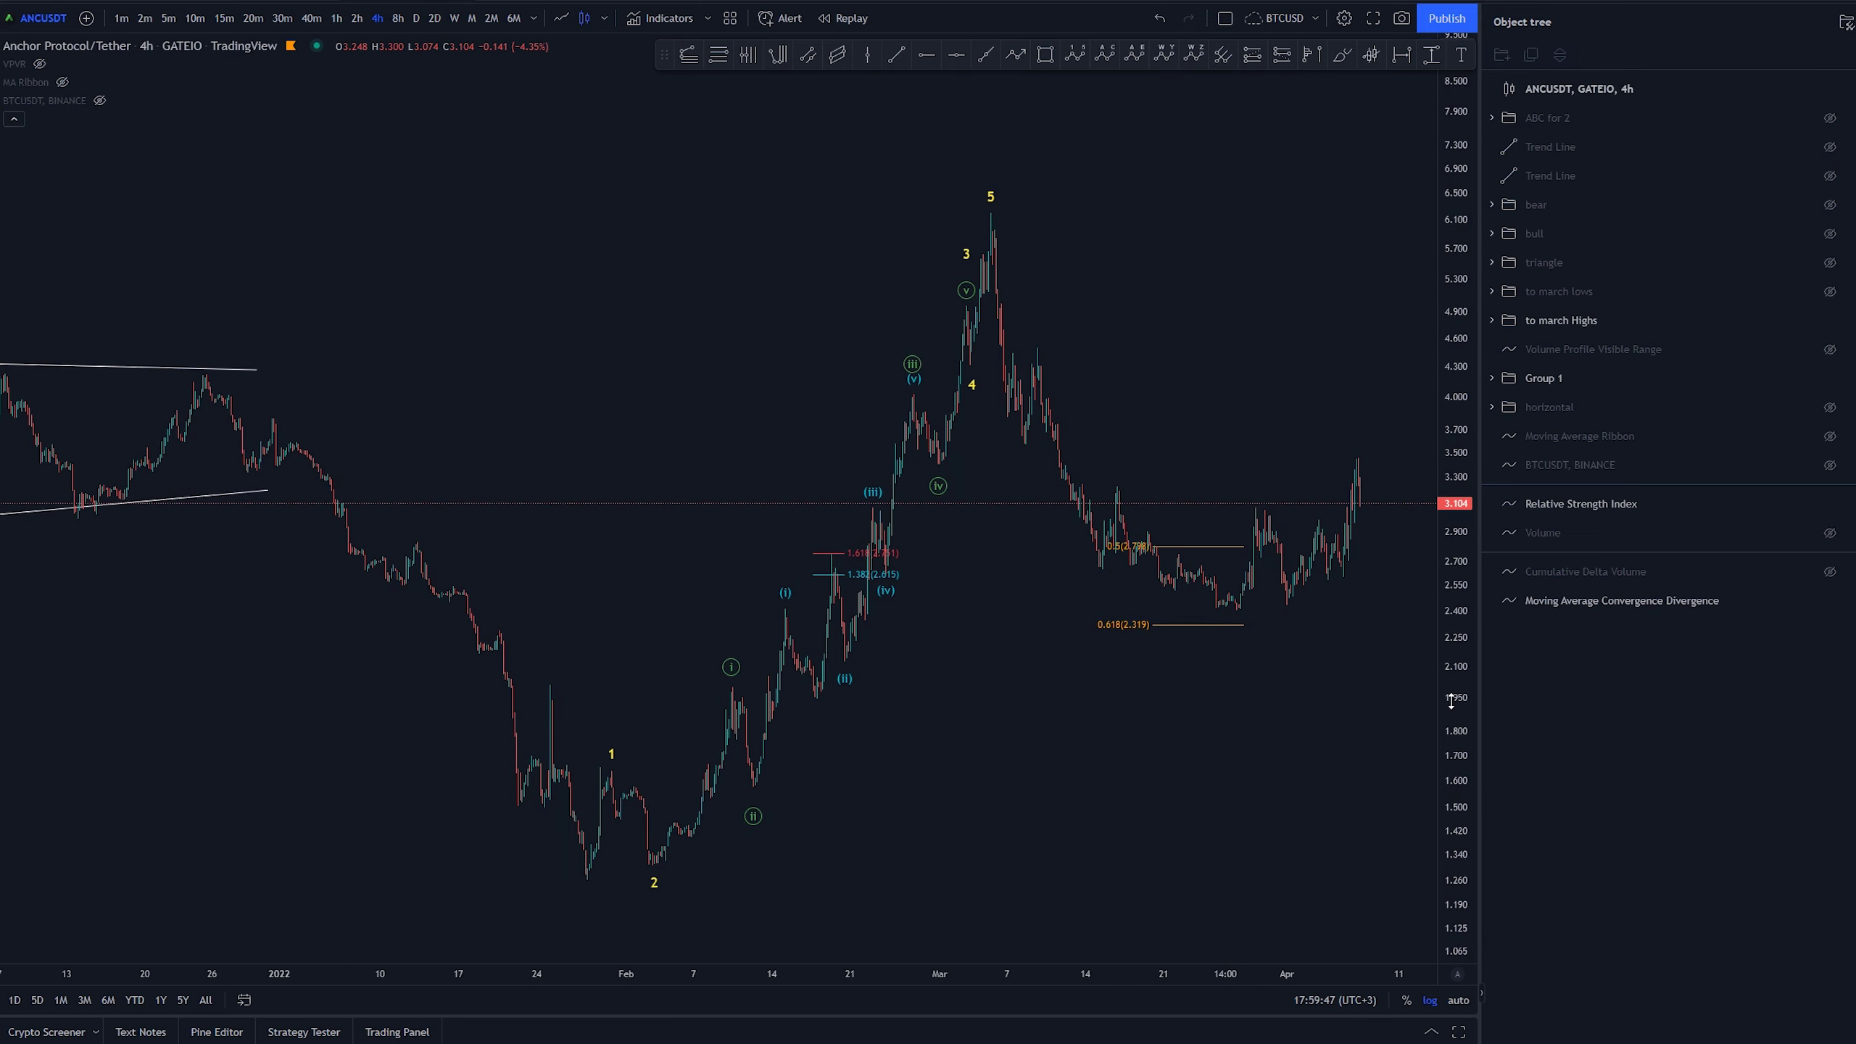
{"action": "scroll", "coordinate": [1409, 758], "scroll_direction": "up", "scroll_amount": 4}
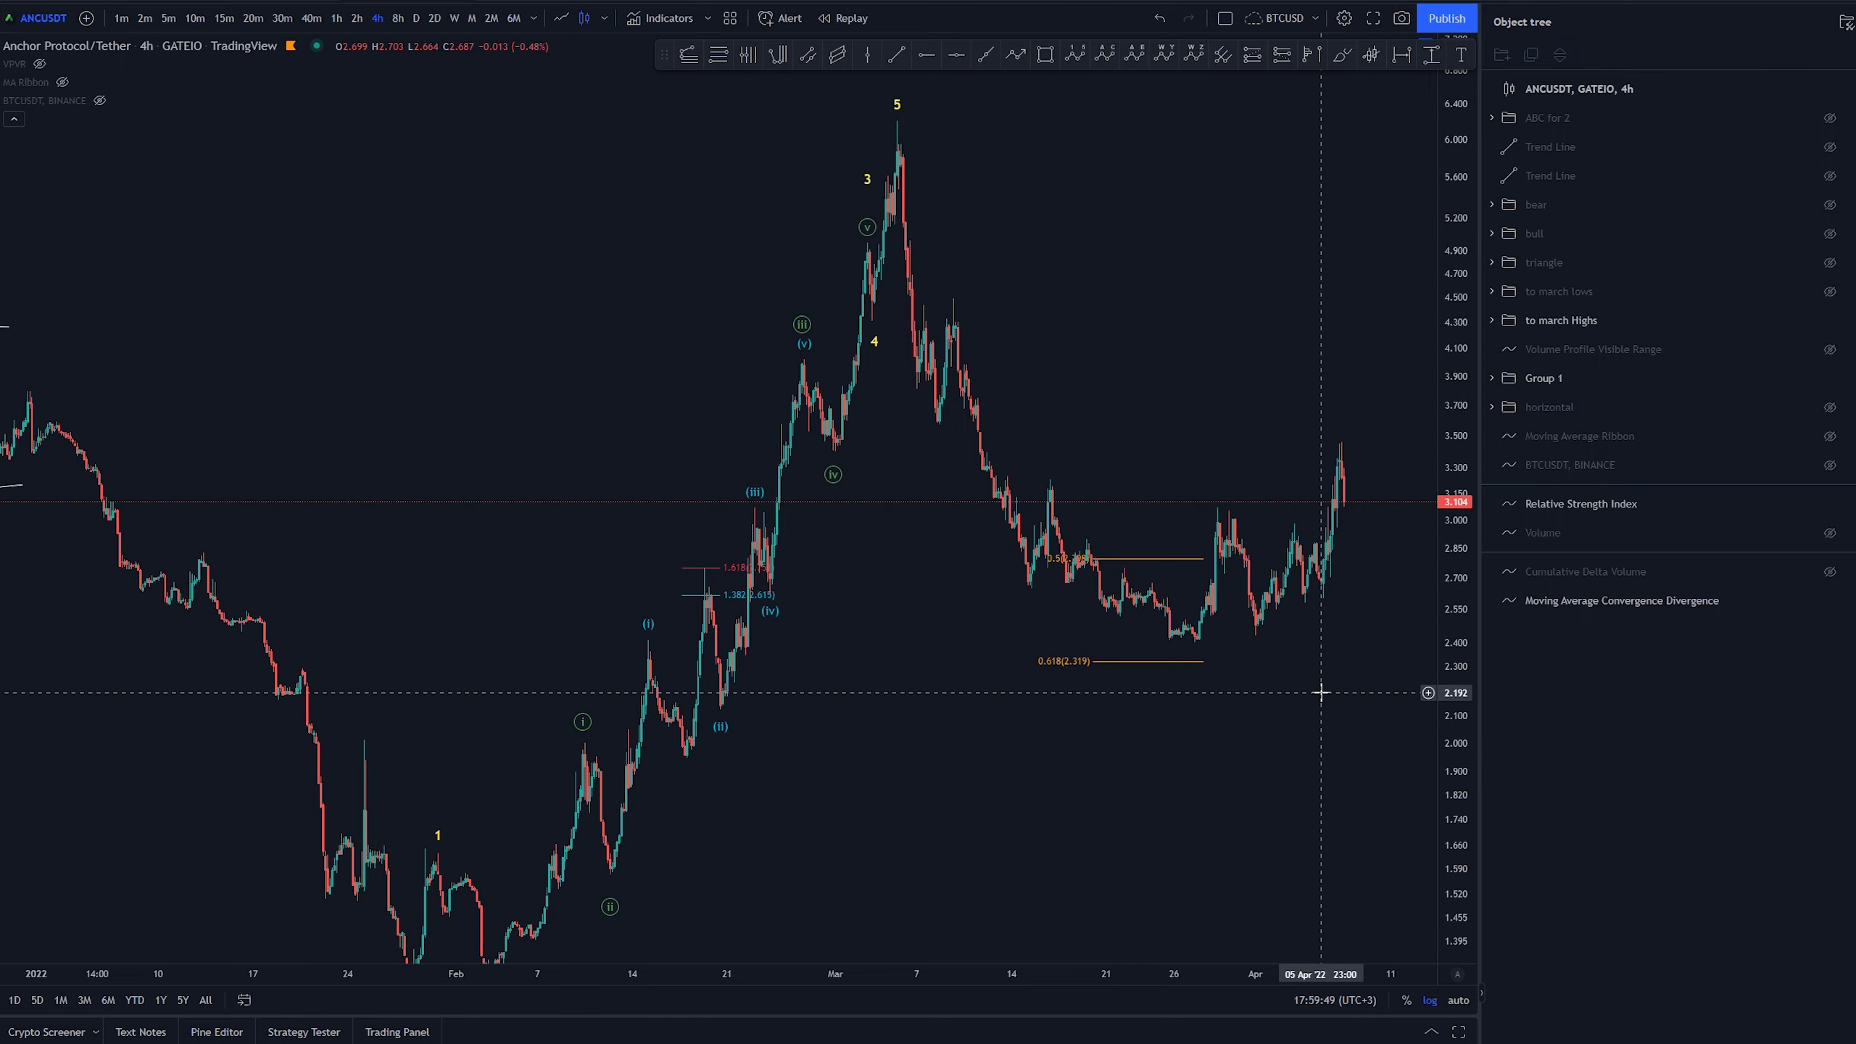
{"action": "left_click_drag", "start_coordinate": [1287, 772], "coordinate": [1258, 706]}
{"action": "left_click_drag", "start_coordinate": [1455, 385], "coordinate": [1453, 542]}
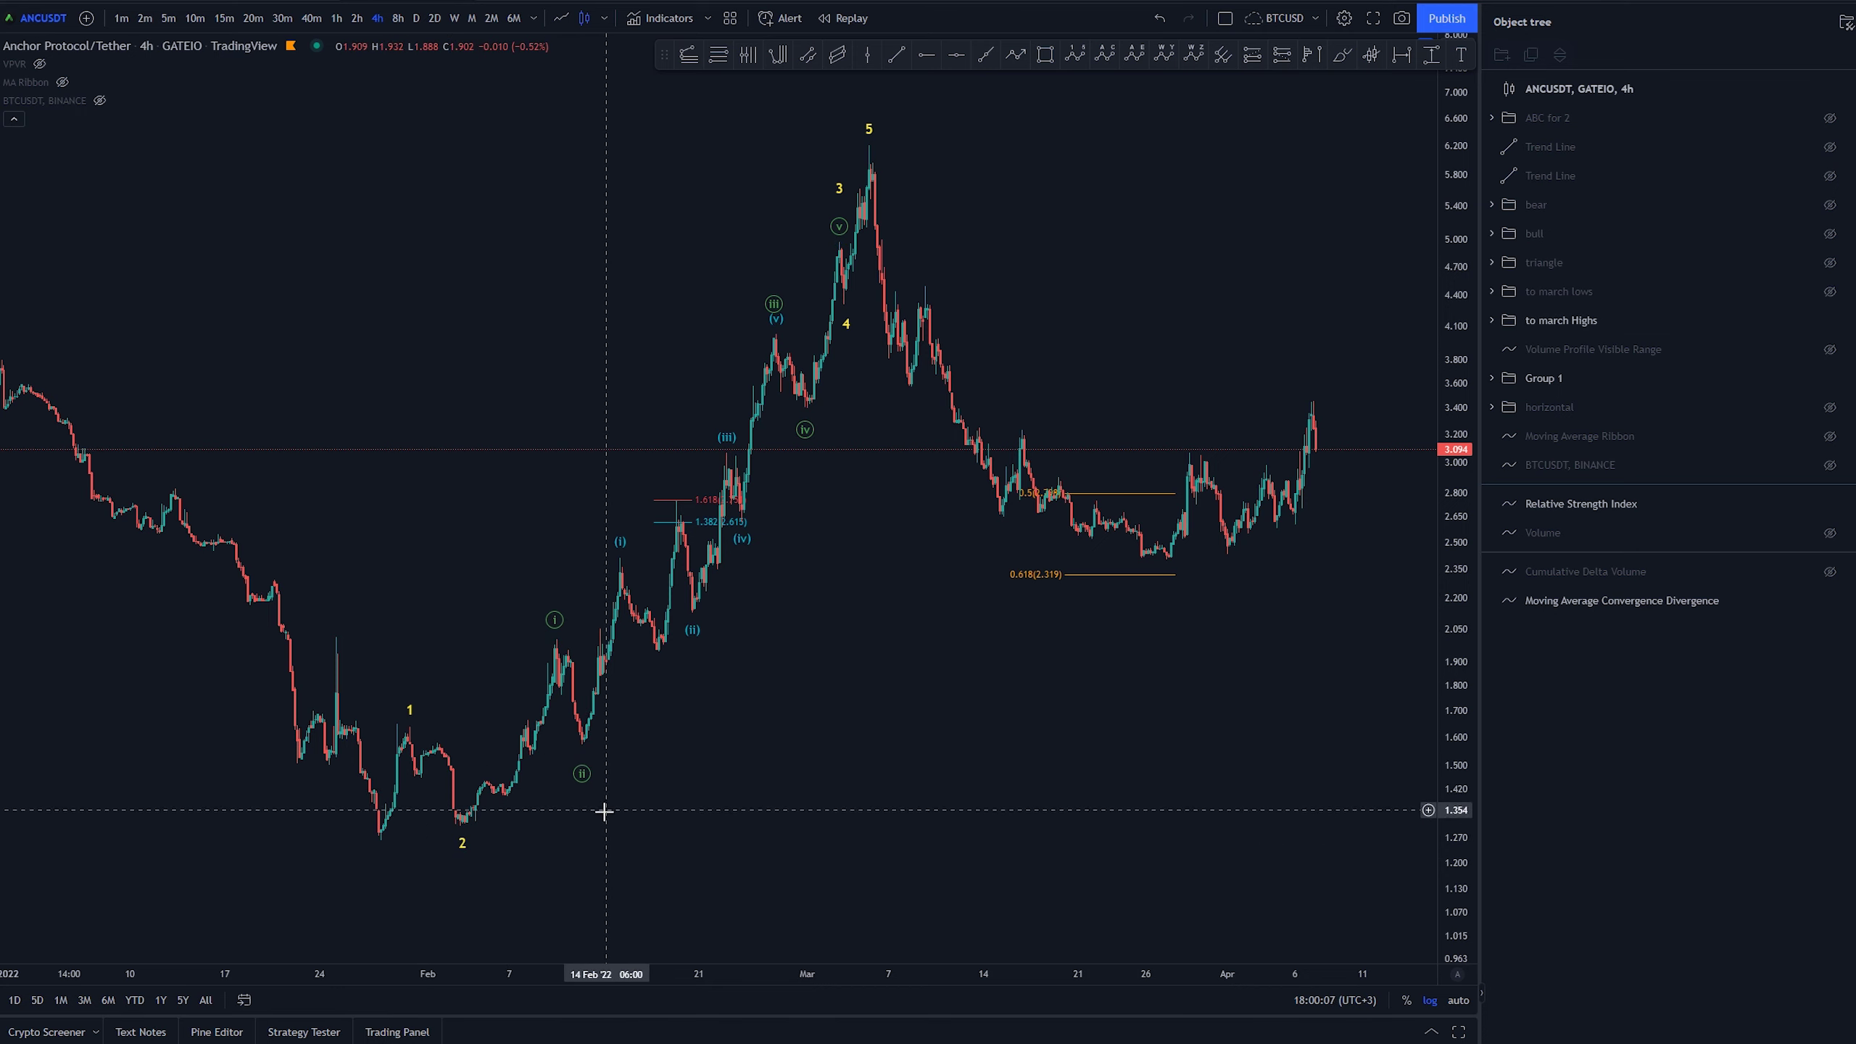
{"action": "left_click", "coordinate": [560, 623]}
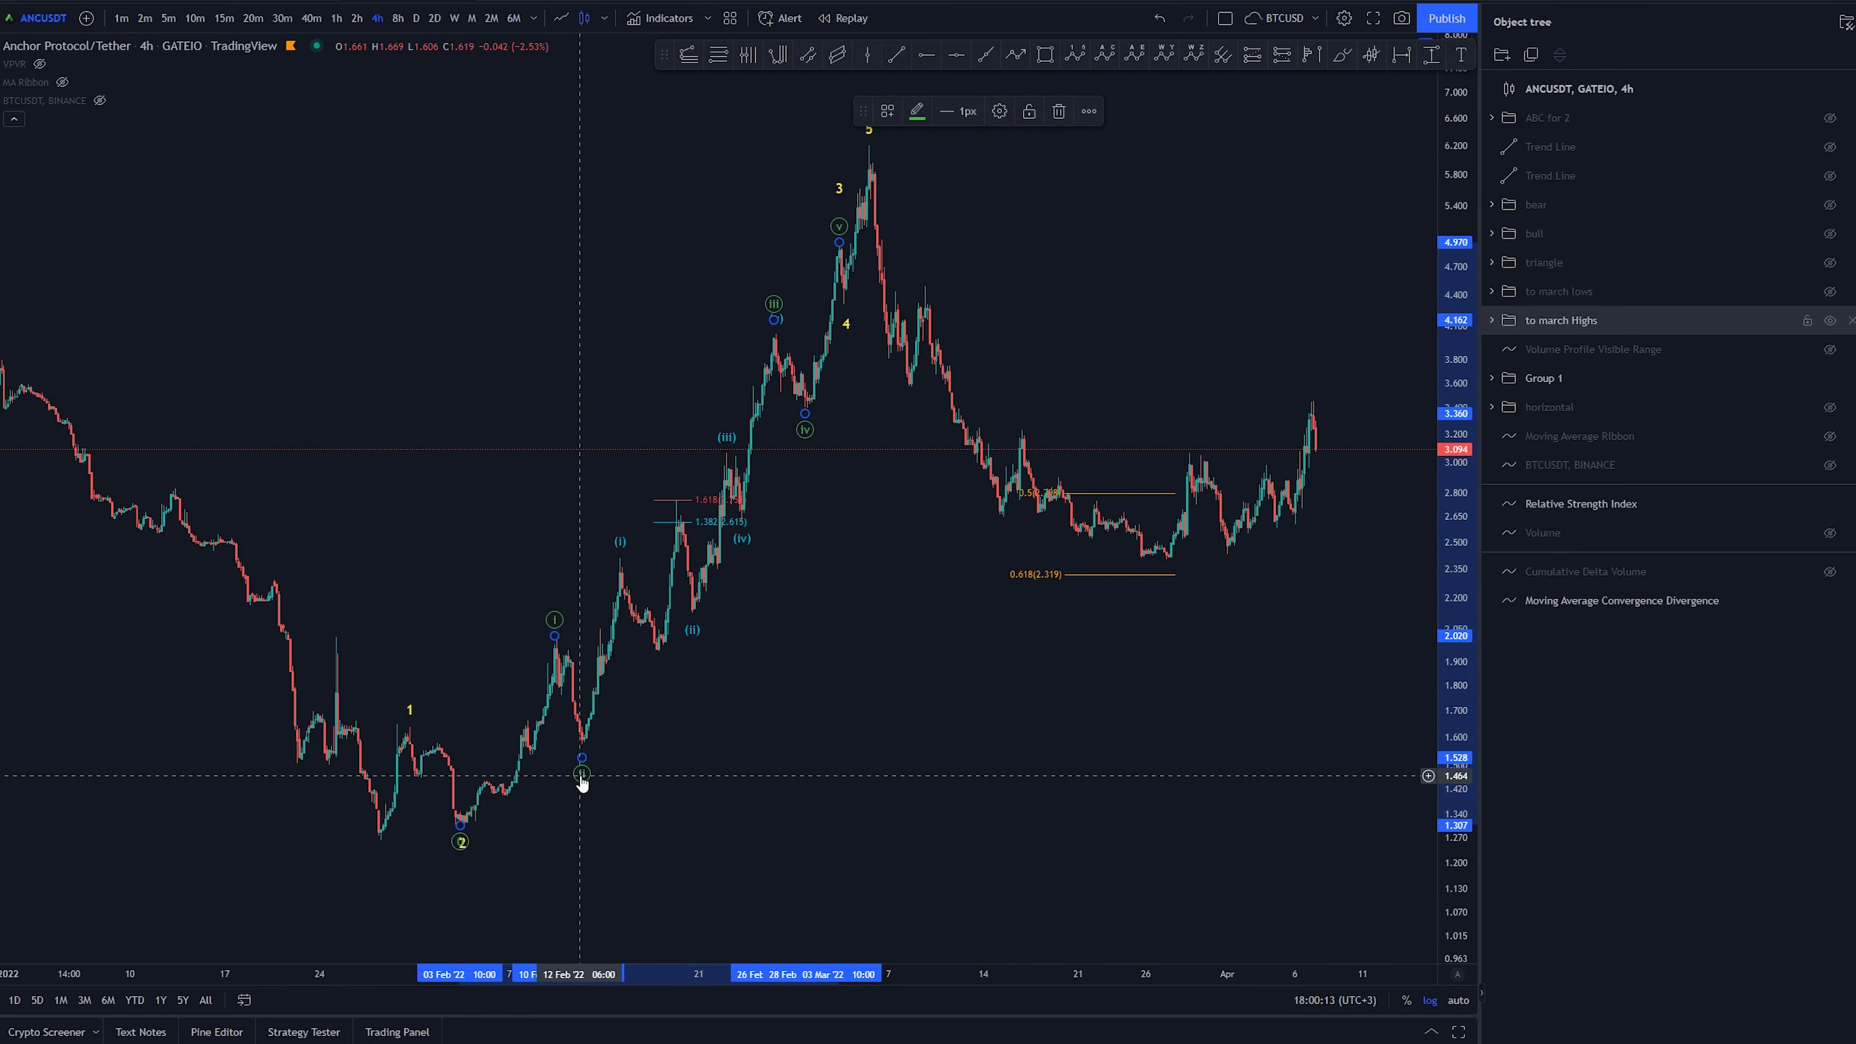
- Select the 'to march Highs' wave drawing and pan the 4-hour chart to reframe it
{"action": "left_click", "coordinate": [828, 581]}
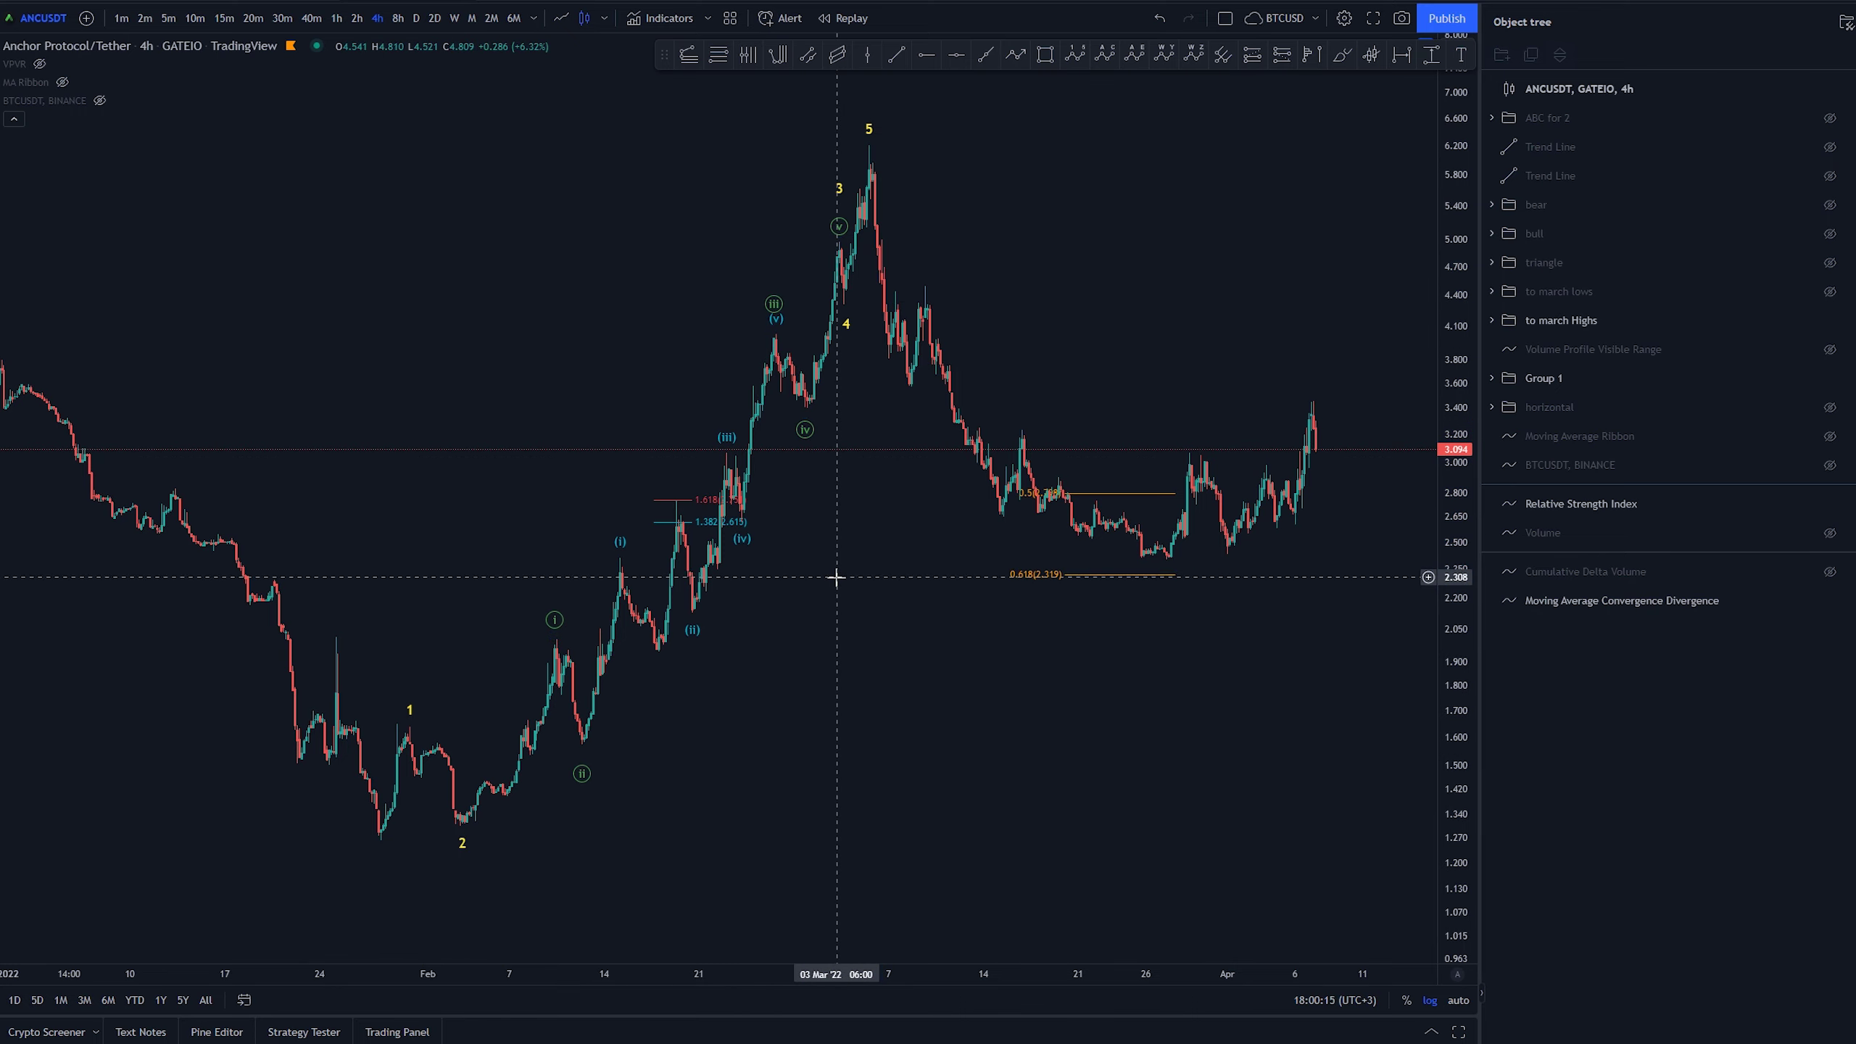
{"action": "left_click", "coordinate": [628, 541]}
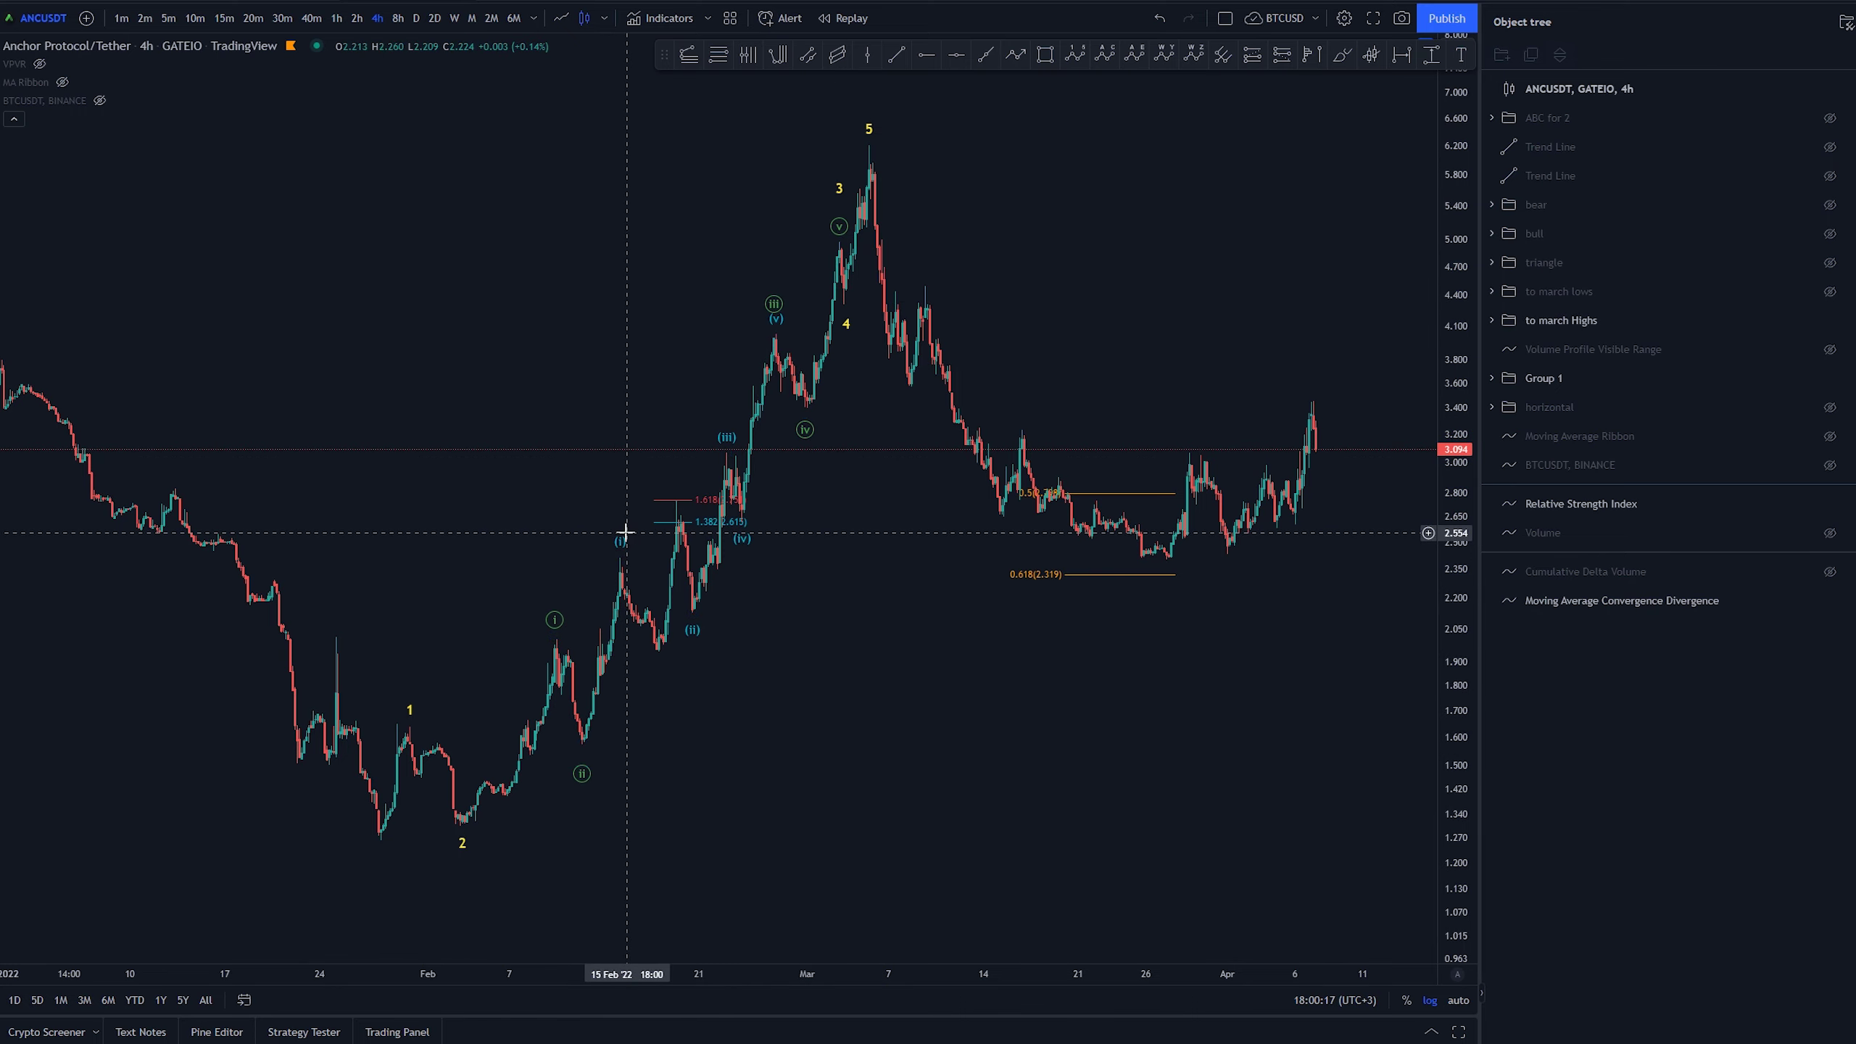
{"action": "left_click_drag", "start_coordinate": [638, 399], "coordinate": [769, 441]}
{"action": "scroll", "coordinate": [768, 442], "scroll_direction": "up", "scroll_amount": 2}
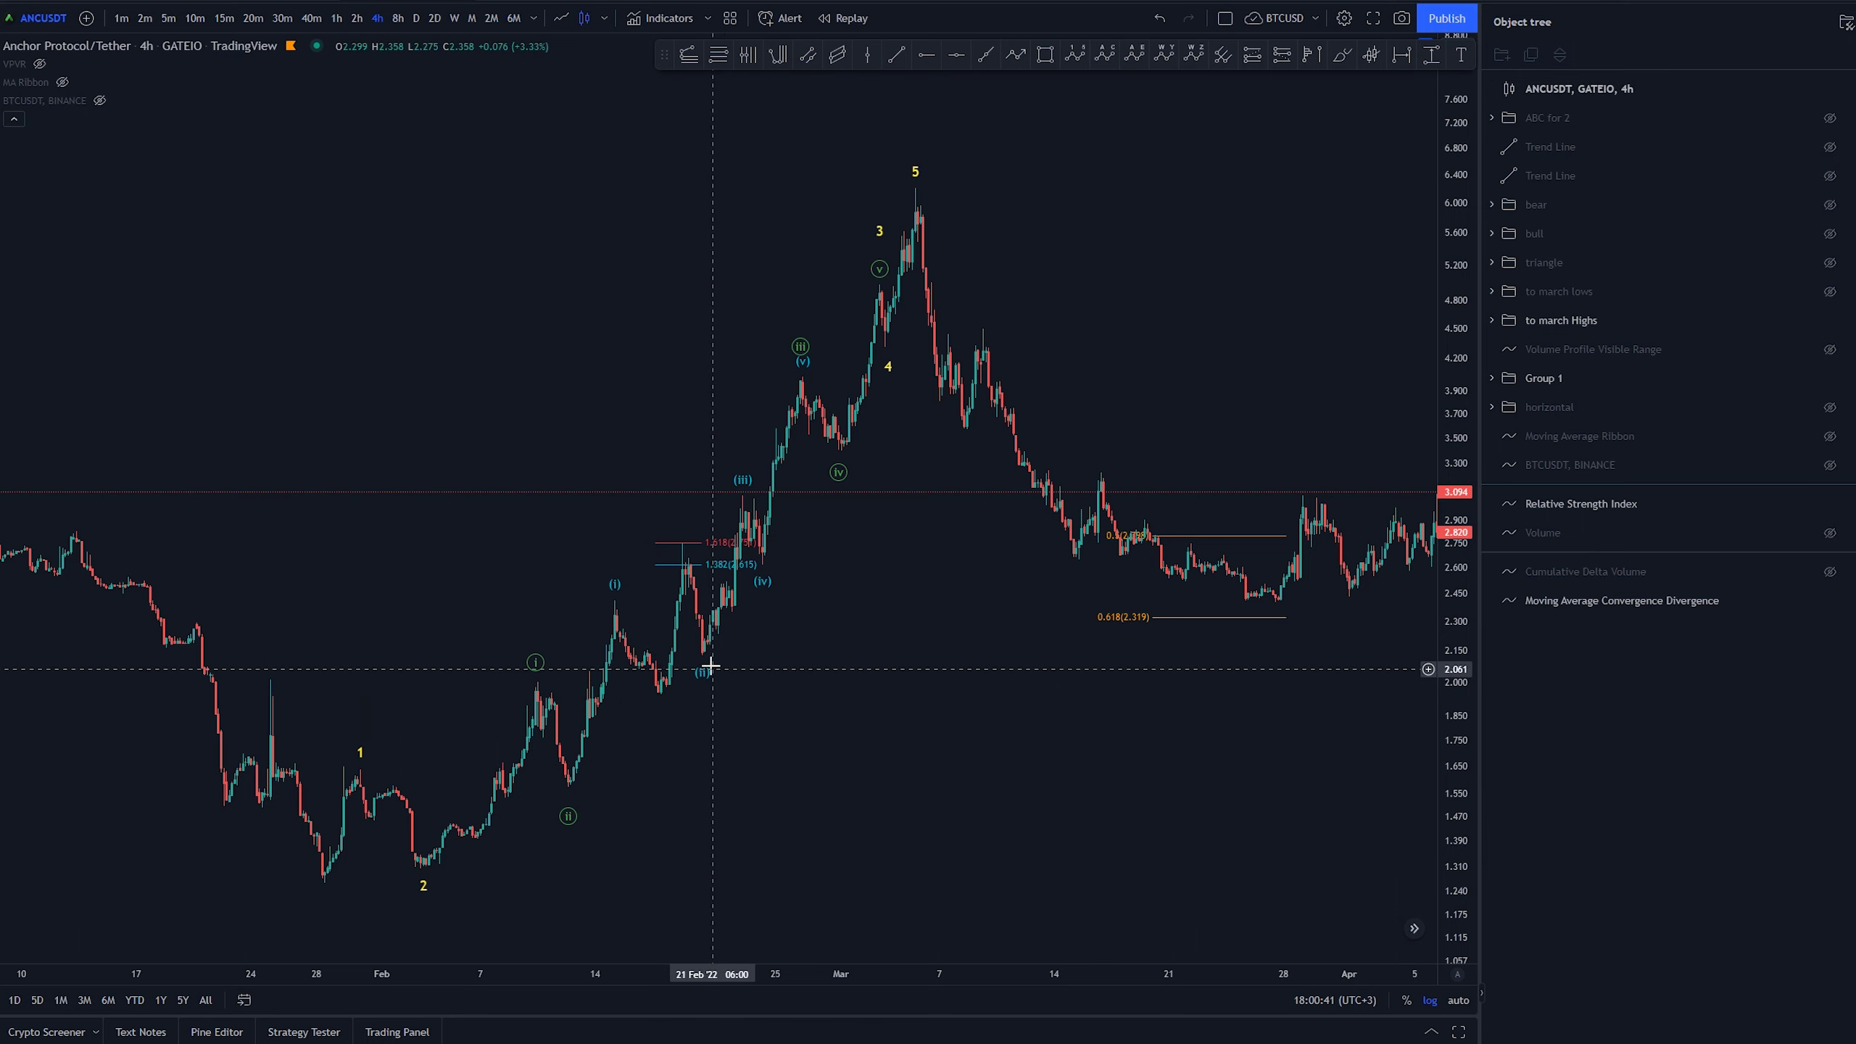
{"action": "left_click_drag", "start_coordinate": [856, 672], "coordinate": [840, 748]}
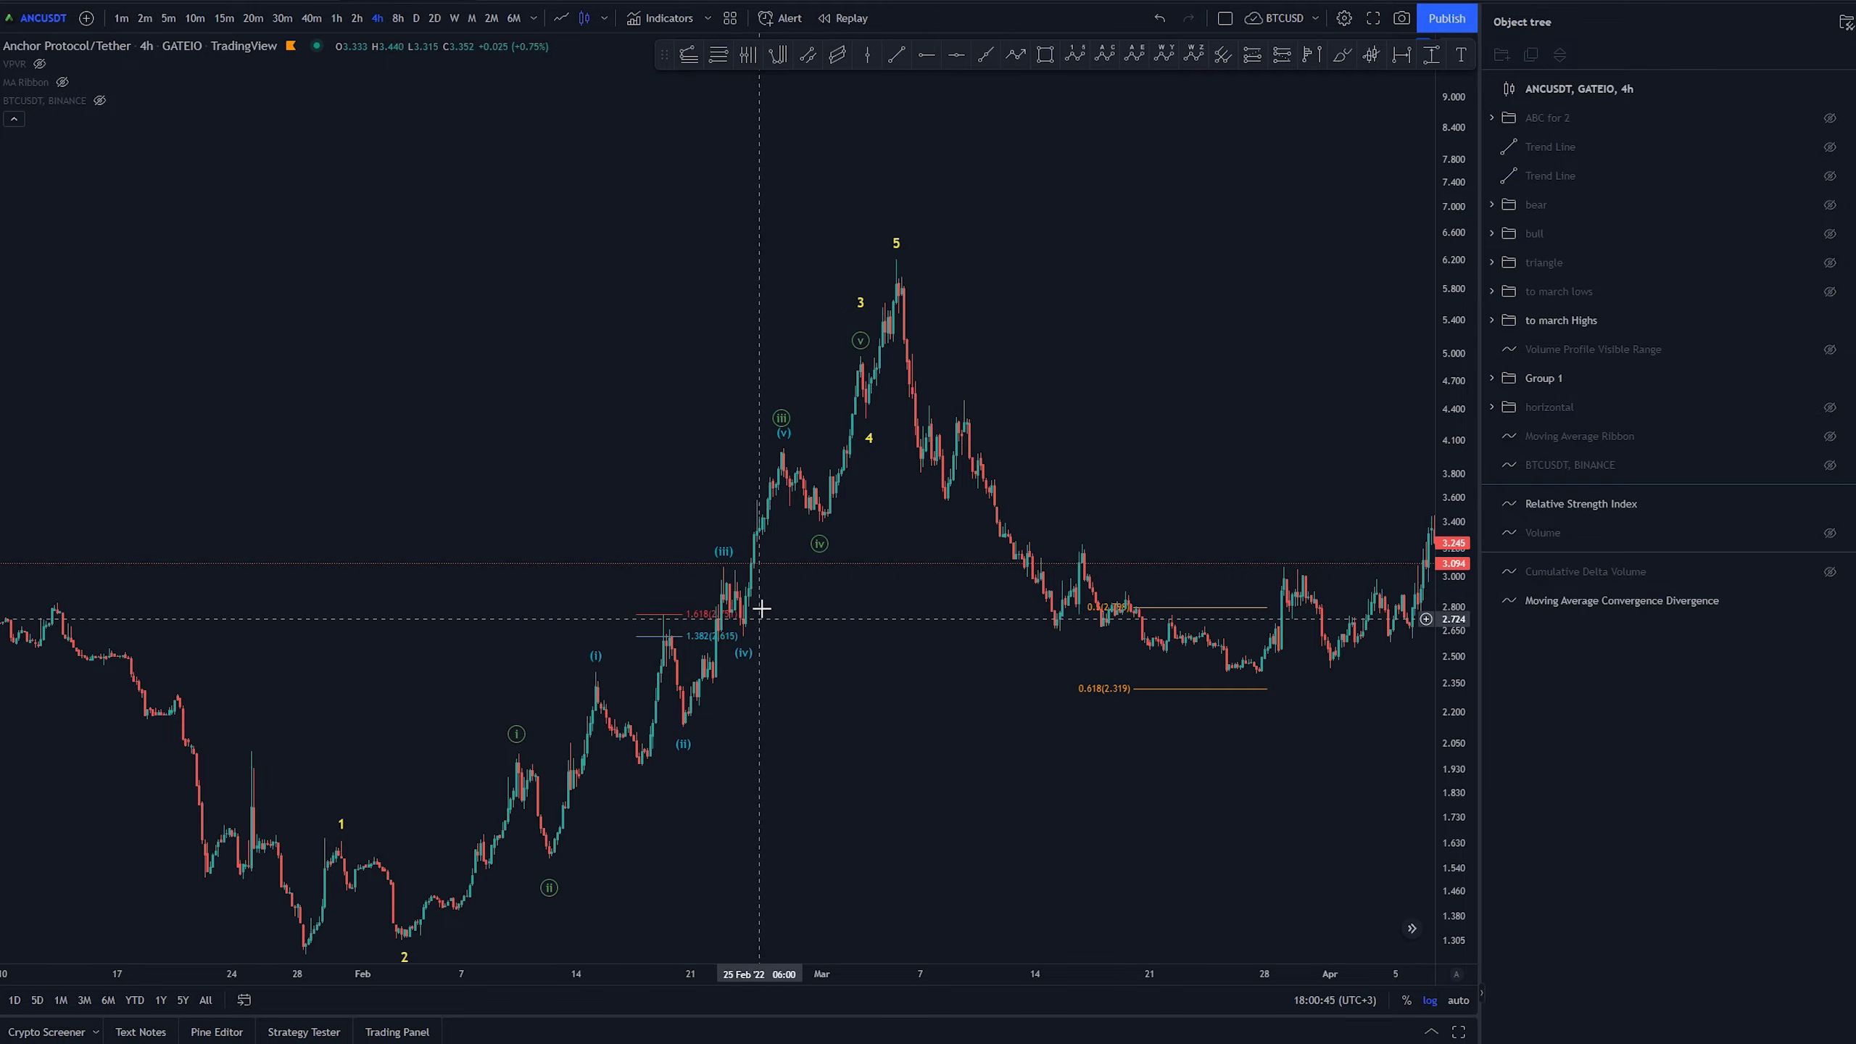
{"action": "left_click_drag", "start_coordinate": [948, 792], "coordinate": [858, 678]}
{"action": "scroll", "coordinate": [855, 702], "scroll_direction": "down", "scroll_amount": 2}
{"action": "left_click_drag", "start_coordinate": [1048, 788], "coordinate": [1102, 771]}
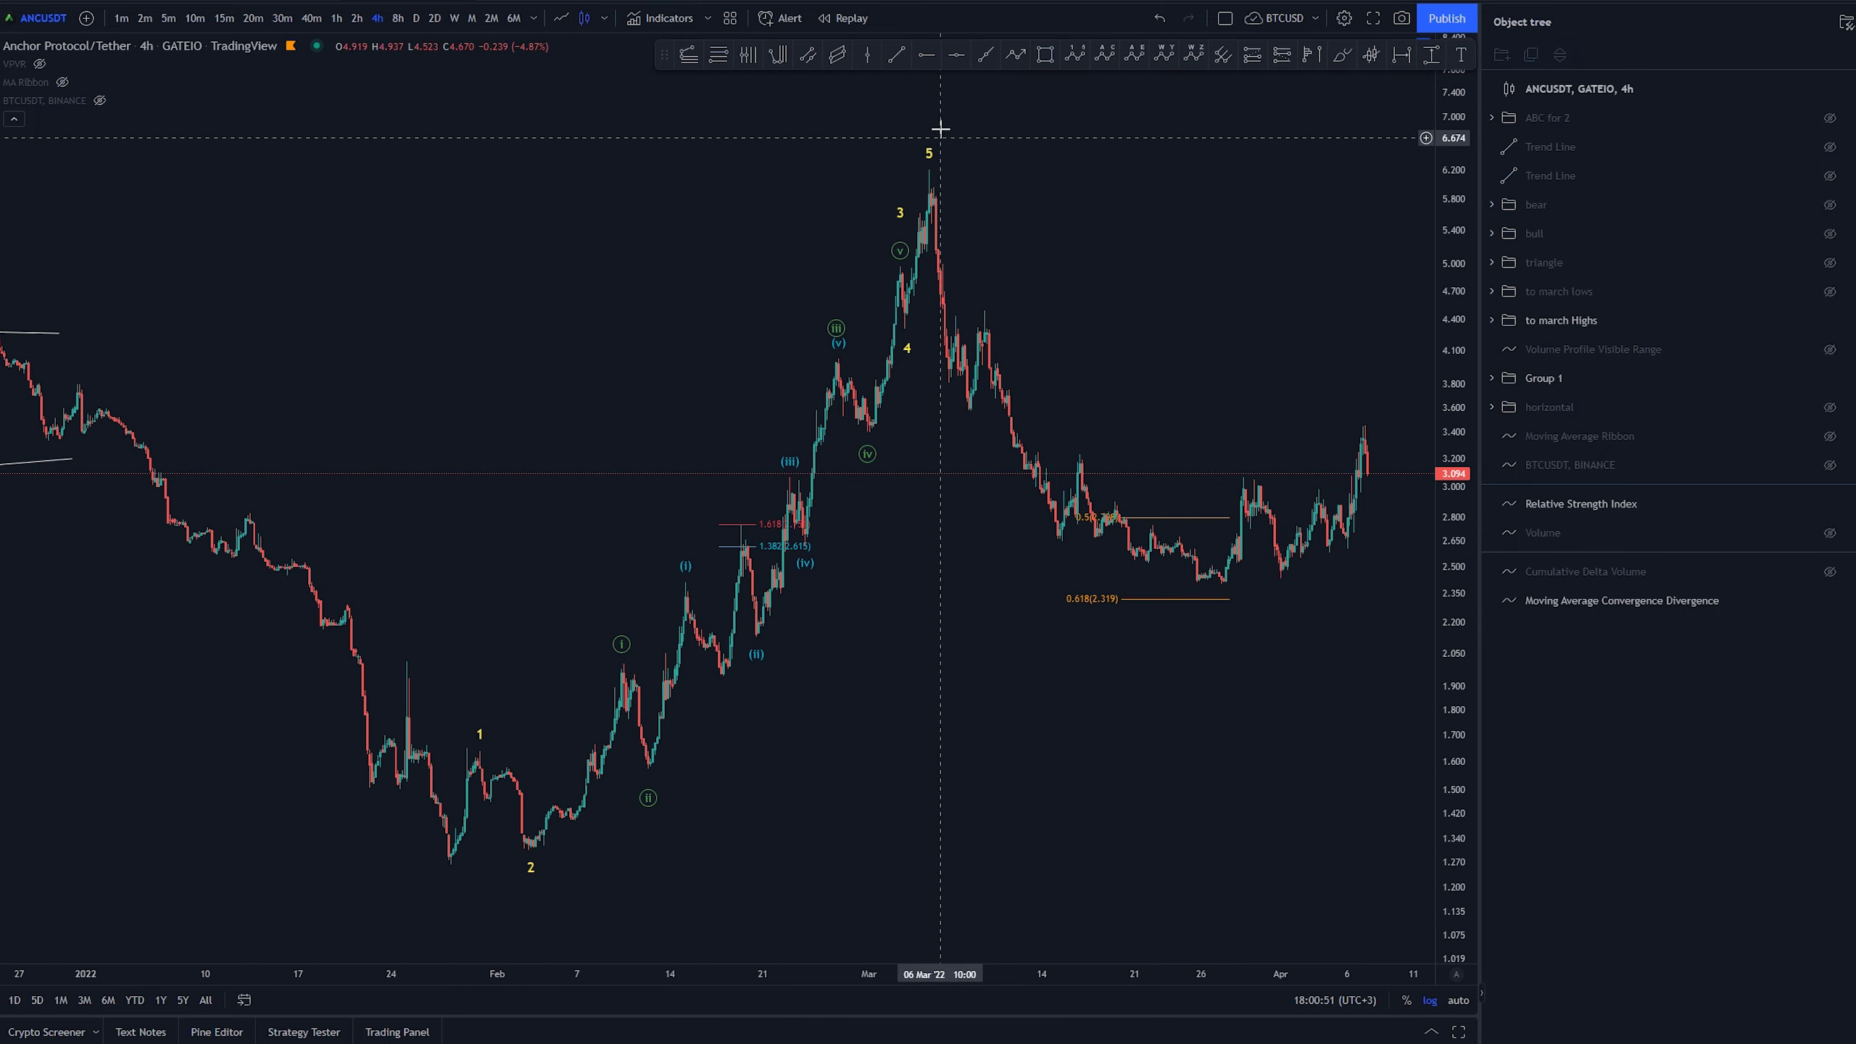
{"action": "left_click_drag", "start_coordinate": [1178, 732], "coordinate": [1031, 750]}
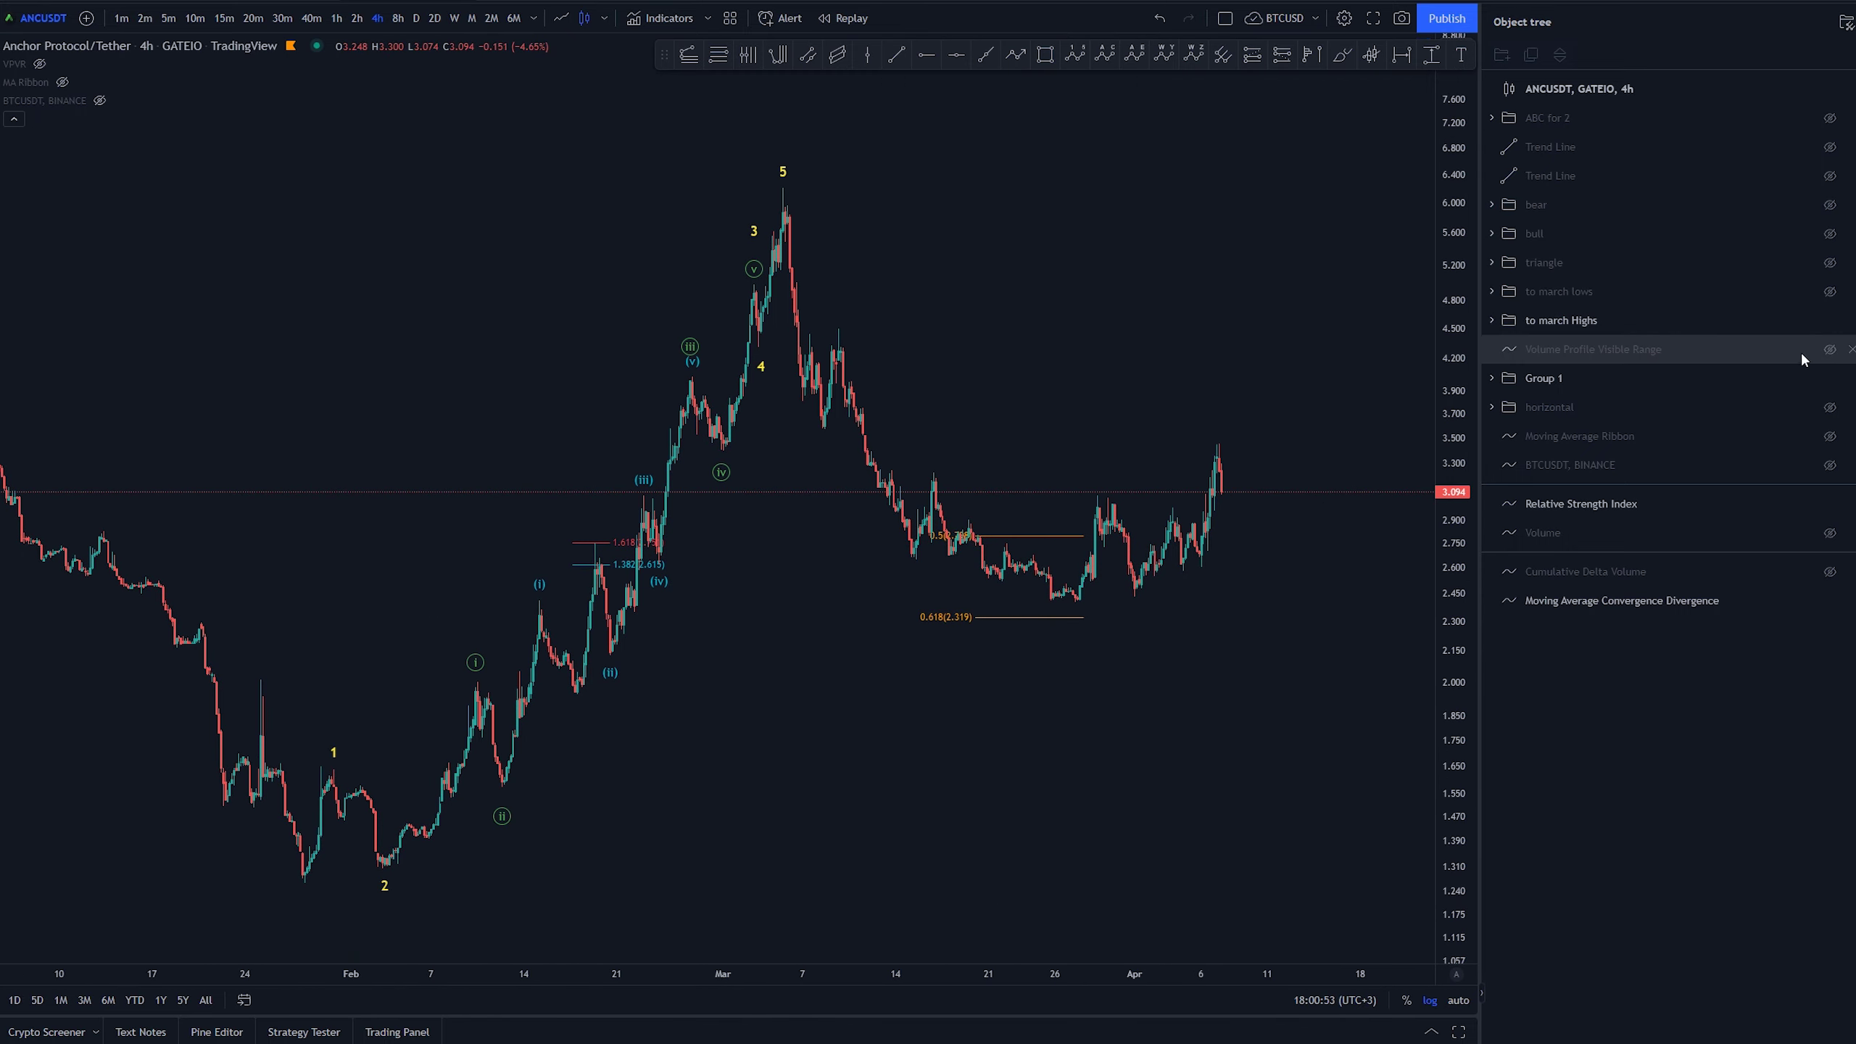
- Show the 'to march lows' wave count and switch ANCUSDT to the 1-hour timeframe on the March decline
{"action": "left_click", "coordinate": [1830, 291]}
{"action": "left_click_drag", "start_coordinate": [967, 803], "coordinate": [933, 802]}
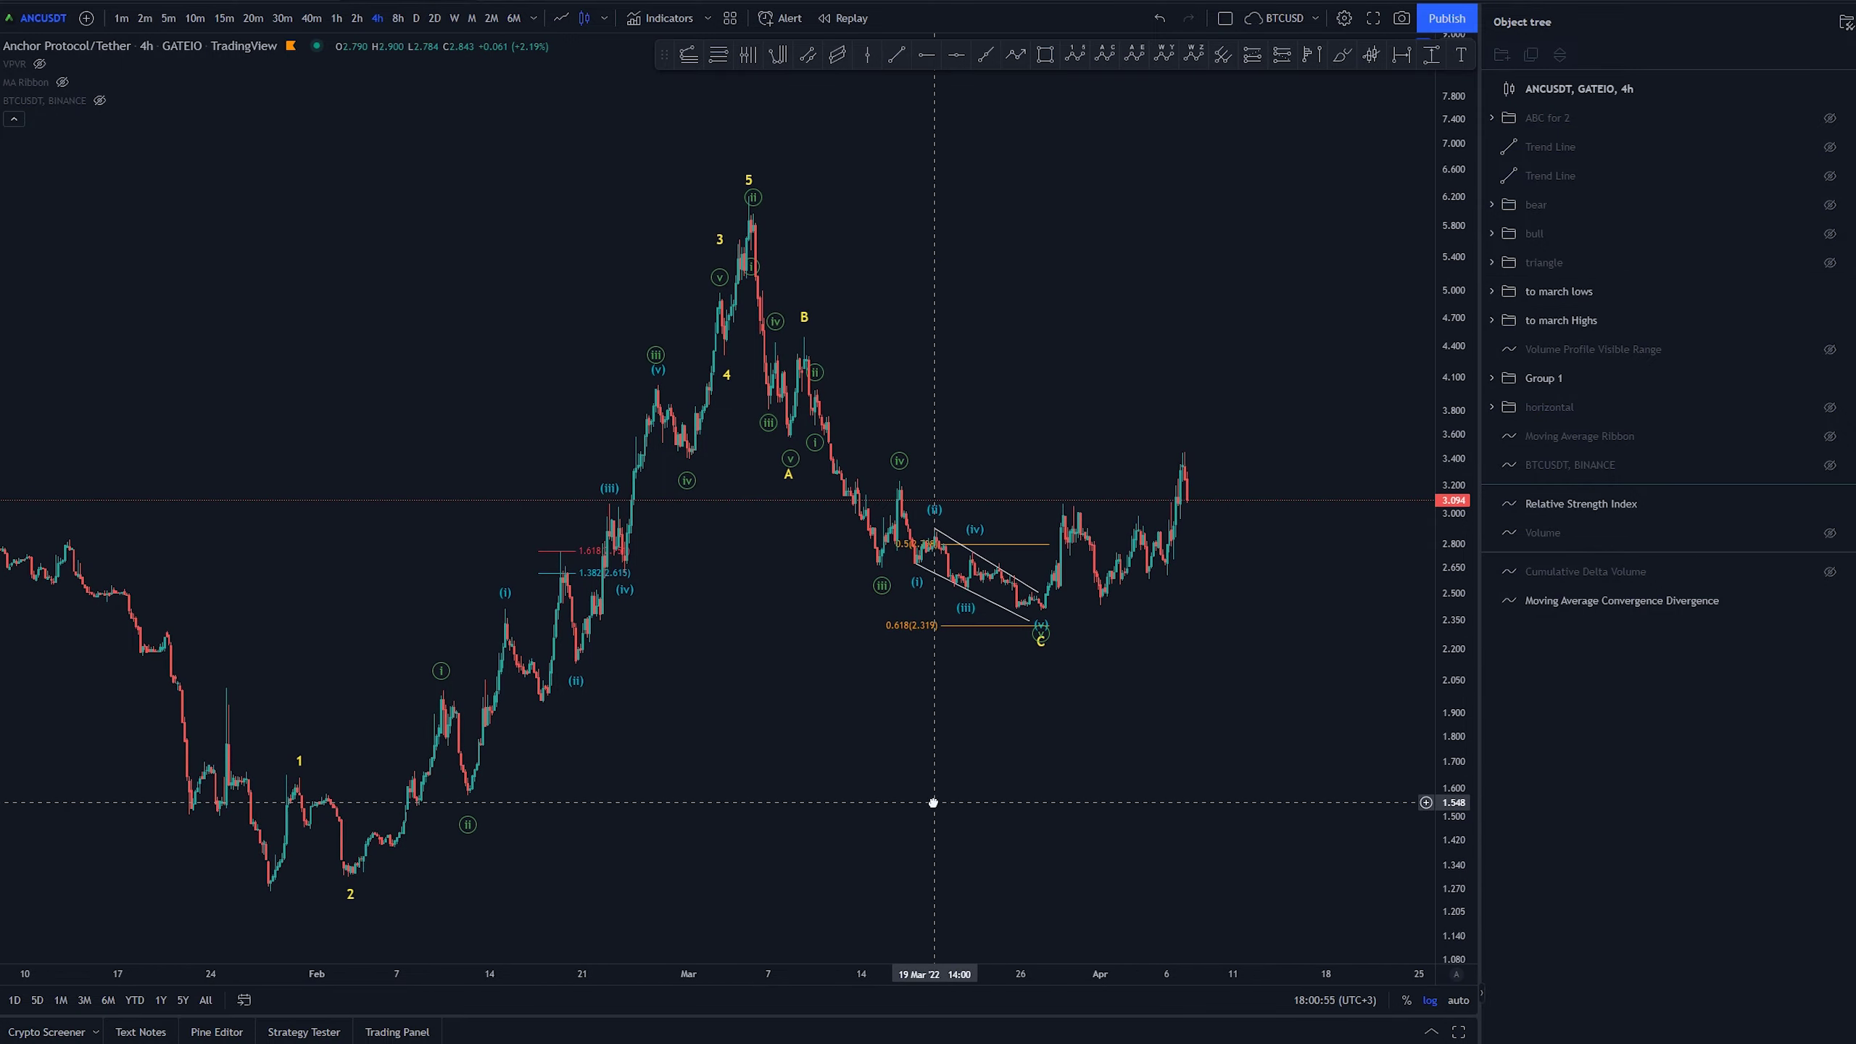
{"action": "left_click_drag", "start_coordinate": [1467, 740], "coordinate": [1455, 574]}
{"action": "scroll", "coordinate": [1264, 729], "scroll_direction": "up", "scroll_amount": 6}
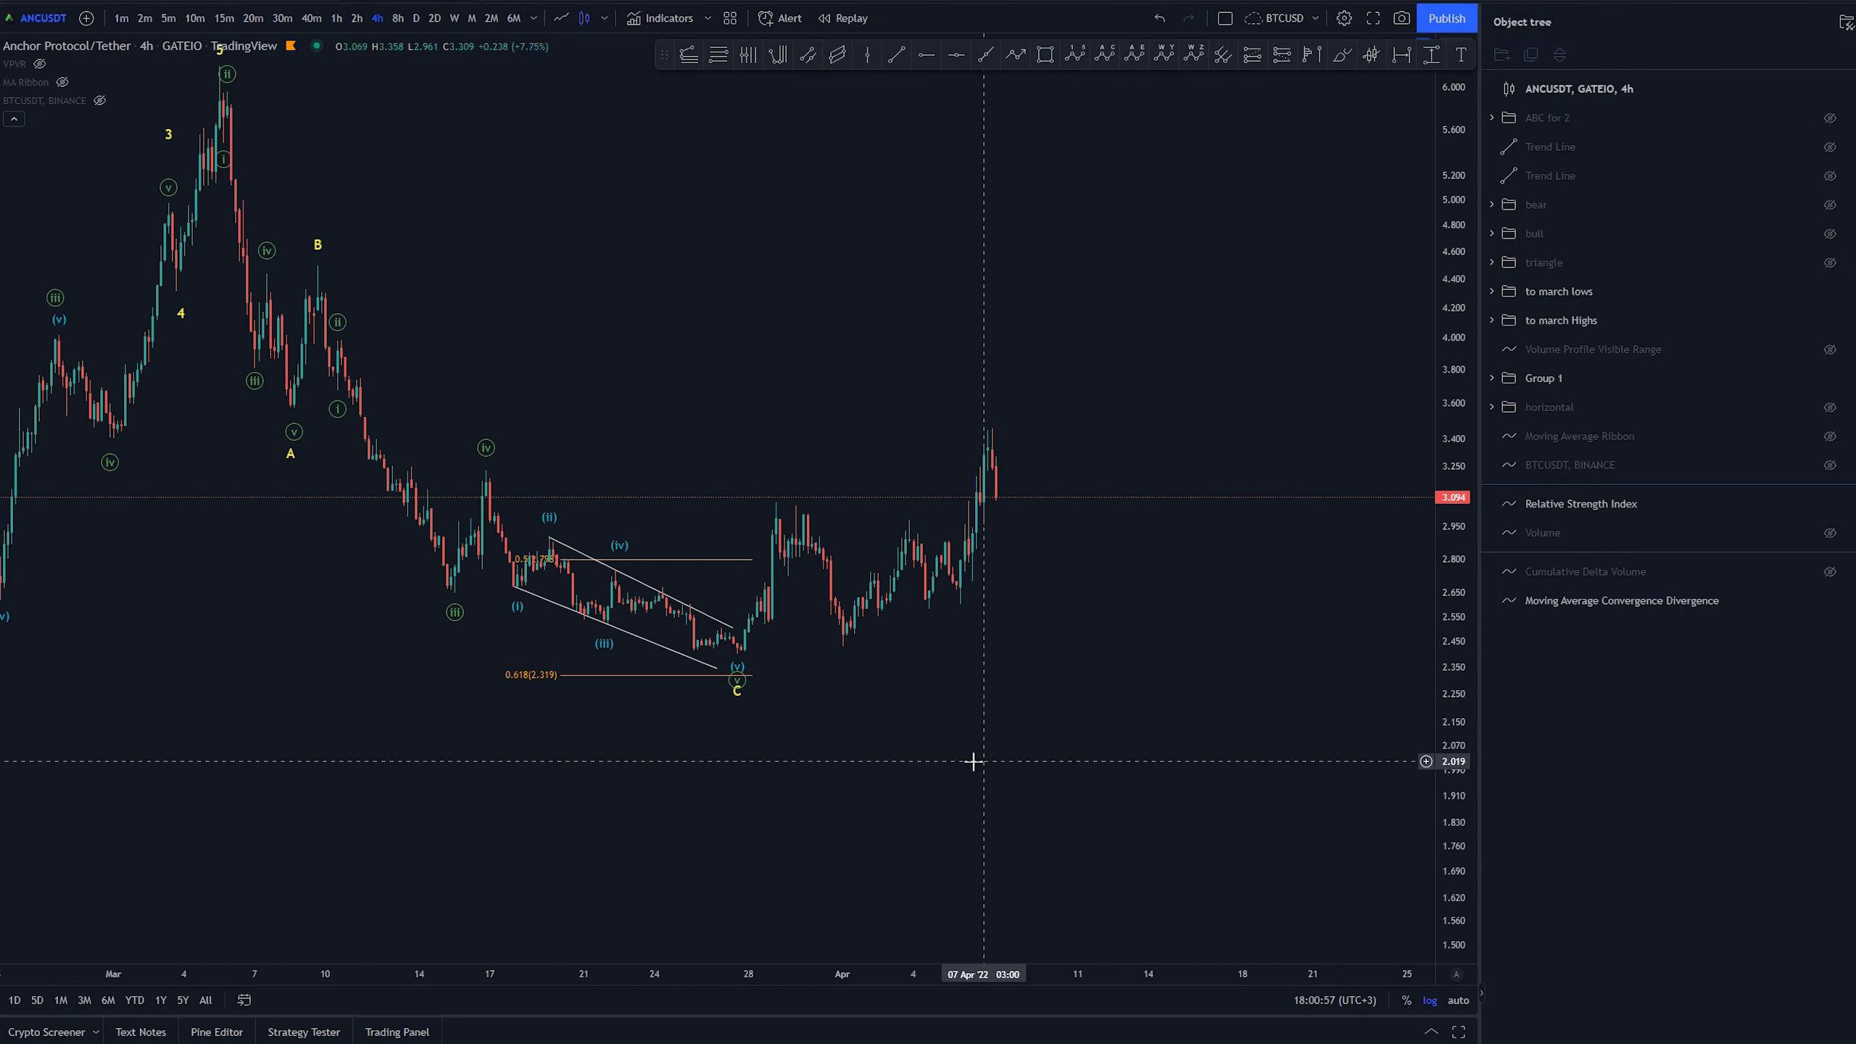
{"action": "left_click_drag", "start_coordinate": [906, 767], "coordinate": [1169, 779]}
{"action": "scroll", "coordinate": [1168, 779], "scroll_direction": "up", "scroll_amount": 2}
{"action": "left_click", "coordinate": [336, 18]}
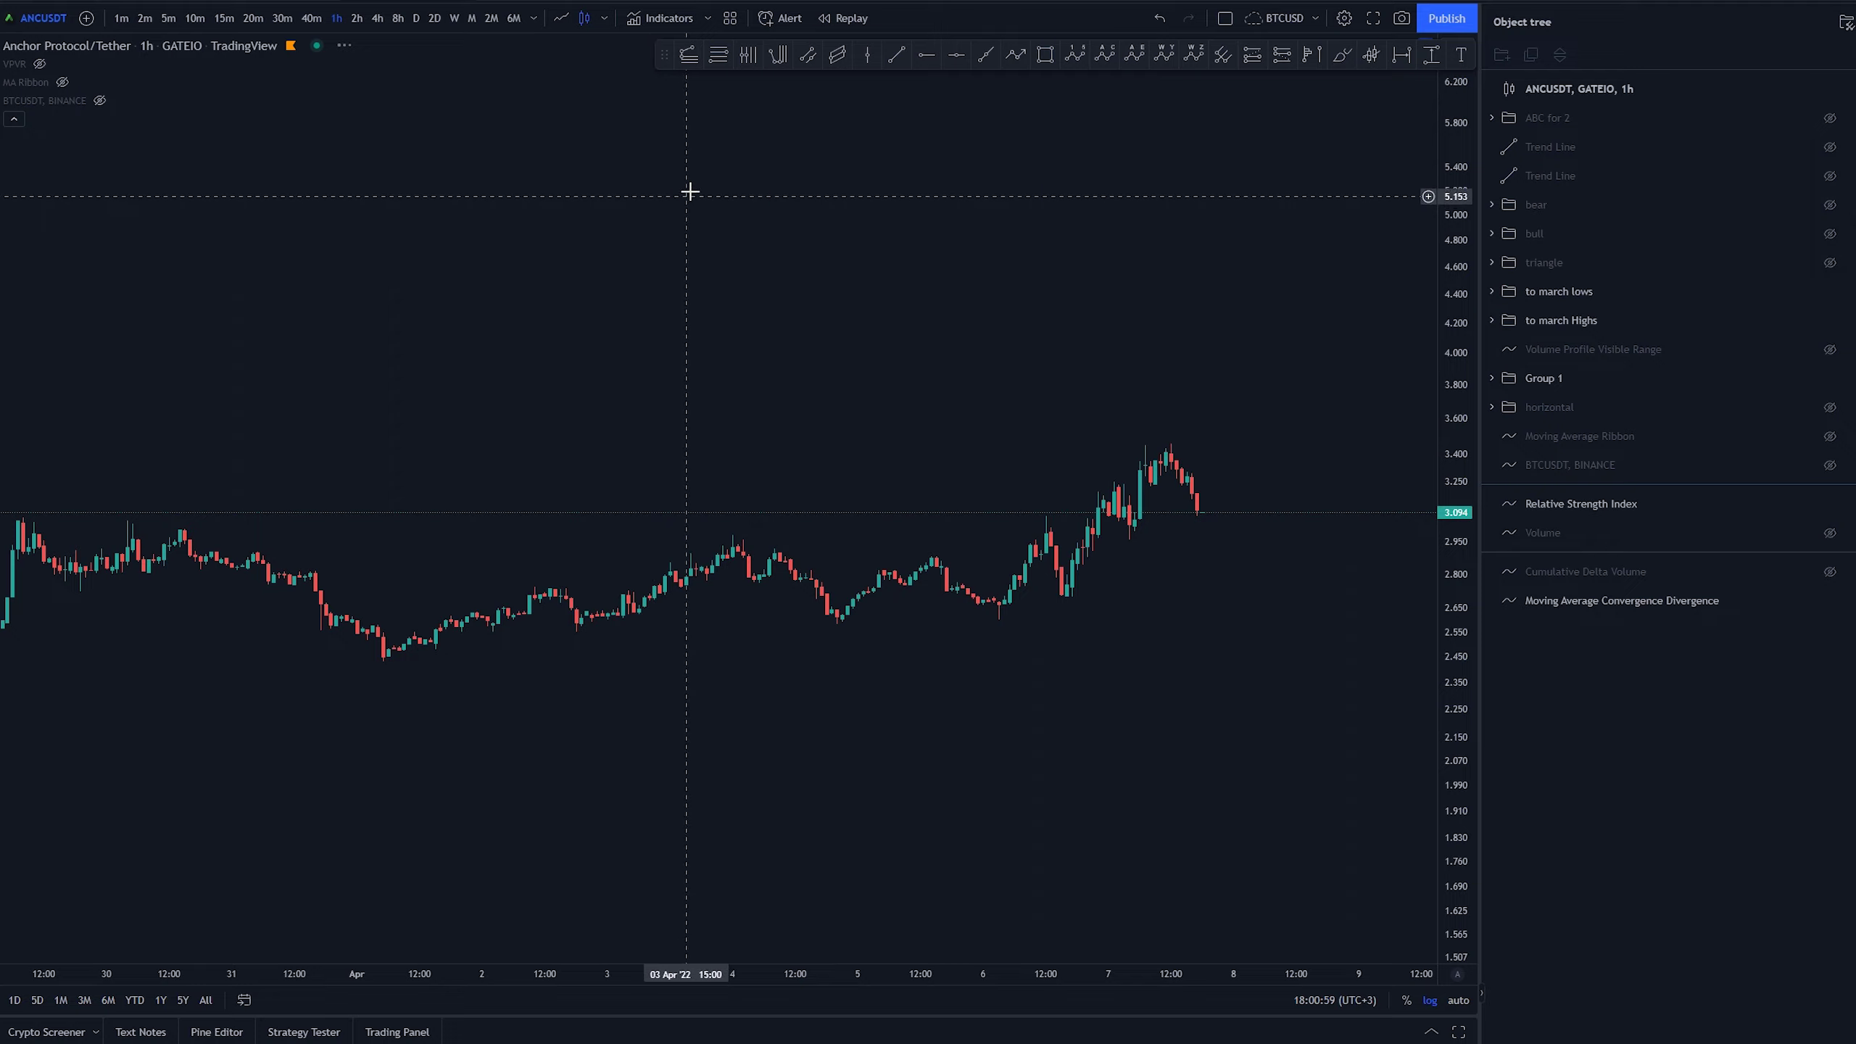
{"action": "scroll", "coordinate": [1019, 547], "scroll_direction": "down", "scroll_amount": 14}
{"action": "scroll", "coordinate": [1147, 387], "scroll_direction": "up", "scroll_amount": 3}
{"action": "left_click_drag", "start_coordinate": [1134, 348], "coordinate": [1031, 366]}
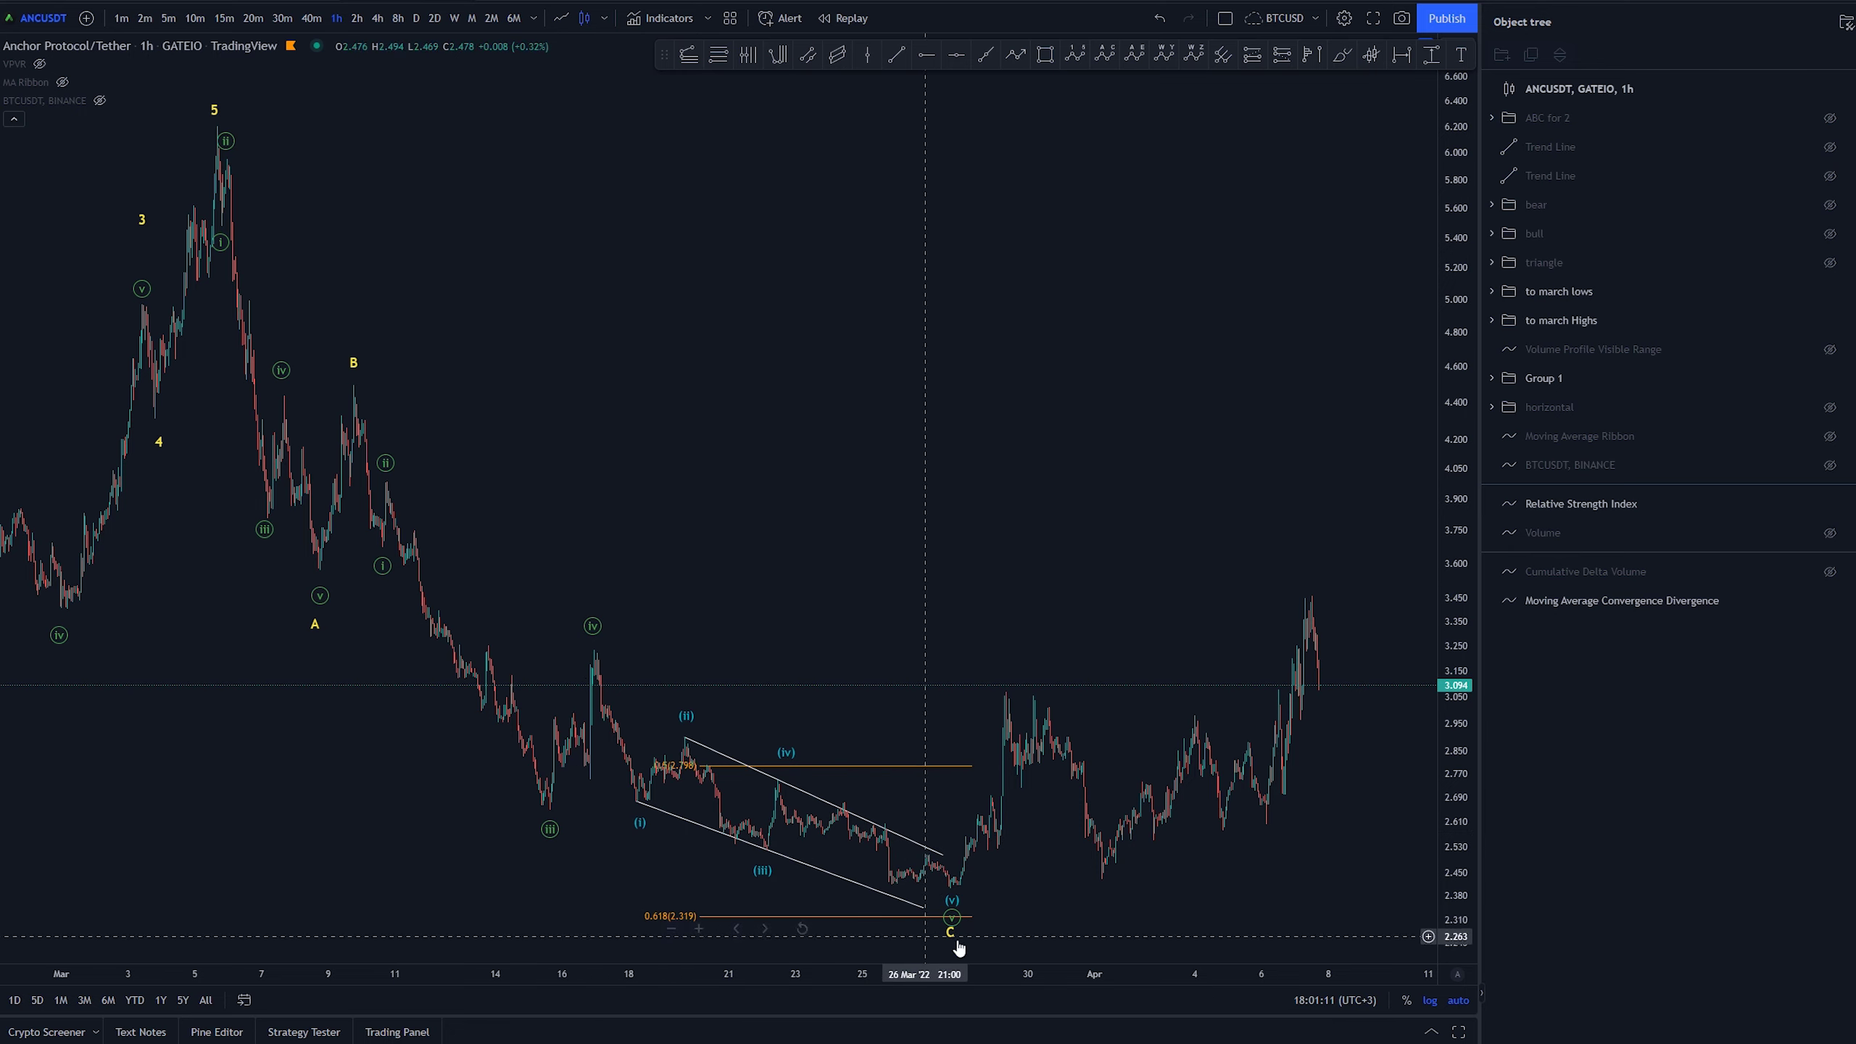
- Move the count's (iv) and (iii) points onto the hourly swing high and low
{"action": "left_click_drag", "start_coordinate": [786, 768], "coordinate": [930, 843]}
{"action": "left_click_drag", "start_coordinate": [762, 854], "coordinate": [905, 904]}
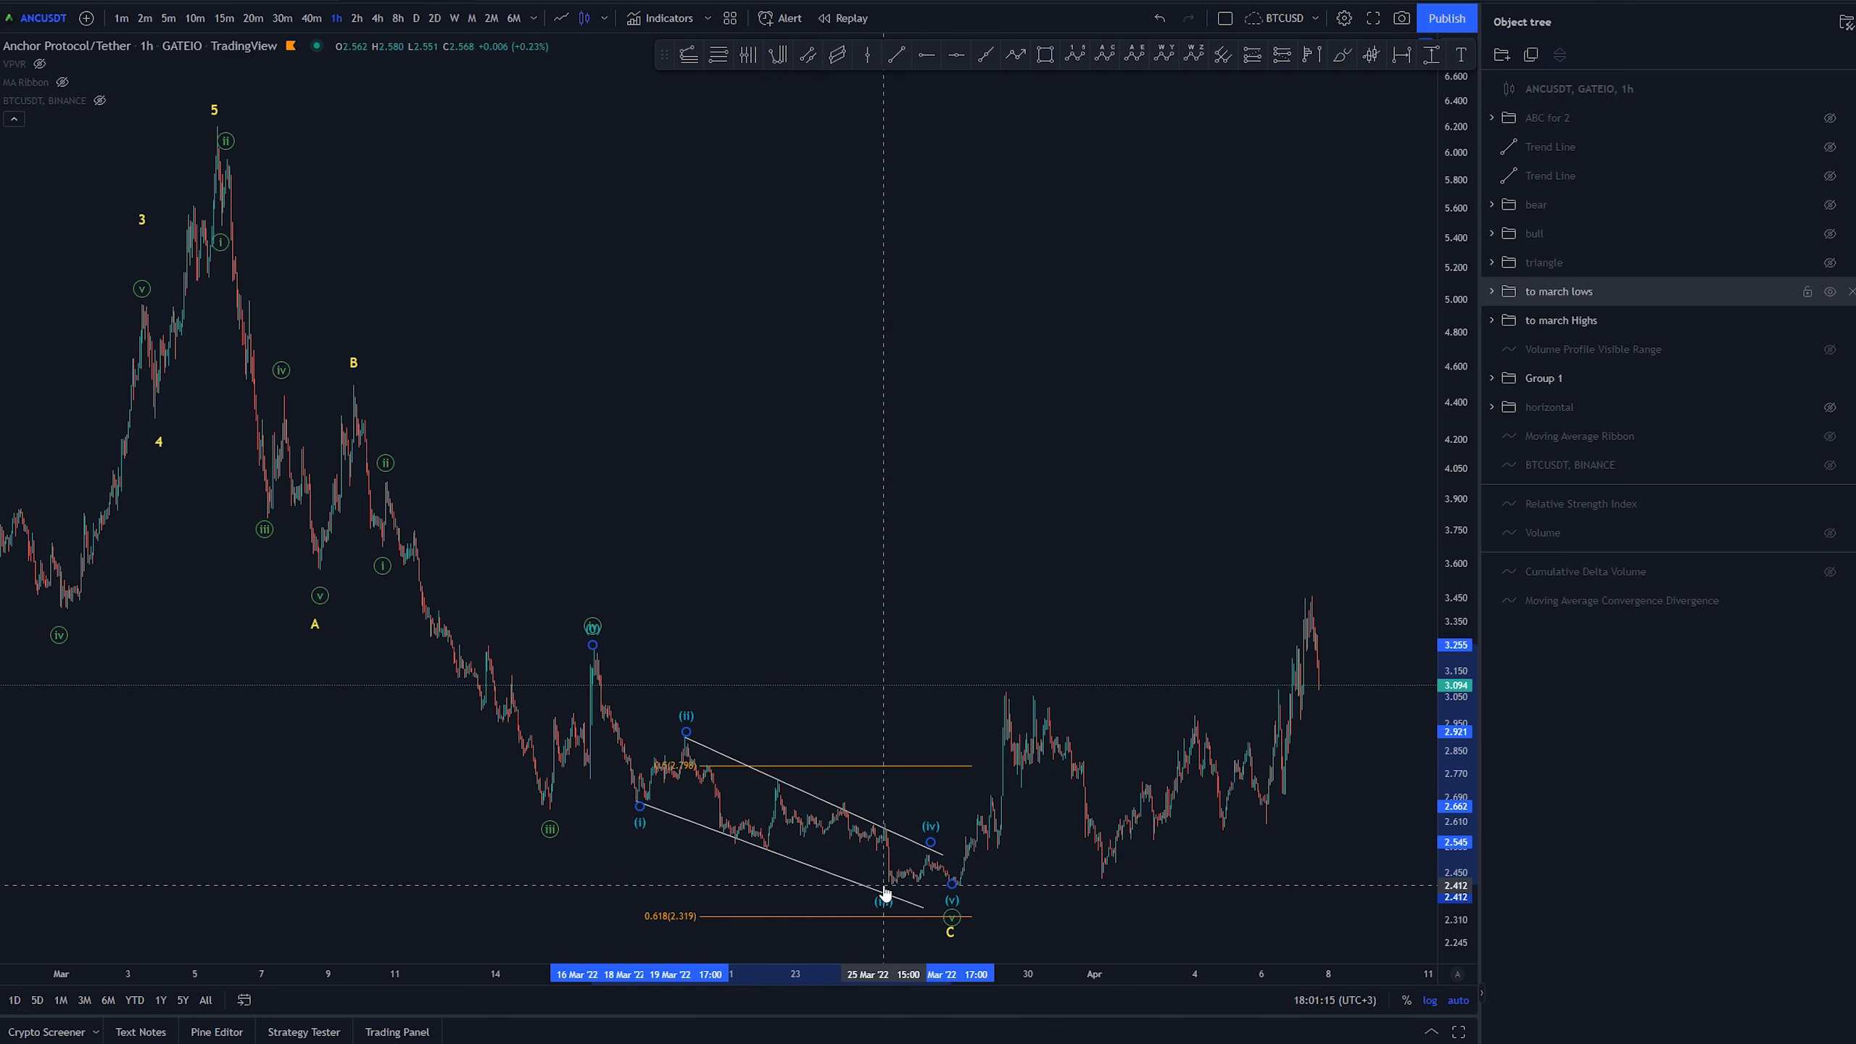
{"action": "left_click", "coordinate": [858, 593]}
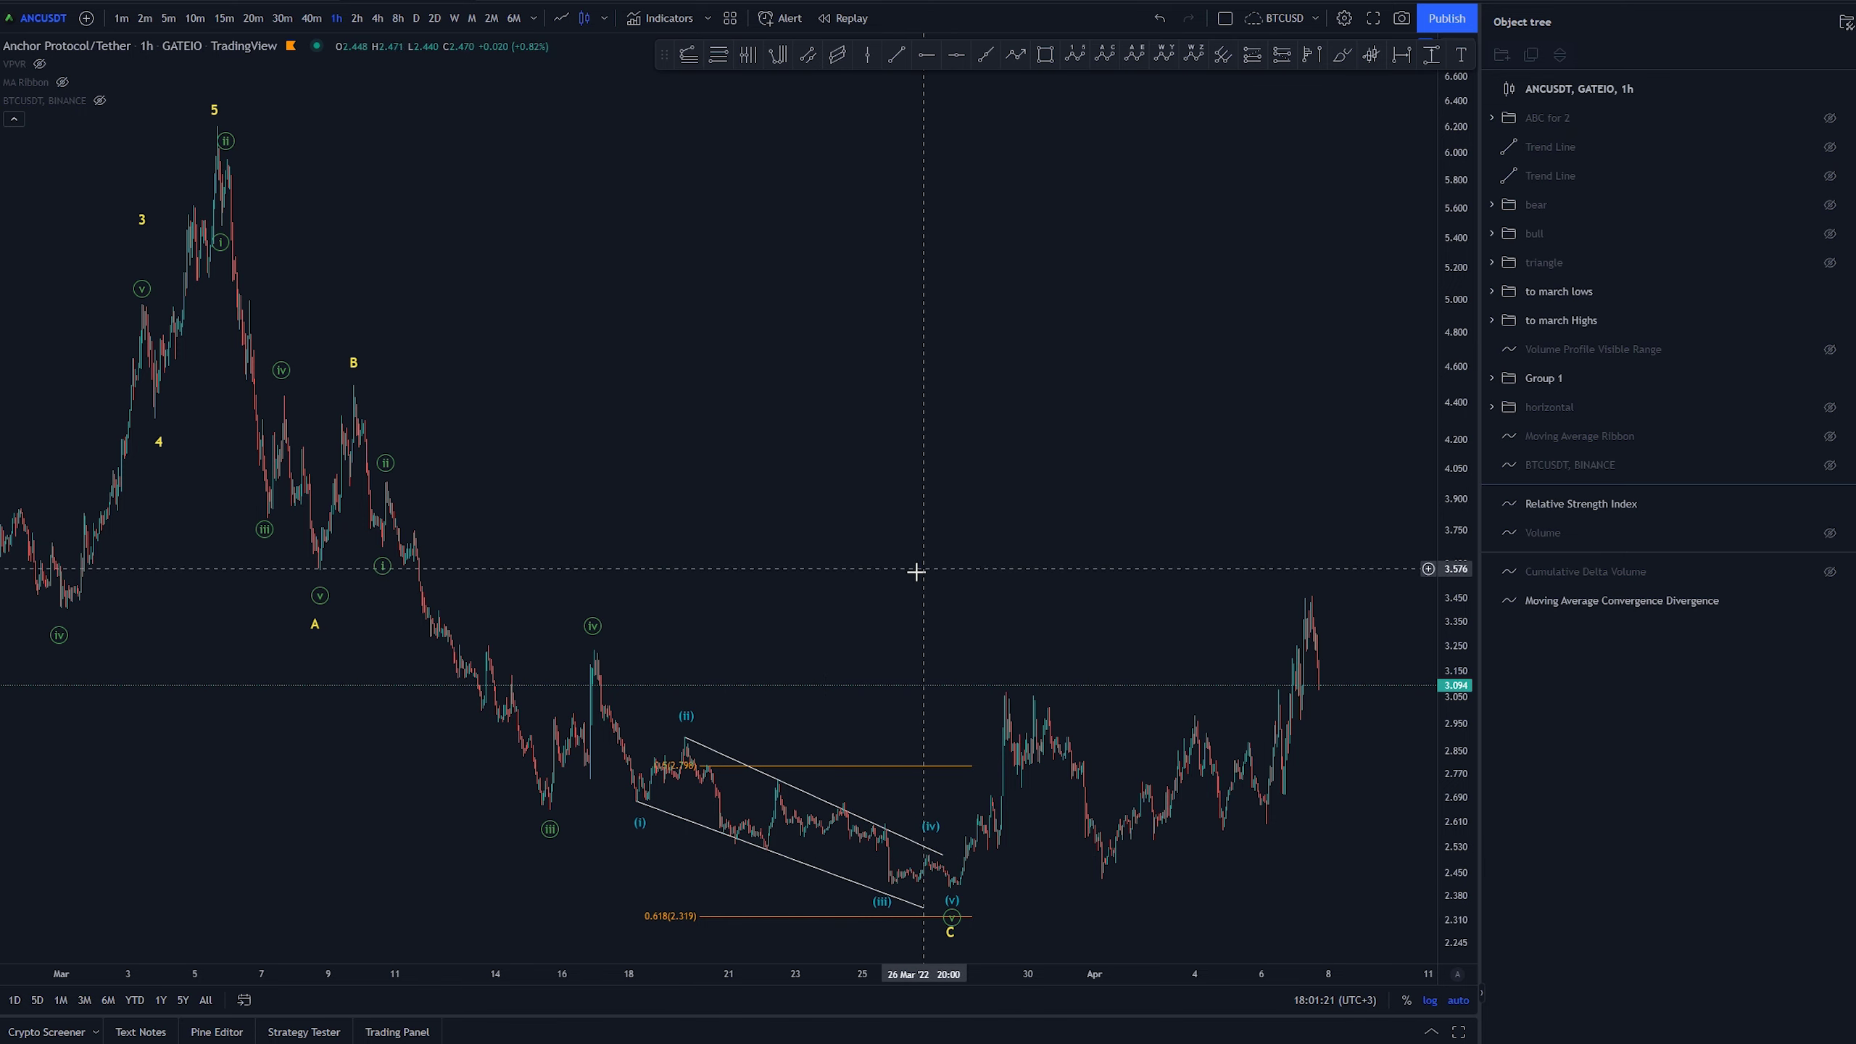
{"action": "scroll", "coordinate": [885, 577], "scroll_direction": "down", "scroll_amount": 2}
{"action": "left_click", "coordinate": [1025, 760]}
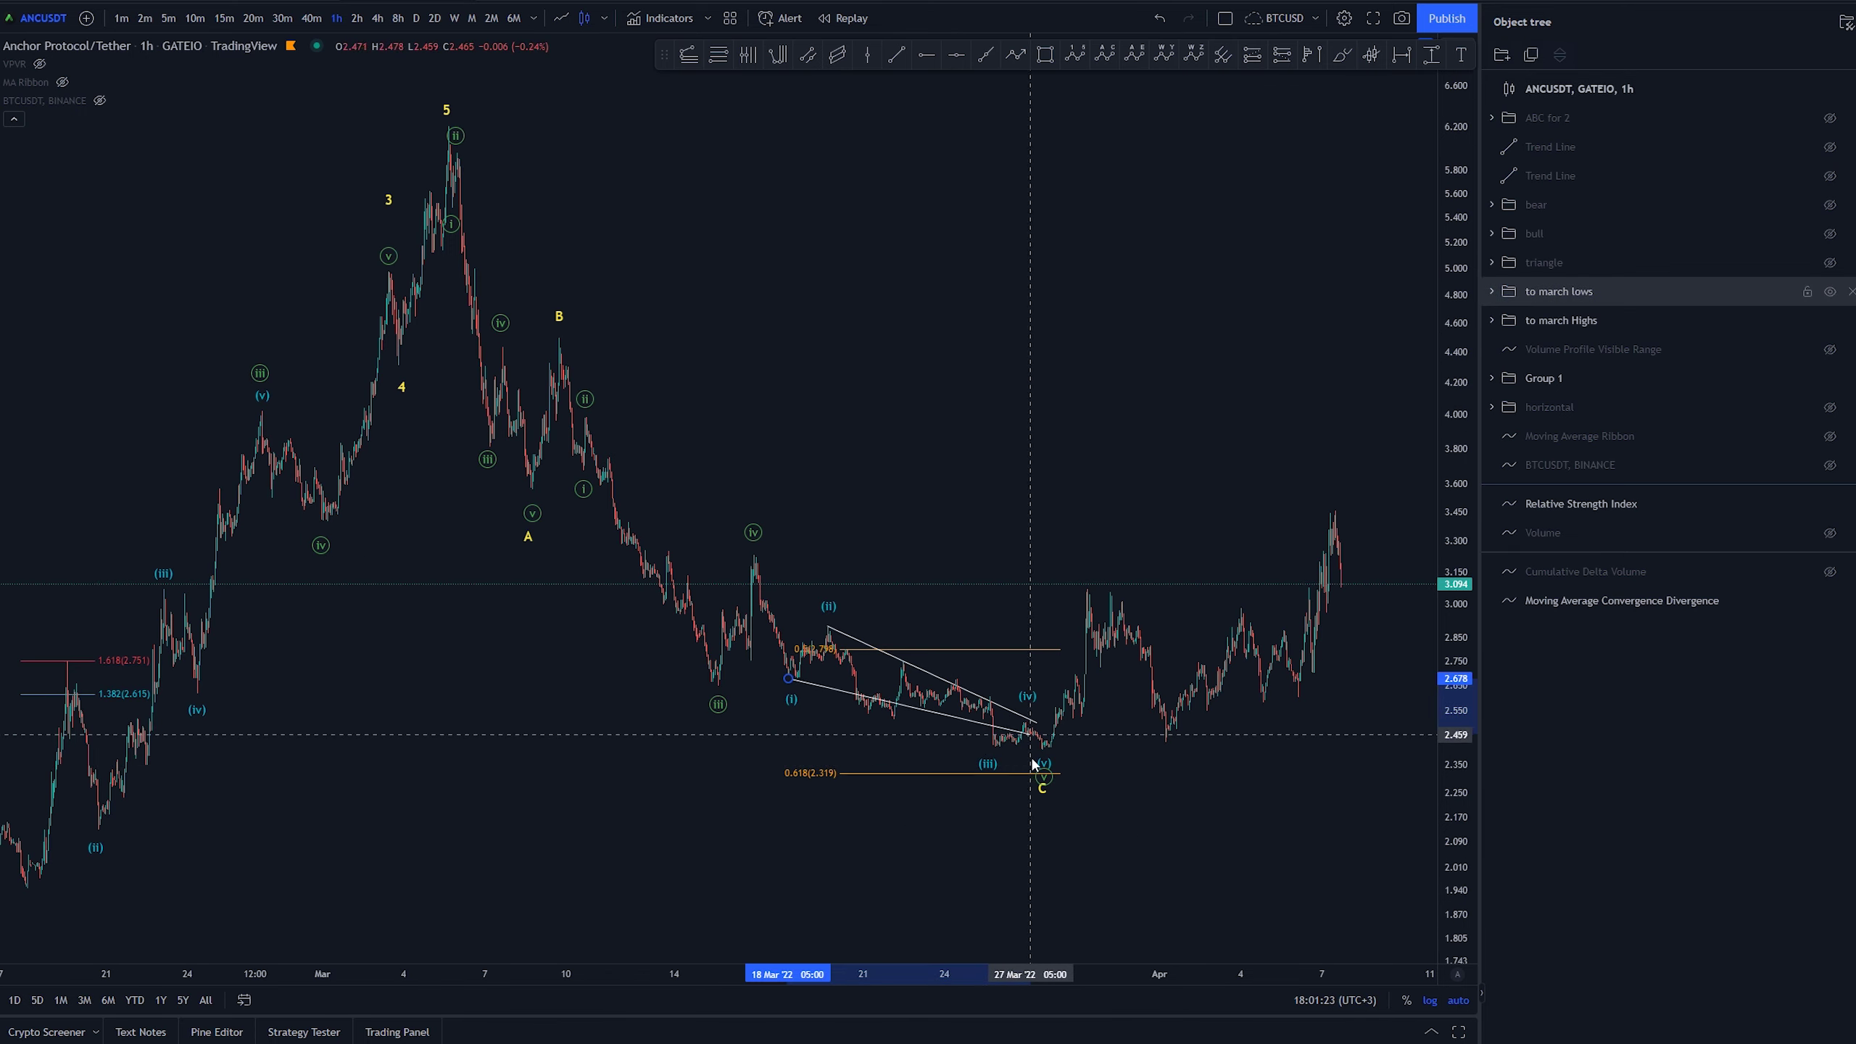
{"action": "left_click", "coordinate": [1007, 576]}
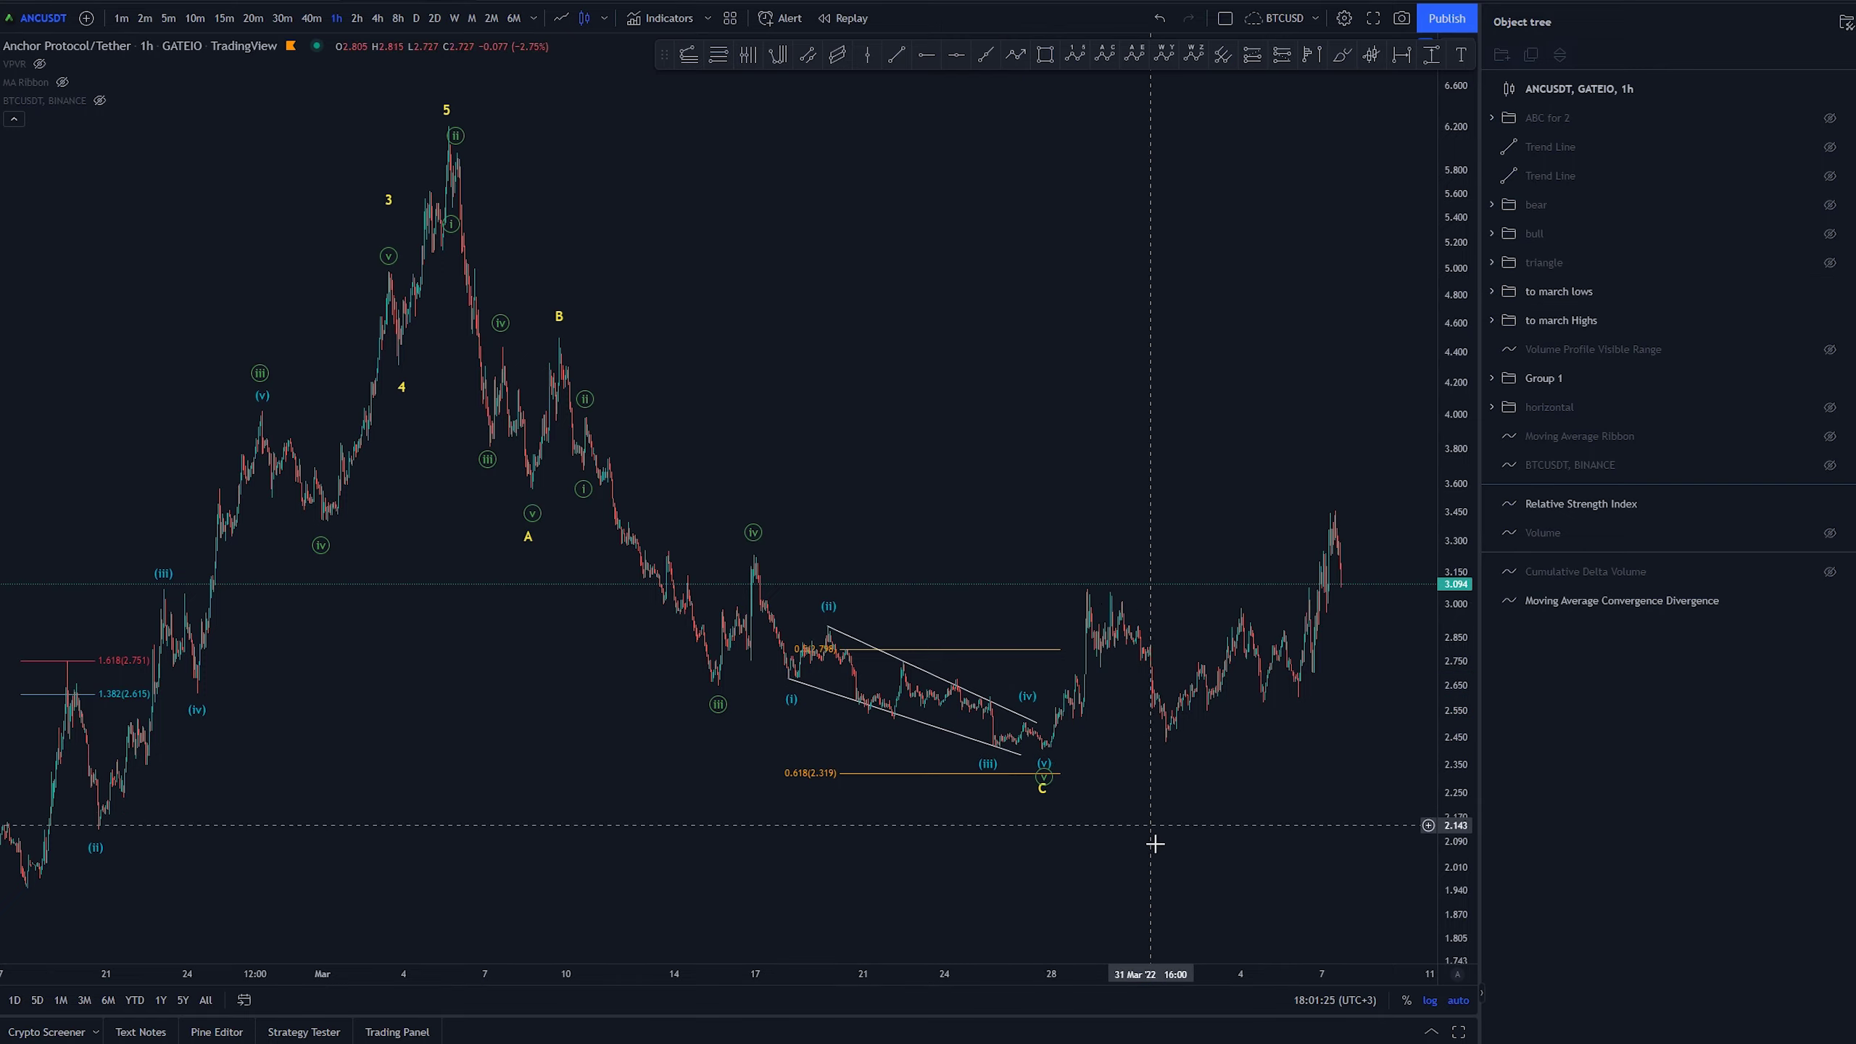
{"action": "scroll", "coordinate": [1294, 753], "scroll_direction": "down", "scroll_amount": 3}
{"action": "scroll", "coordinate": [1280, 749], "scroll_direction": "up", "scroll_amount": 3}
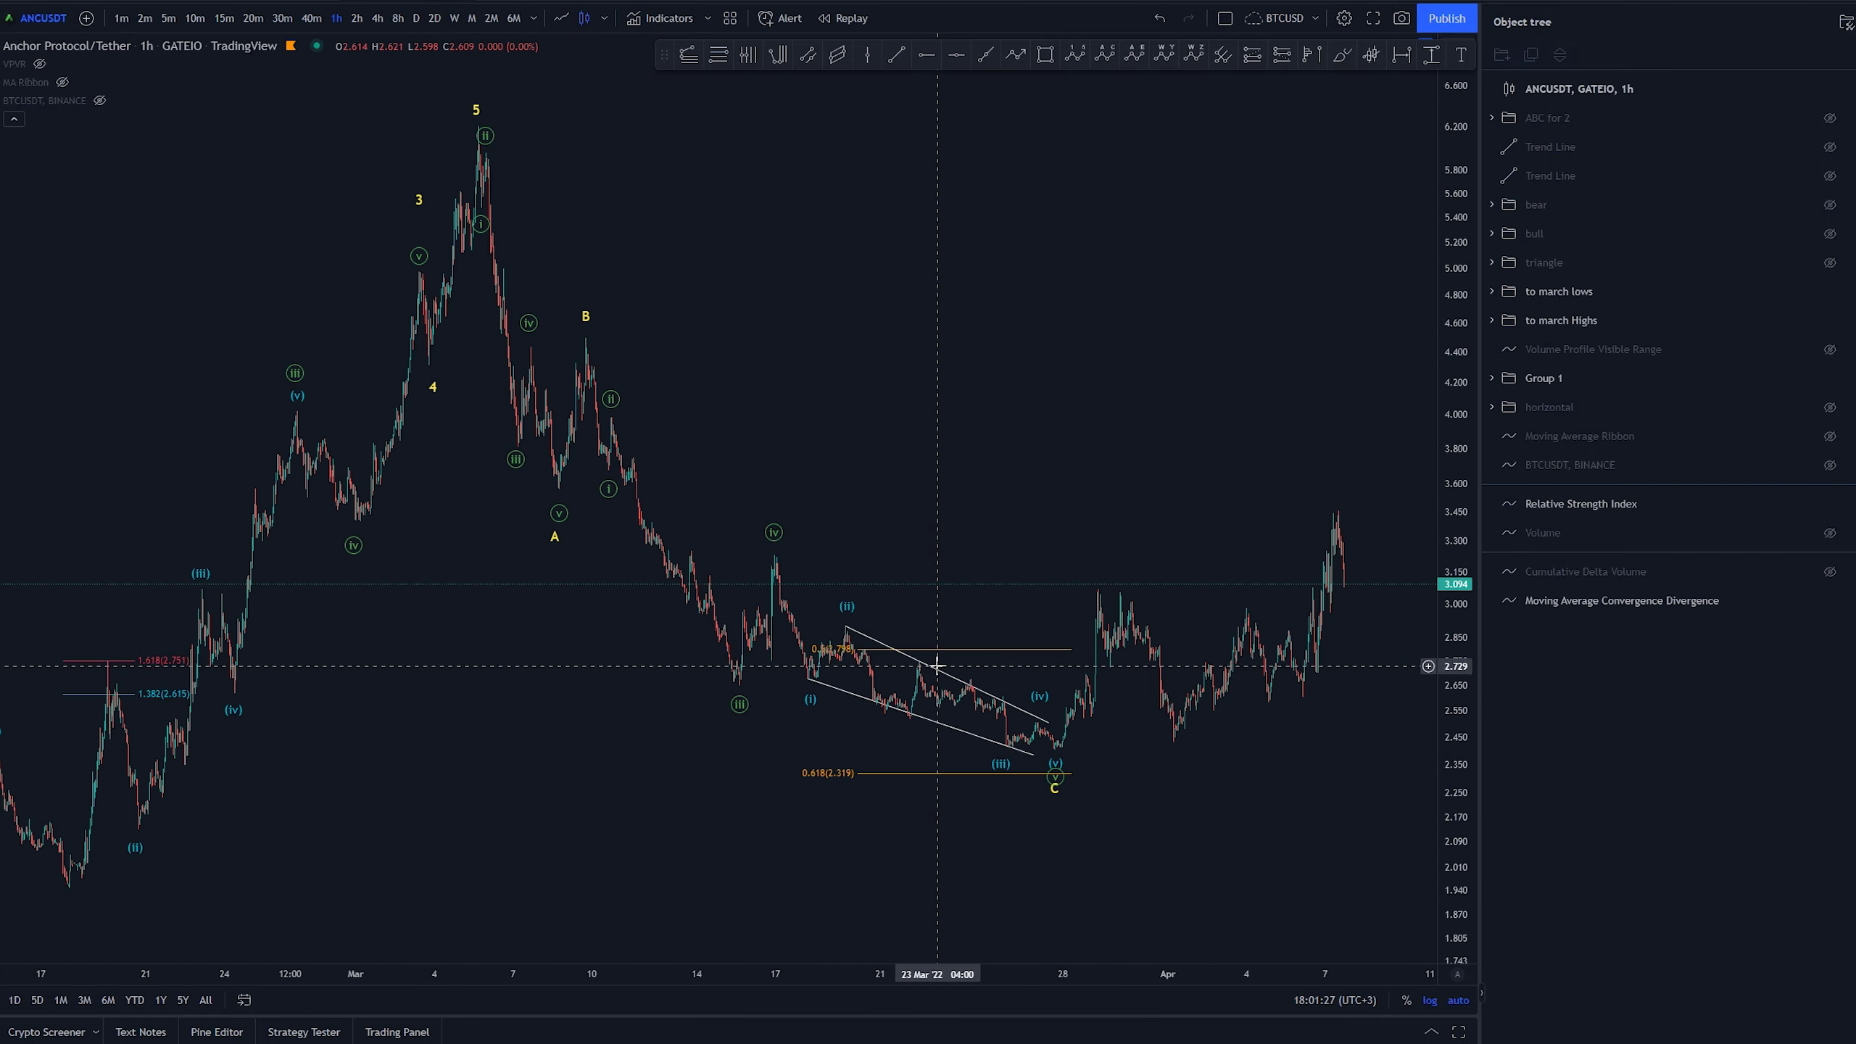
{"action": "scroll", "coordinate": [935, 666], "scroll_direction": "up", "scroll_amount": 1}
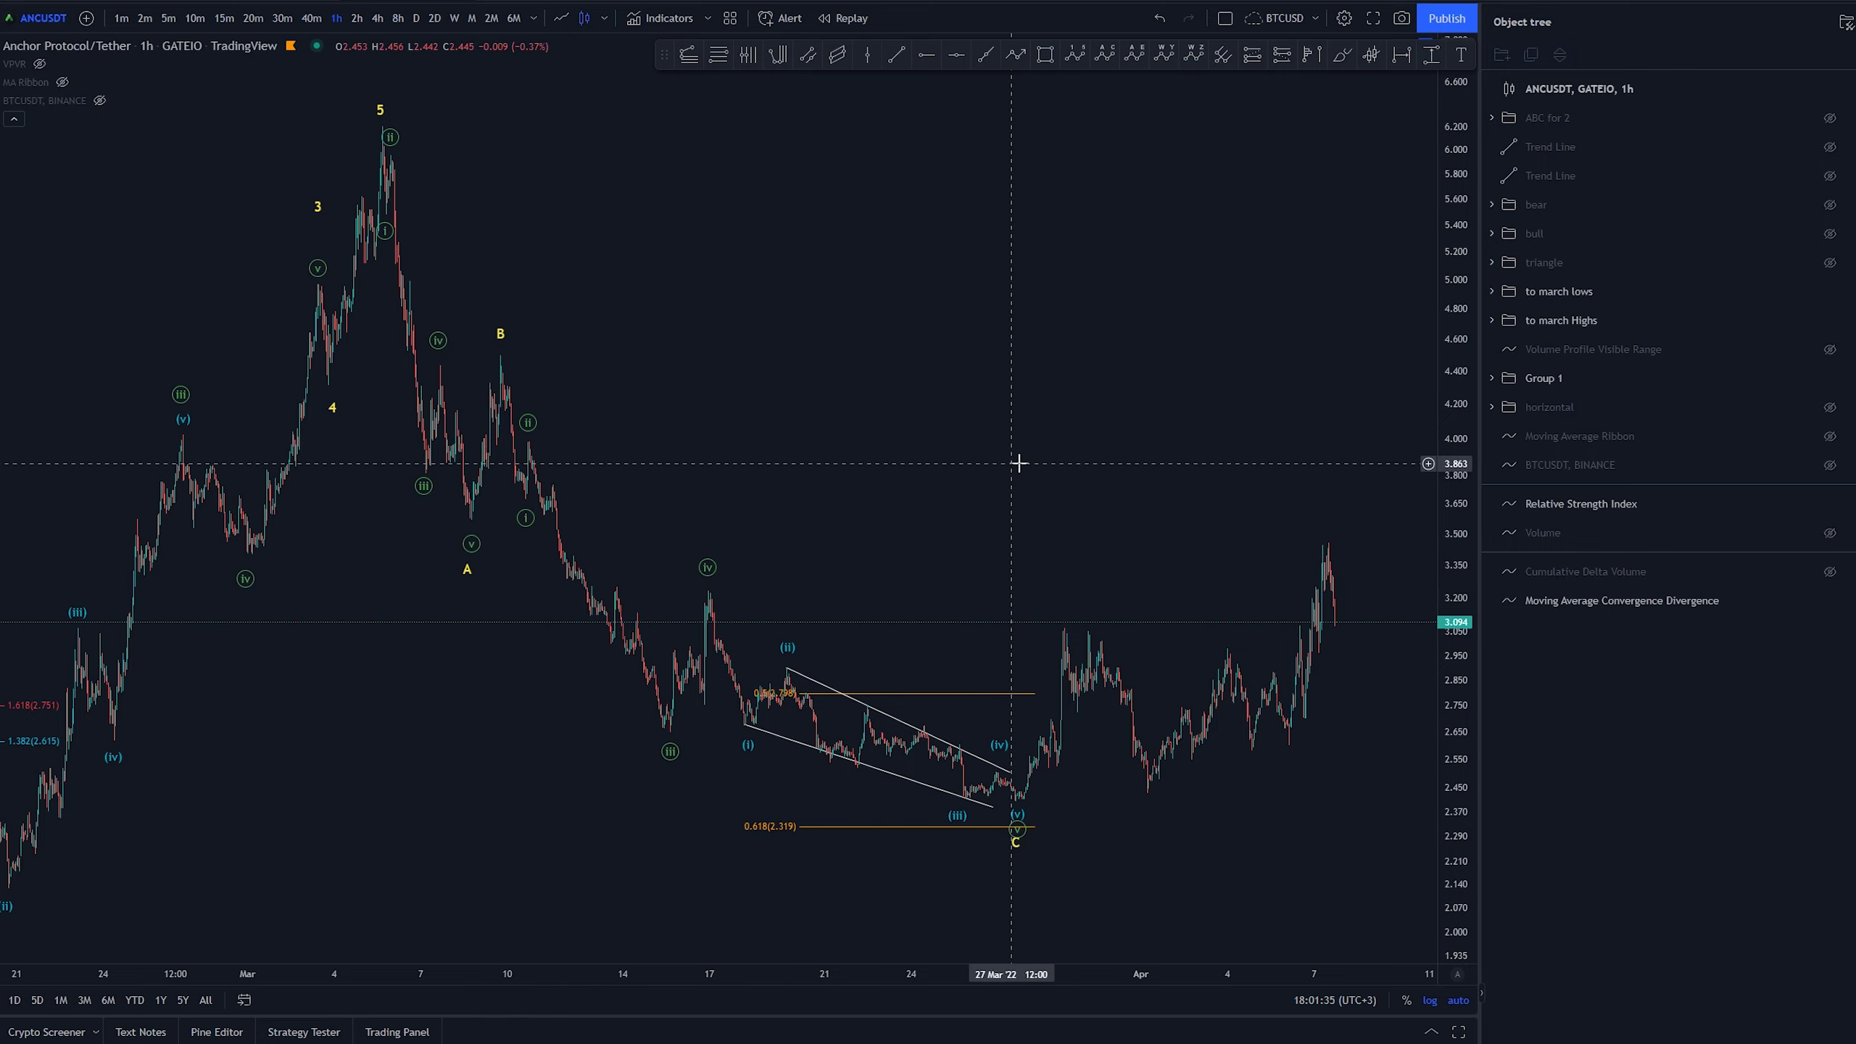
{"action": "scroll", "coordinate": [1166, 439], "scroll_direction": "down", "scroll_amount": 2}
{"action": "left_click_drag", "start_coordinate": [1166, 439], "coordinate": [928, 380]}
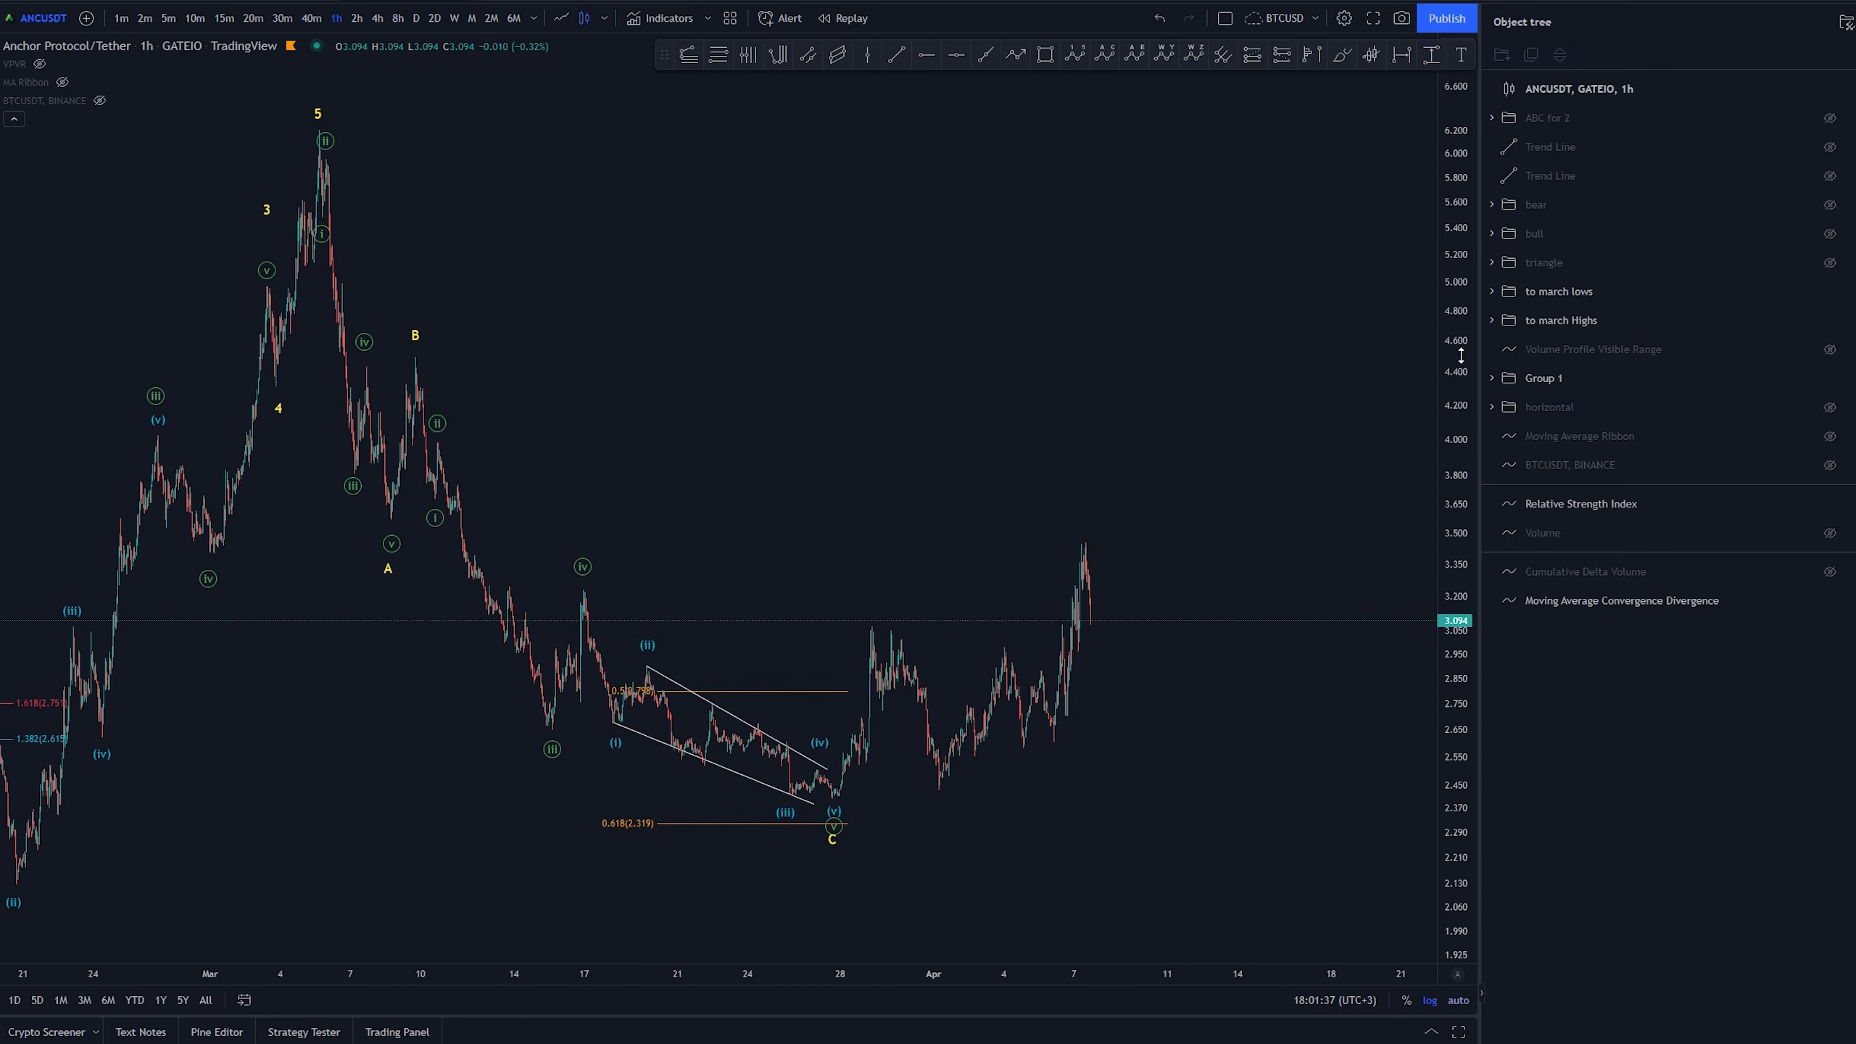
{"action": "left_click", "coordinate": [1830, 264]}
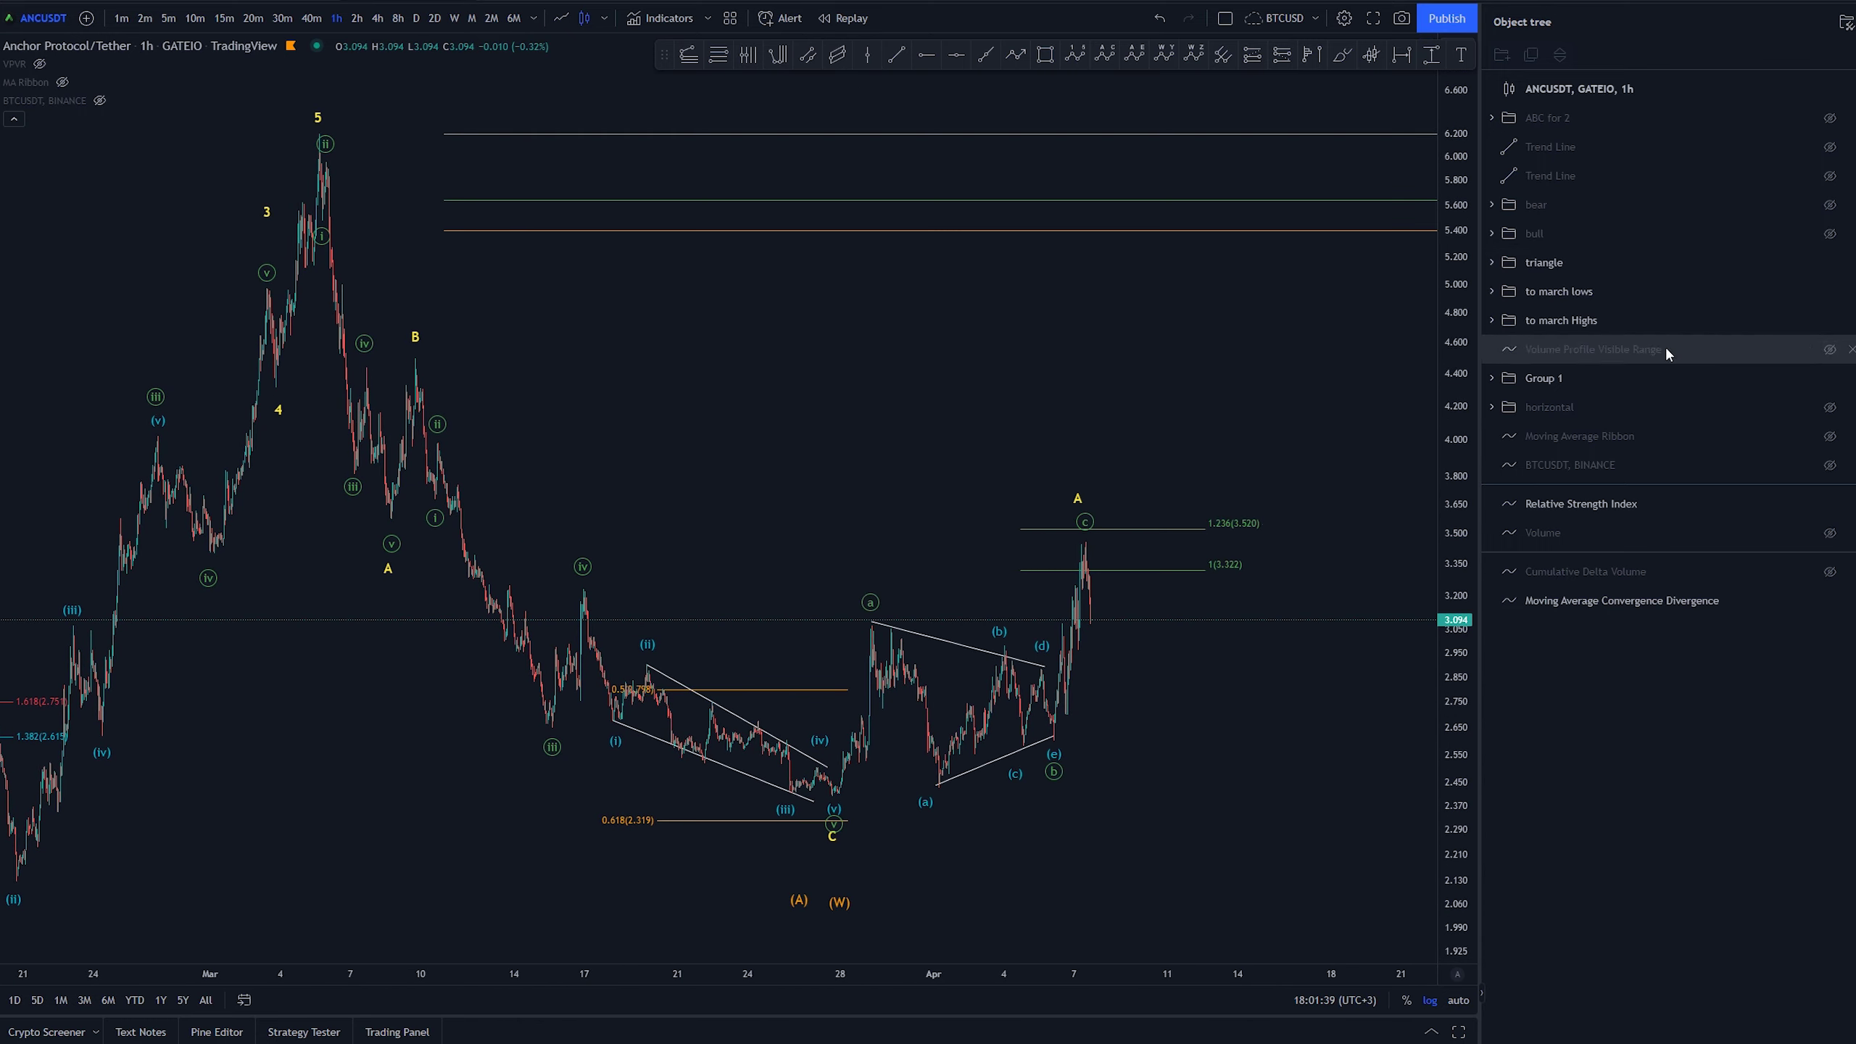
{"action": "left_click_drag", "start_coordinate": [1057, 377], "coordinate": [965, 377]}
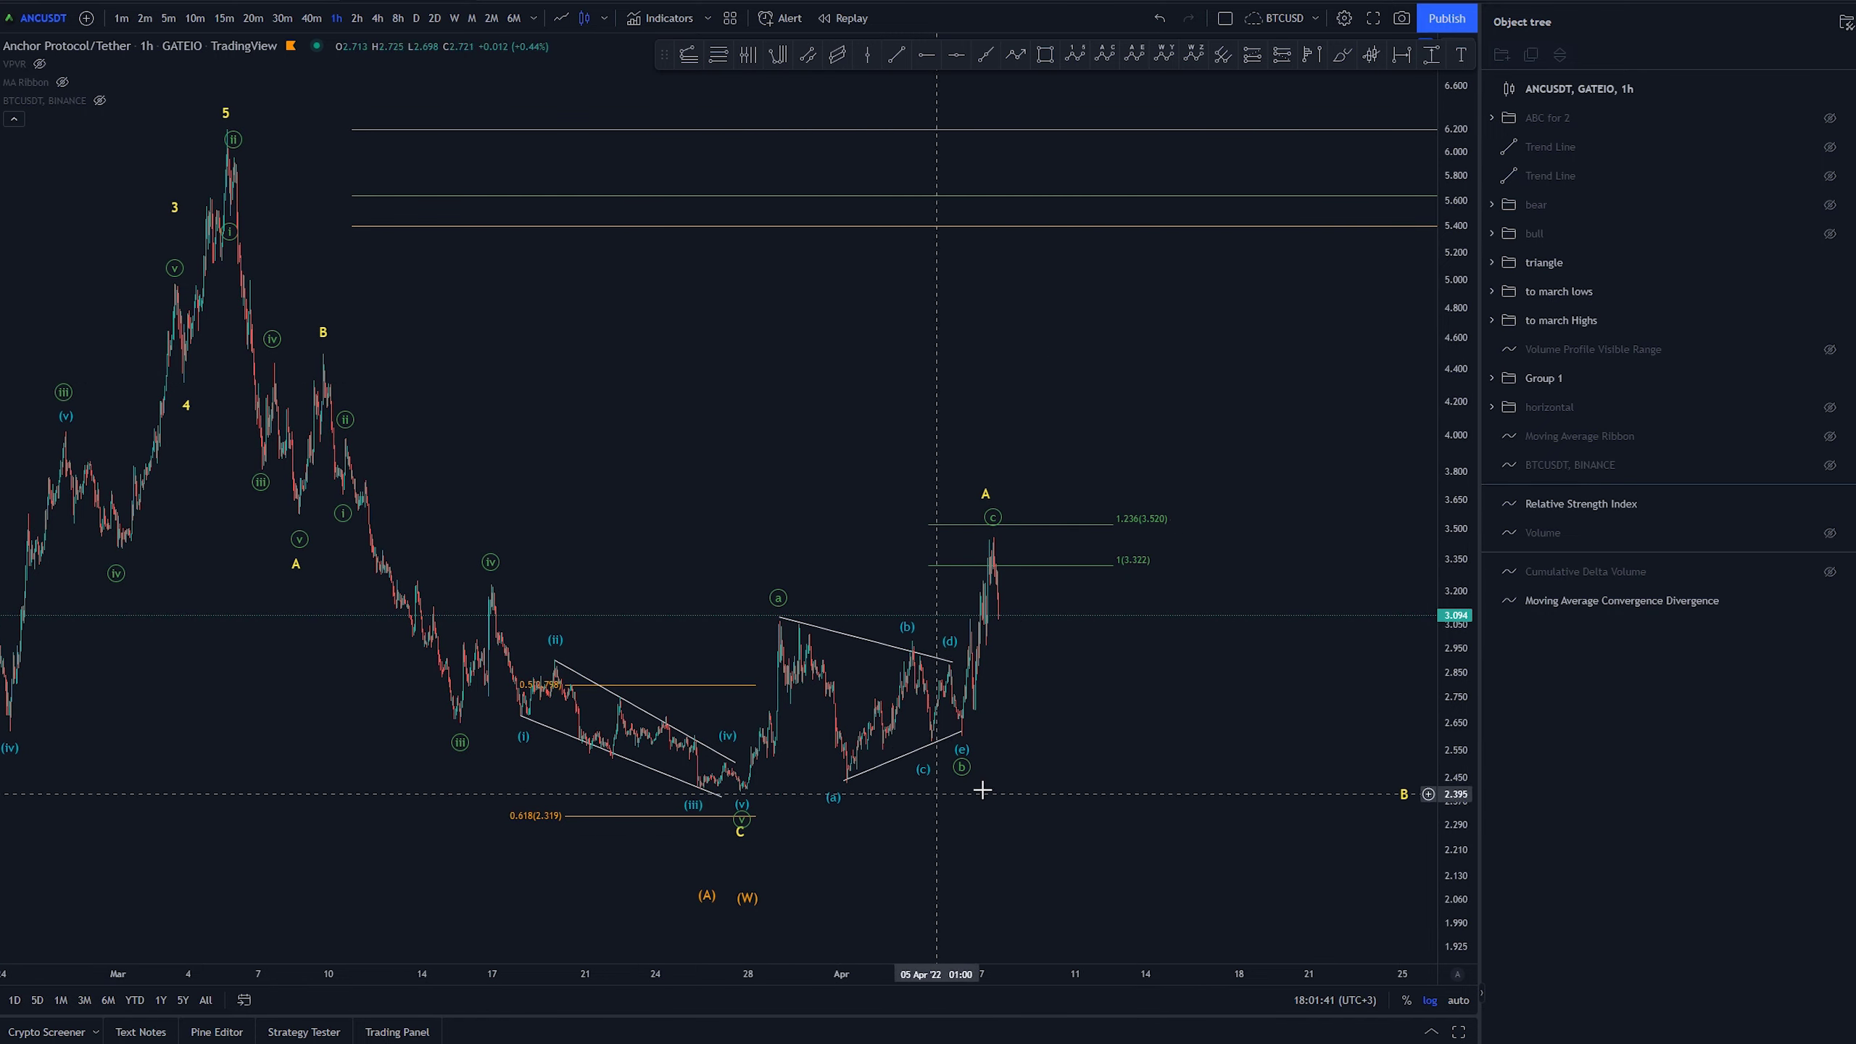
{"action": "scroll", "coordinate": [1143, 833], "scroll_direction": "up", "scroll_amount": 2}
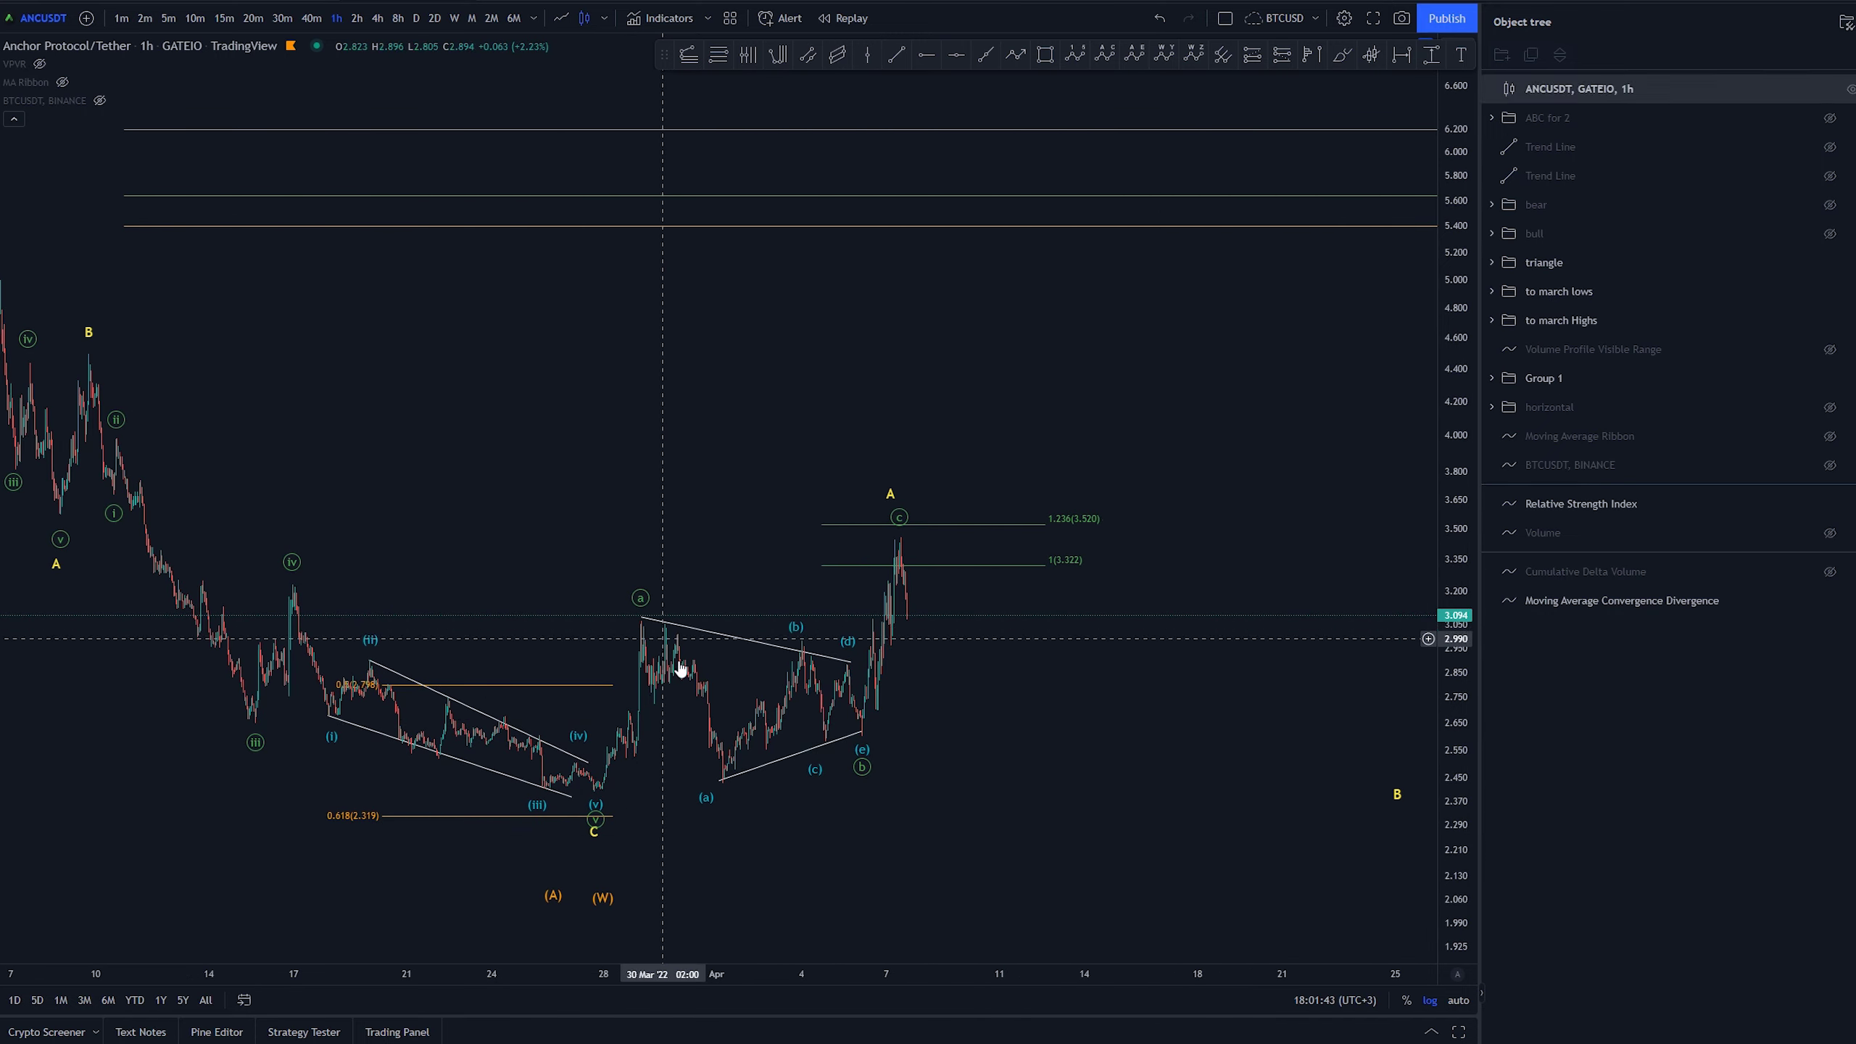
{"action": "left_click_drag", "start_coordinate": [1084, 793], "coordinate": [1087, 697]}
{"action": "double_click", "coordinate": [1087, 697]}
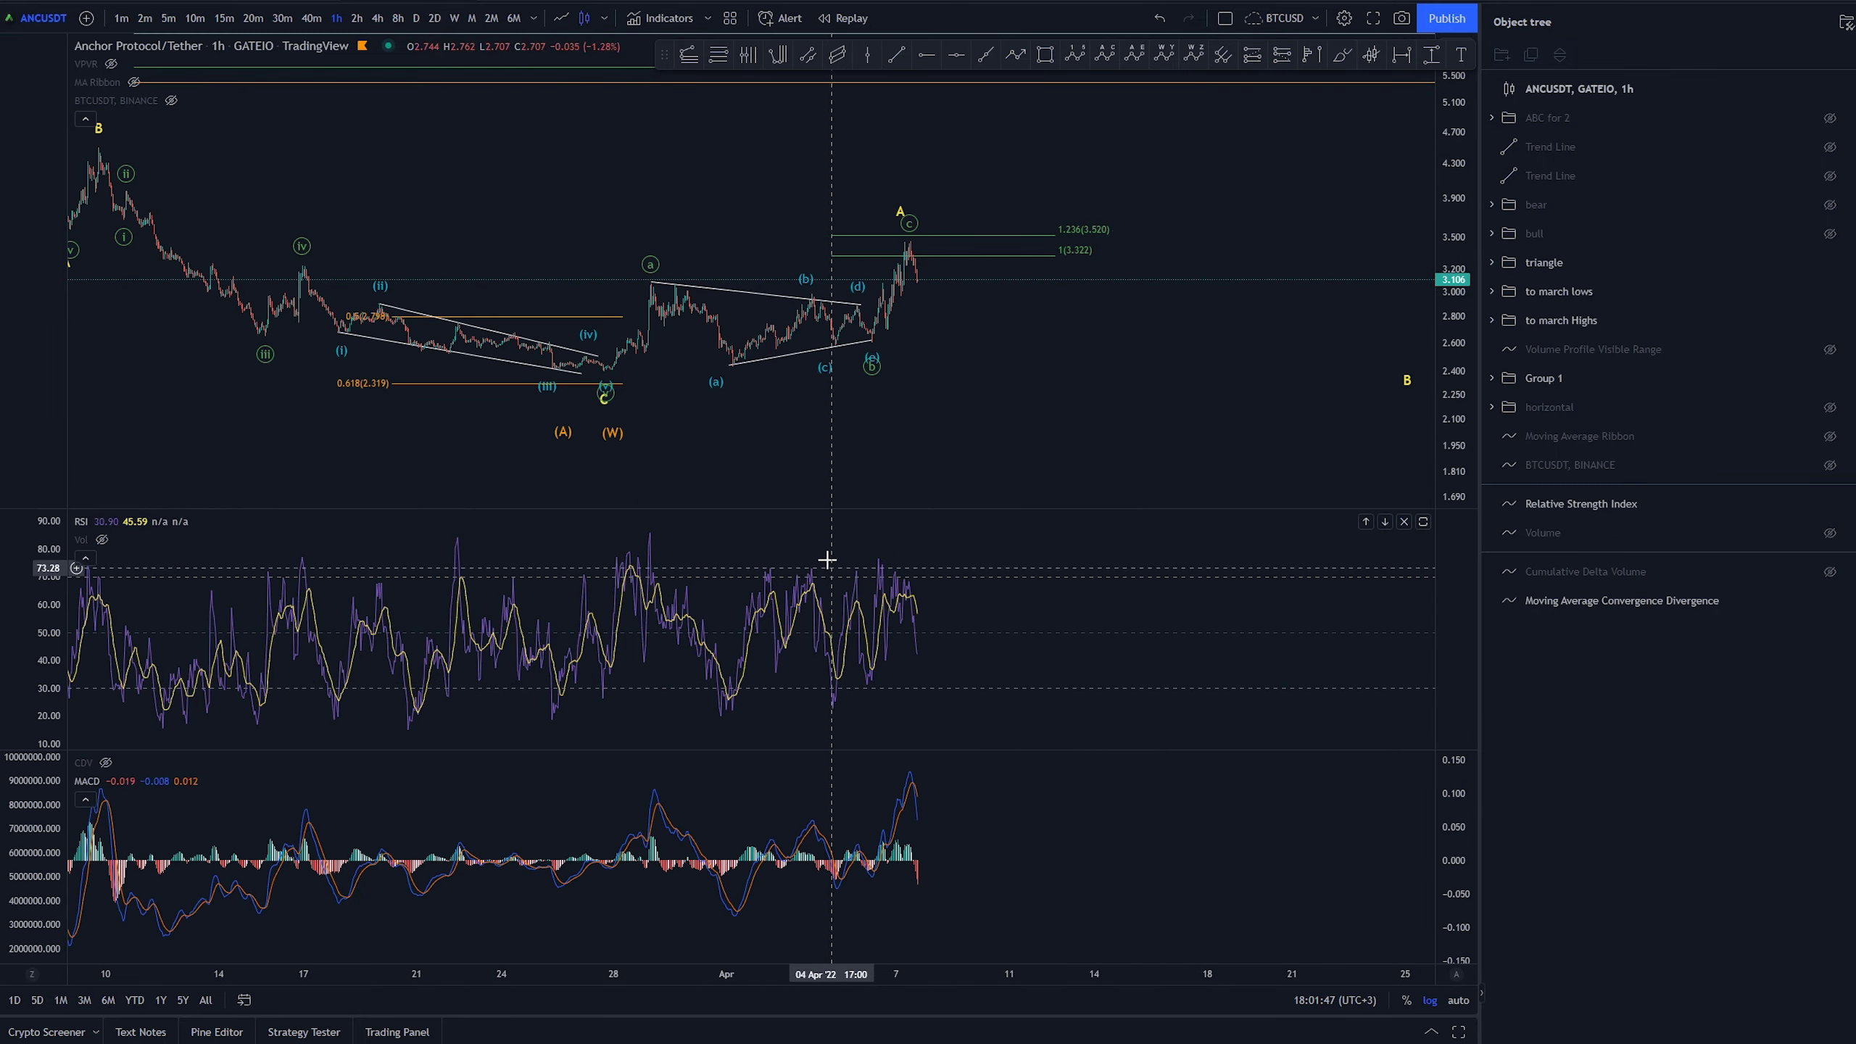
{"action": "left_click", "coordinate": [356, 18]}
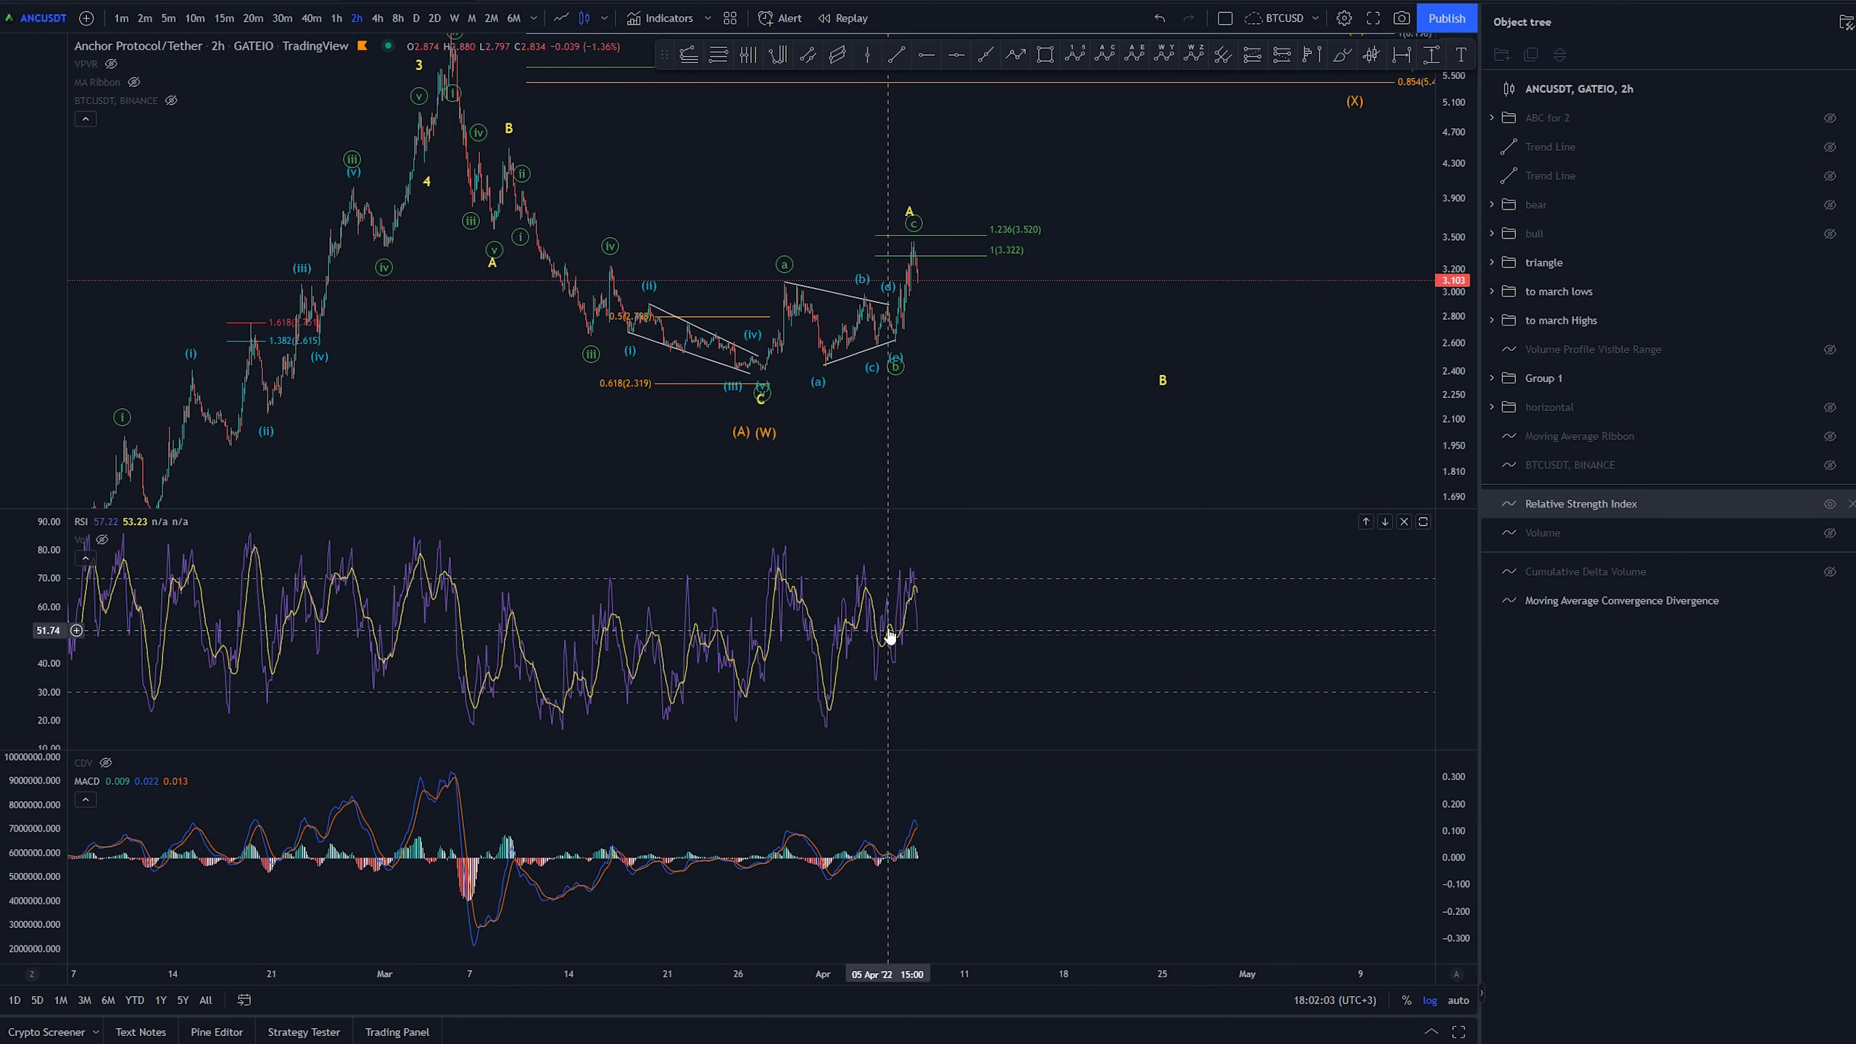
{"action": "scroll", "coordinate": [945, 415], "scroll_direction": "up", "scroll_amount": 5}
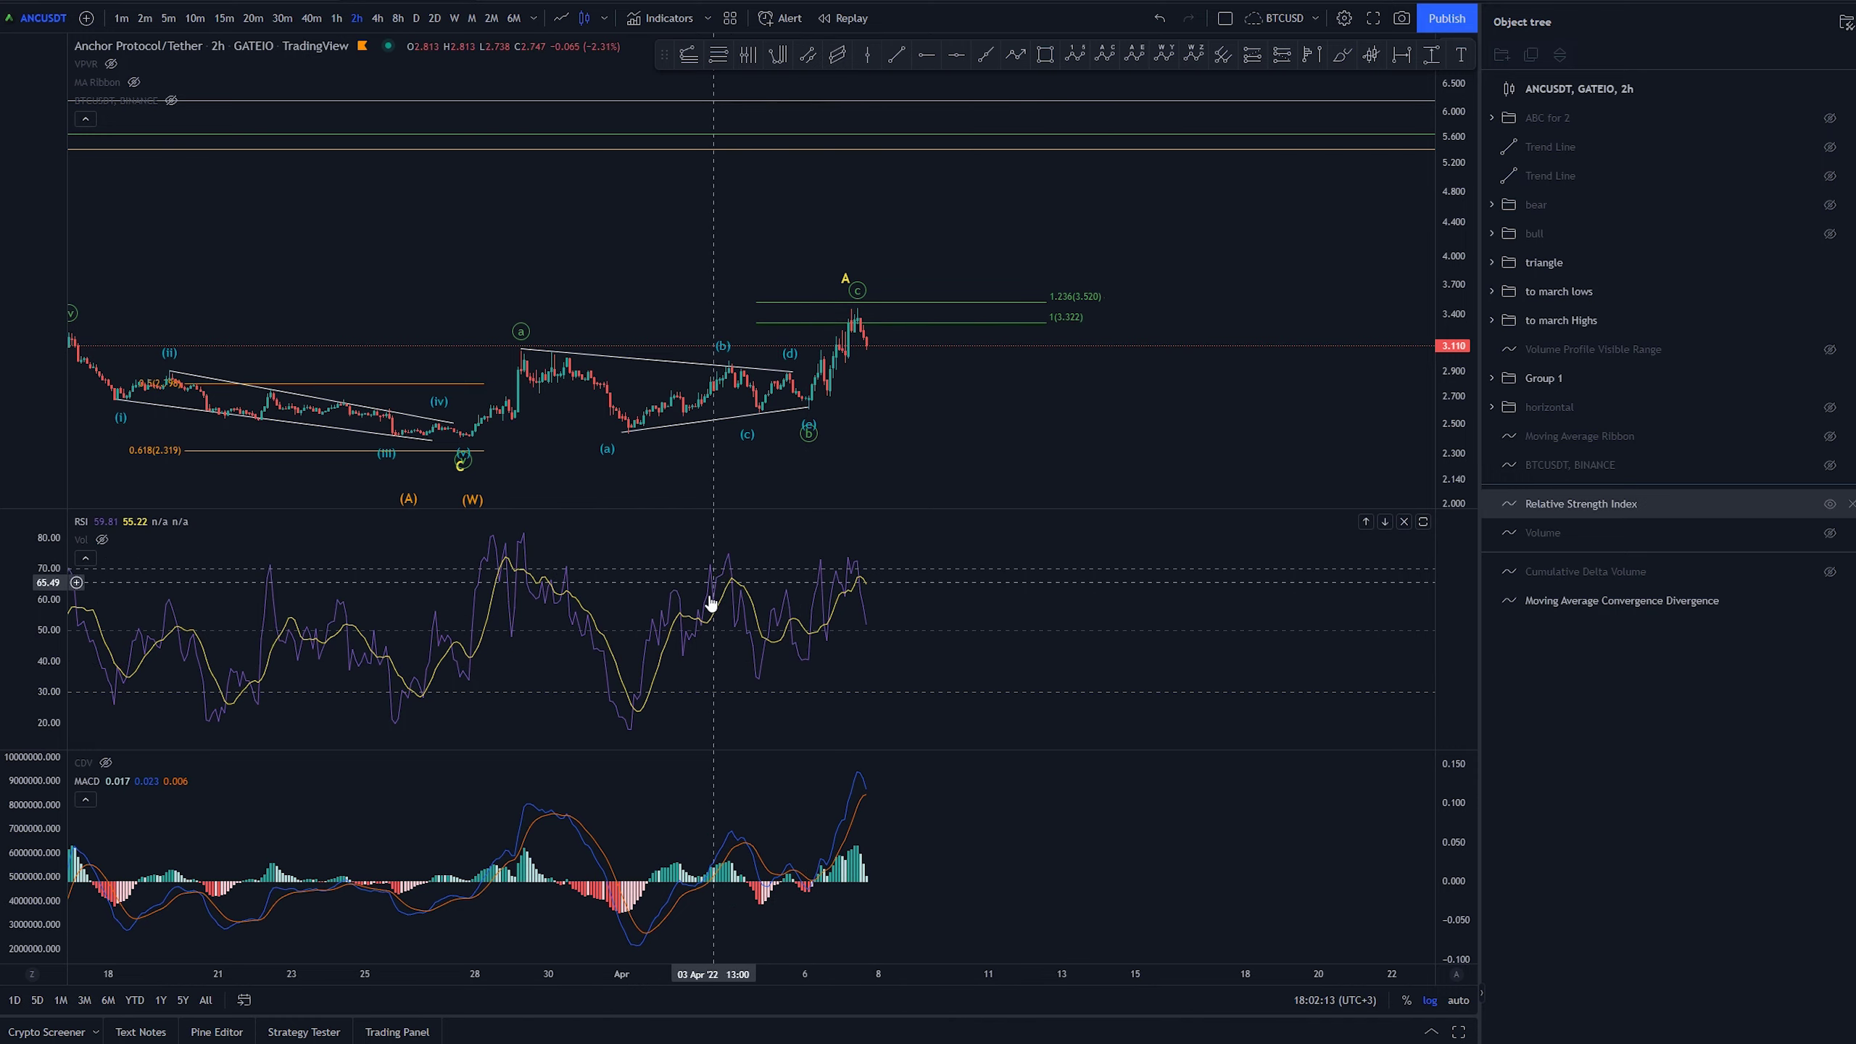
- Switch to the 1-hour chart and frame the final rally into wave A
{"action": "left_click", "coordinate": [332, 20]}
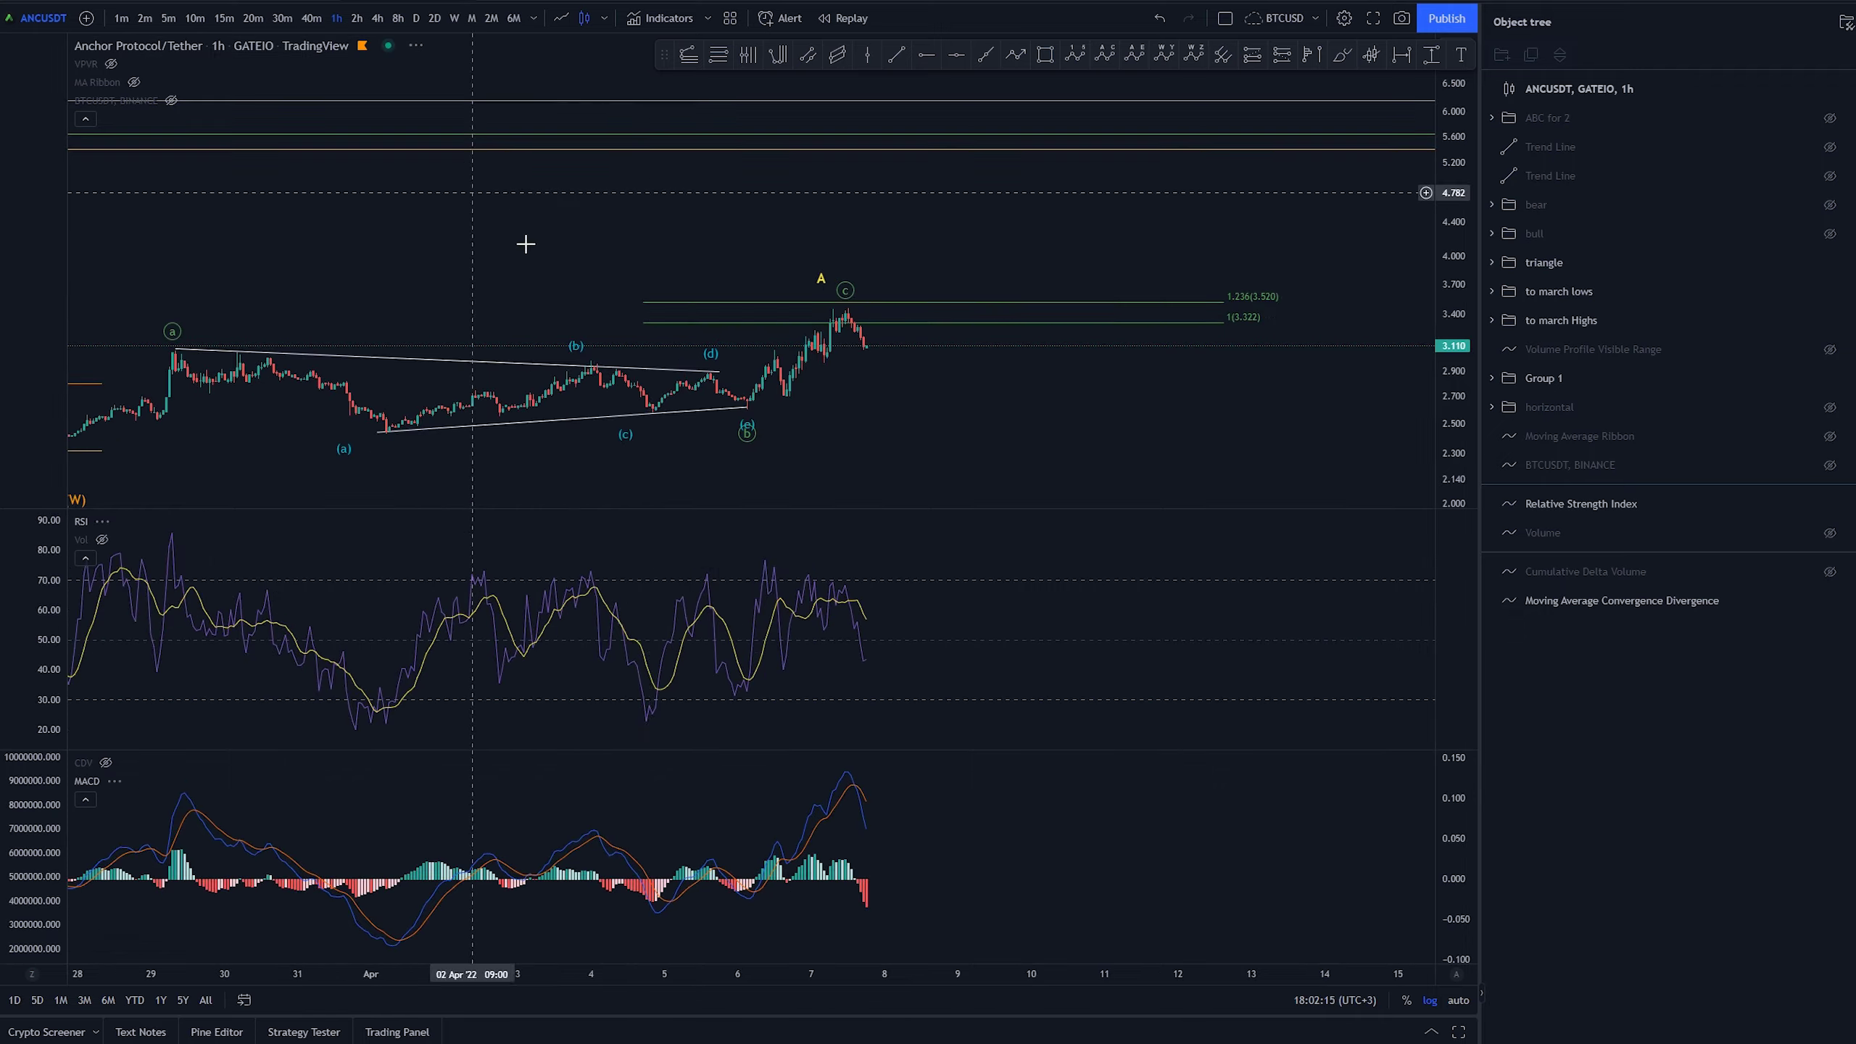
{"action": "scroll", "coordinate": [1156, 430], "scroll_direction": "down", "scroll_amount": 5}
{"action": "left_click_drag", "start_coordinate": [1162, 238], "coordinate": [621, 234]}
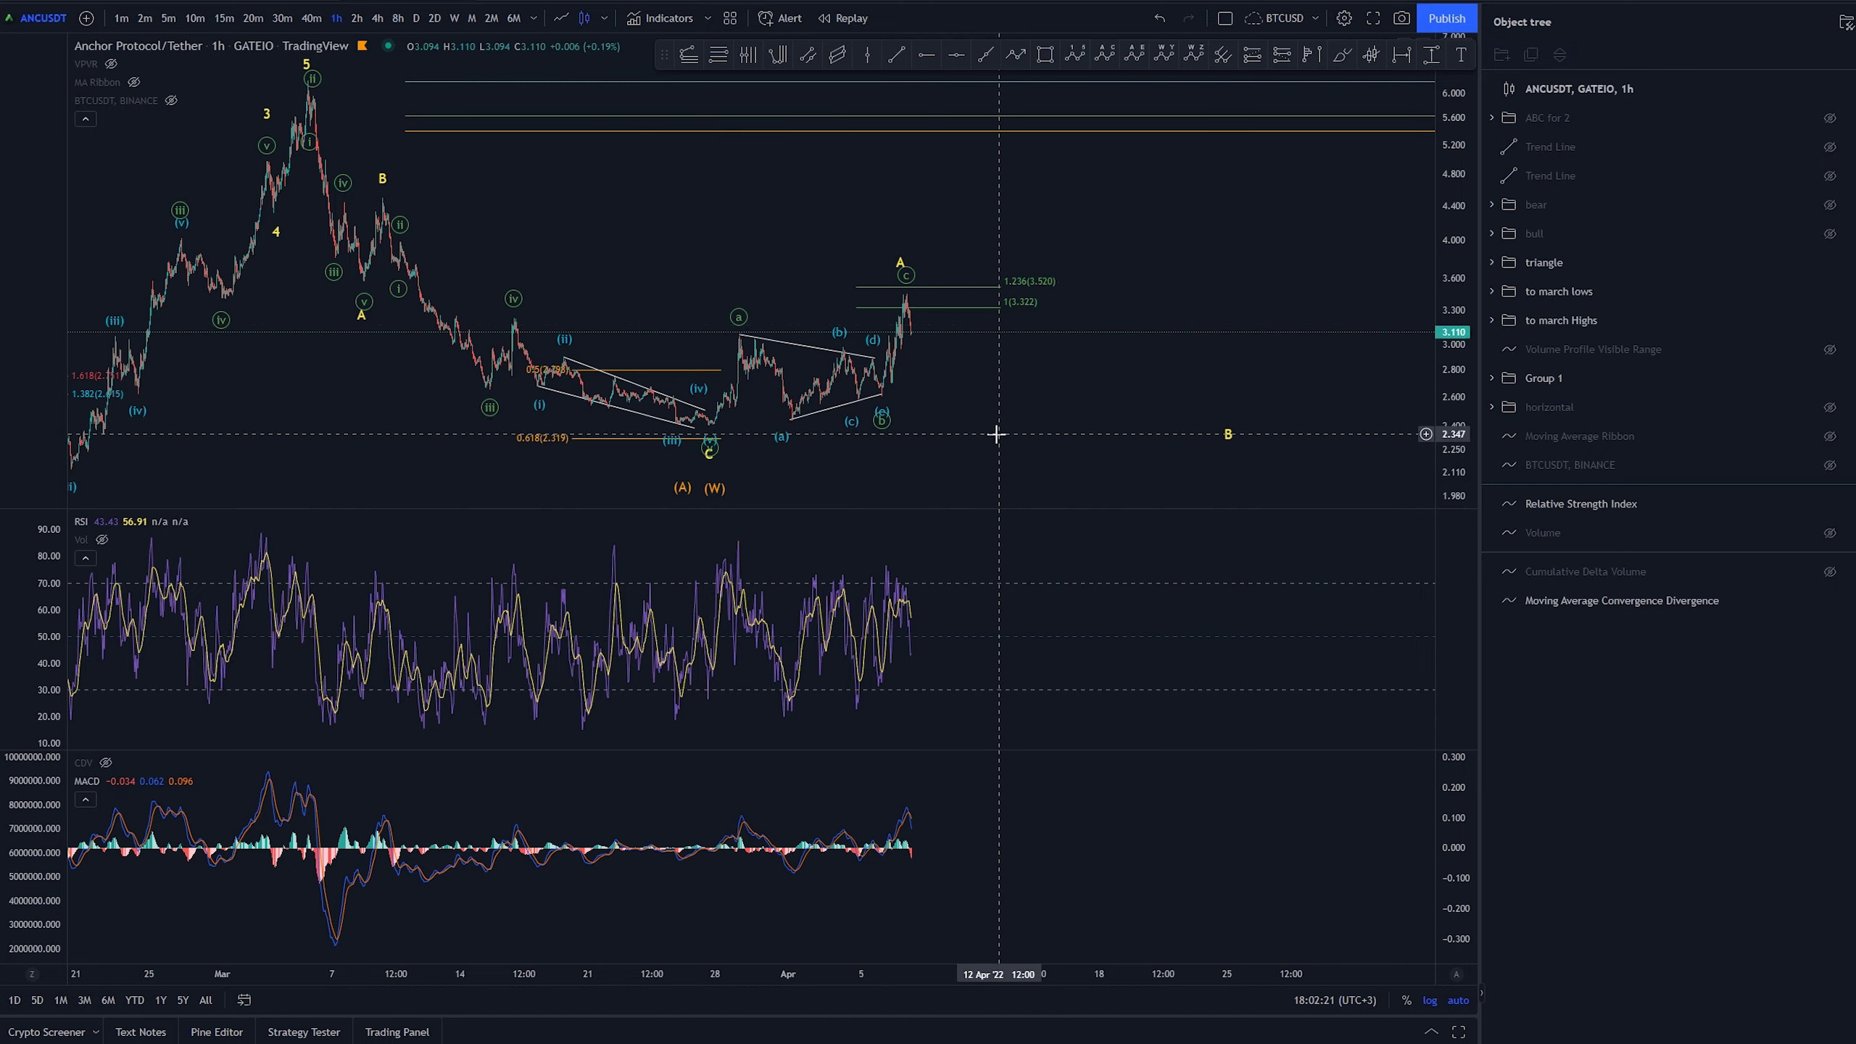
{"action": "scroll", "coordinate": [995, 435], "scroll_direction": "up", "scroll_amount": 4}
{"action": "left_click_drag", "start_coordinate": [756, 385], "coordinate": [1242, 460]}
{"action": "scroll", "coordinate": [1243, 459], "scroll_direction": "up", "scroll_amount": 5}
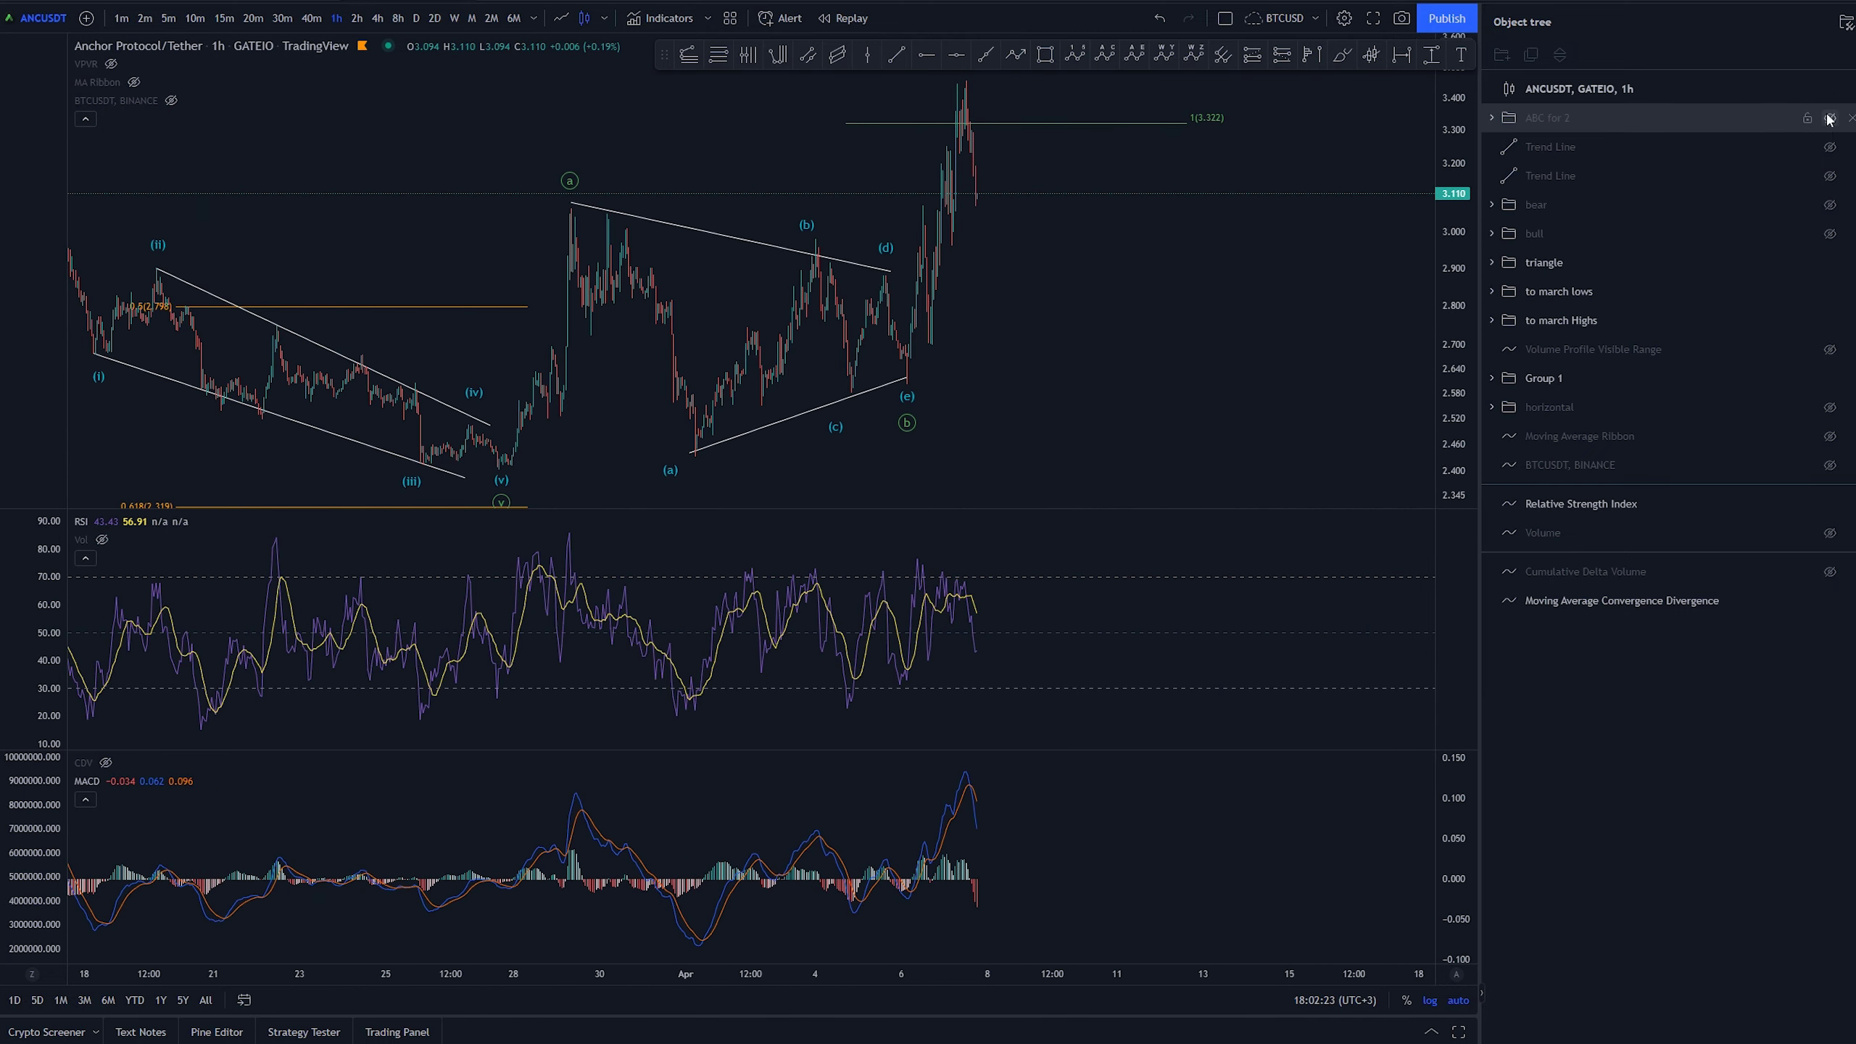
- Unhide both wedge trend lines in the Object tree and centre the wedge
{"action": "left_click", "coordinate": [1831, 147]}
{"action": "left_click", "coordinate": [1811, 174]}
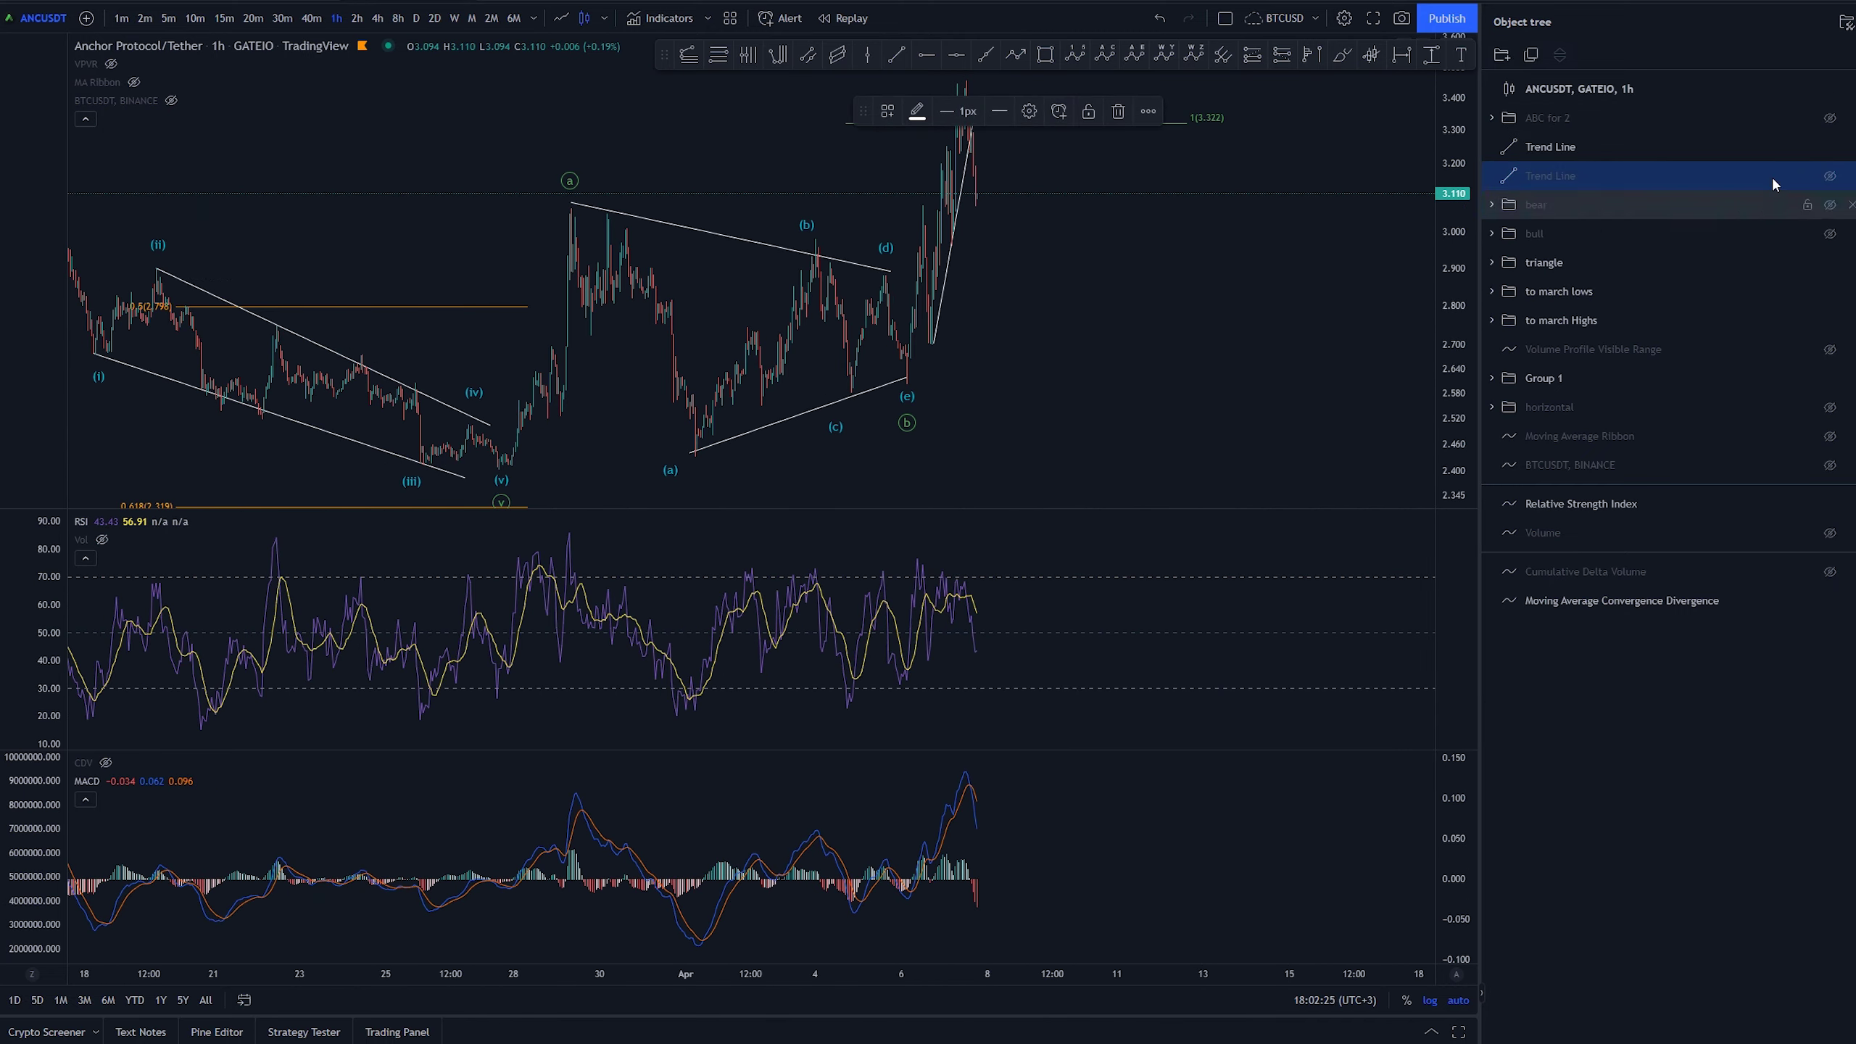
{"action": "left_click", "coordinate": [1831, 177]}
{"action": "scroll", "coordinate": [1169, 387], "scroll_direction": "up", "scroll_amount": 5}
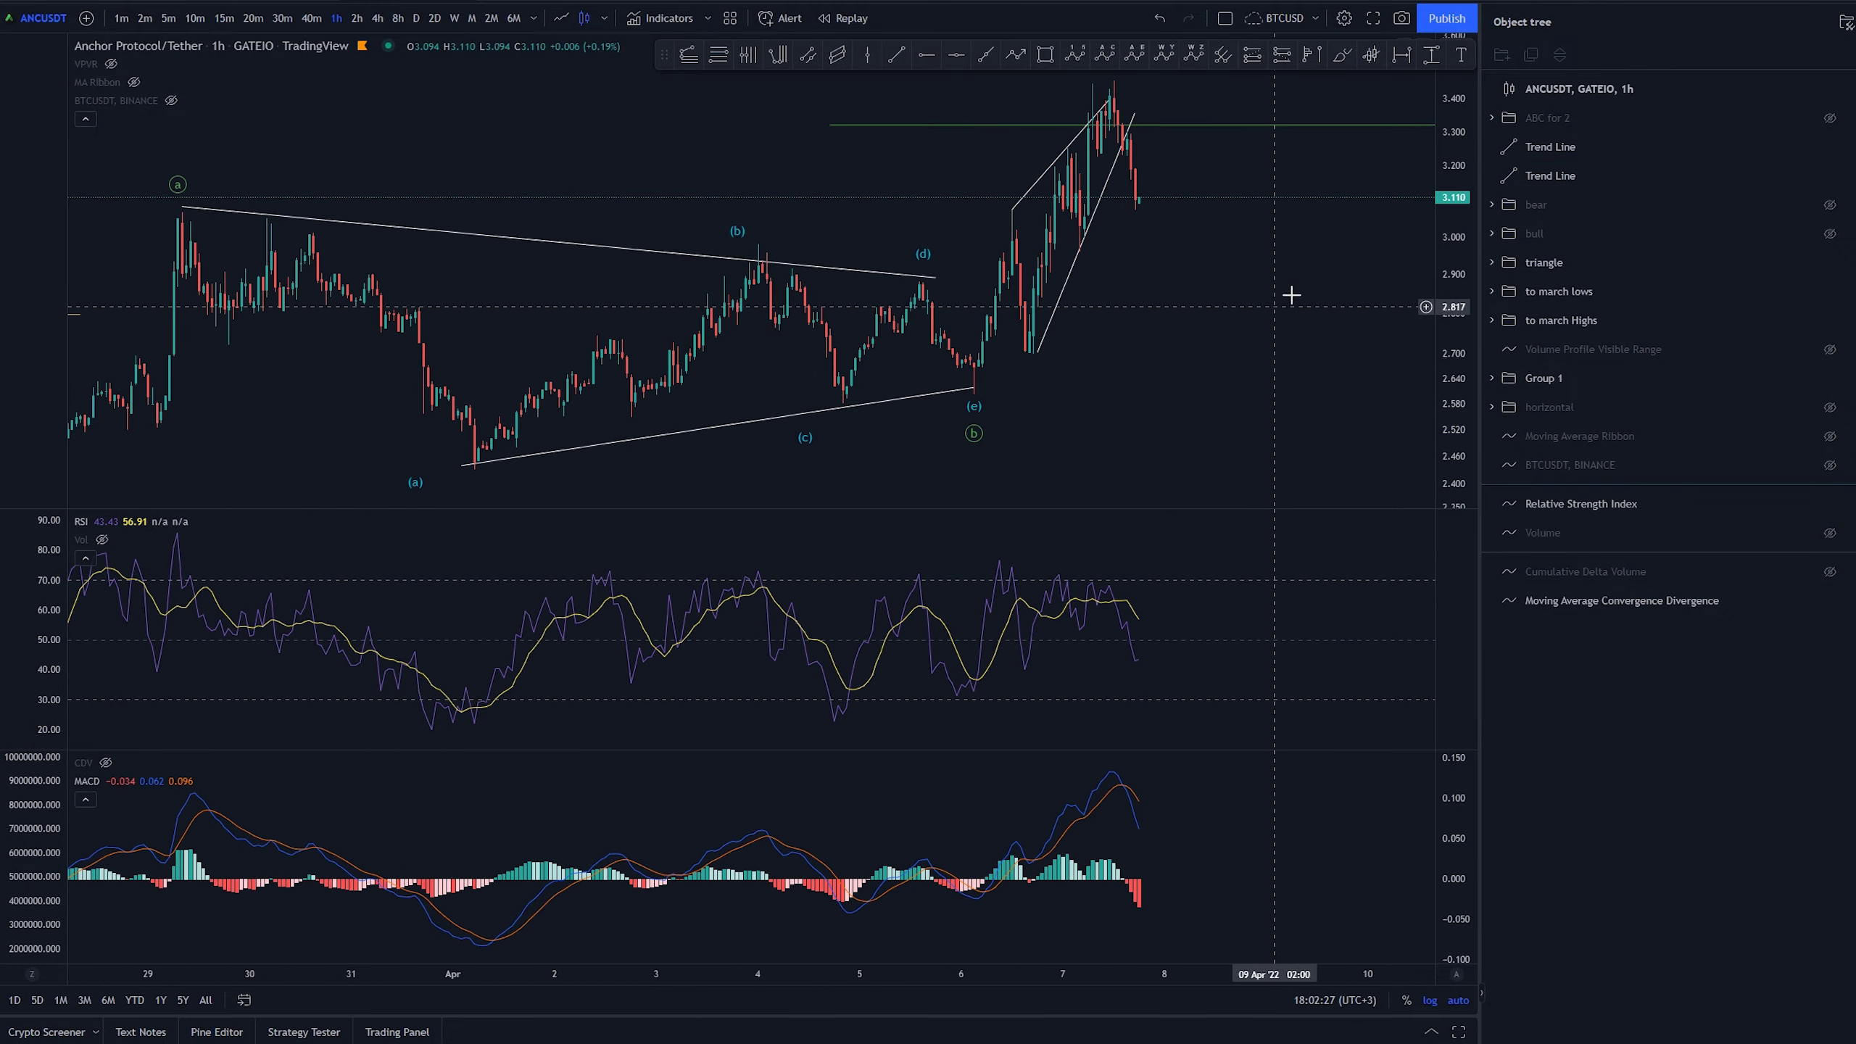
{"action": "left_click_drag", "start_coordinate": [1457, 151], "coordinate": [1456, 252]}
{"action": "left_click_drag", "start_coordinate": [1263, 352], "coordinate": [1106, 432]}
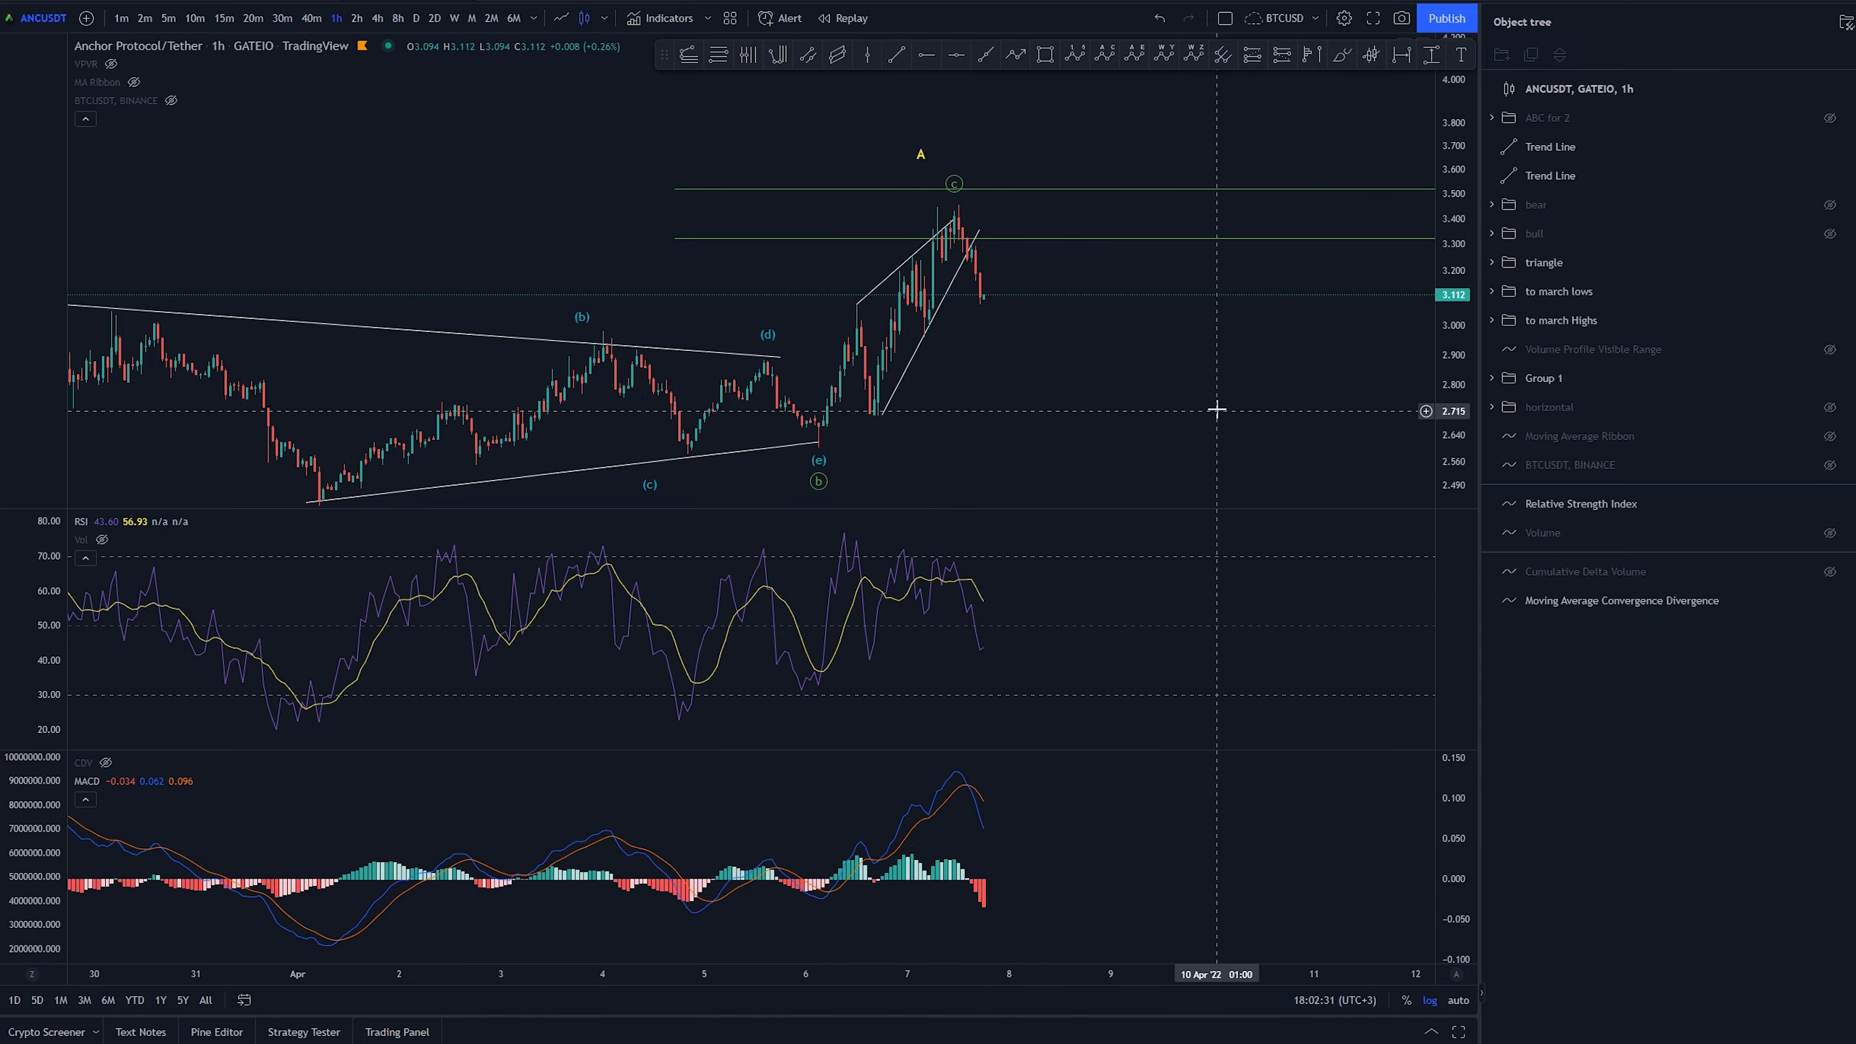
{"action": "scroll", "coordinate": [1242, 379], "scroll_direction": "down", "scroll_amount": 3}
- Reposition the endpoint of the wedge's upper trend line
{"action": "left_click", "coordinate": [1136, 231]}
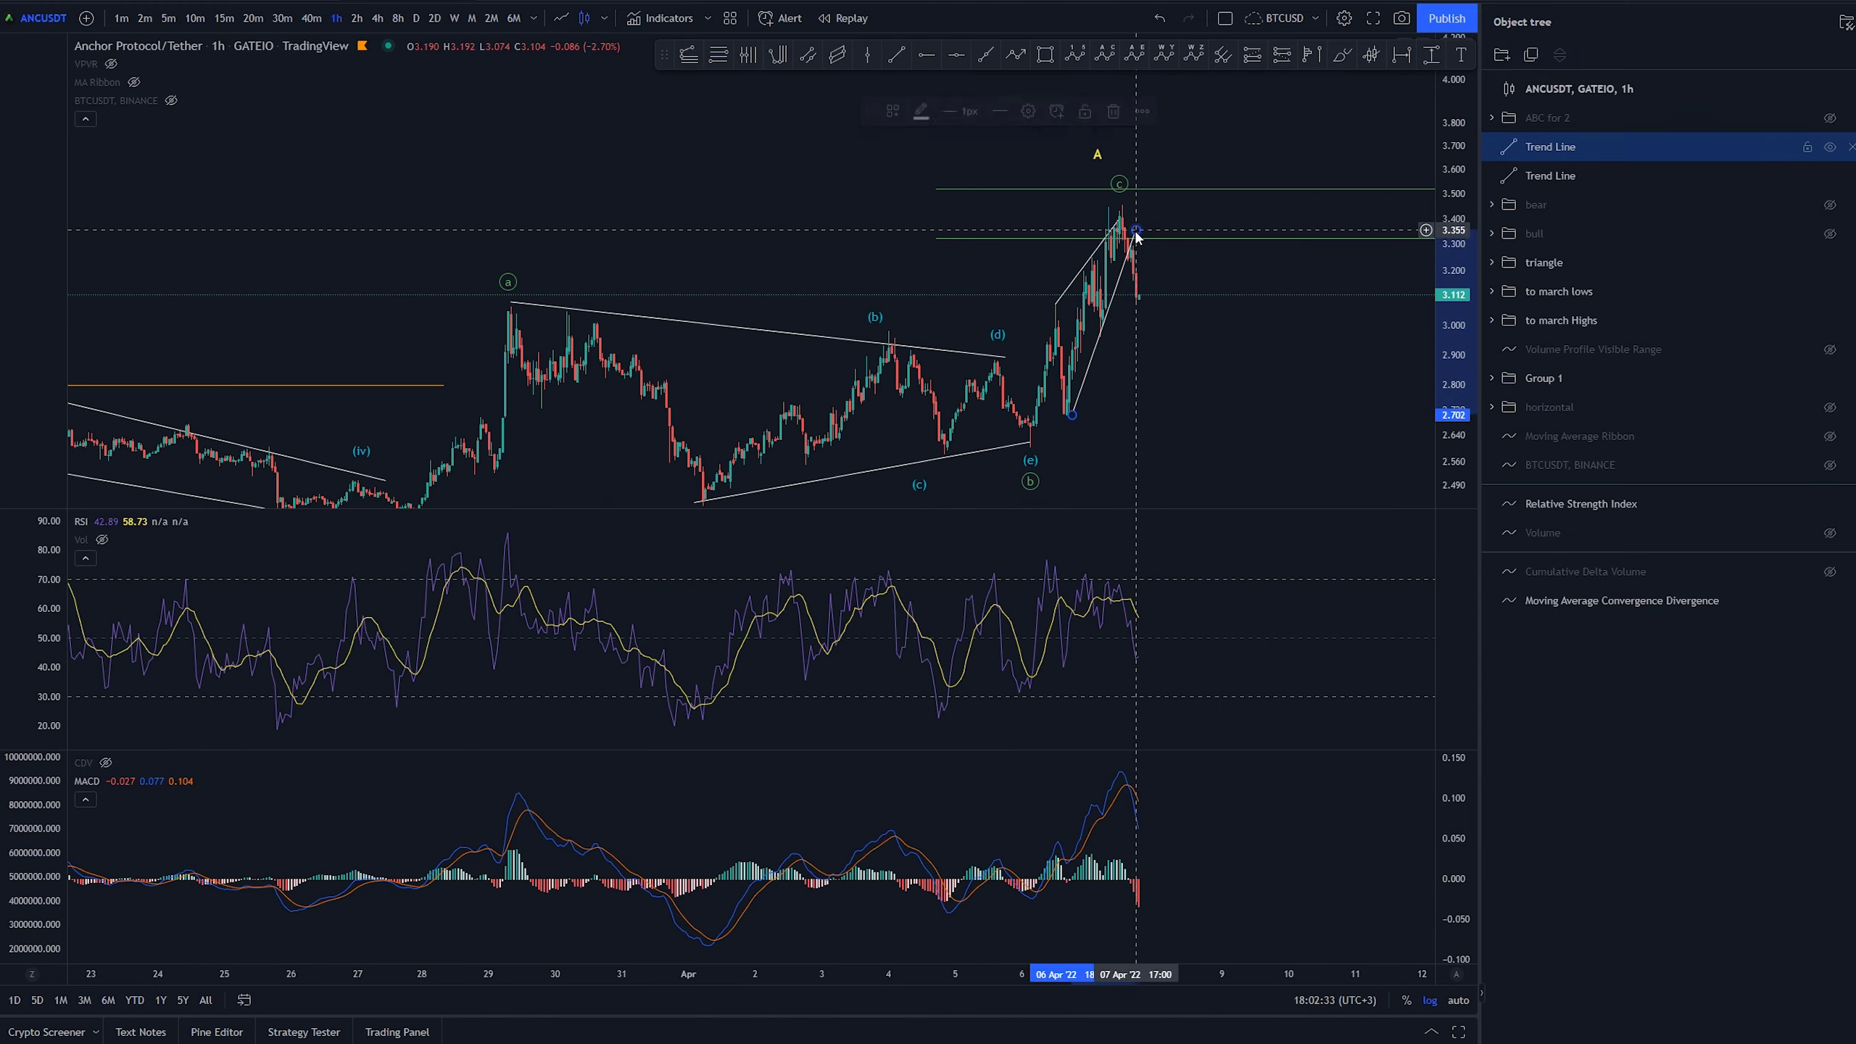
{"action": "left_click_drag", "start_coordinate": [1123, 241], "coordinate": [1123, 241]}
{"action": "left_click_drag", "start_coordinate": [1244, 433], "coordinate": [1055, 434]}
{"action": "scroll", "coordinate": [1052, 379], "scroll_direction": "down", "scroll_amount": 2}
{"action": "left_click_drag", "start_coordinate": [1271, 443], "coordinate": [1362, 264]}
{"action": "left_click_drag", "start_coordinate": [1458, 166], "coordinate": [1456, 428]}
{"action": "scroll", "coordinate": [1356, 368], "scroll_direction": "down", "scroll_amount": 3}
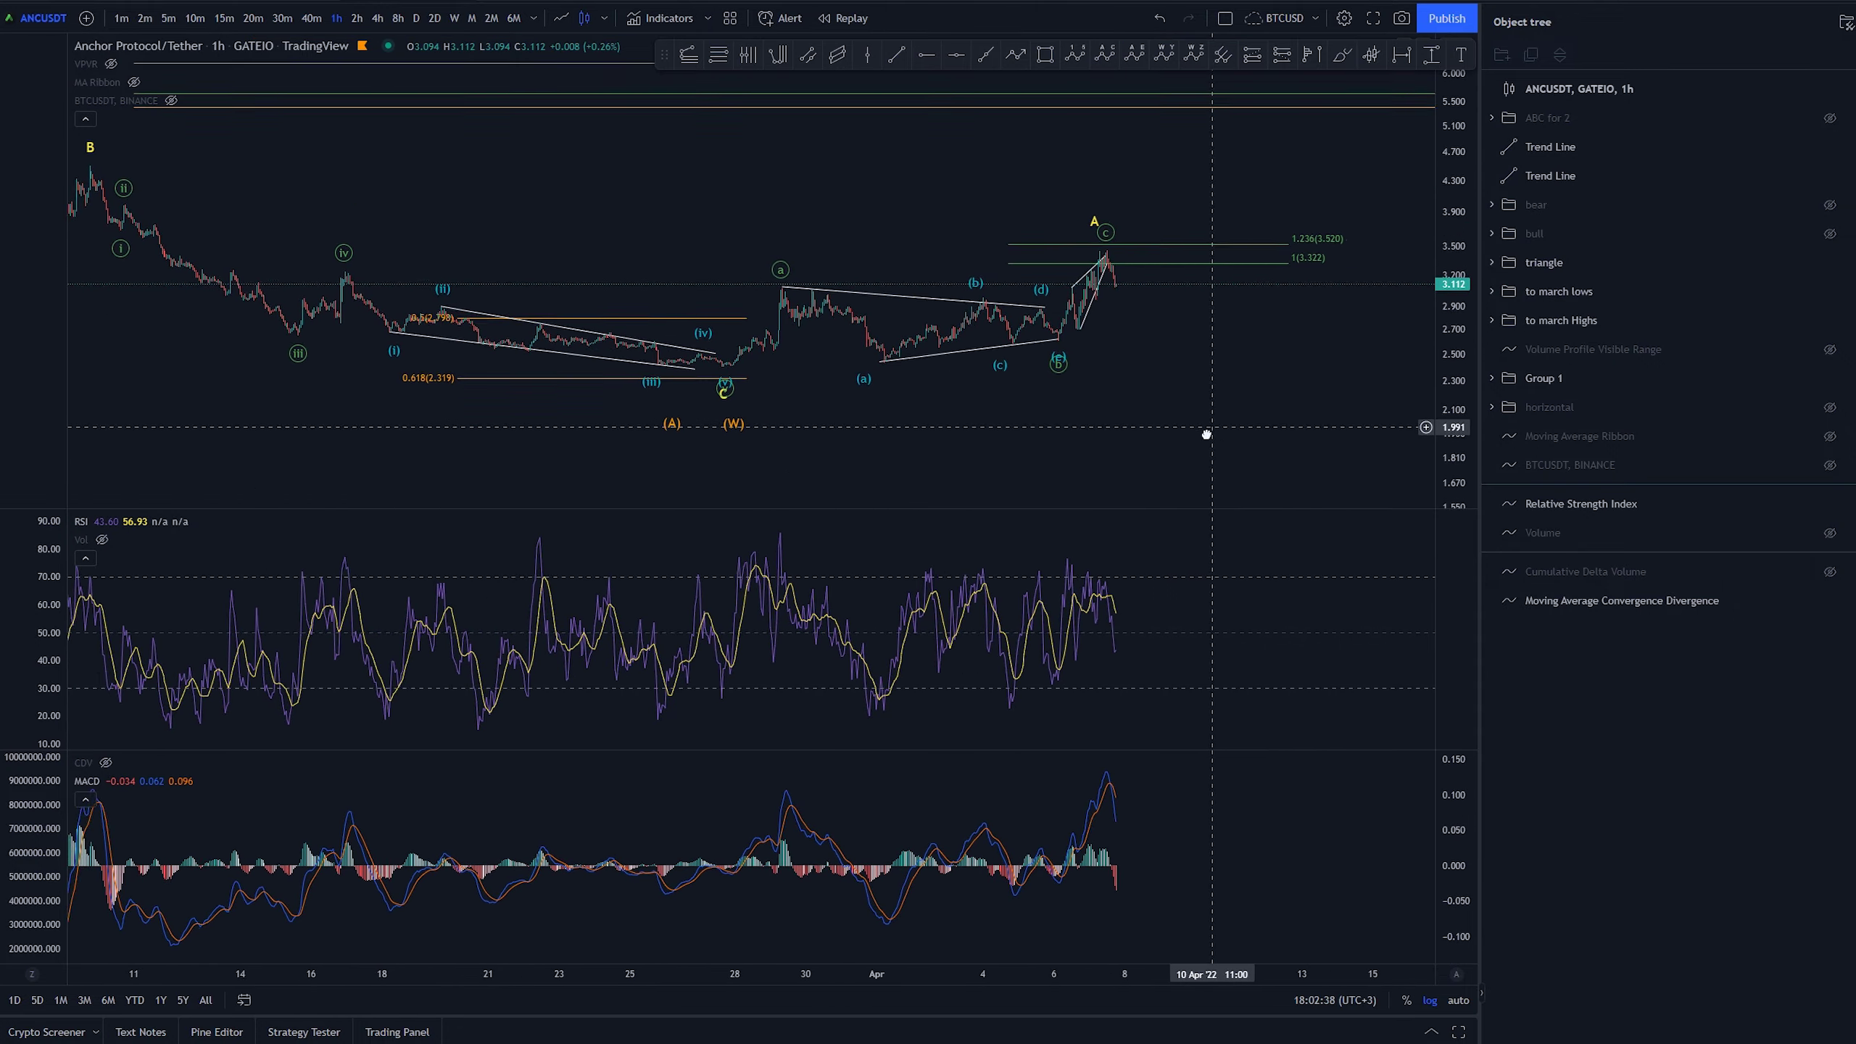
- Switch to the 2-hour timeframe and maximize the price pane, hiding RSI and MACD
{"action": "left_click", "coordinate": [356, 18]}
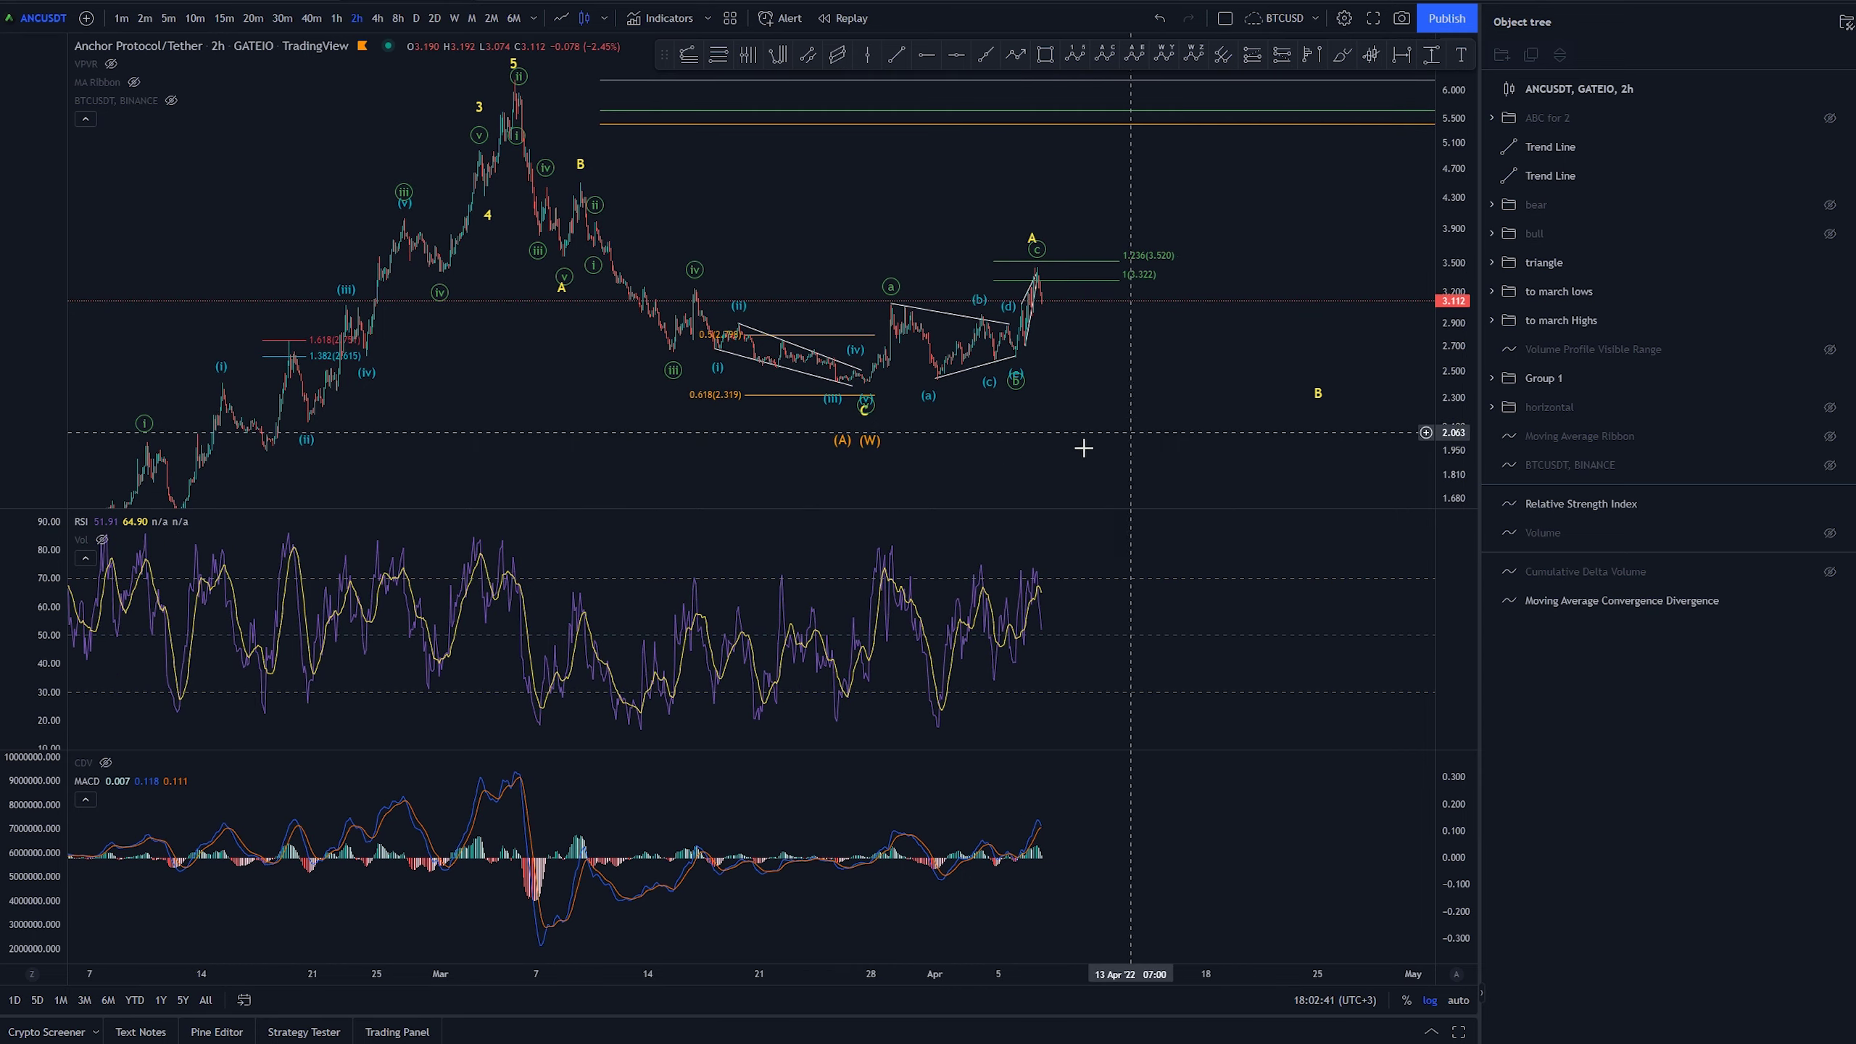
{"action": "scroll", "coordinate": [1045, 458], "scroll_direction": "up", "scroll_amount": 4}
{"action": "scroll", "coordinate": [1000, 370], "scroll_direction": "down", "scroll_amount": 3}
{"action": "left_click_drag", "start_coordinate": [1135, 452], "coordinate": [1018, 332]}
{"action": "left_click_drag", "start_coordinate": [1453, 366], "coordinate": [1451, 669]}
{"action": "double_click", "coordinate": [978, 327]}
- Rescale and pan to bring the (B)/(X) targets near 5.4–6.2 and the (Y)(C) labels into view
{"action": "scroll", "coordinate": [1211, 675], "scroll_direction": "down", "scroll_amount": 4}
{"action": "left_click_drag", "start_coordinate": [1211, 676], "coordinate": [945, 906]}
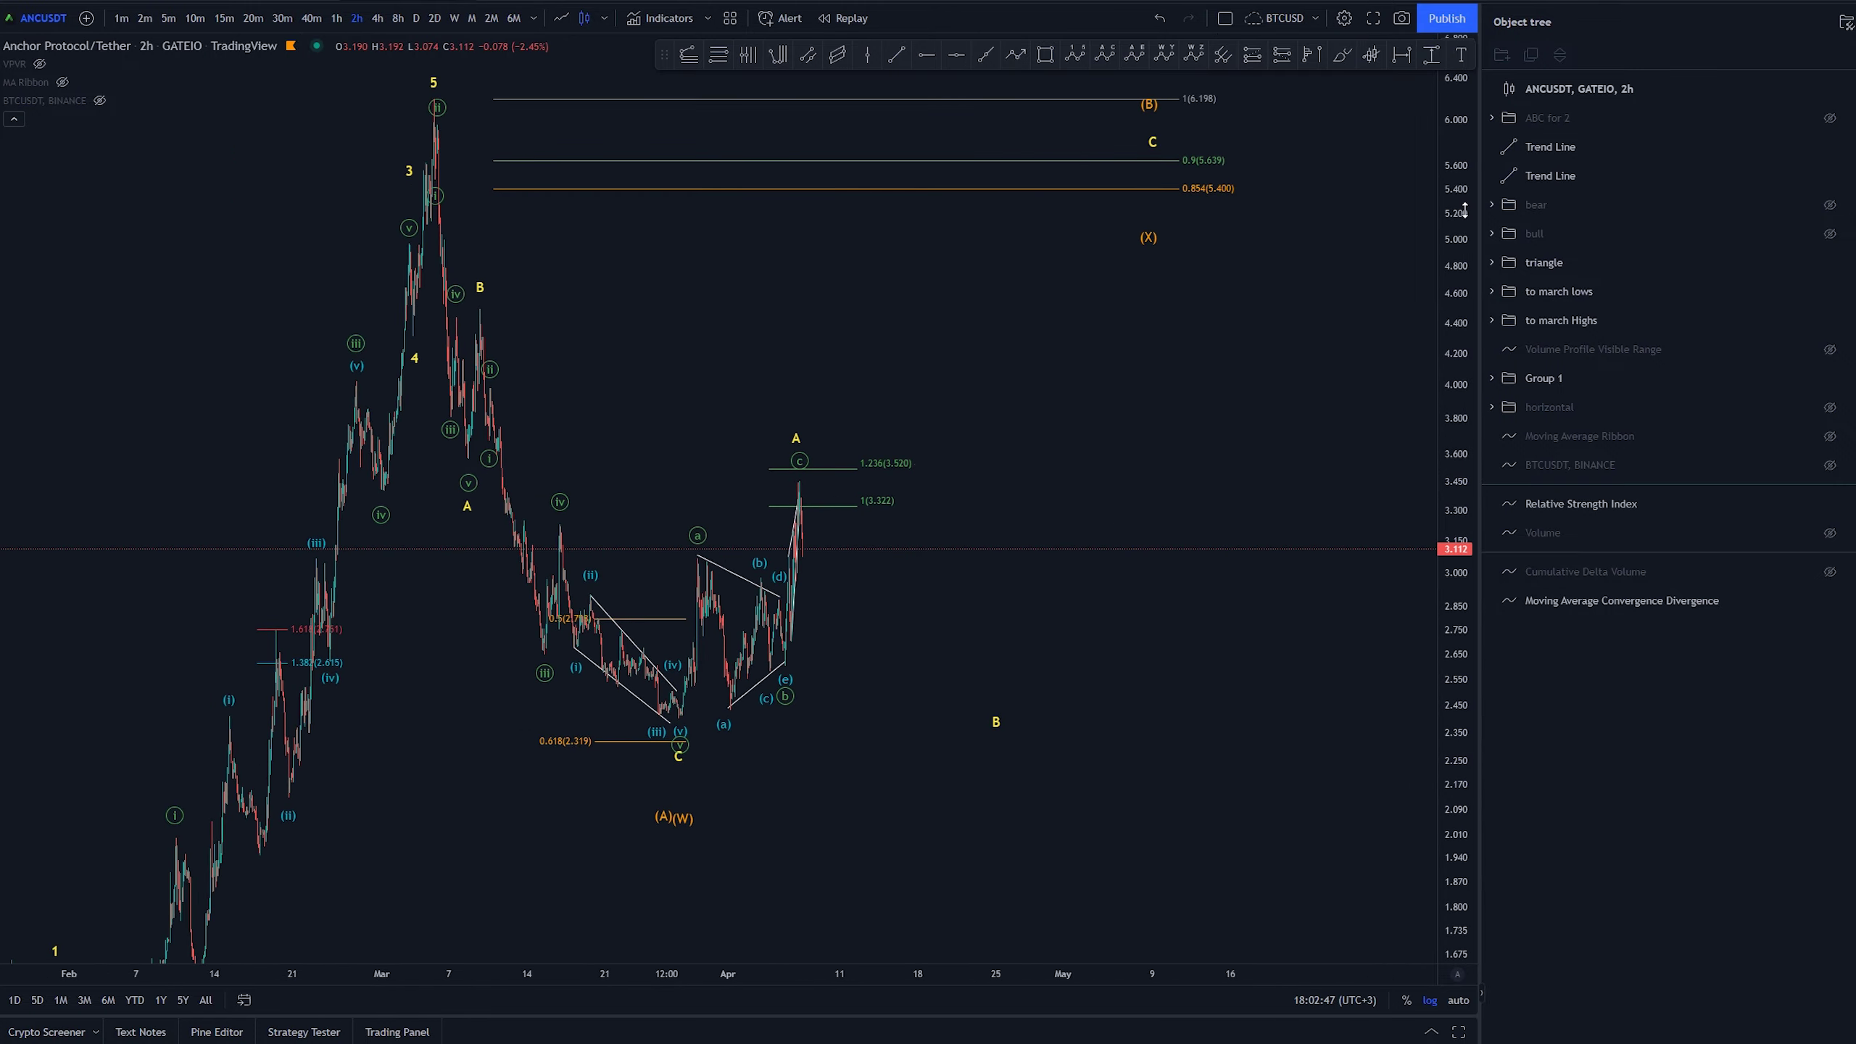
{"action": "left_click_drag", "start_coordinate": [1465, 210], "coordinate": [1451, 508]}
{"action": "scroll", "coordinate": [1279, 775], "scroll_direction": "down", "scroll_amount": 4}
{"action": "left_click_drag", "start_coordinate": [1289, 785], "coordinate": [1069, 747]}
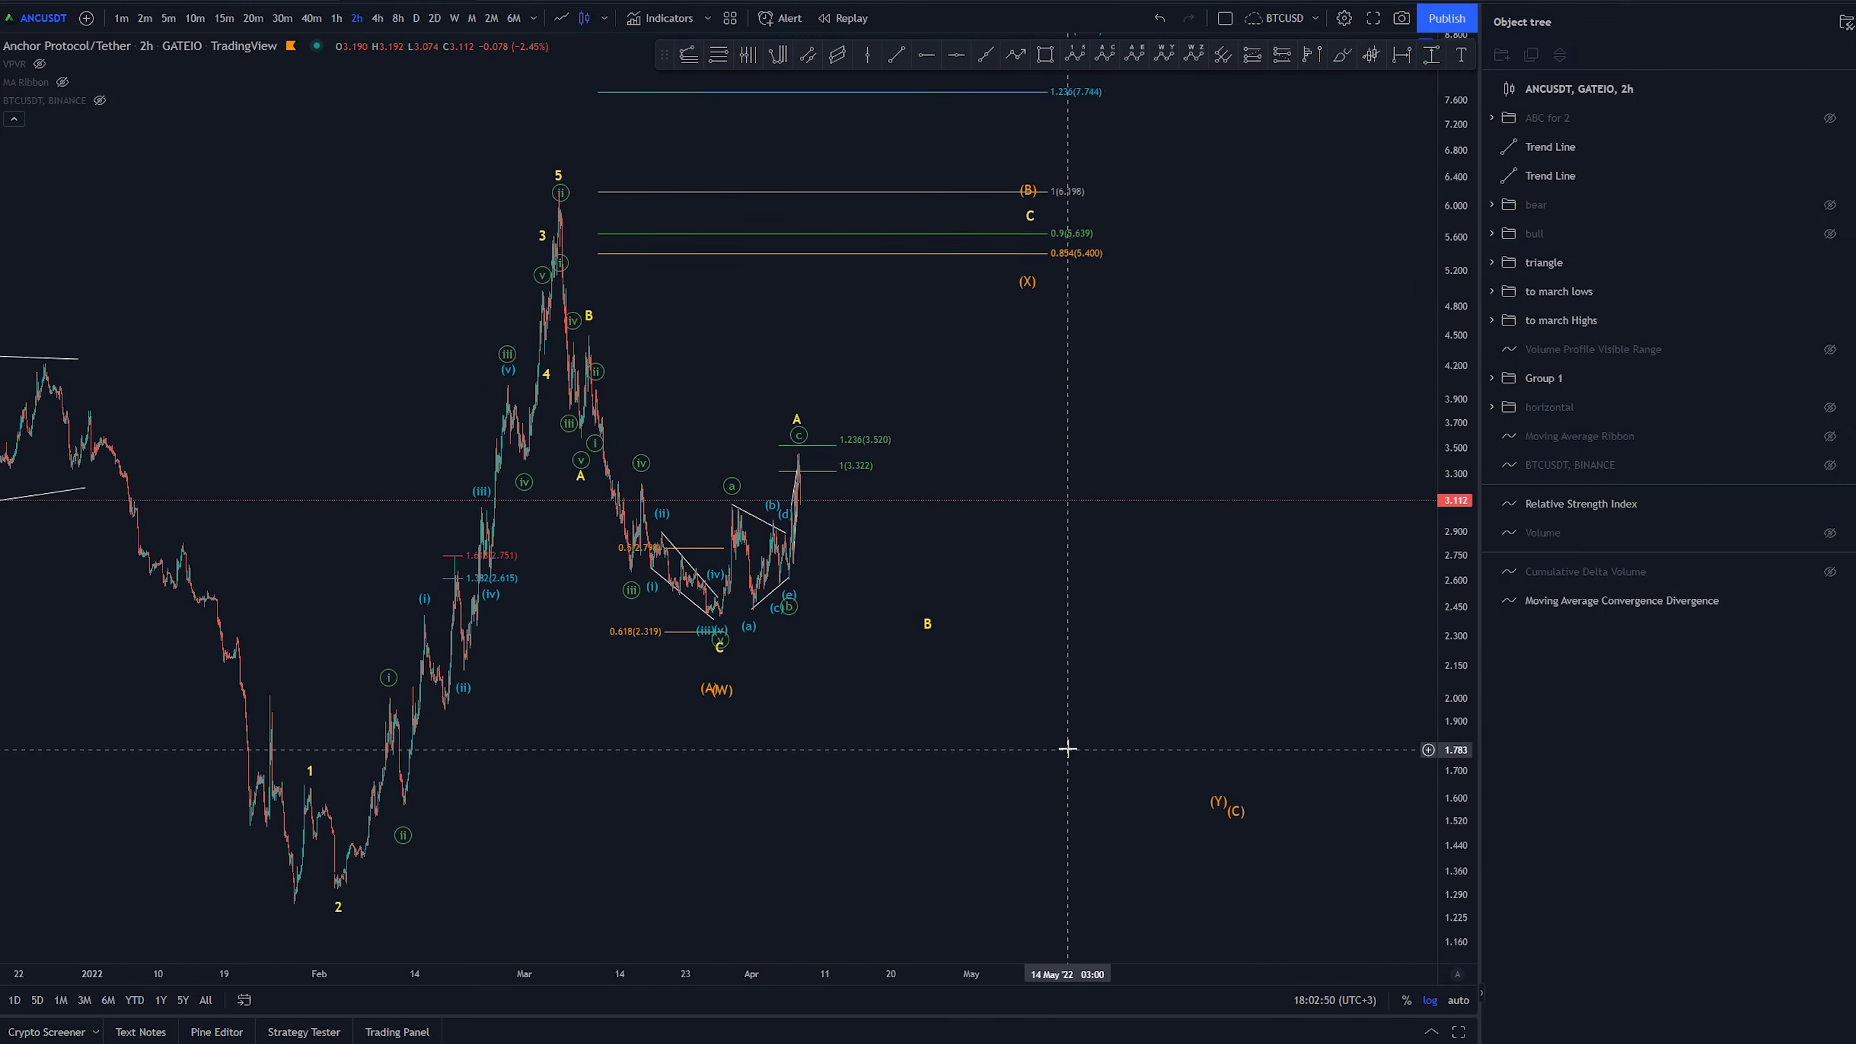
{"action": "left_click", "coordinate": [802, 423]}
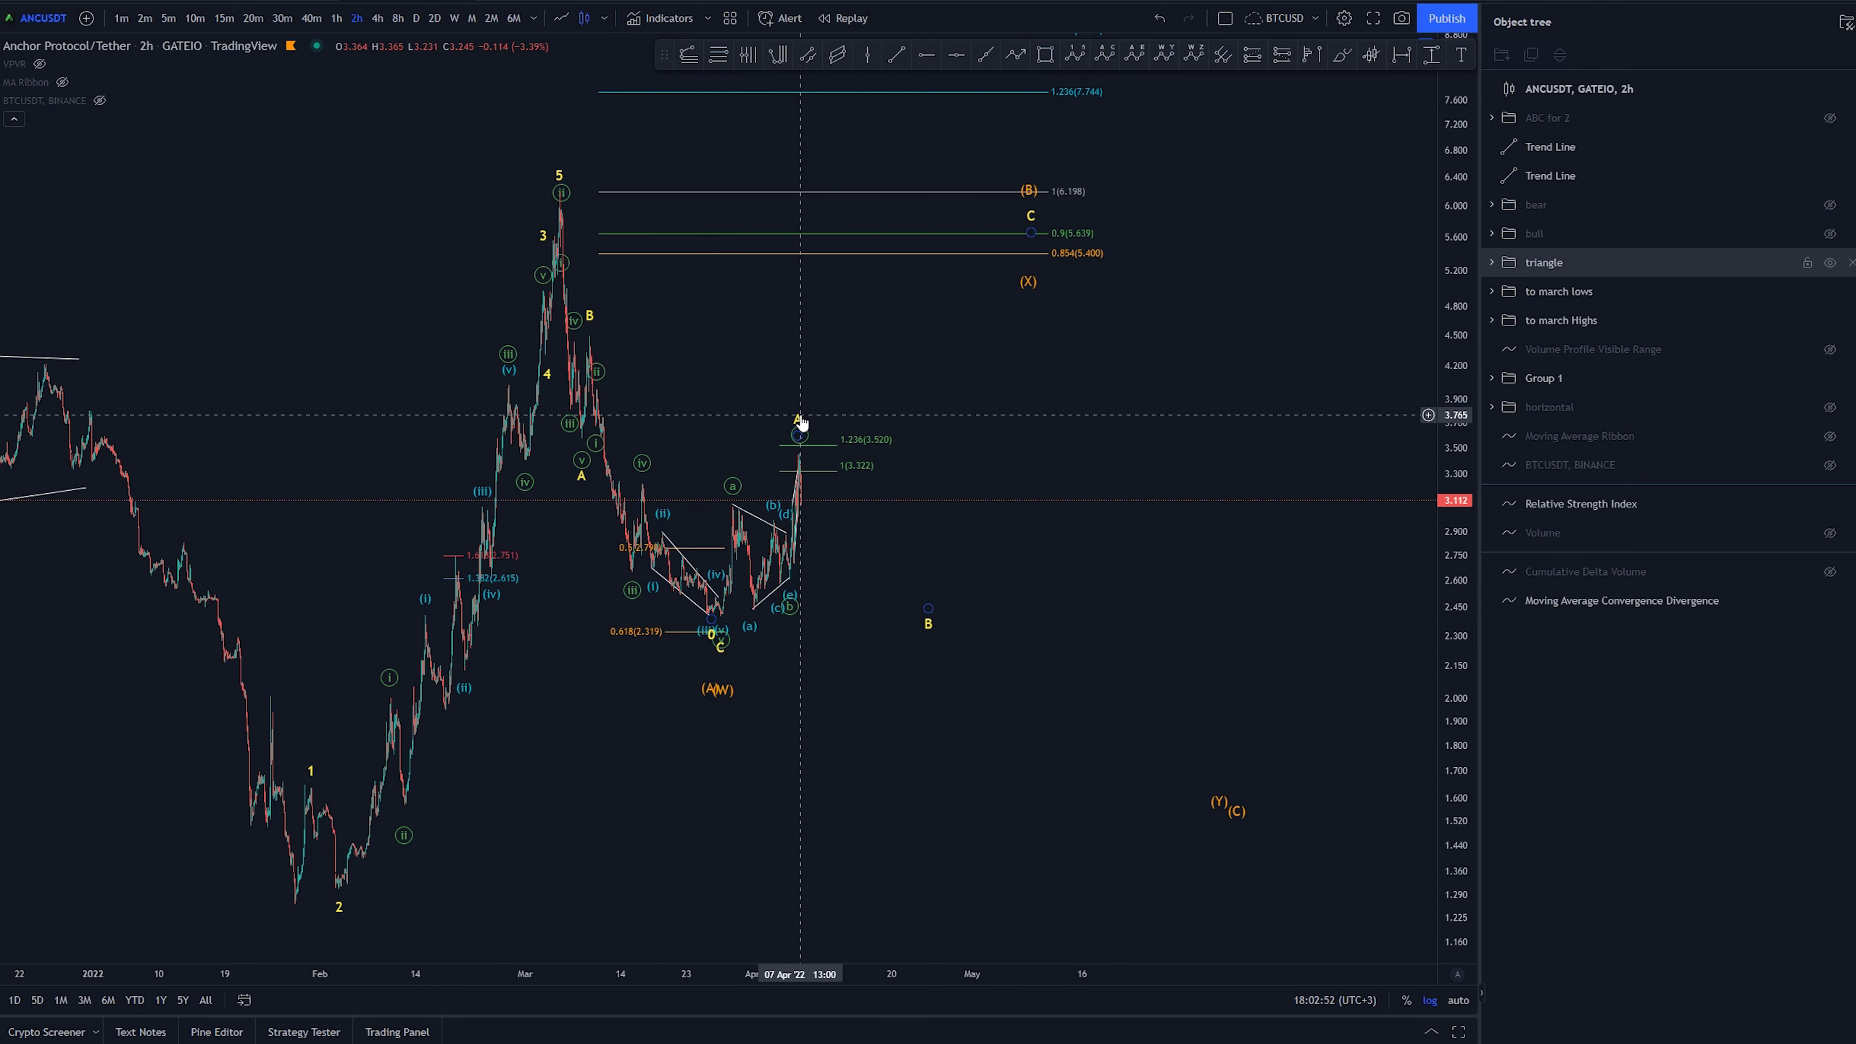
{"action": "left_click", "coordinate": [722, 56]}
{"action": "left_click", "coordinate": [598, 191]}
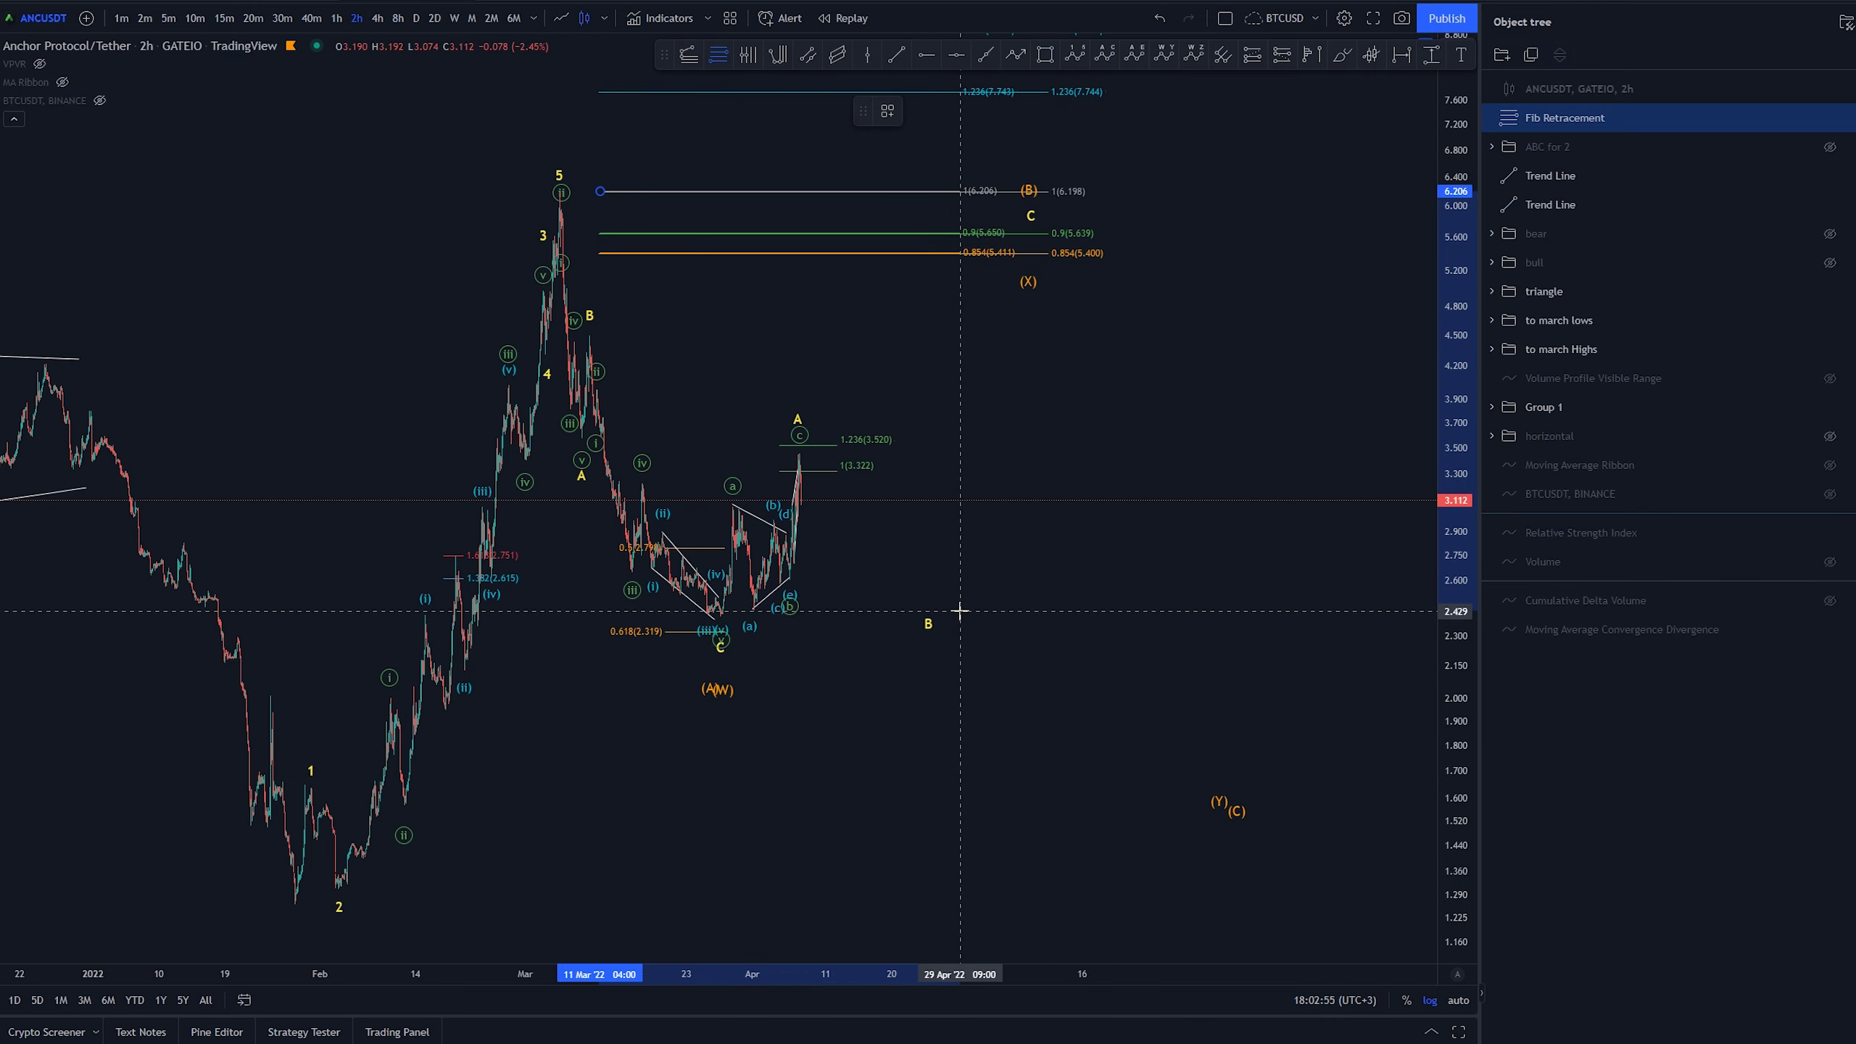
{"action": "left_click", "coordinate": [957, 616]}
{"action": "left_click", "coordinate": [893, 111]}
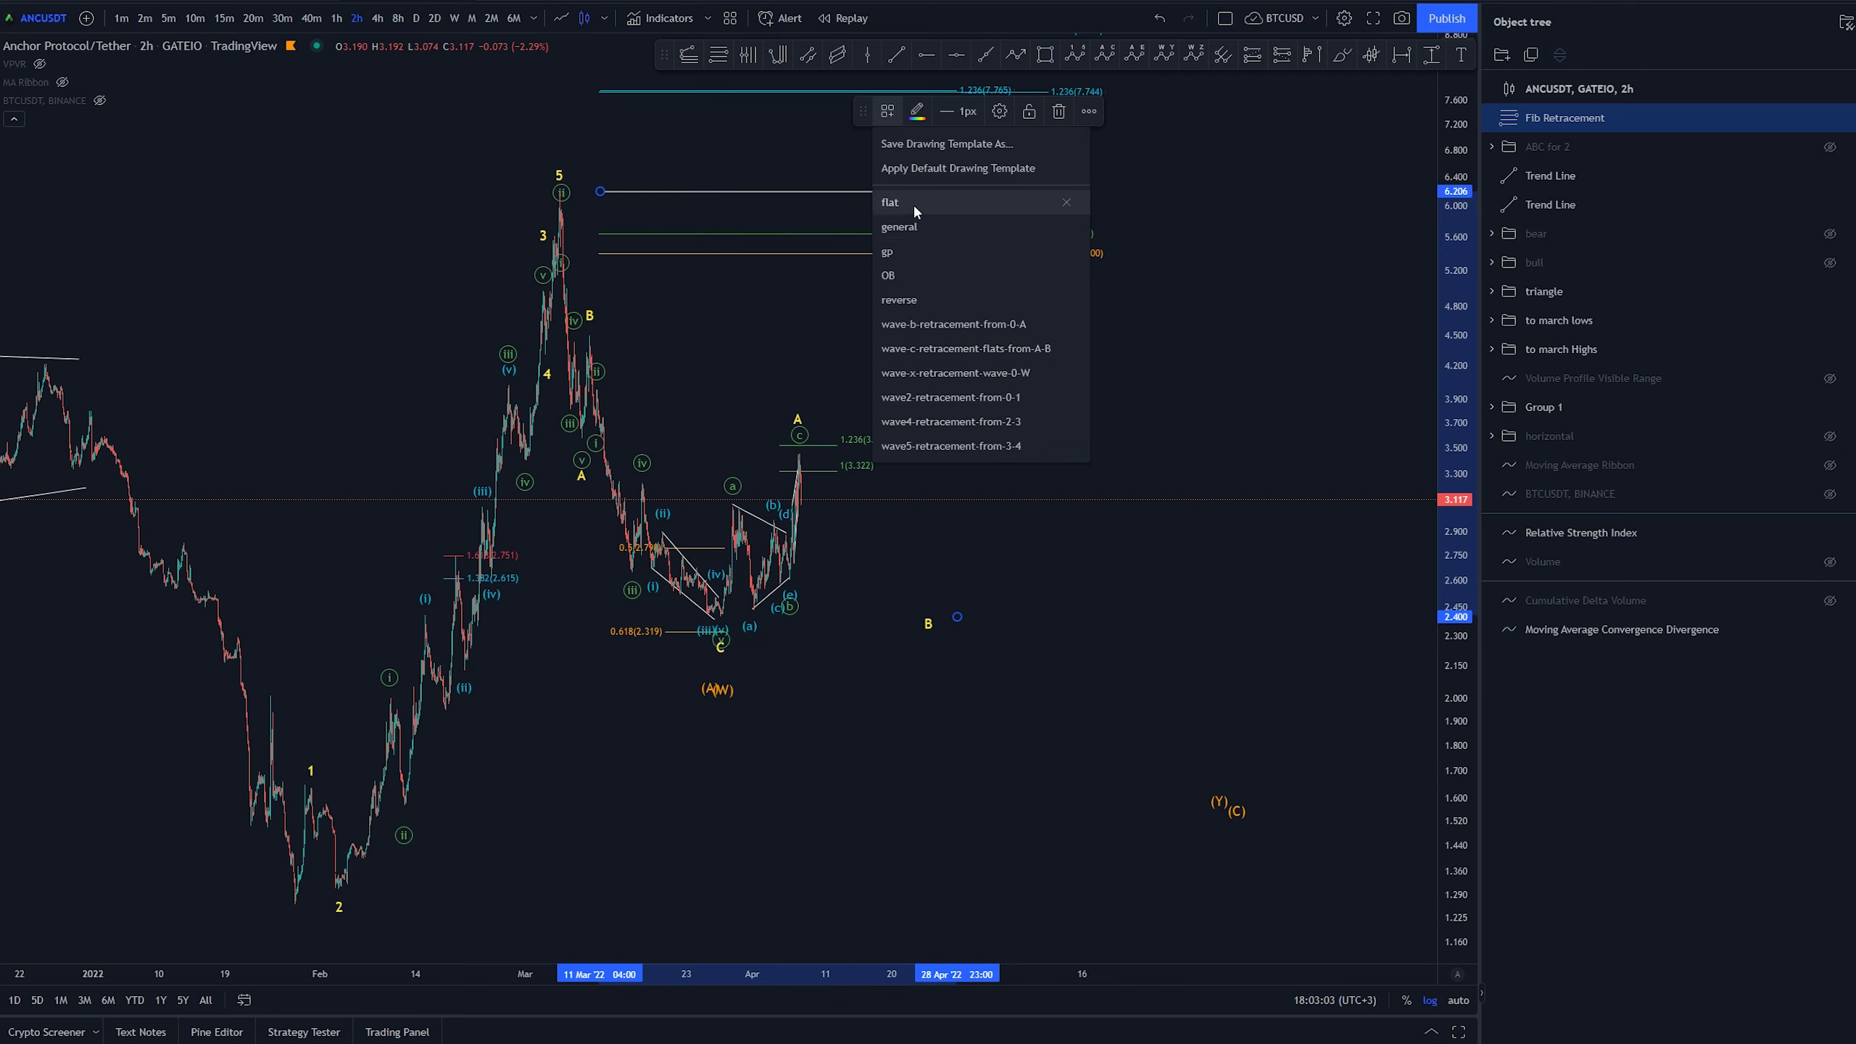
{"action": "left_click", "coordinate": [913, 202]}
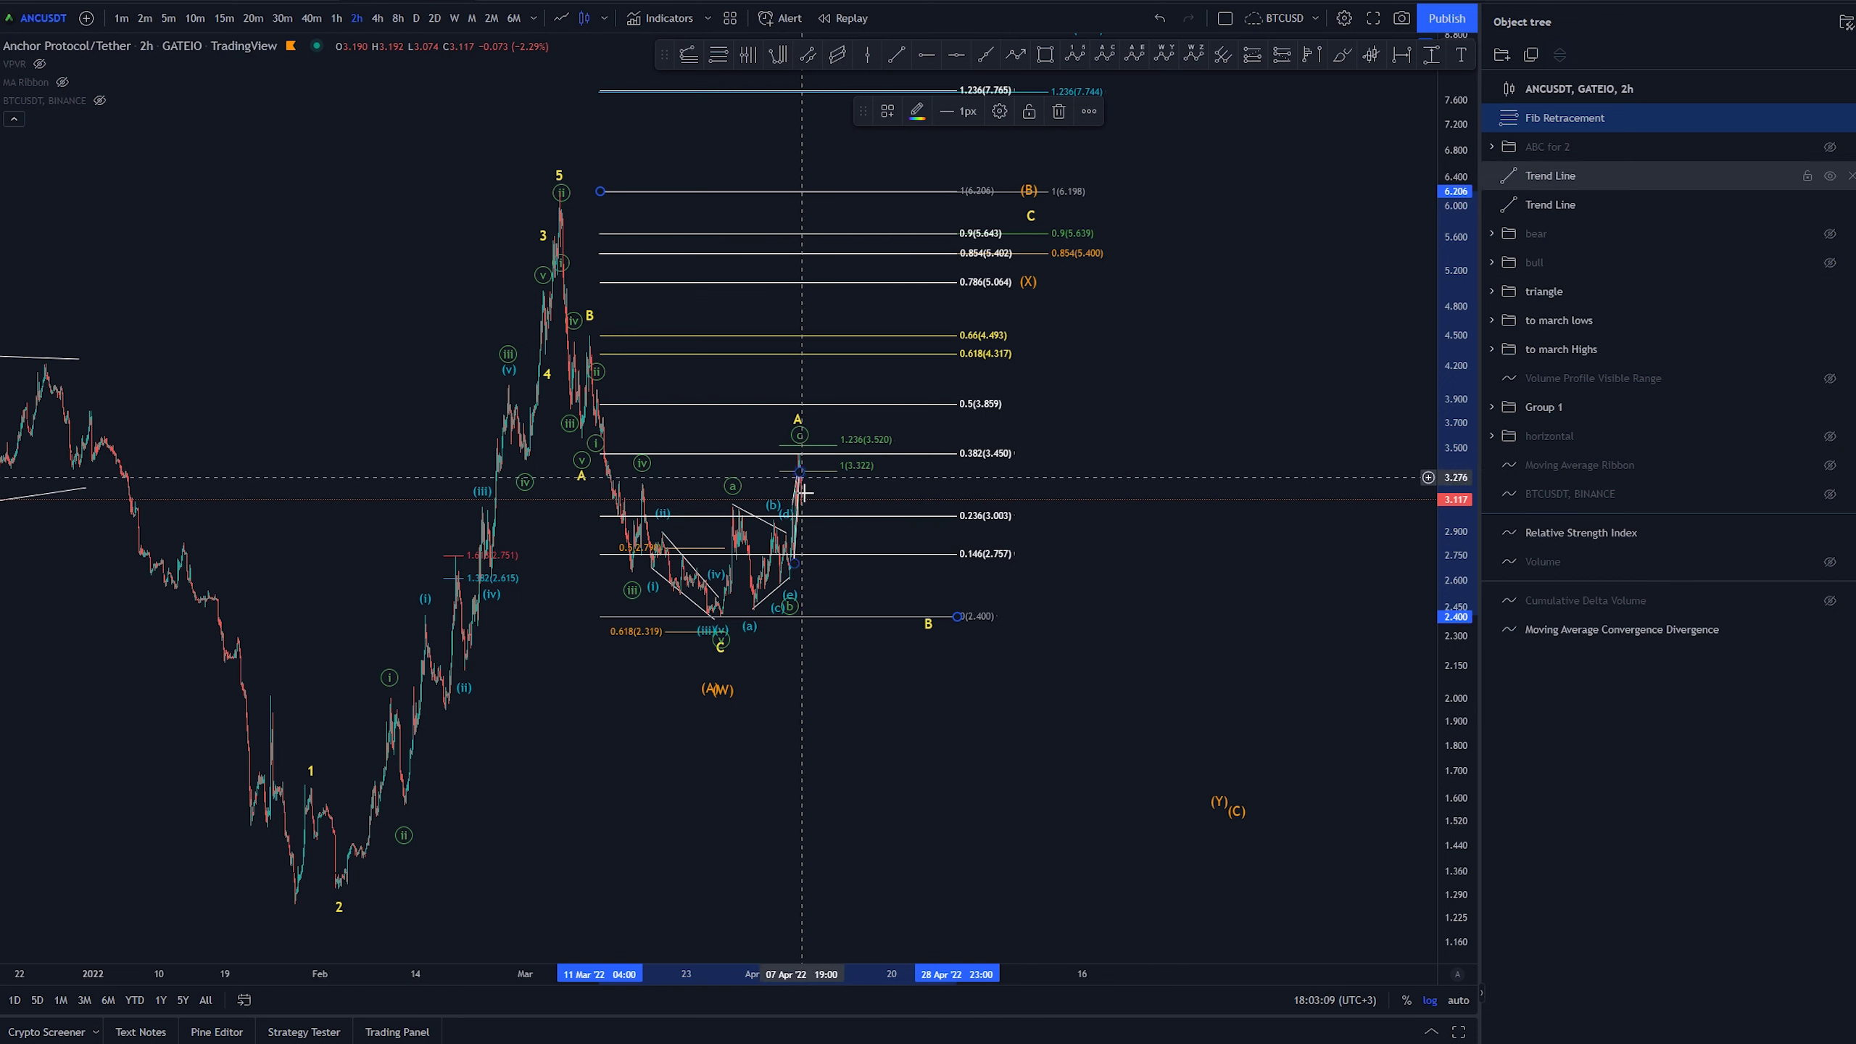
{"action": "key", "text": "Delete"}
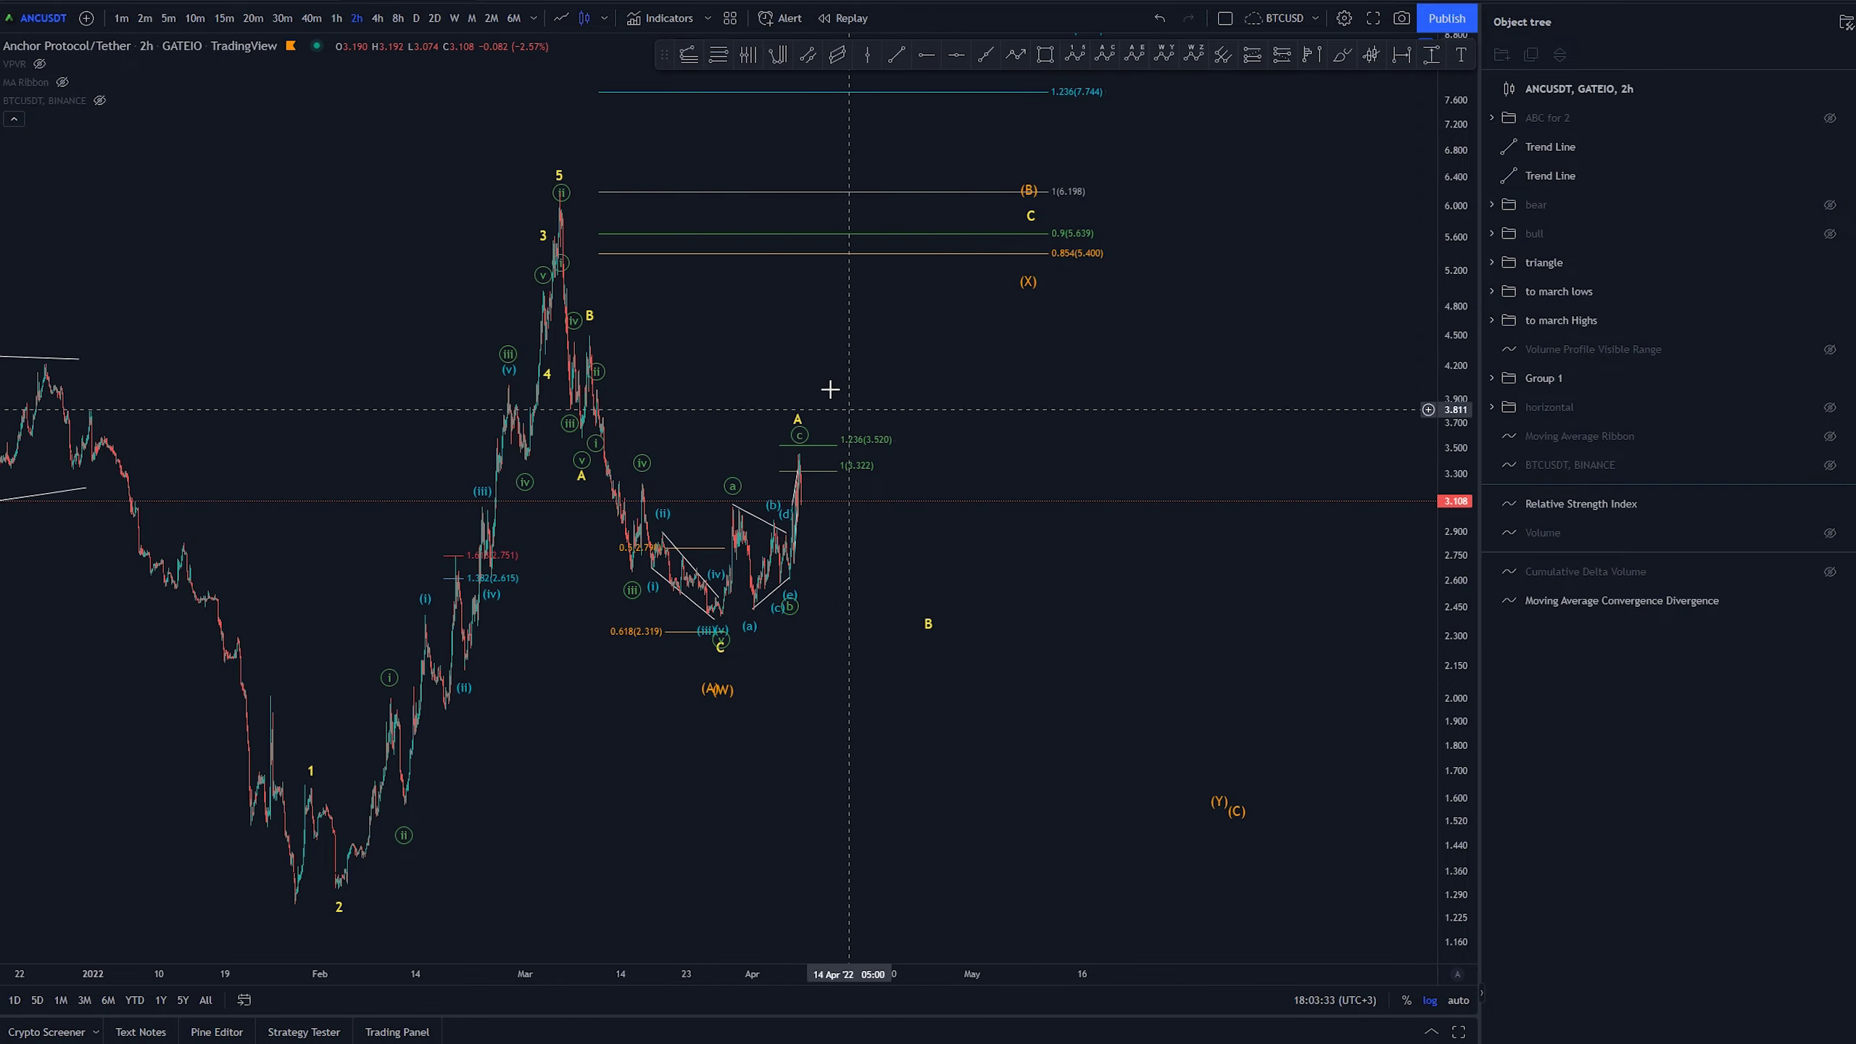
{"action": "left_click_drag", "start_coordinate": [1052, 431], "coordinate": [1090, 455]}
{"action": "scroll", "coordinate": [1040, 763], "scroll_direction": "up", "scroll_amount": 5}
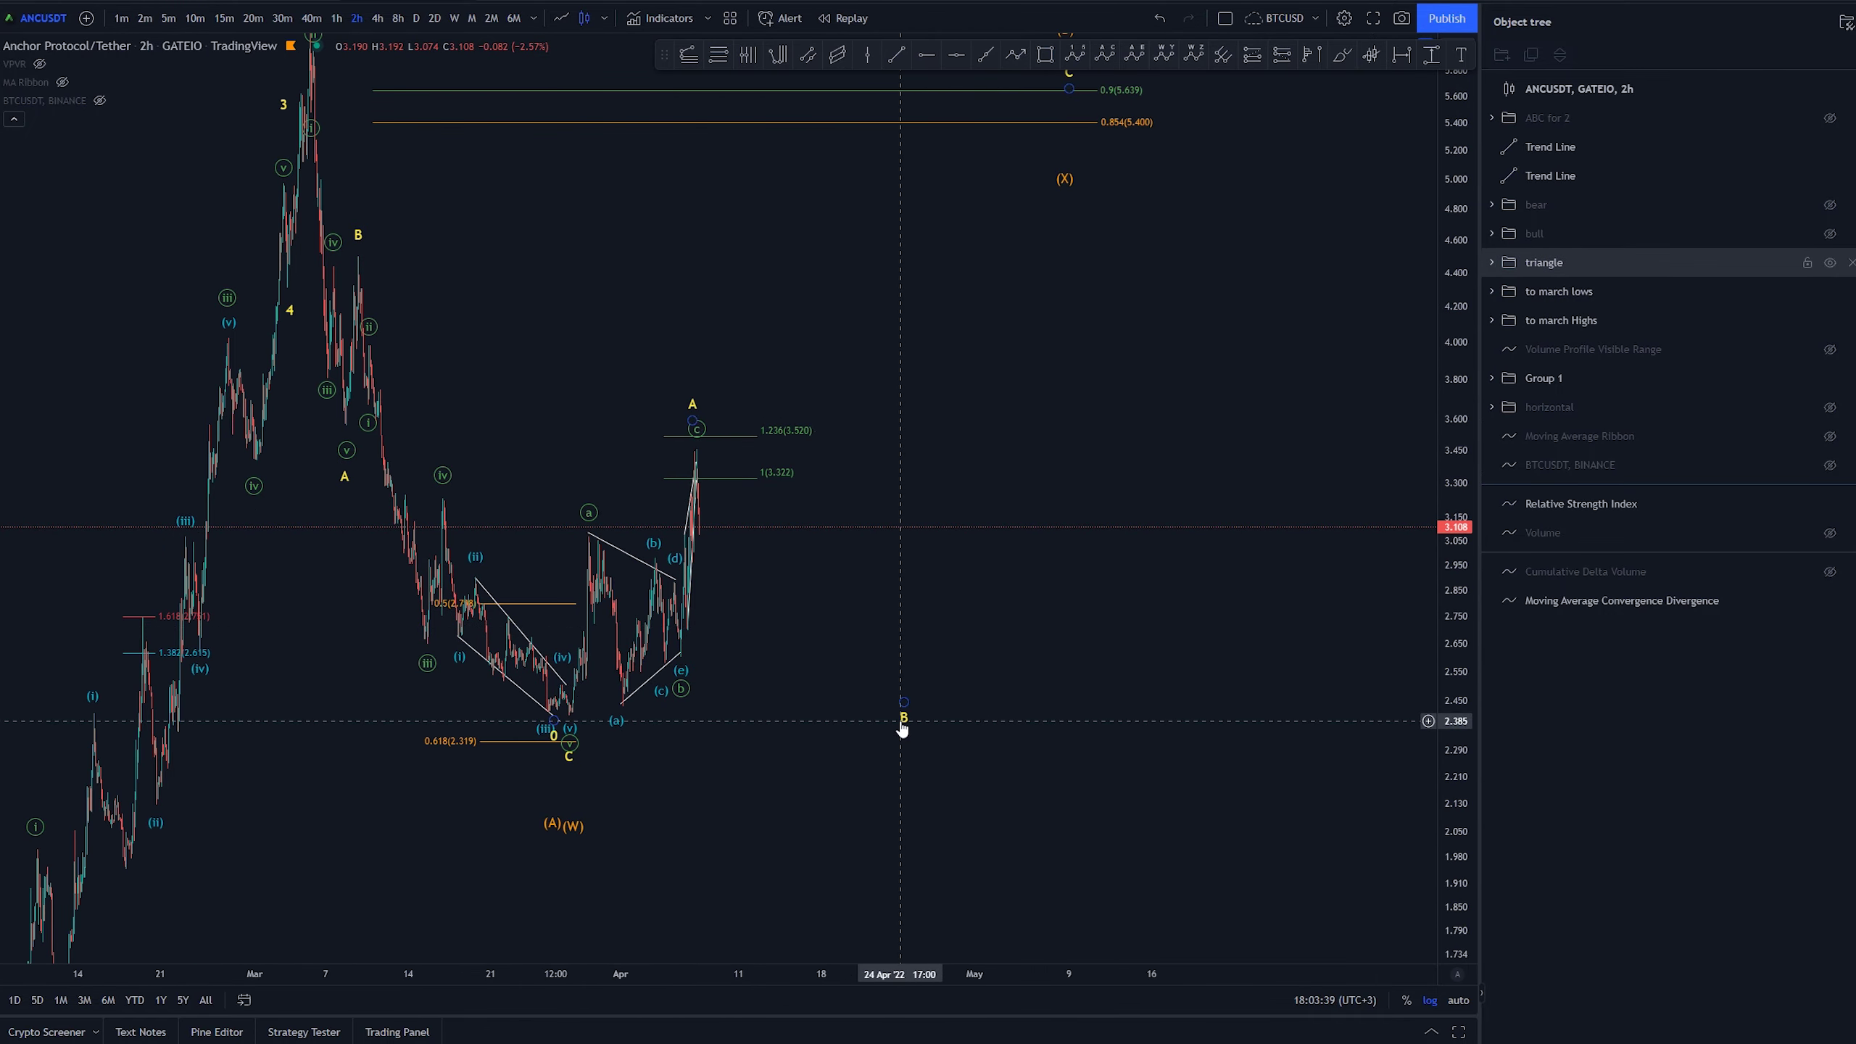
{"action": "scroll", "coordinate": [1144, 352], "scroll_direction": "down", "scroll_amount": 1}
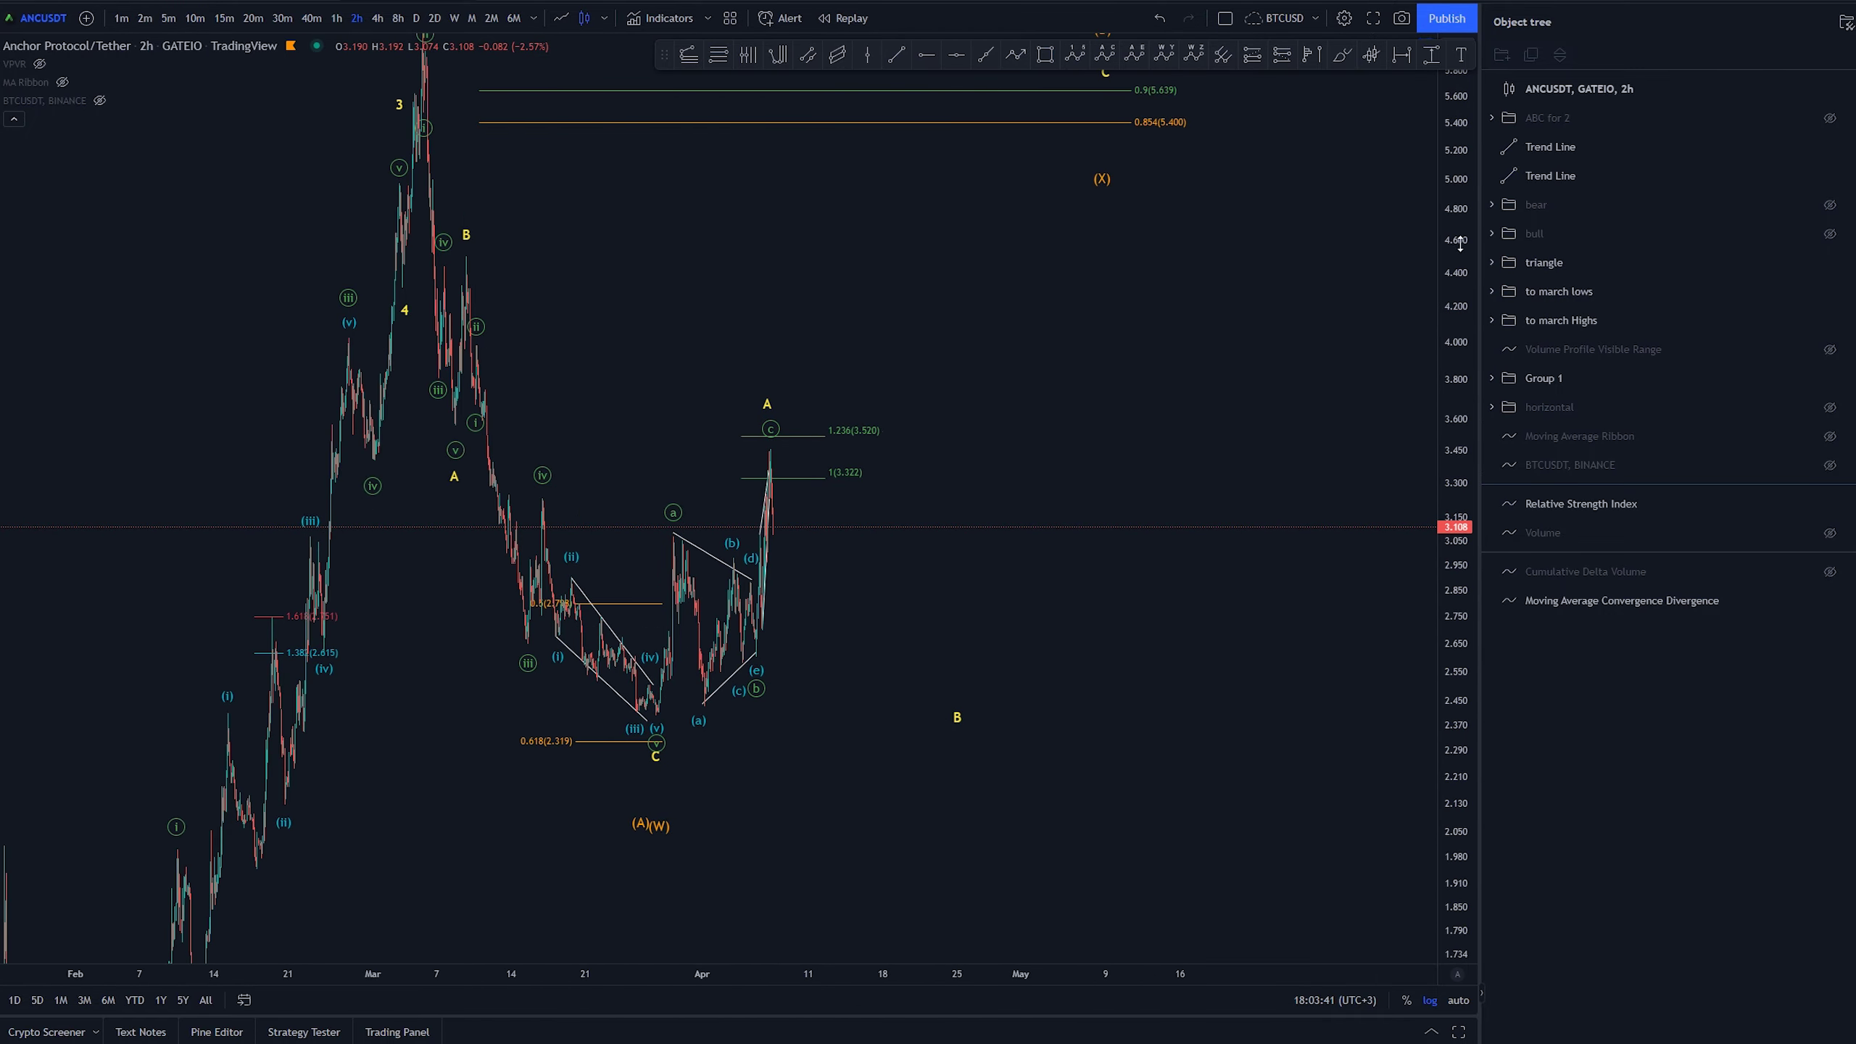
{"action": "left_click_drag", "start_coordinate": [1456, 243], "coordinate": [1455, 405]}
{"action": "scroll", "coordinate": [1283, 718], "scroll_direction": "down", "scroll_amount": 2}
{"action": "left_click_drag", "start_coordinate": [1249, 717], "coordinate": [1139, 786]}
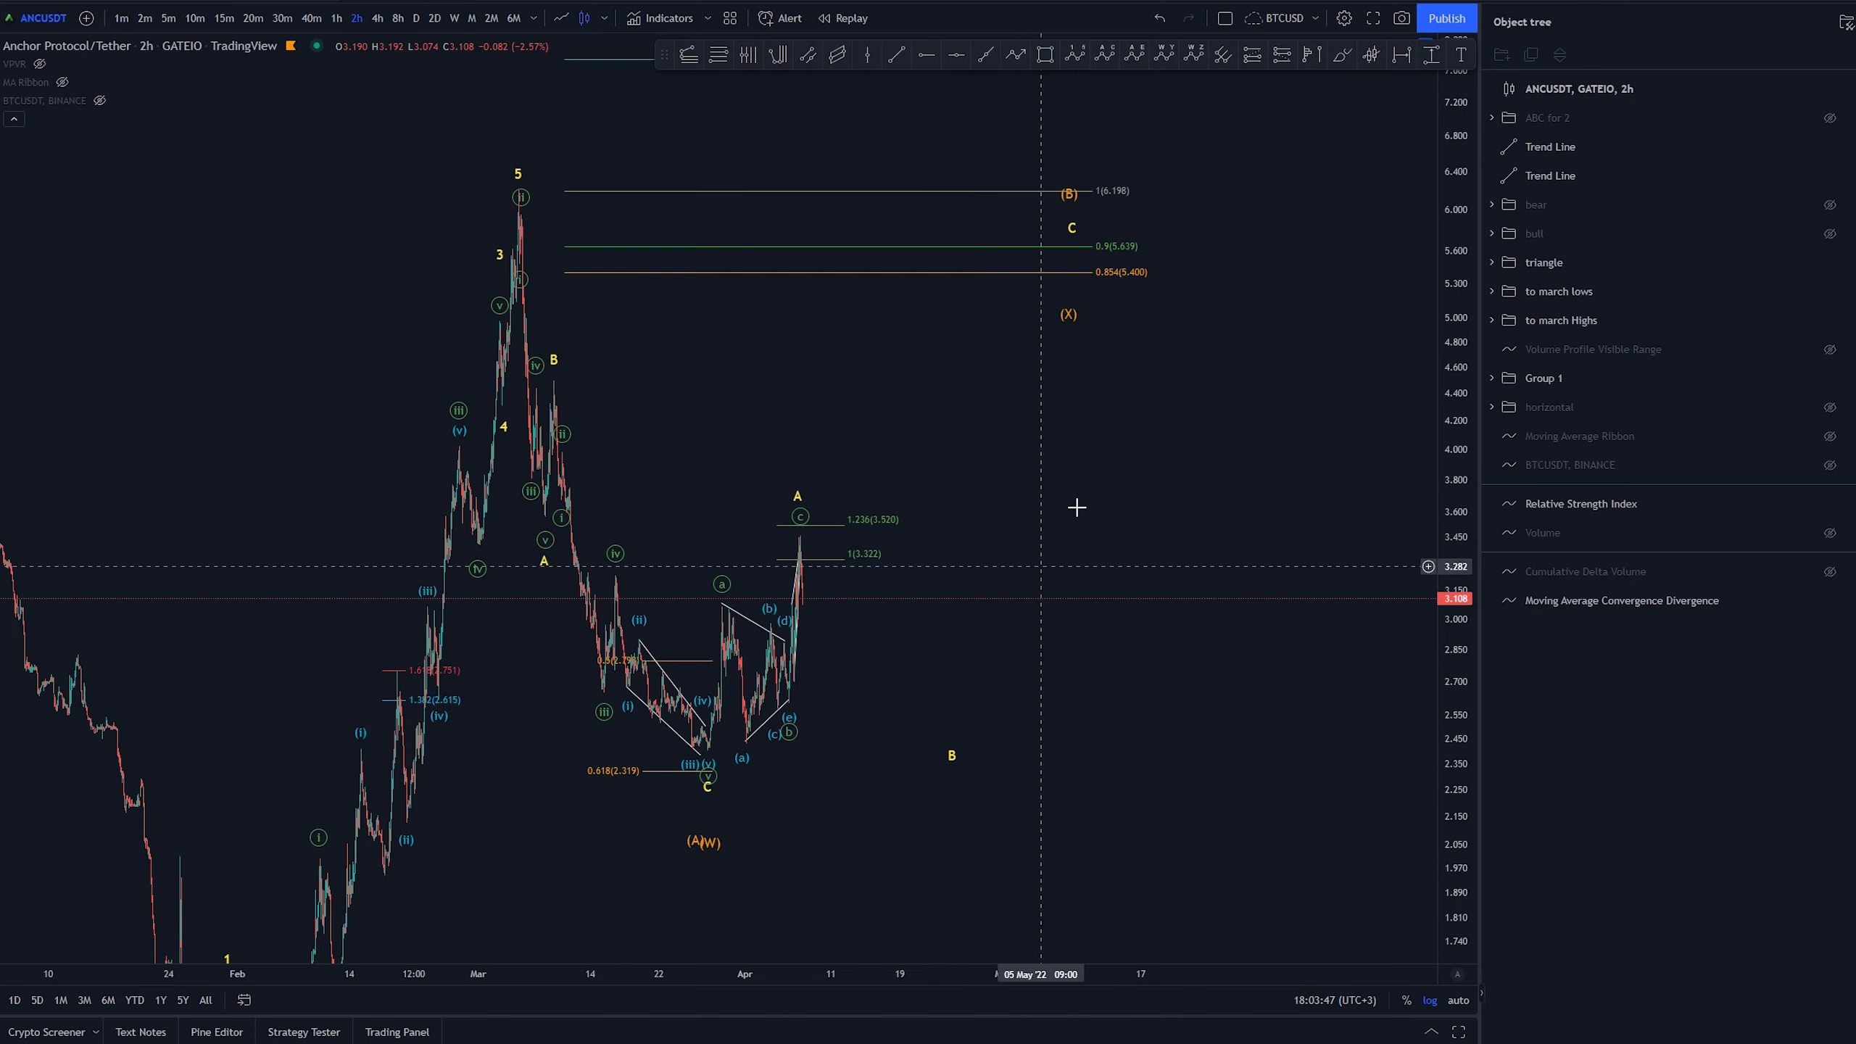
{"action": "left_click_drag", "start_coordinate": [1097, 711], "coordinate": [1097, 715]}
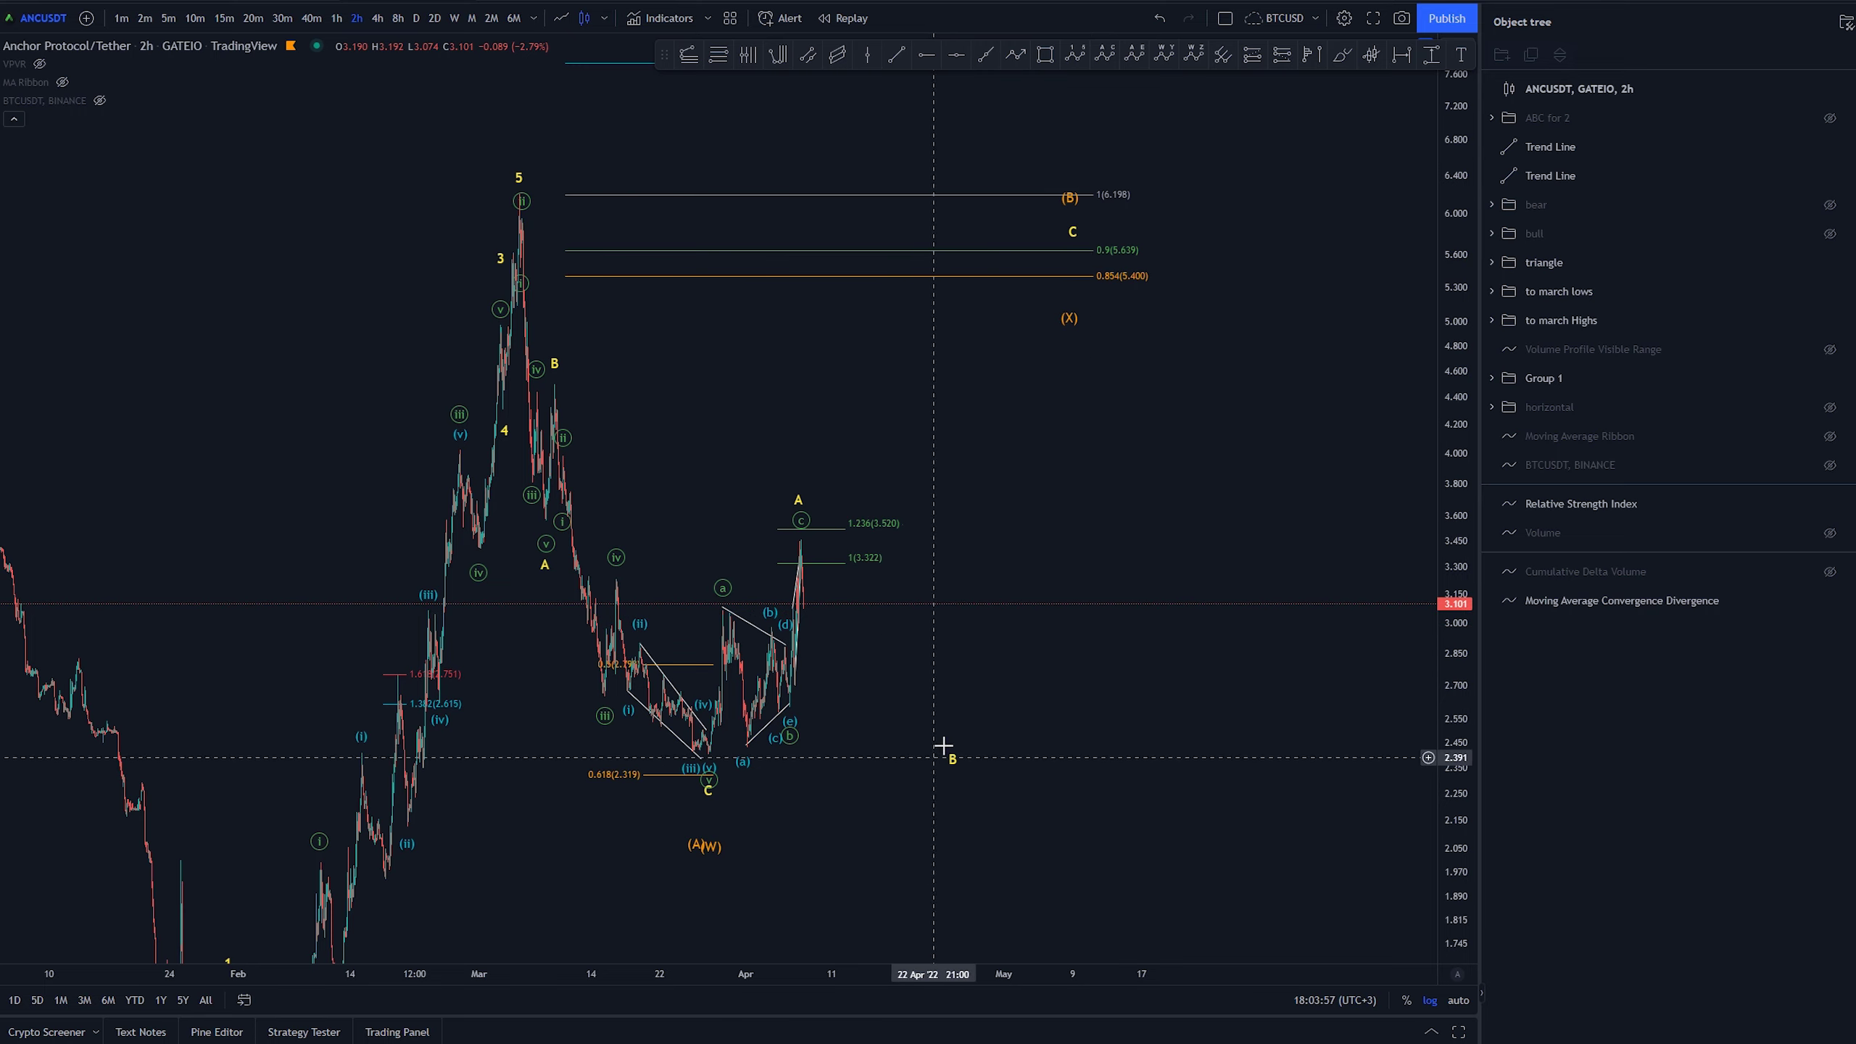
{"action": "scroll", "coordinate": [1042, 746], "scroll_direction": "left", "scroll_amount": 2}
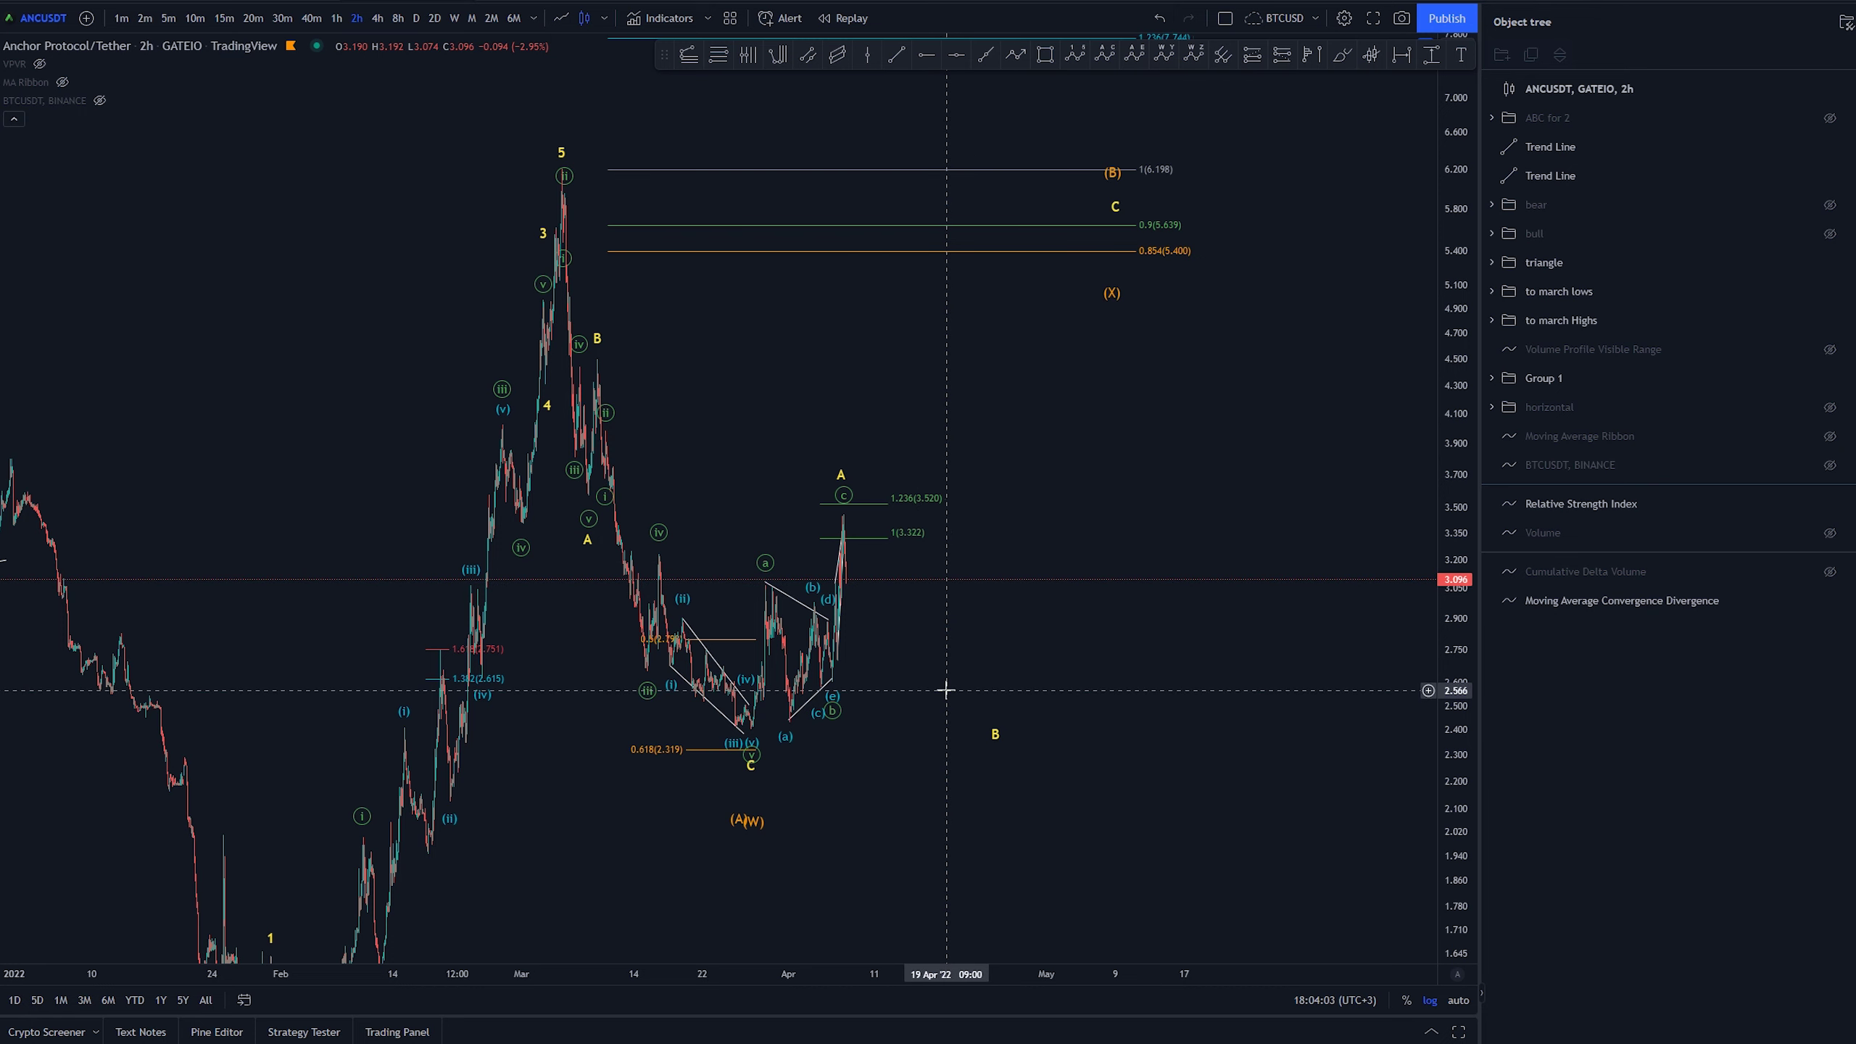
{"action": "left_click_drag", "start_coordinate": [948, 720], "coordinate": [956, 745]}
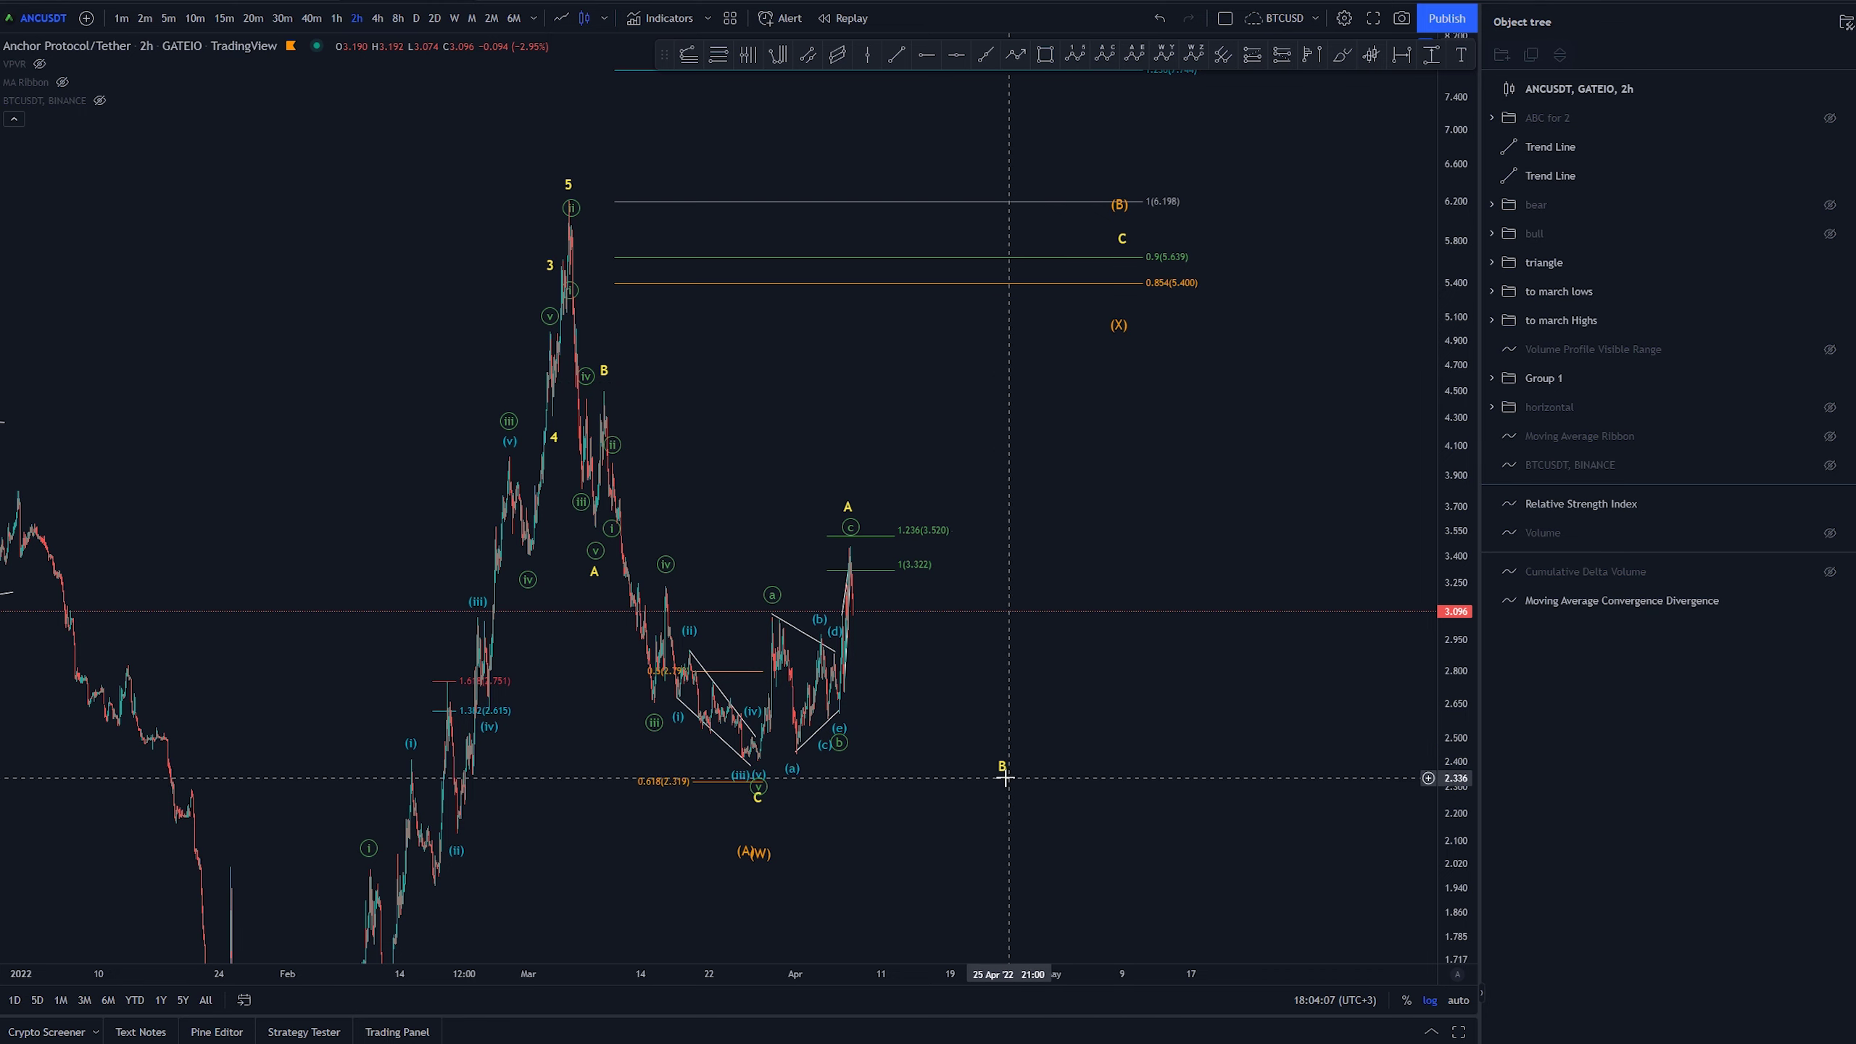
{"action": "left_click", "coordinate": [1123, 231]}
{"action": "left_click", "coordinate": [1125, 713]}
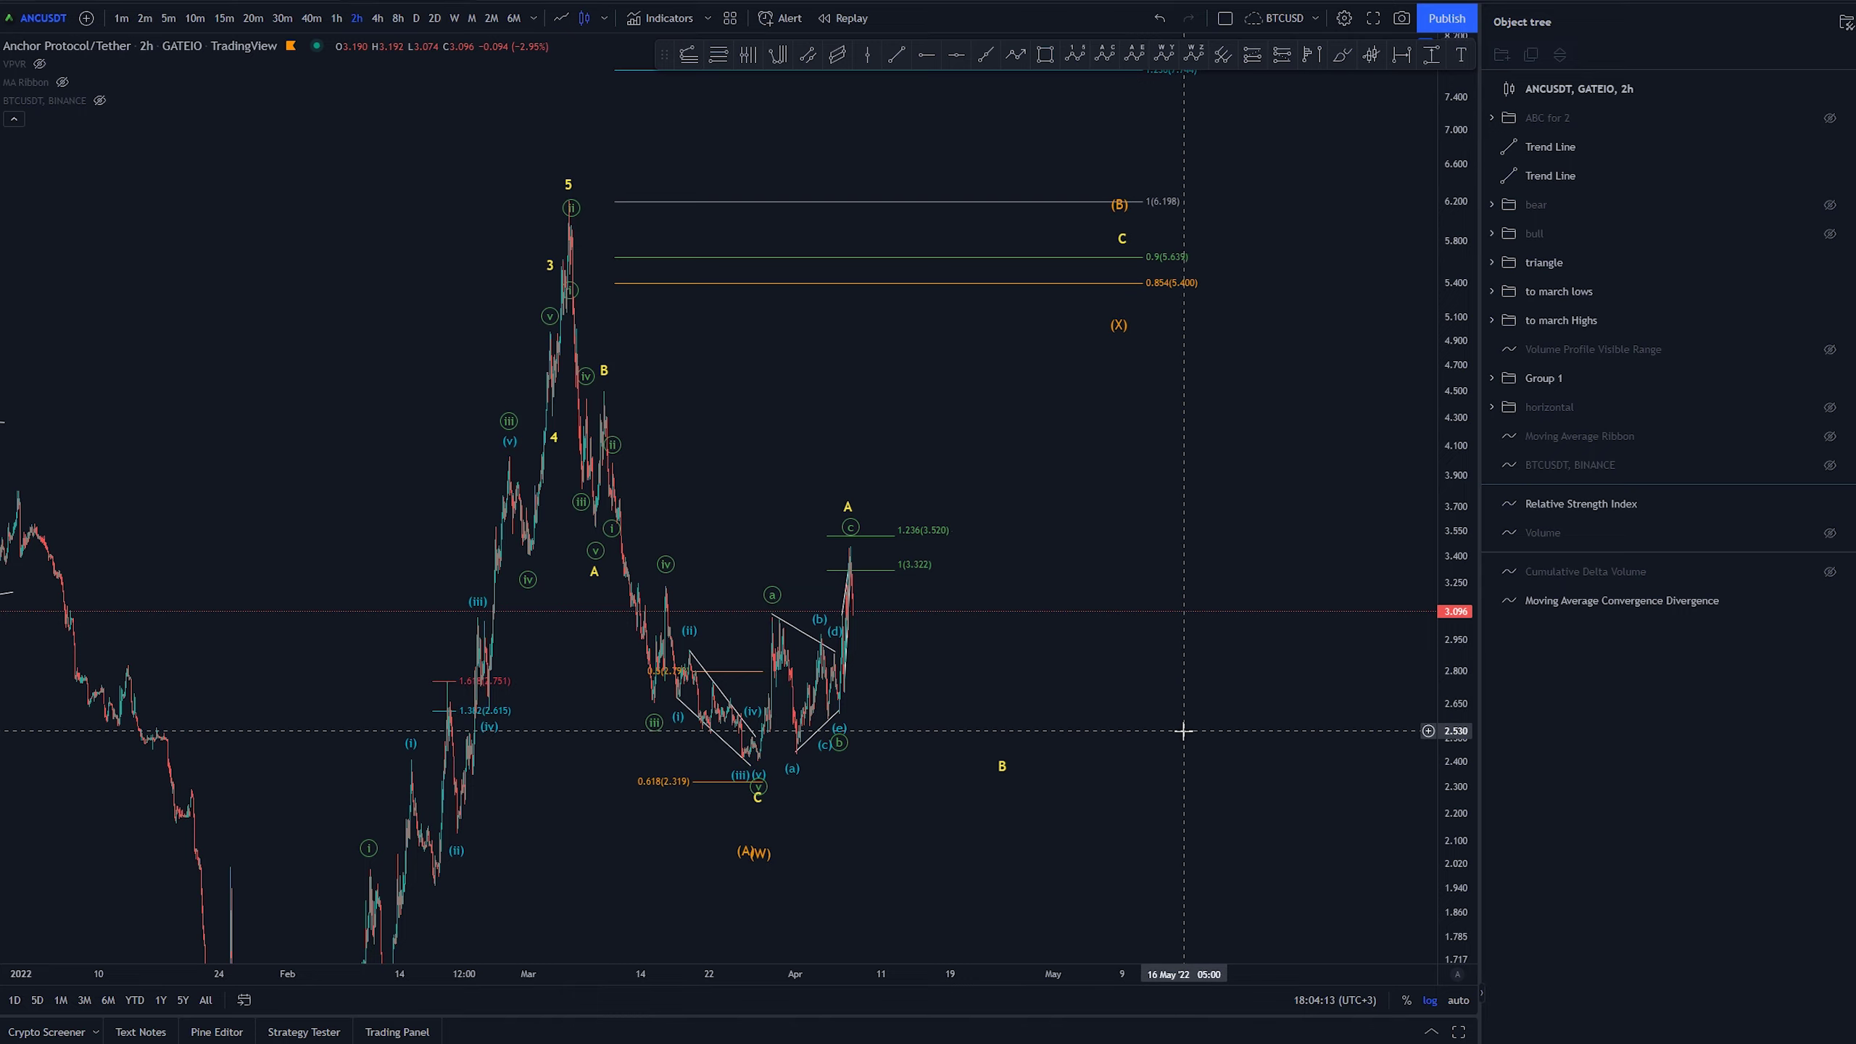
{"action": "left_click_drag", "start_coordinate": [1190, 732], "coordinate": [1073, 737]}
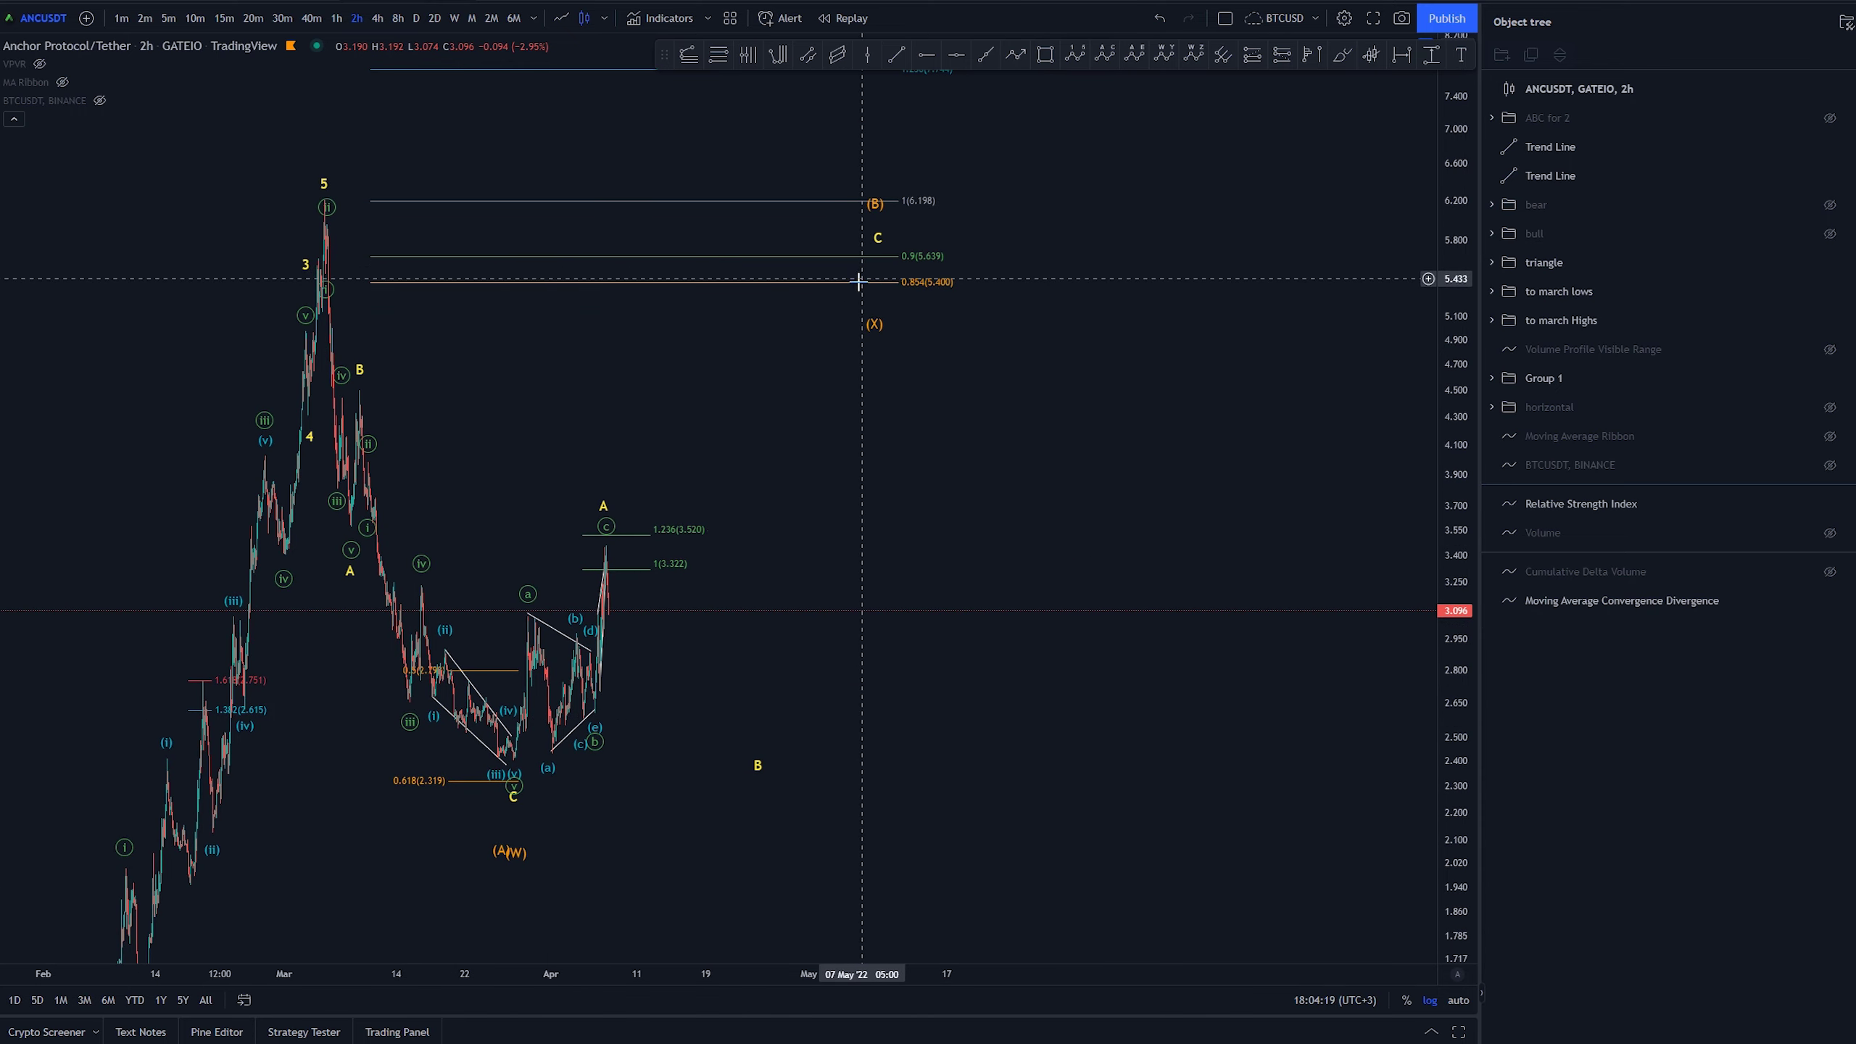
{"action": "left_click", "coordinate": [874, 328]}
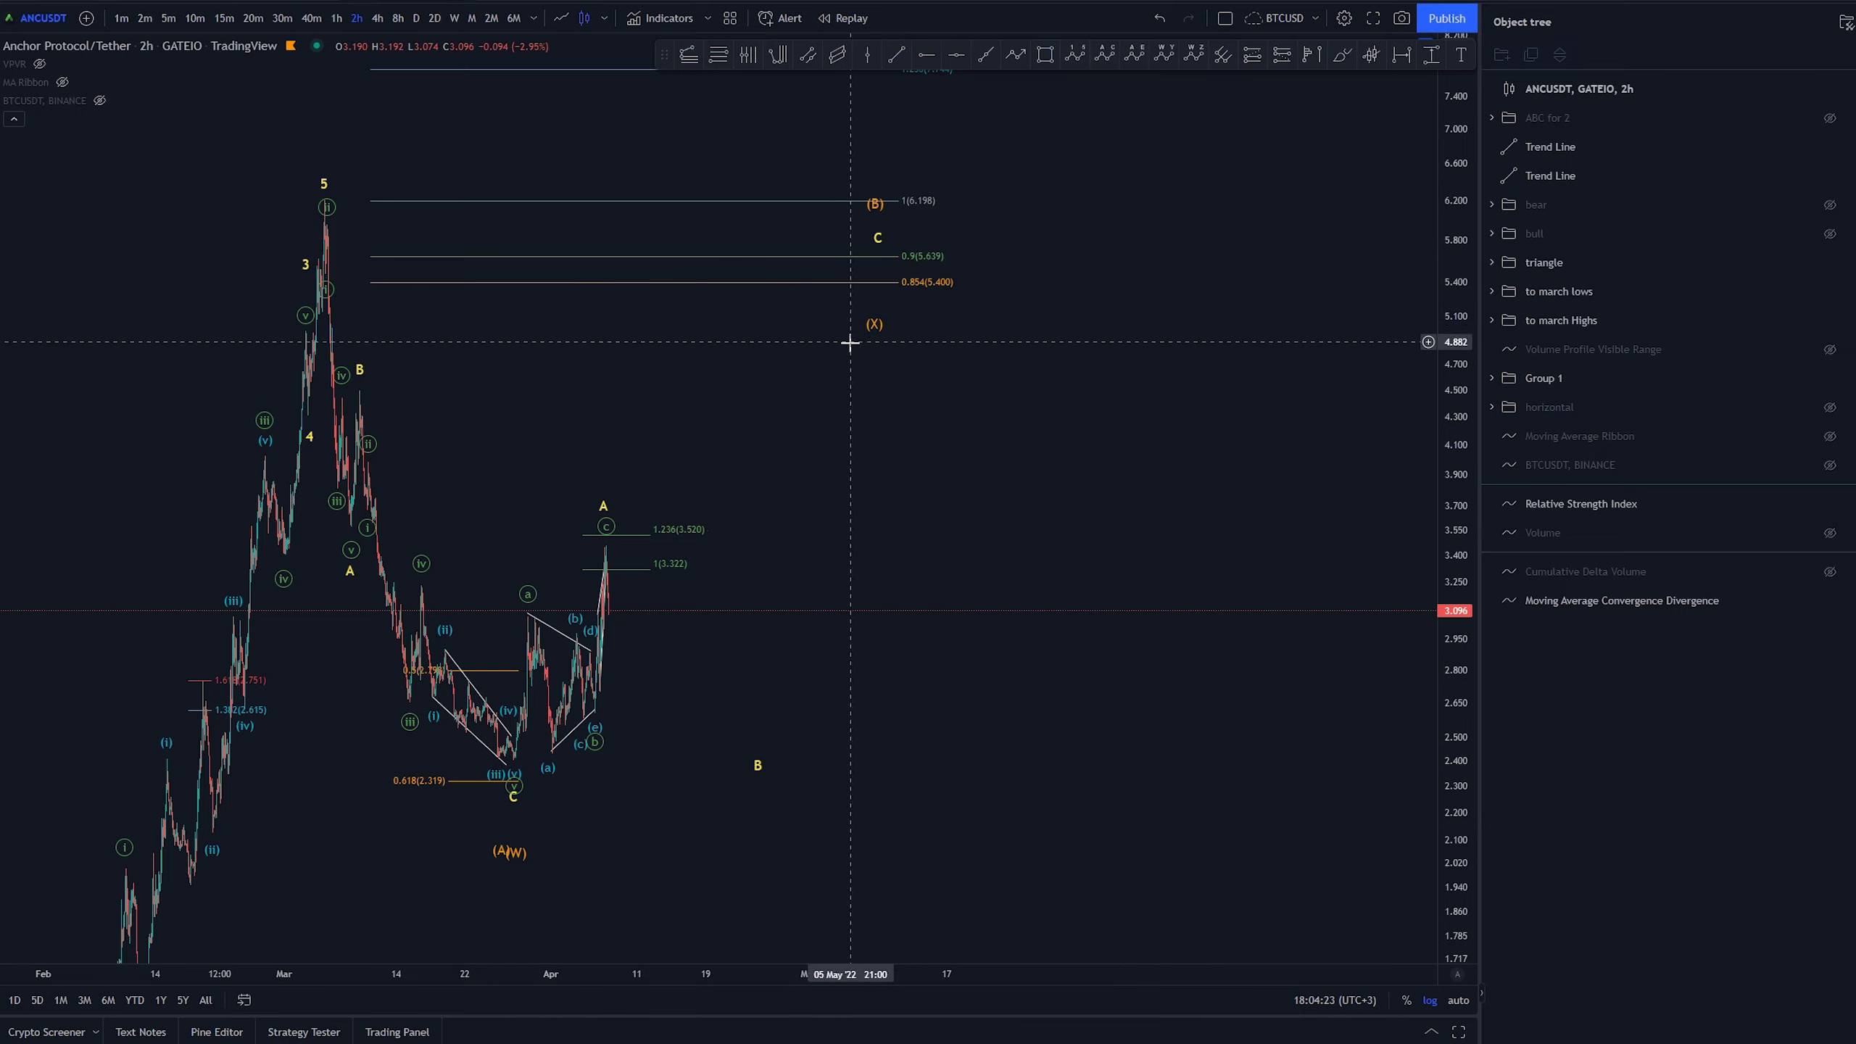
{"action": "left_click_drag", "start_coordinate": [986, 765], "coordinate": [933, 611]}
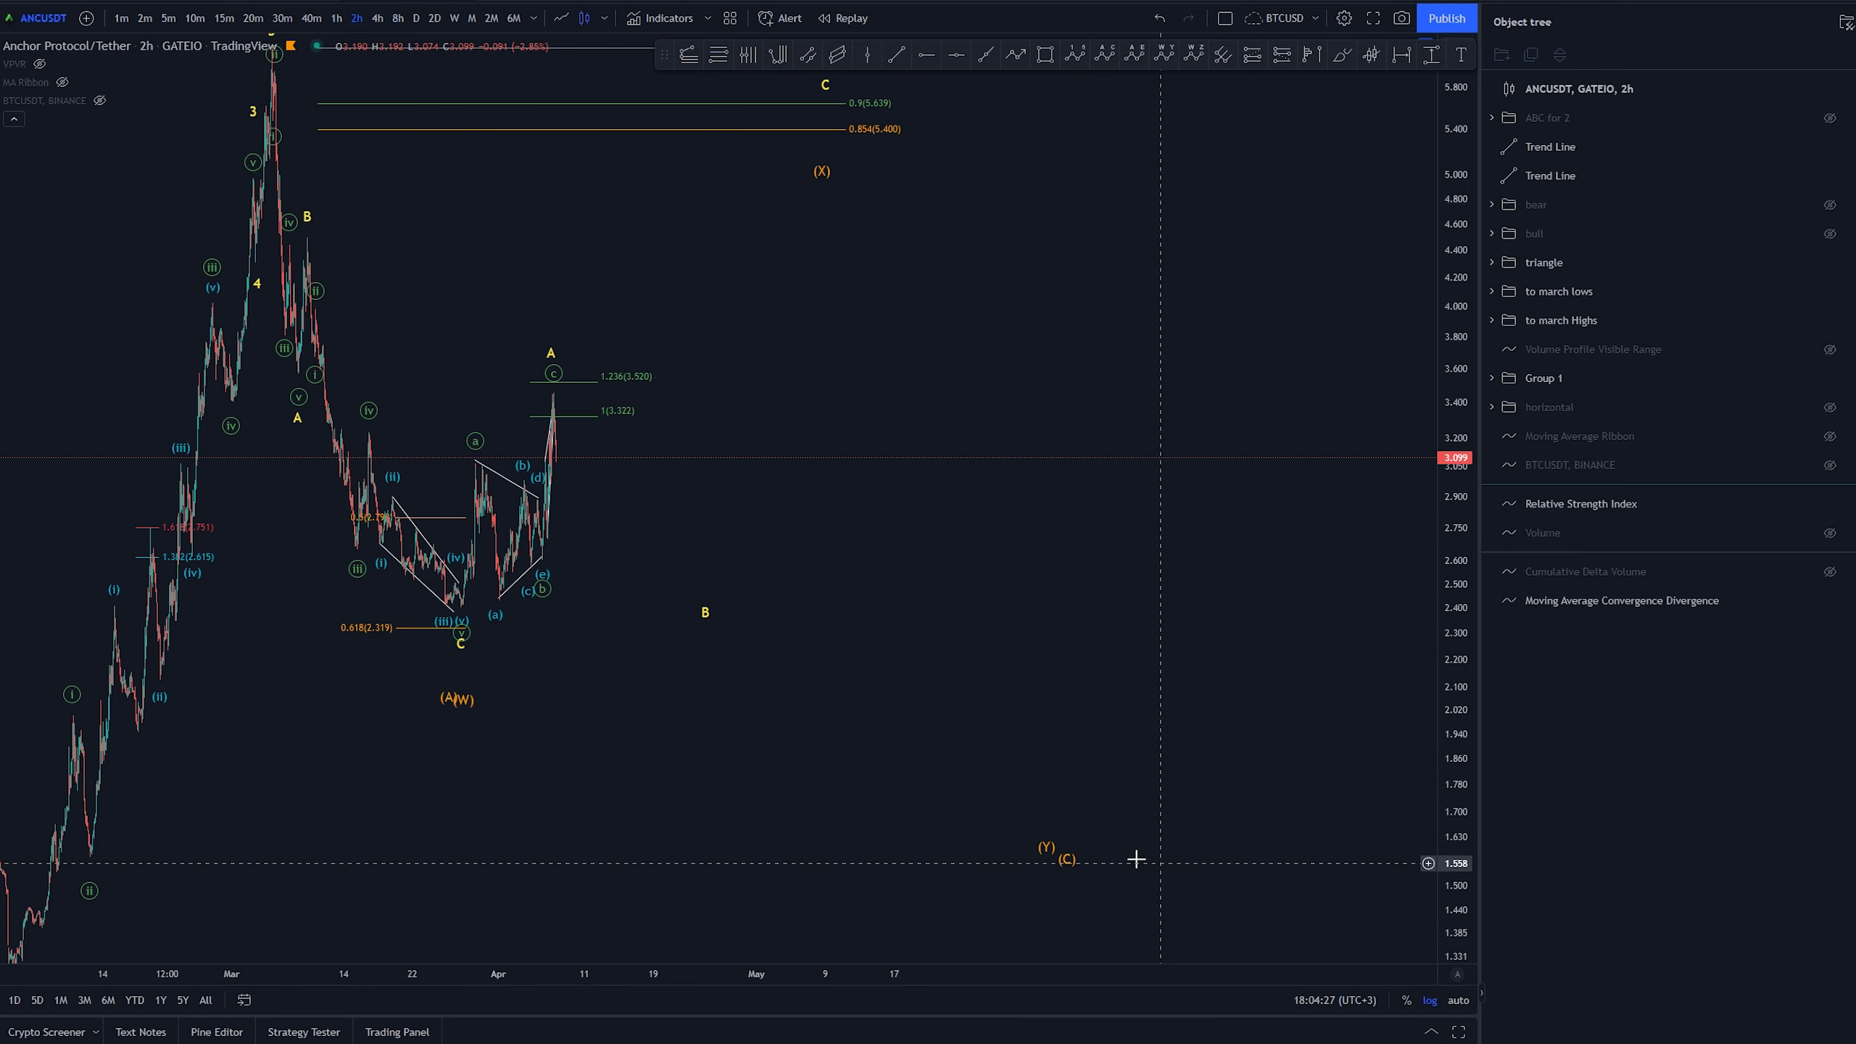
{"action": "left_click_drag", "start_coordinate": [1020, 612], "coordinate": [1054, 703]}
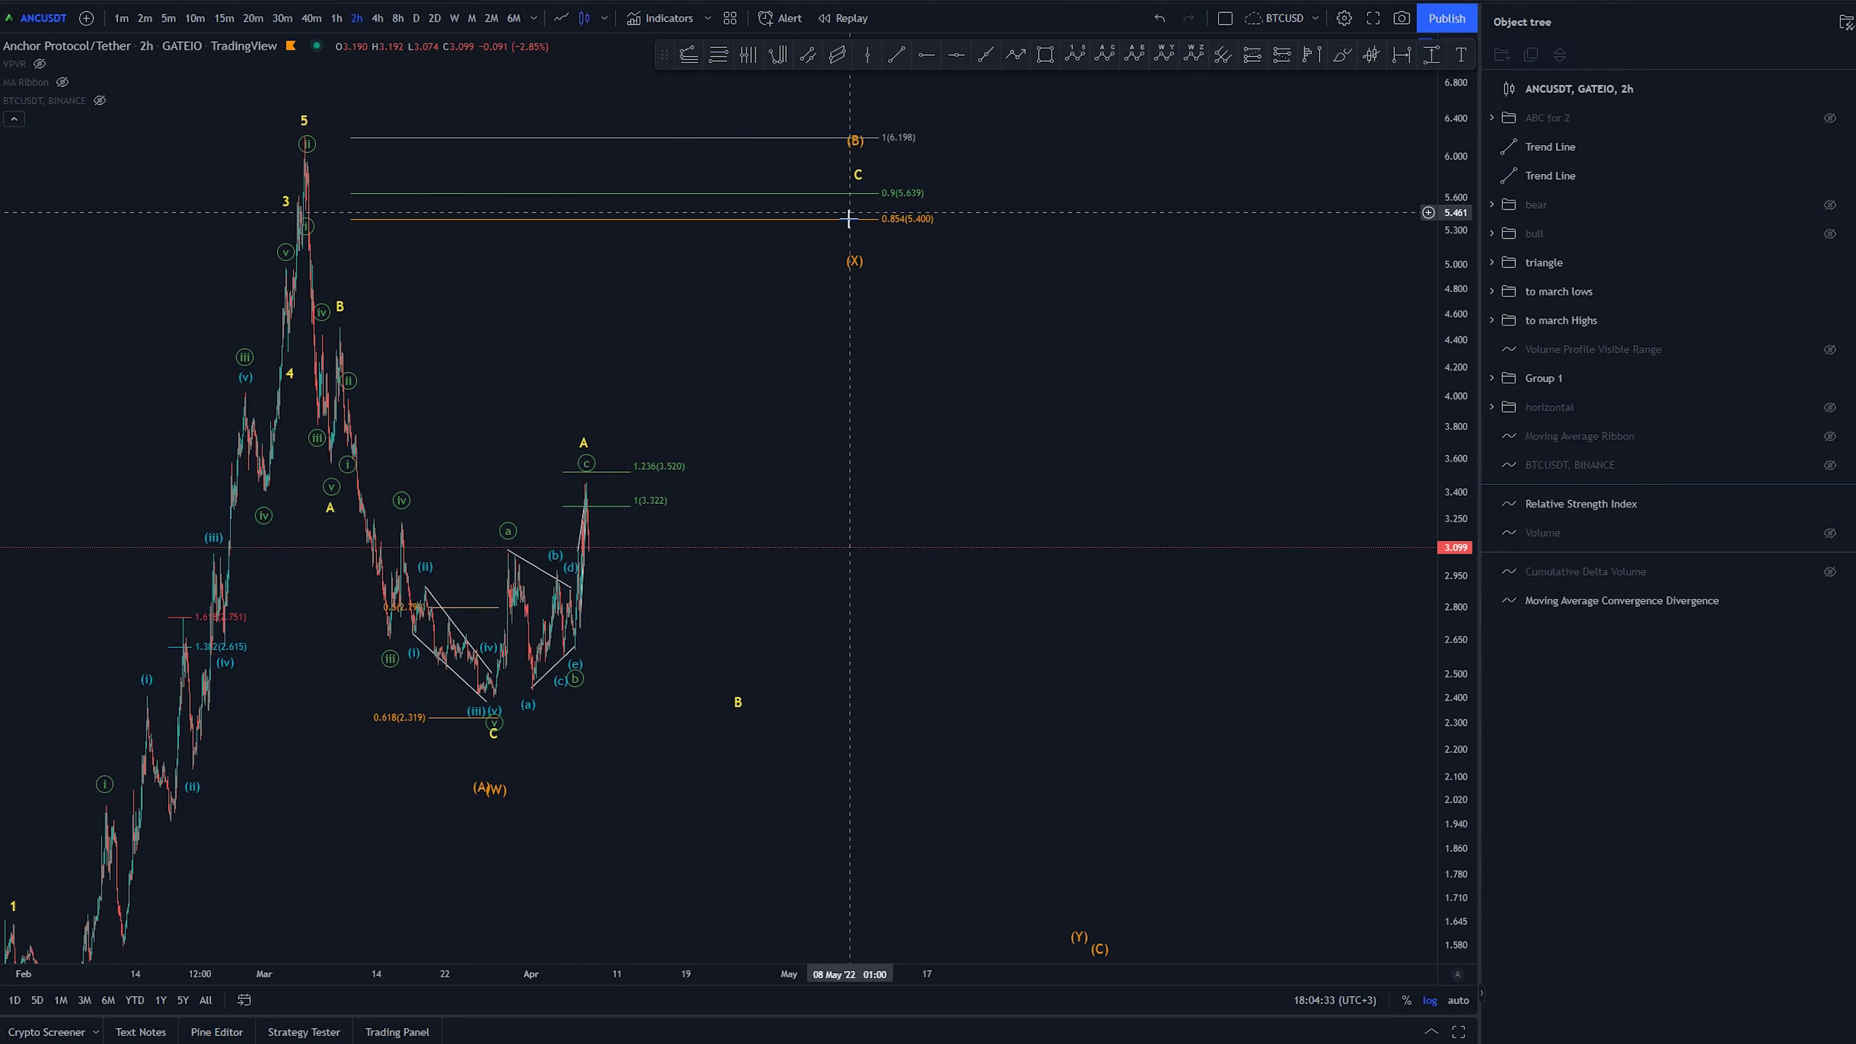
{"action": "scroll", "coordinate": [849, 149], "scroll_direction": "up", "scroll_amount": 5}
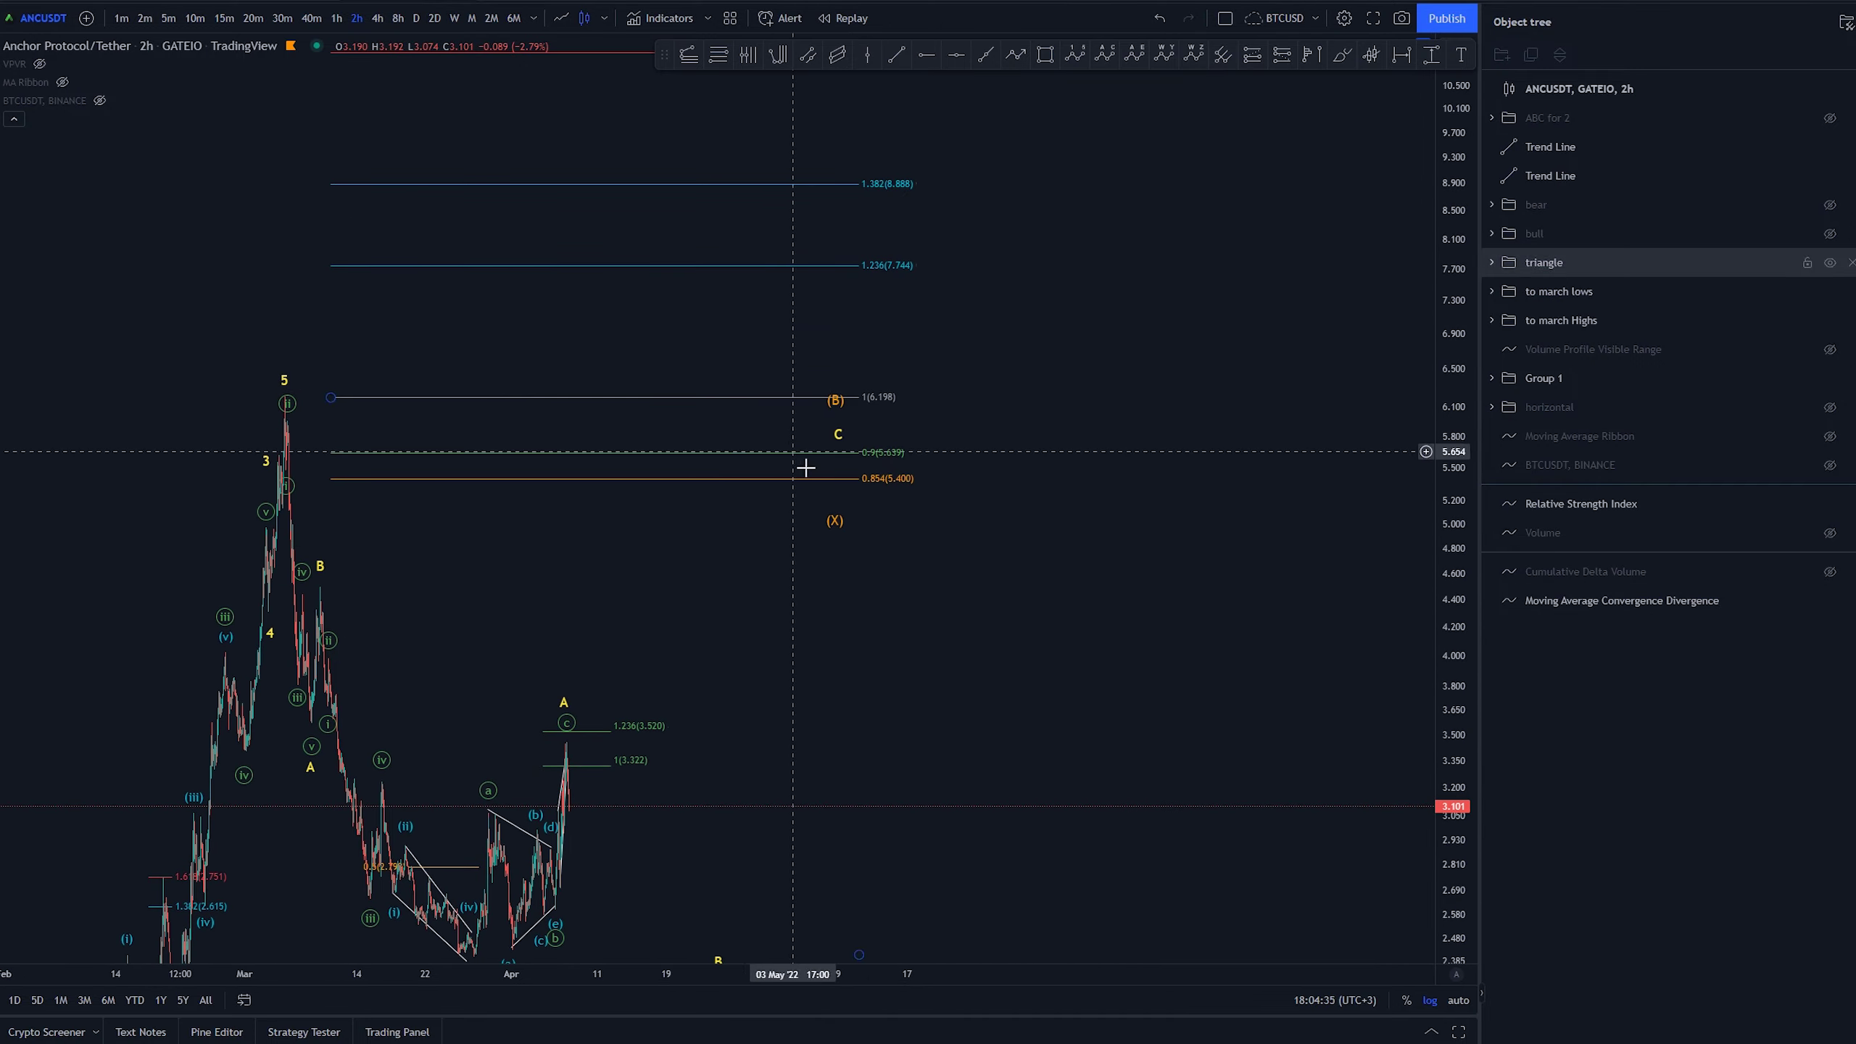
{"action": "scroll", "coordinate": [815, 474], "scroll_direction": "down", "scroll_amount": 8}
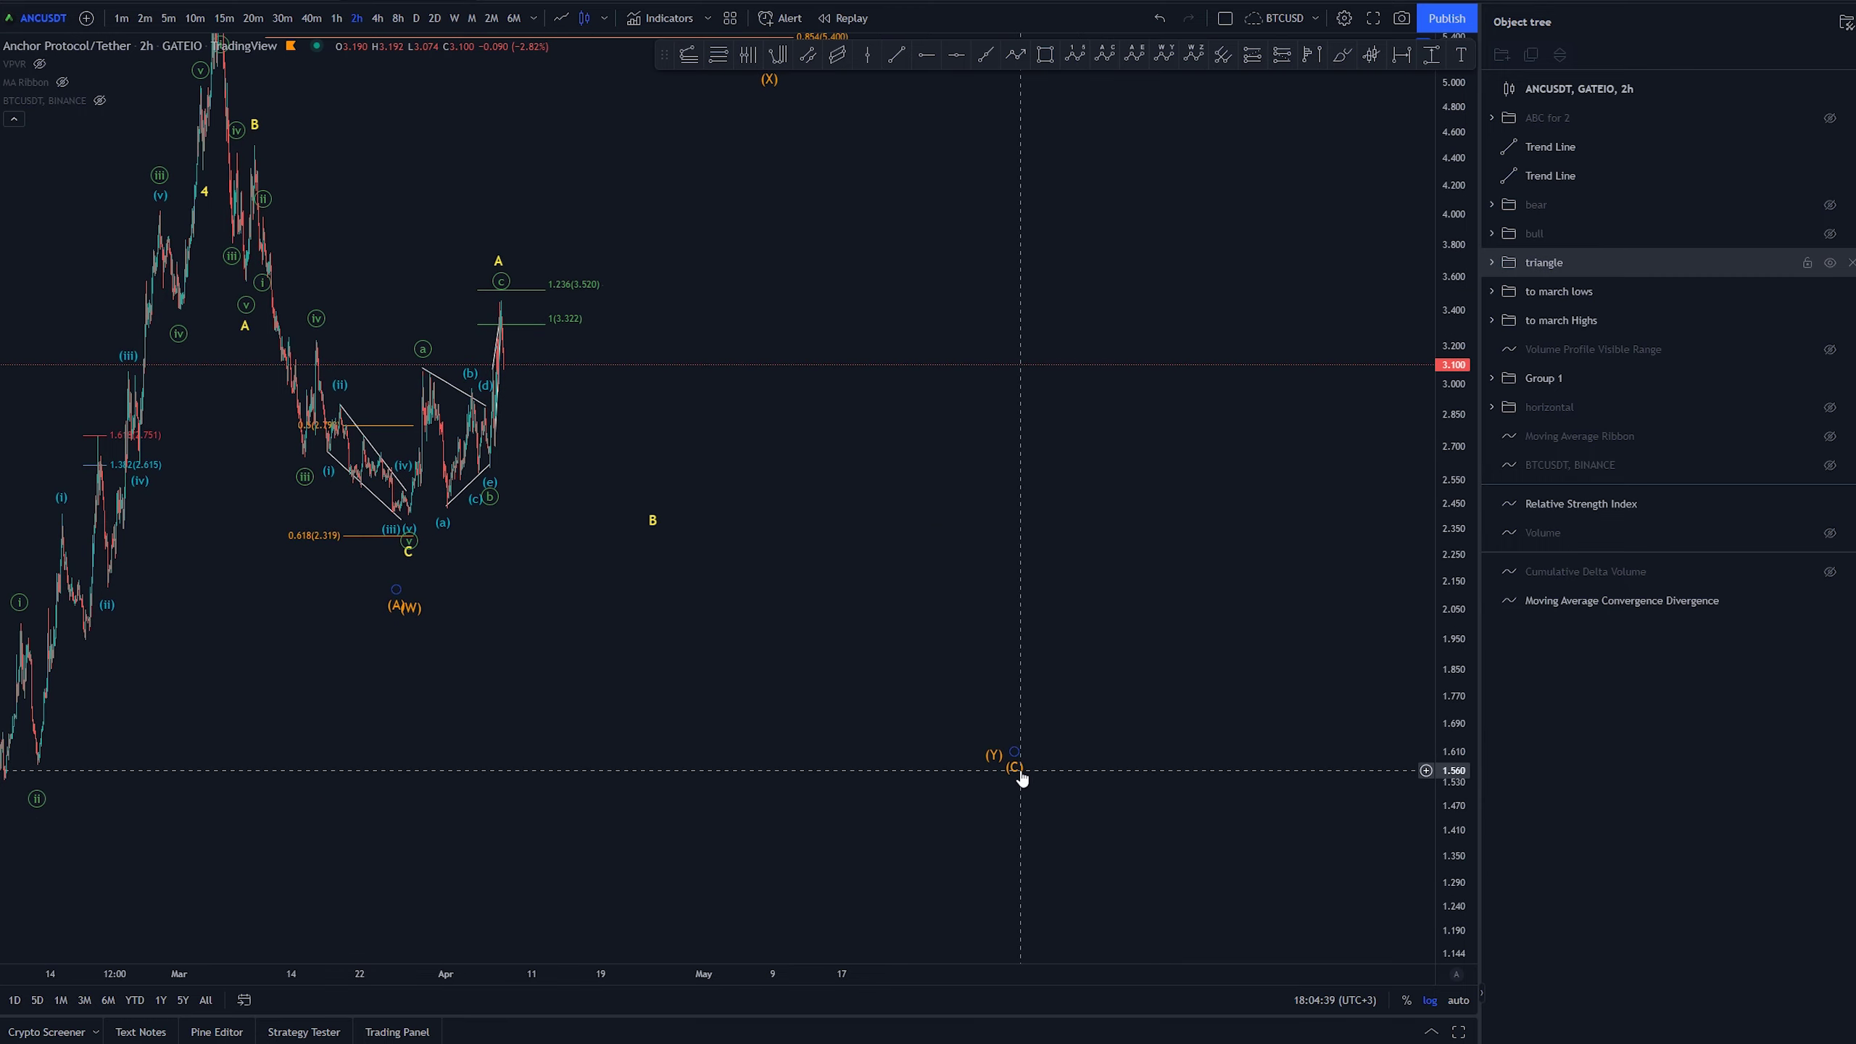
{"action": "left_click_drag", "start_coordinate": [932, 543], "coordinate": [1043, 824]}
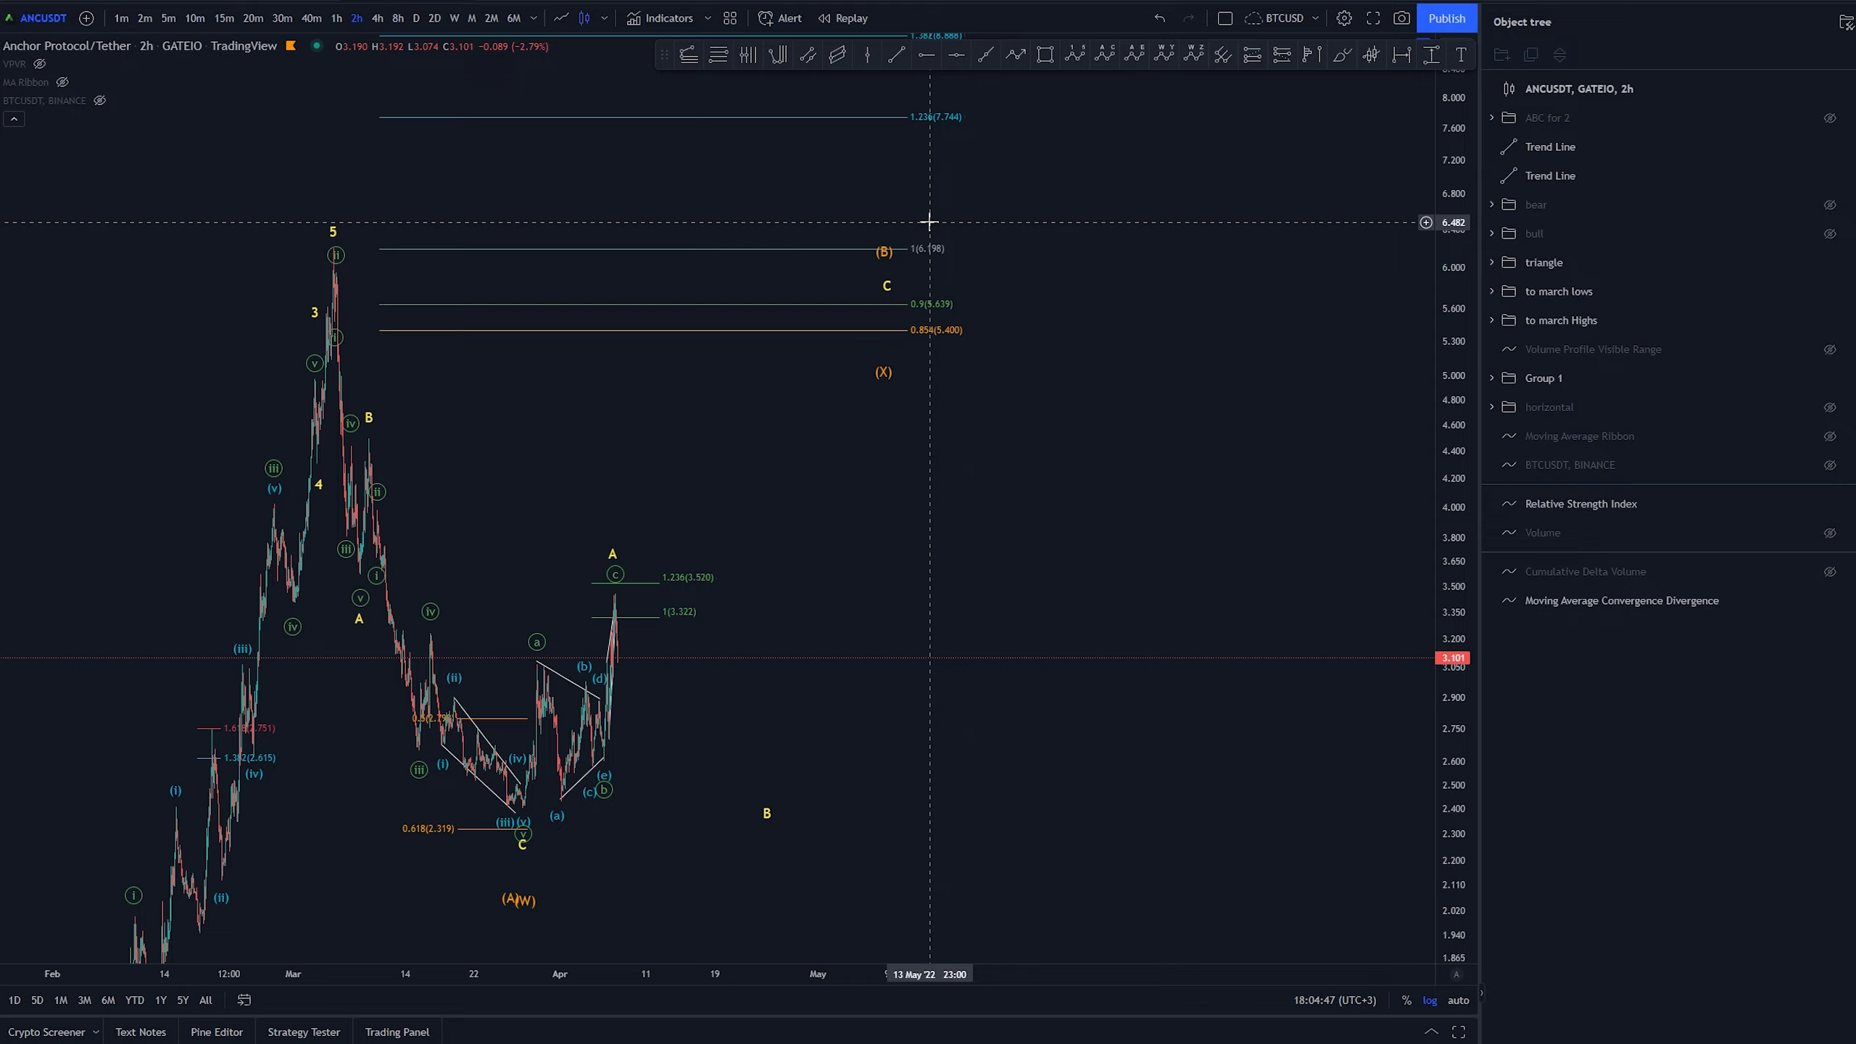
{"action": "left_click_drag", "start_coordinate": [960, 578], "coordinate": [1022, 588]}
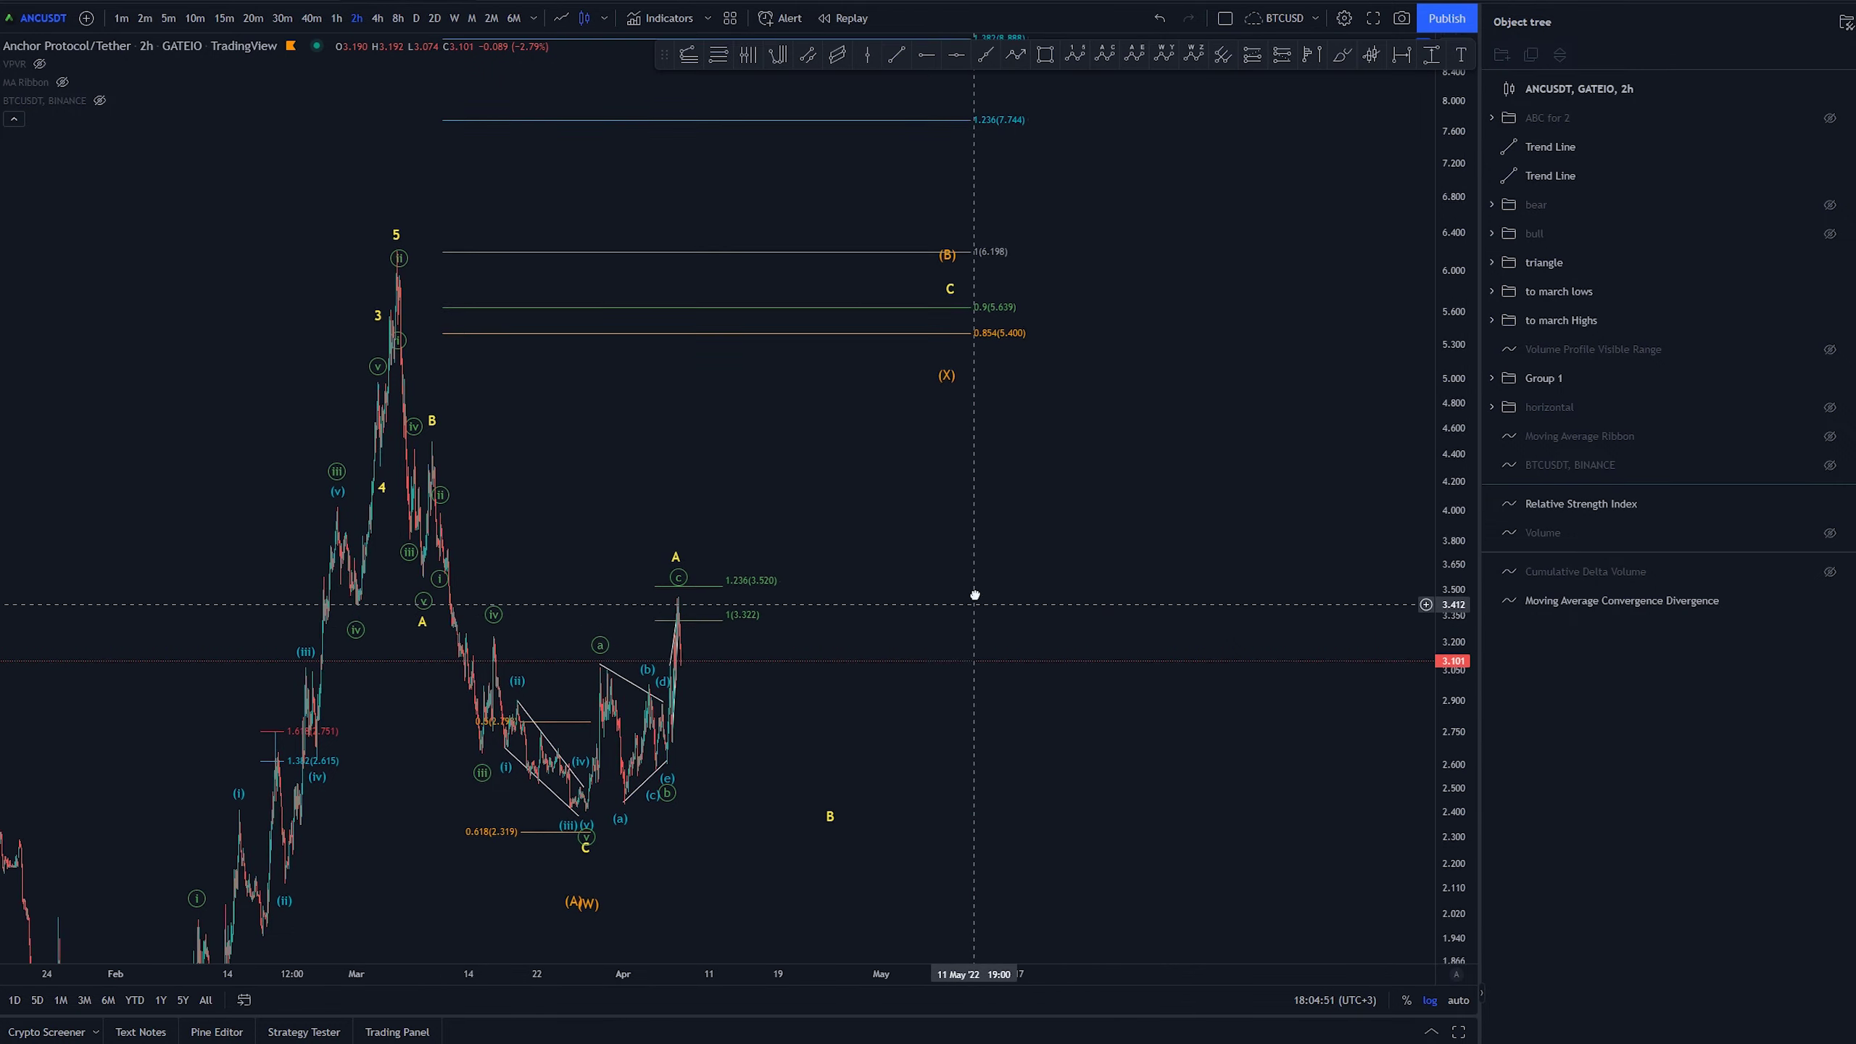
{"action": "left_click_drag", "start_coordinate": [973, 581], "coordinate": [879, 439]}
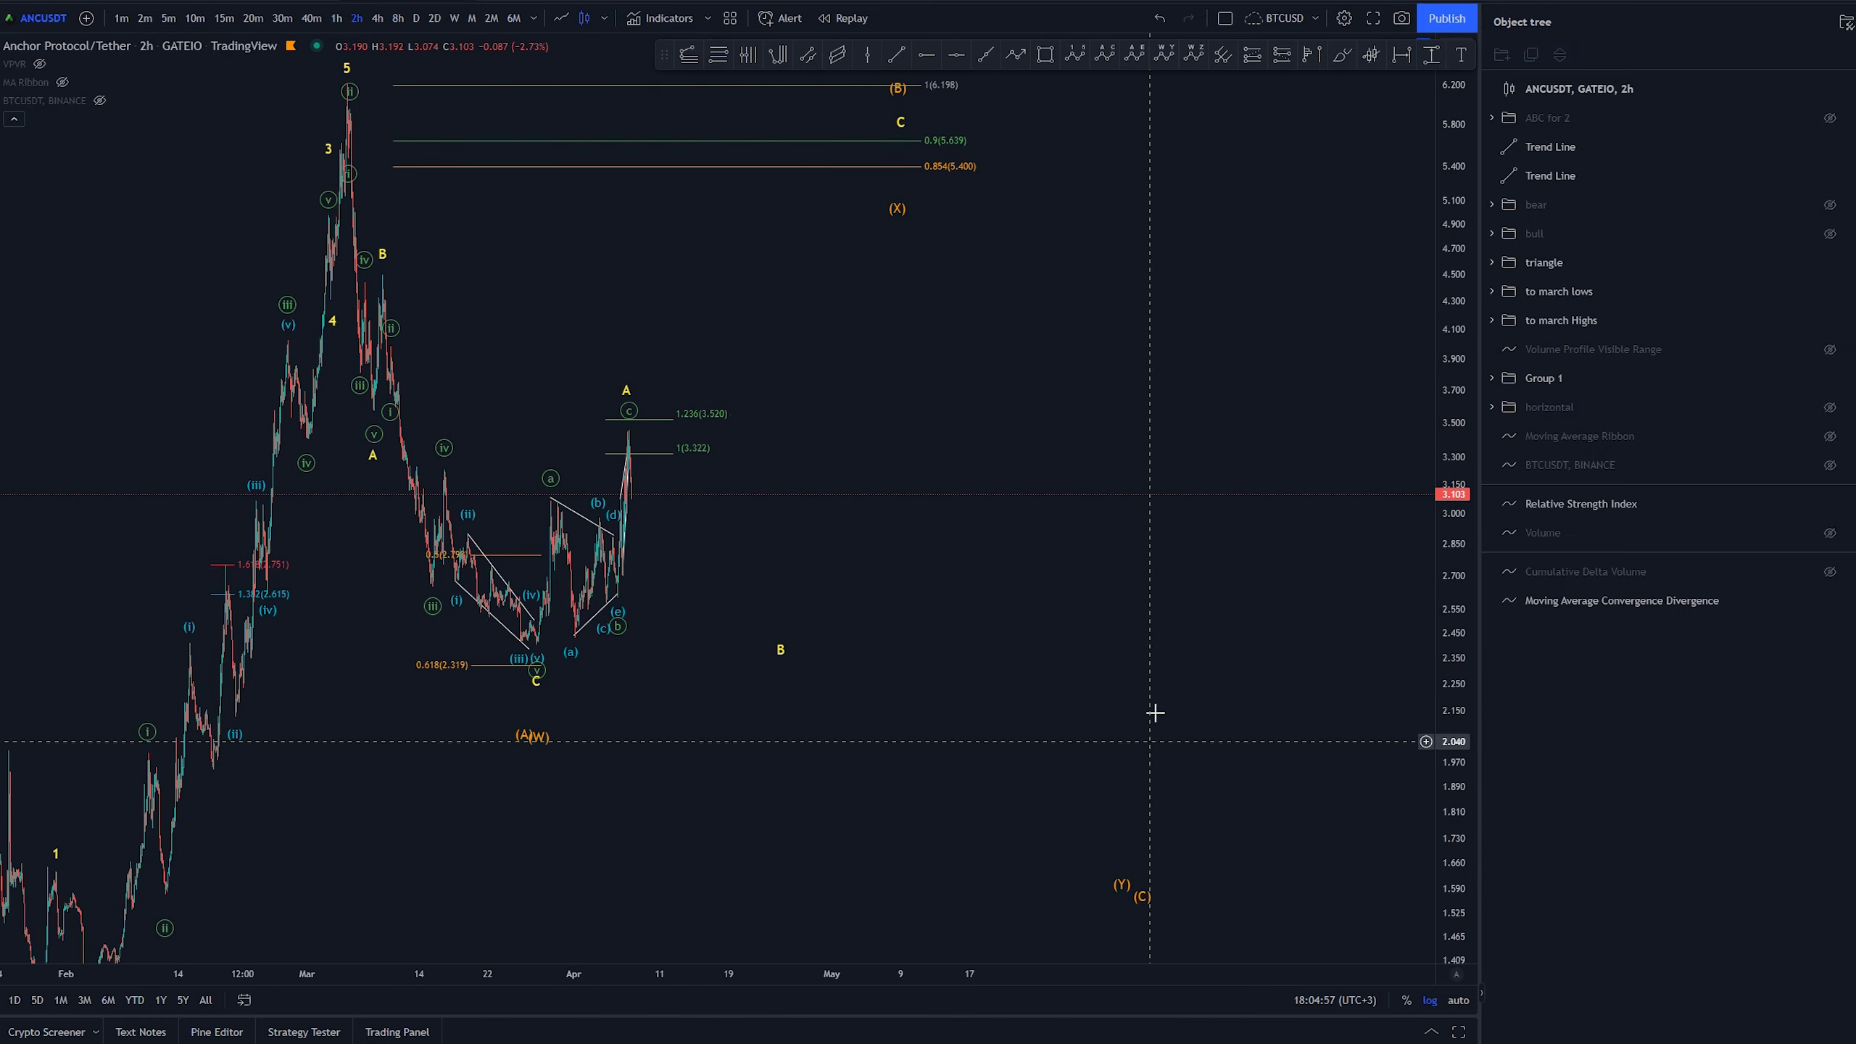
{"action": "scroll", "coordinate": [1169, 658], "scroll_direction": "down", "scroll_amount": 1}
{"action": "left_click_drag", "start_coordinate": [1183, 564], "coordinate": [1175, 453]}
{"action": "left_click_drag", "start_coordinate": [1446, 155], "coordinate": [1445, 292]}
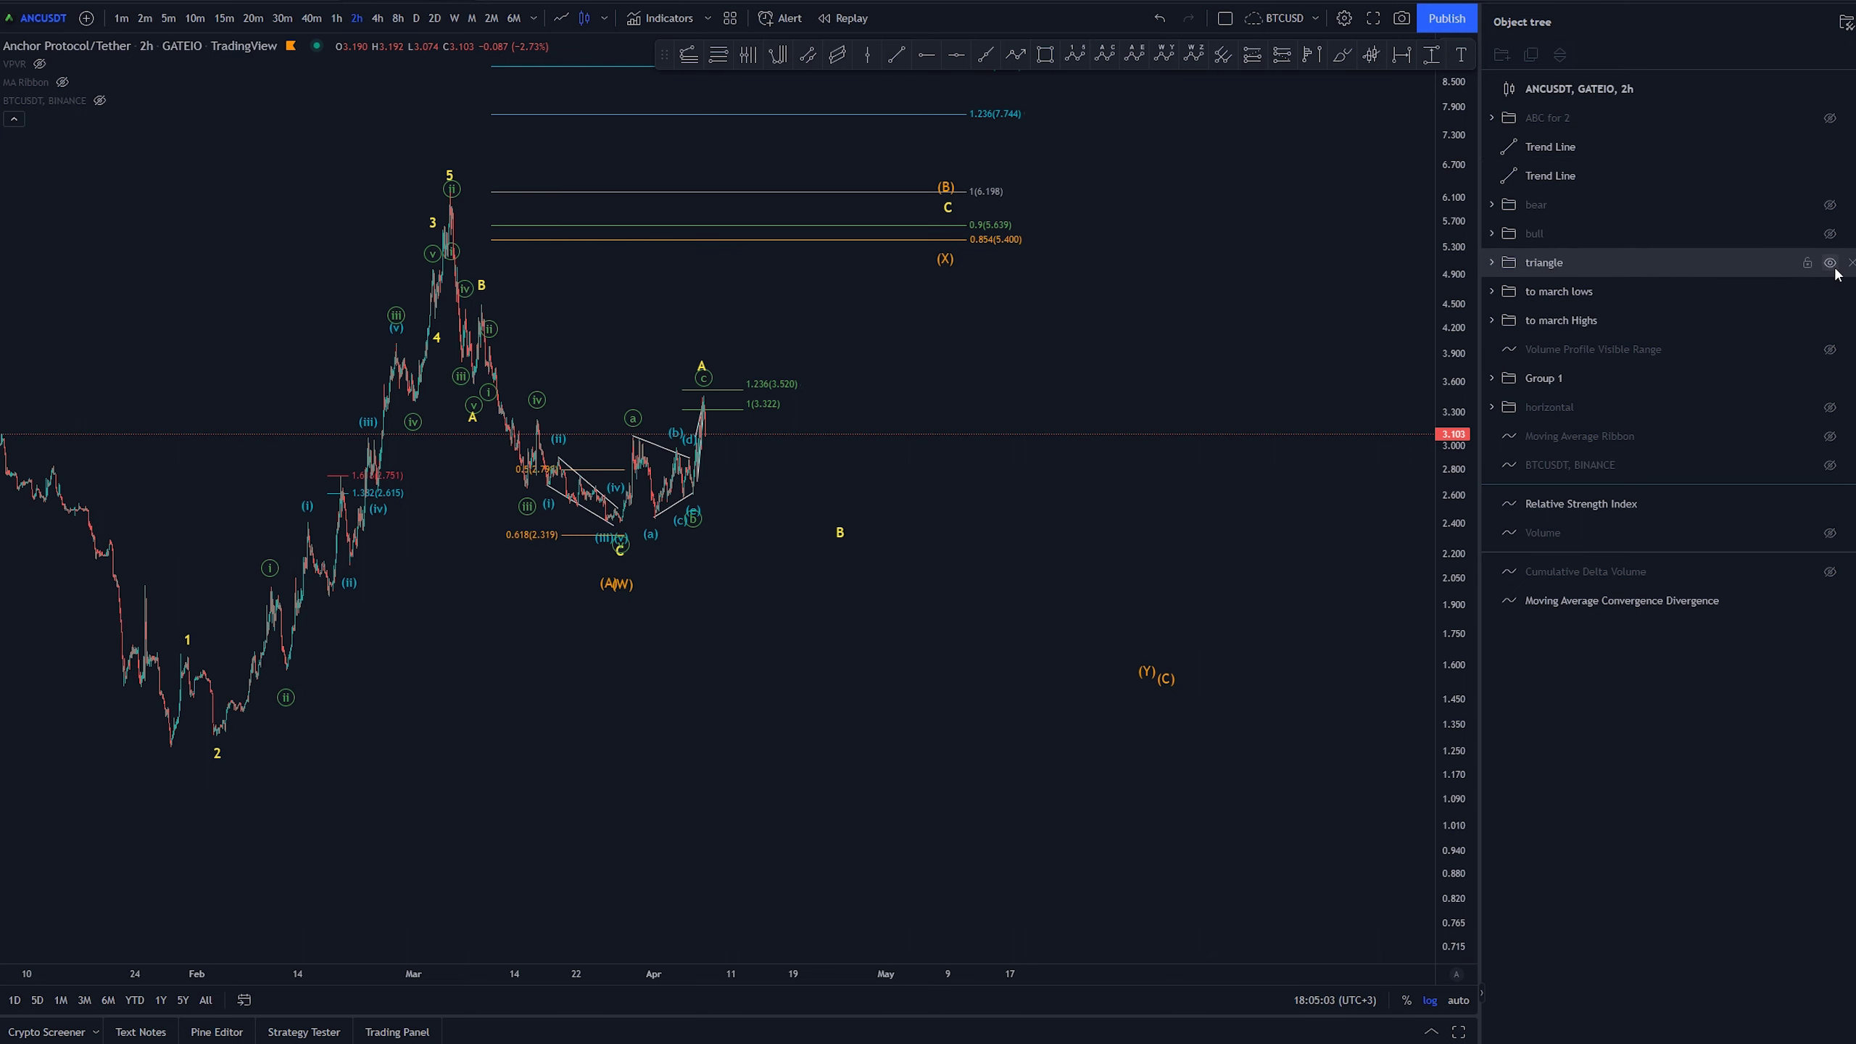
- Hide the triangle count, show the bull count, and zoom into its recent waves
{"action": "left_click", "coordinate": [1832, 264]}
{"action": "left_click", "coordinate": [1831, 235]}
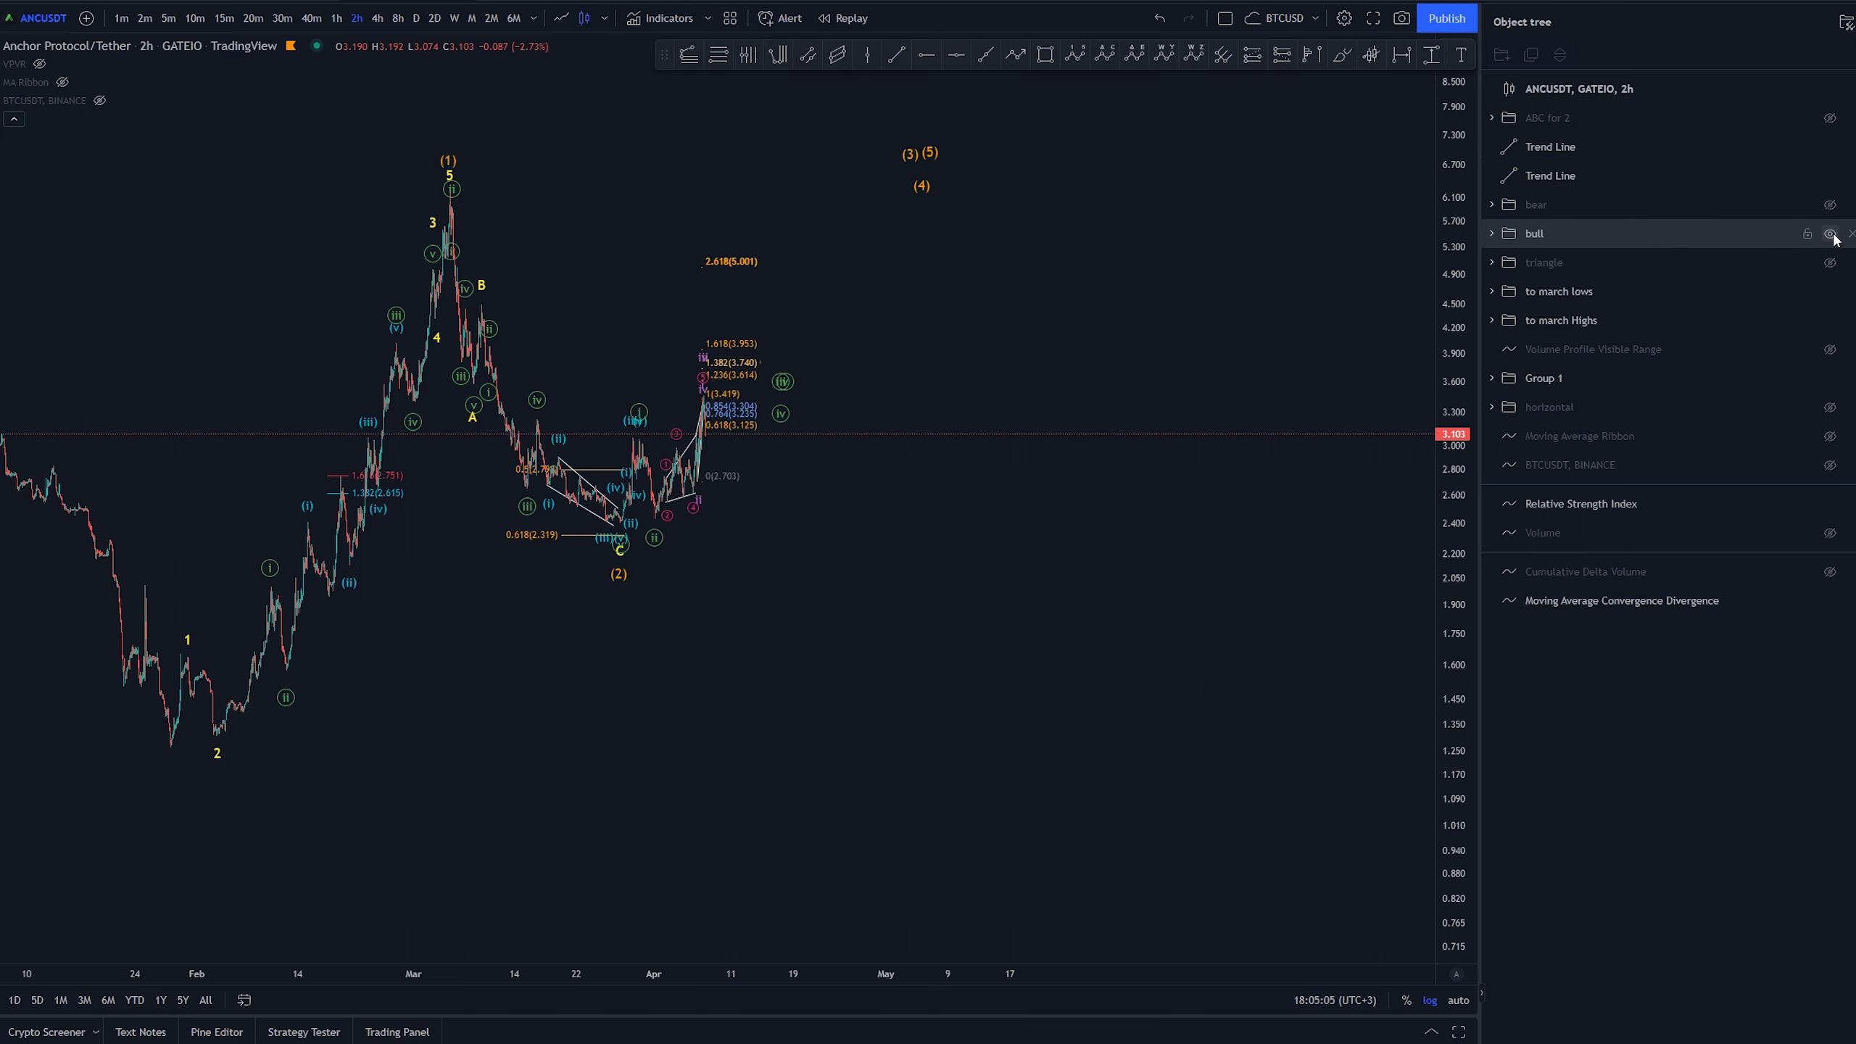
{"action": "left_click_drag", "start_coordinate": [1012, 664], "coordinate": [1197, 770]}
{"action": "scroll", "coordinate": [1242, 761], "scroll_direction": "up", "scroll_amount": 2}
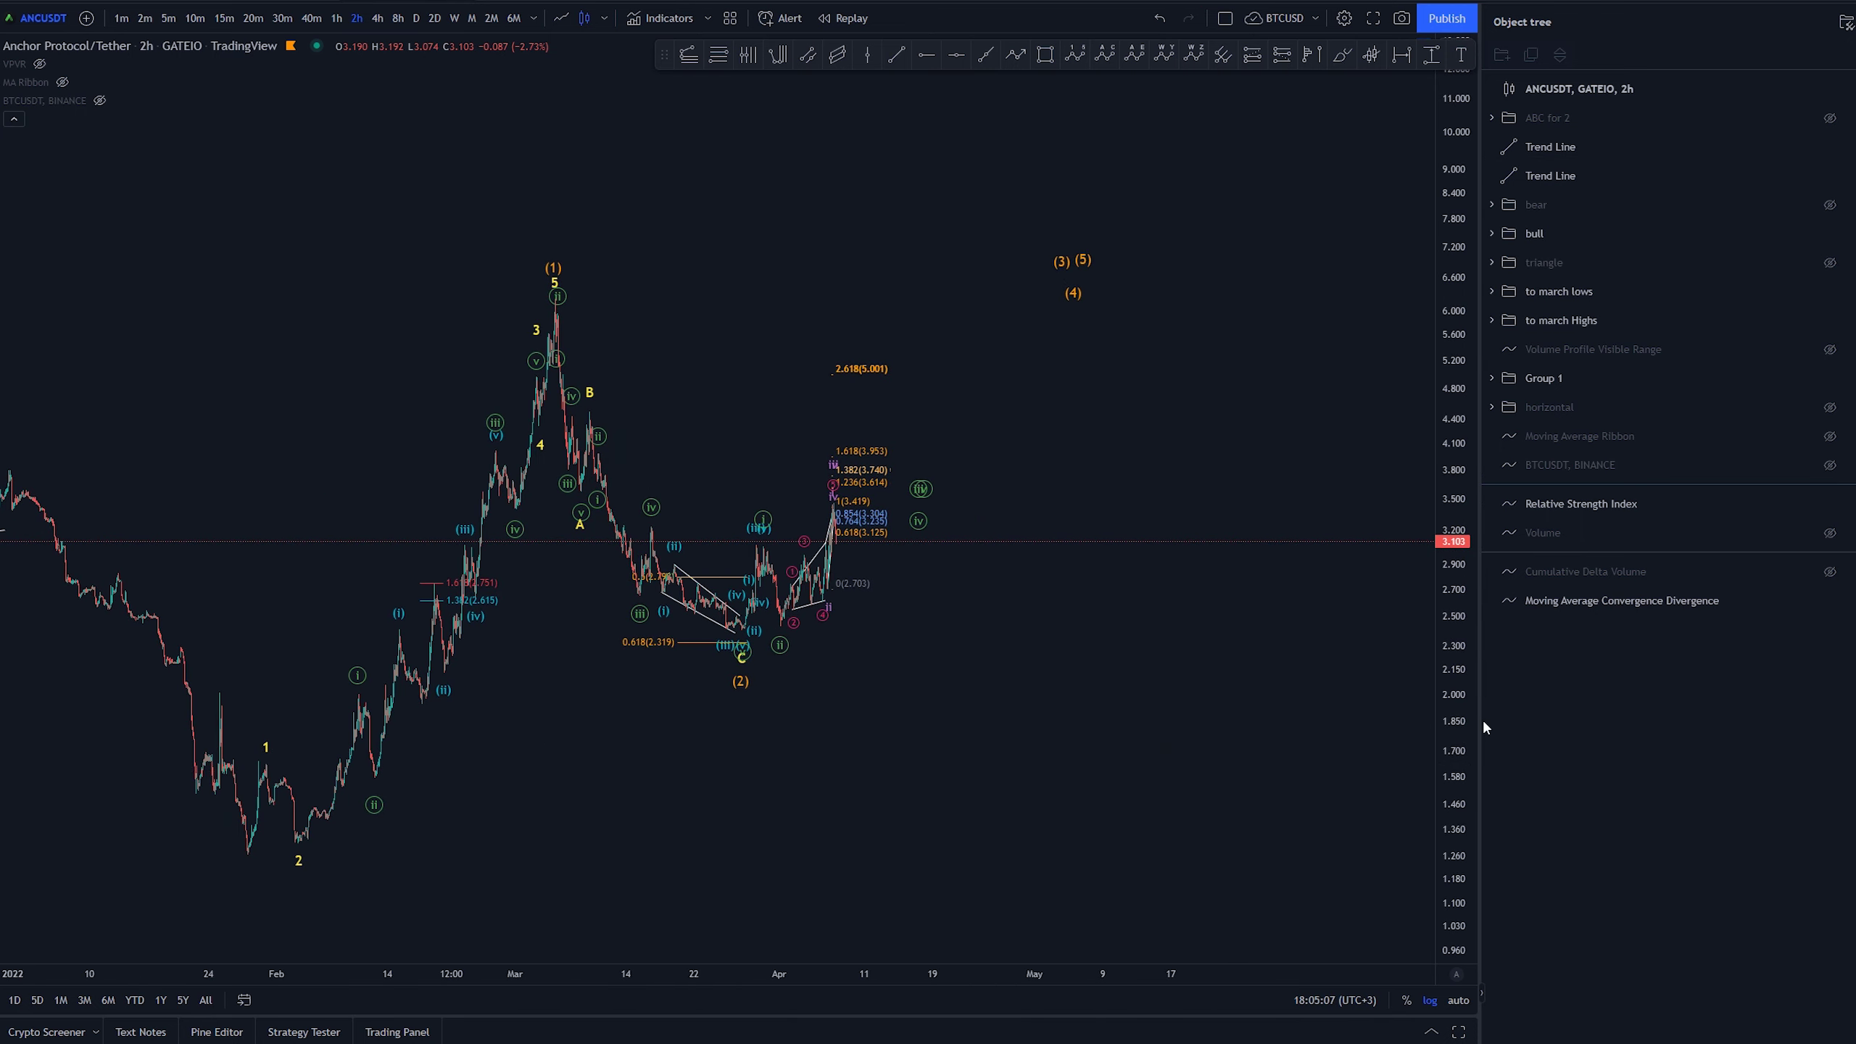
{"action": "left_click_drag", "start_coordinate": [1456, 731], "coordinate": [1451, 271]}
{"action": "scroll", "coordinate": [1170, 570], "scroll_direction": "up", "scroll_amount": 3}
{"action": "left_click_drag", "start_coordinate": [994, 690], "coordinate": [1222, 620]}
{"action": "left_click_drag", "start_coordinate": [1099, 662], "coordinate": [1119, 835]}
{"action": "left_click_drag", "start_coordinate": [1454, 372], "coordinate": [1453, 574]}
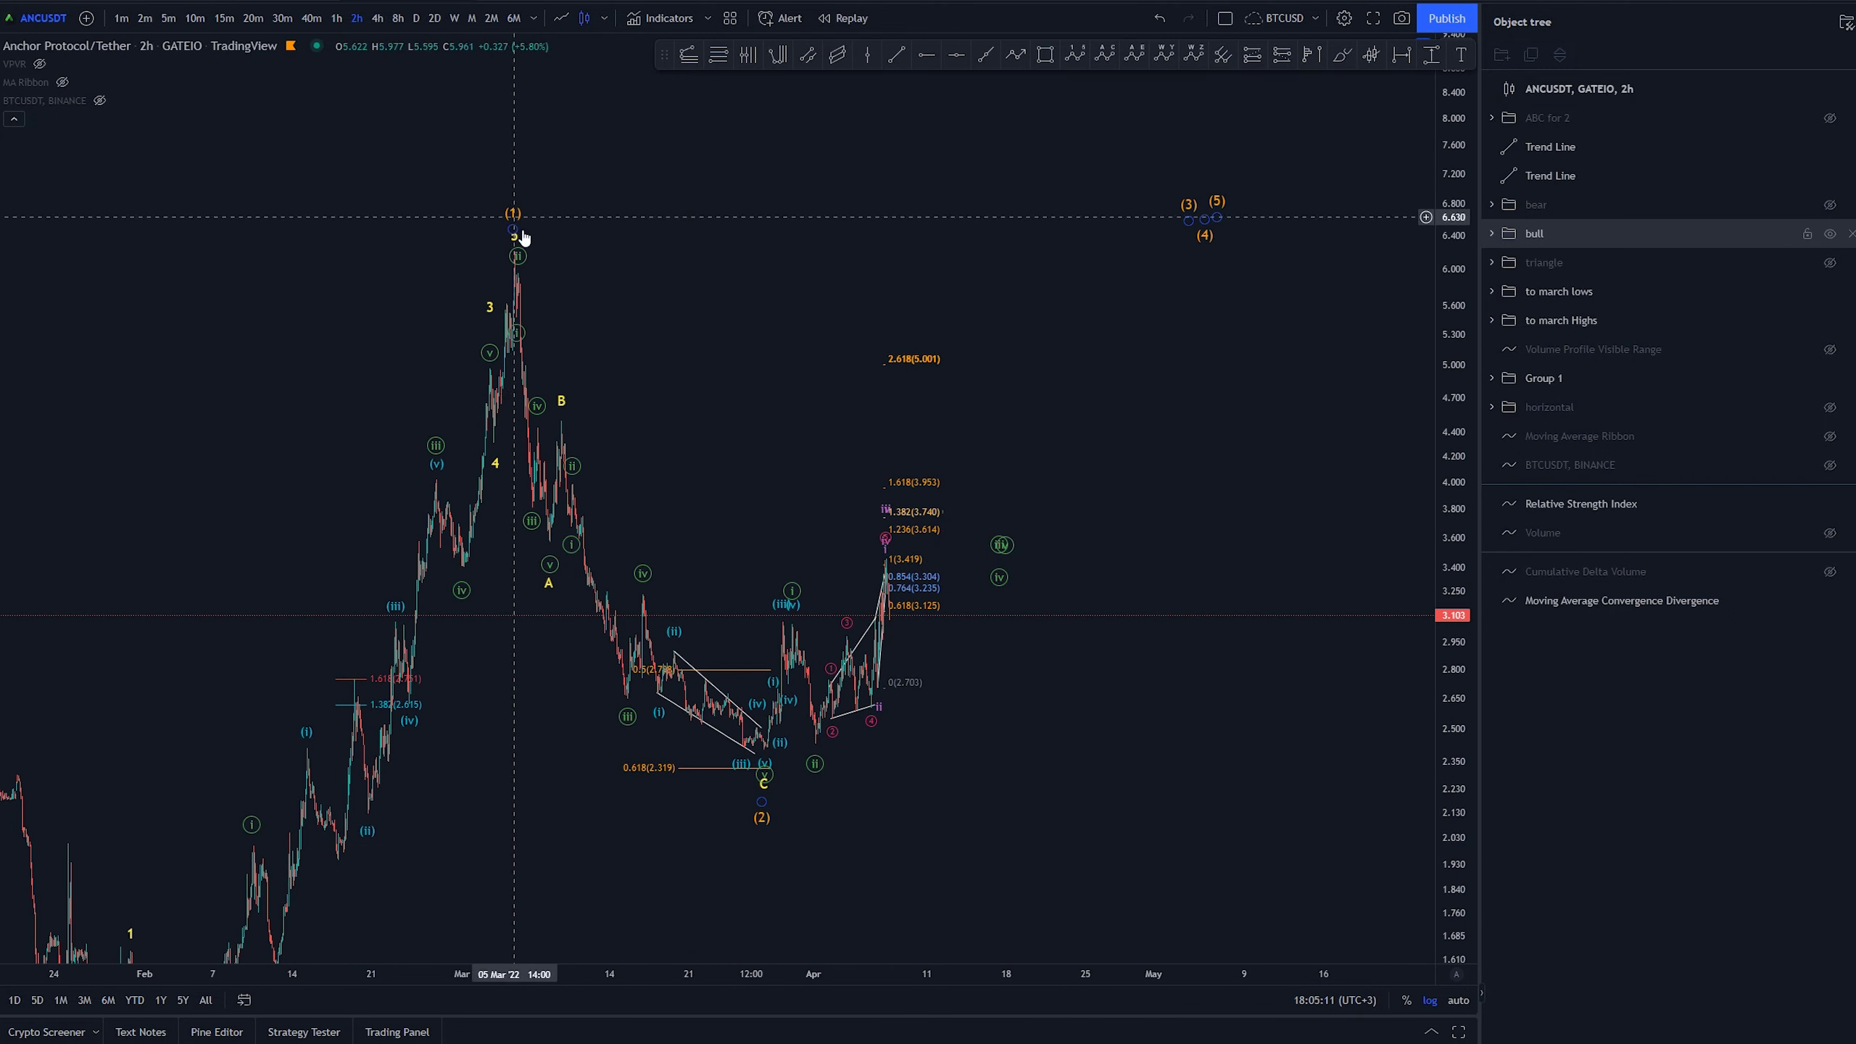
{"action": "left_click_drag", "start_coordinate": [1002, 808], "coordinate": [1069, 771]}
{"action": "left_click_drag", "start_coordinate": [1440, 780], "coordinate": [1420, 424]}
{"action": "scroll", "coordinate": [1081, 687], "scroll_direction": "up", "scroll_amount": 2}
{"action": "left_click_drag", "start_coordinate": [1062, 711], "coordinate": [1130, 565]}
{"action": "scroll", "coordinate": [1129, 647], "scroll_direction": "up", "scroll_amount": 4}
{"action": "scroll", "coordinate": [1172, 676], "scroll_direction": "down", "scroll_amount": 5}
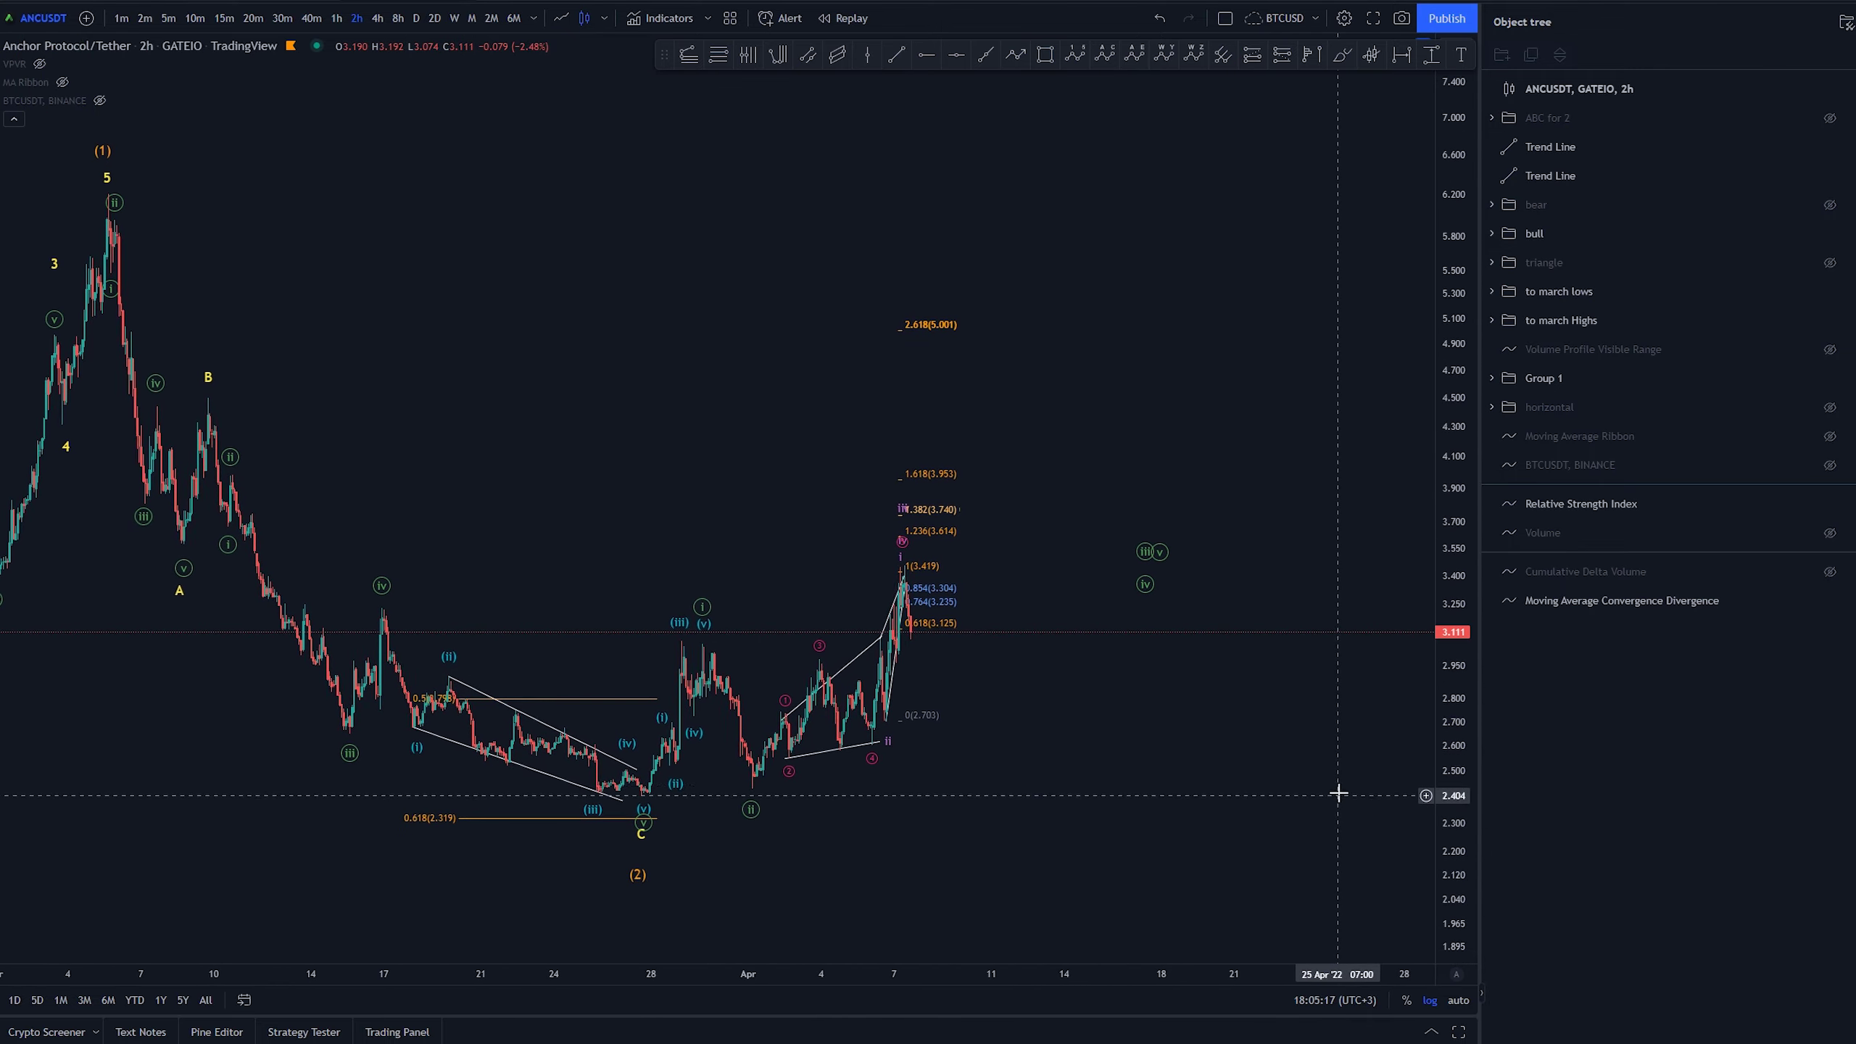
{"action": "scroll", "coordinate": [1299, 755], "scroll_direction": "up", "scroll_amount": 5}
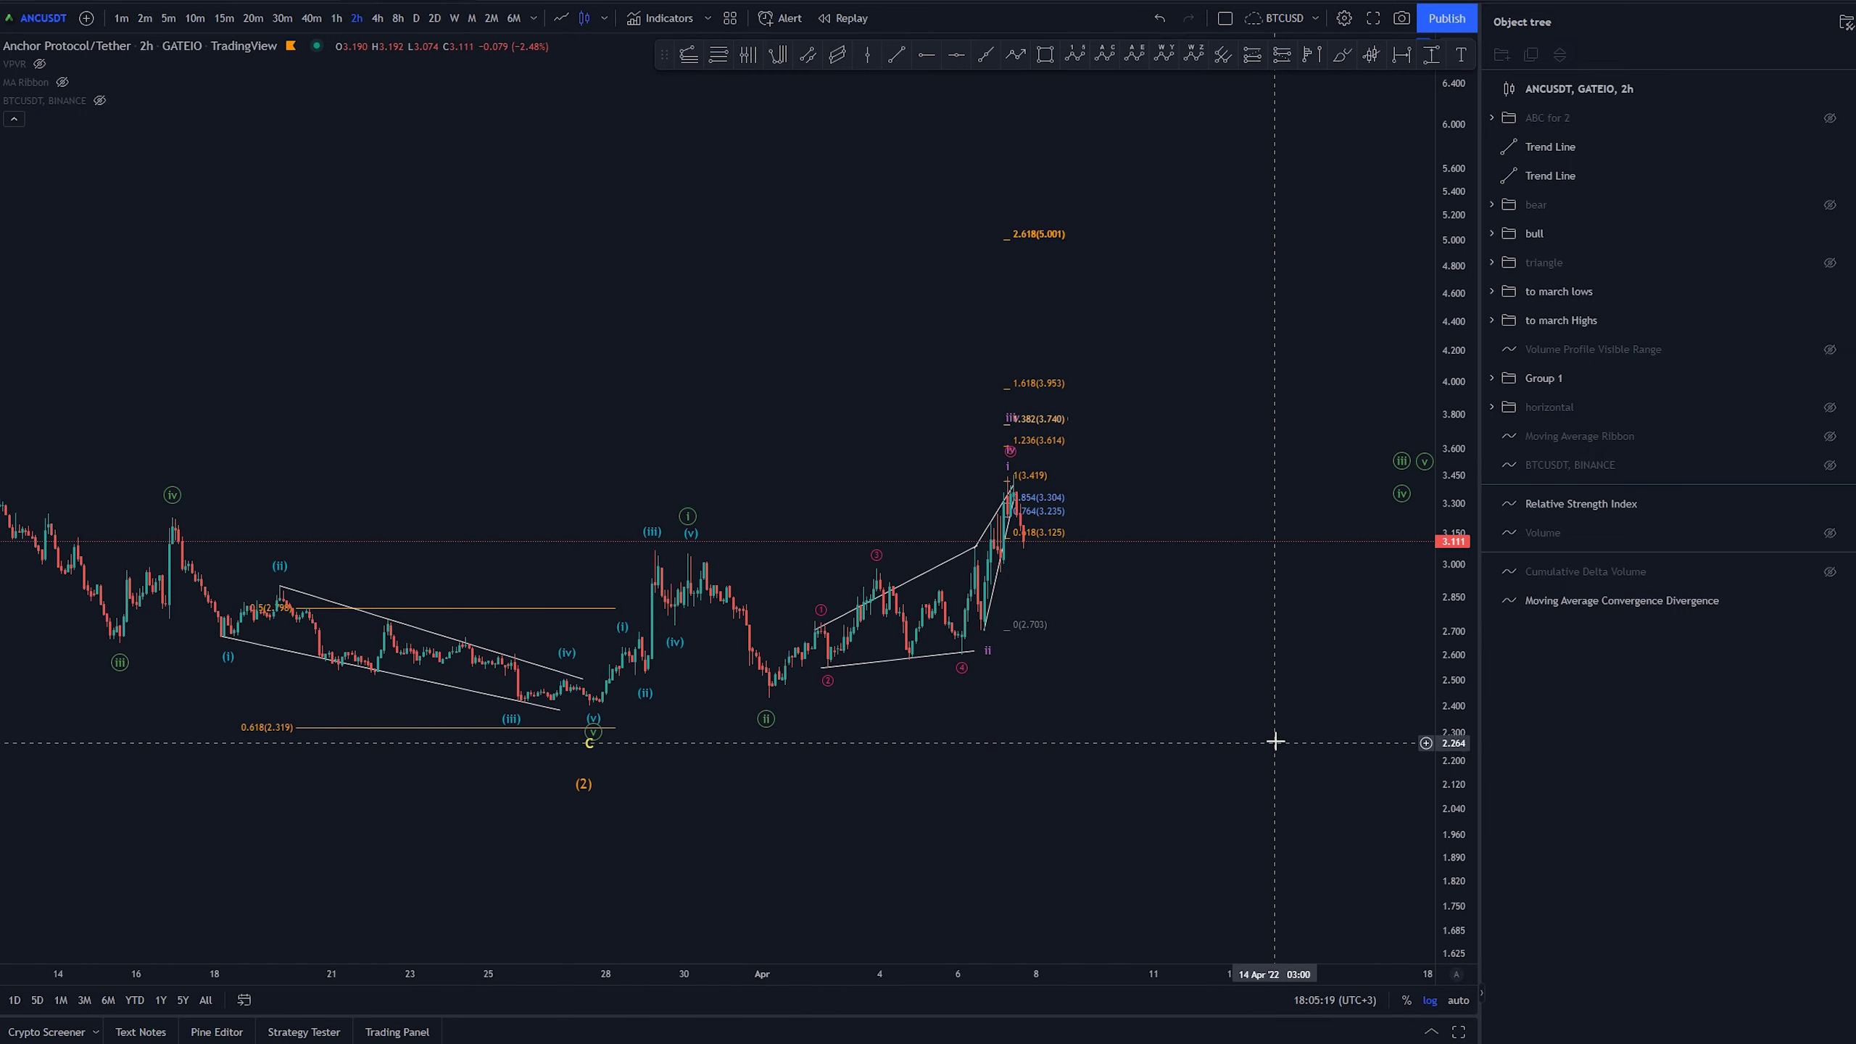
{"action": "left_click_drag", "start_coordinate": [1275, 740], "coordinate": [1186, 752]}
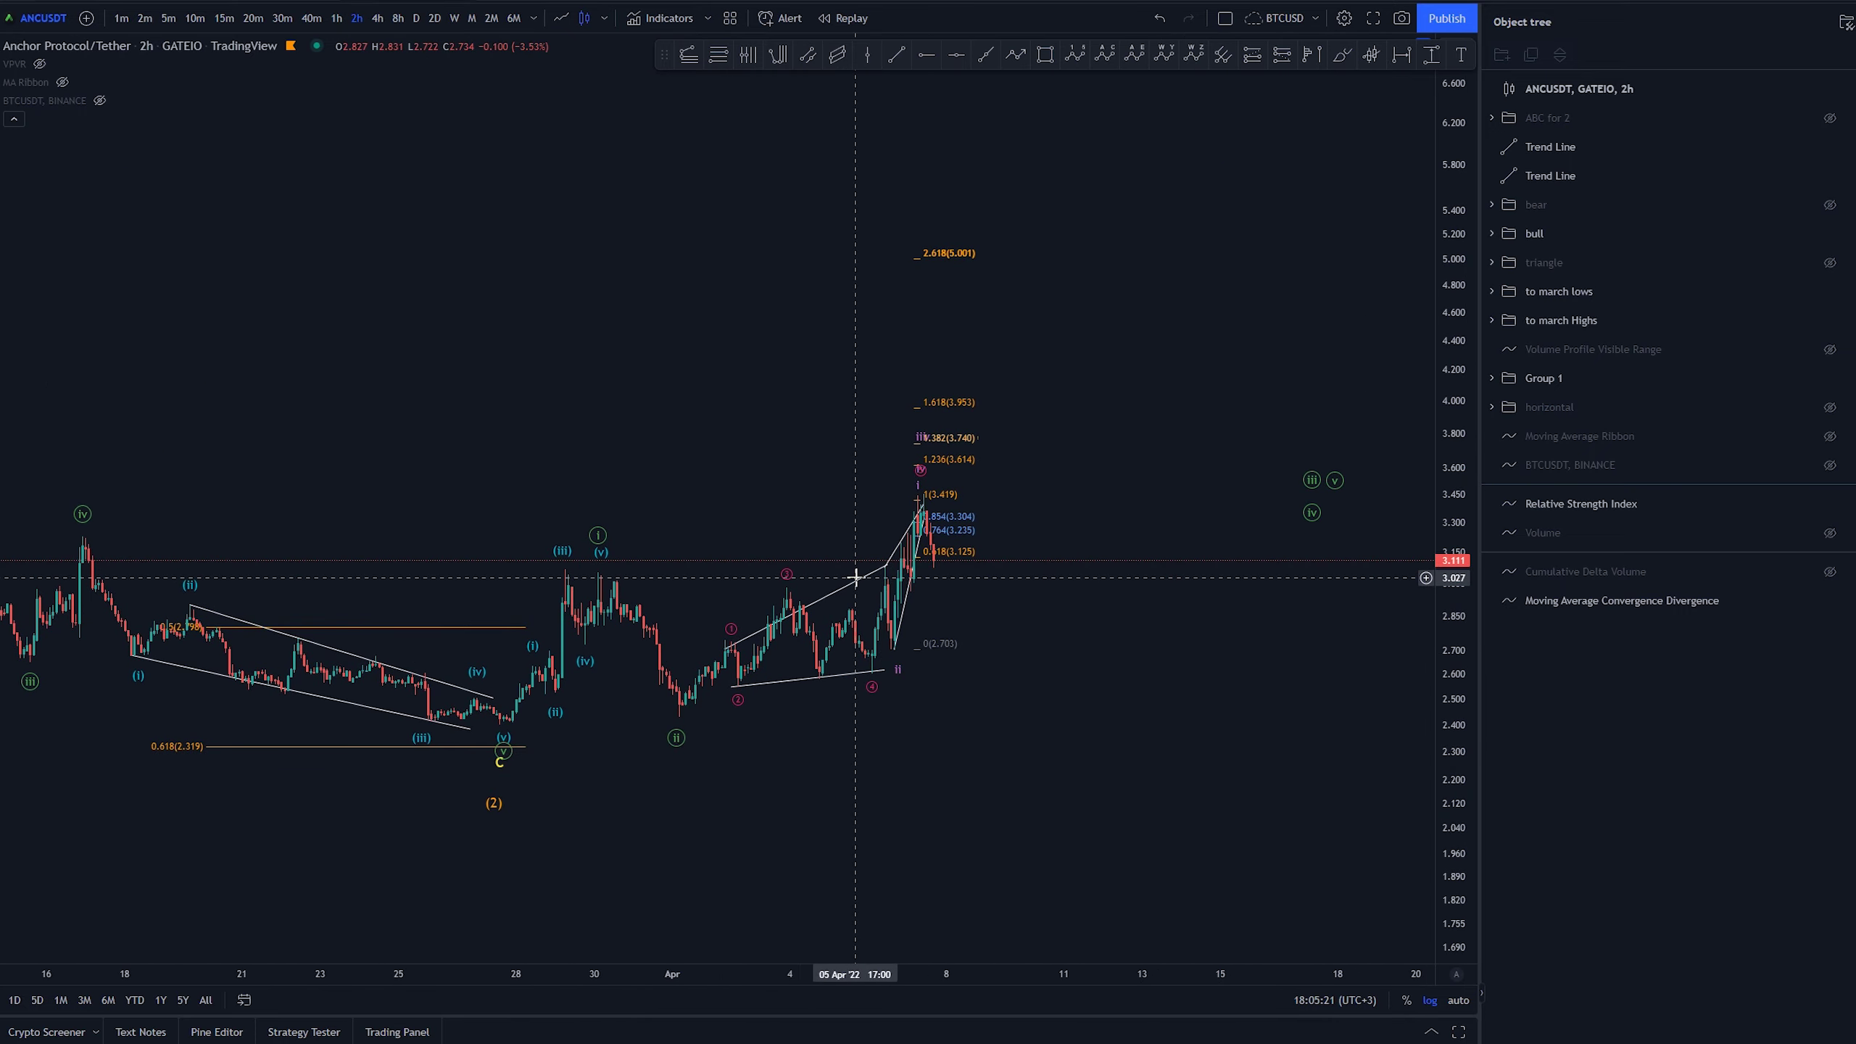
{"action": "left_click_drag", "start_coordinate": [1227, 723], "coordinate": [1335, 752]}
{"action": "scroll", "coordinate": [1301, 790], "scroll_direction": "up", "scroll_amount": 3}
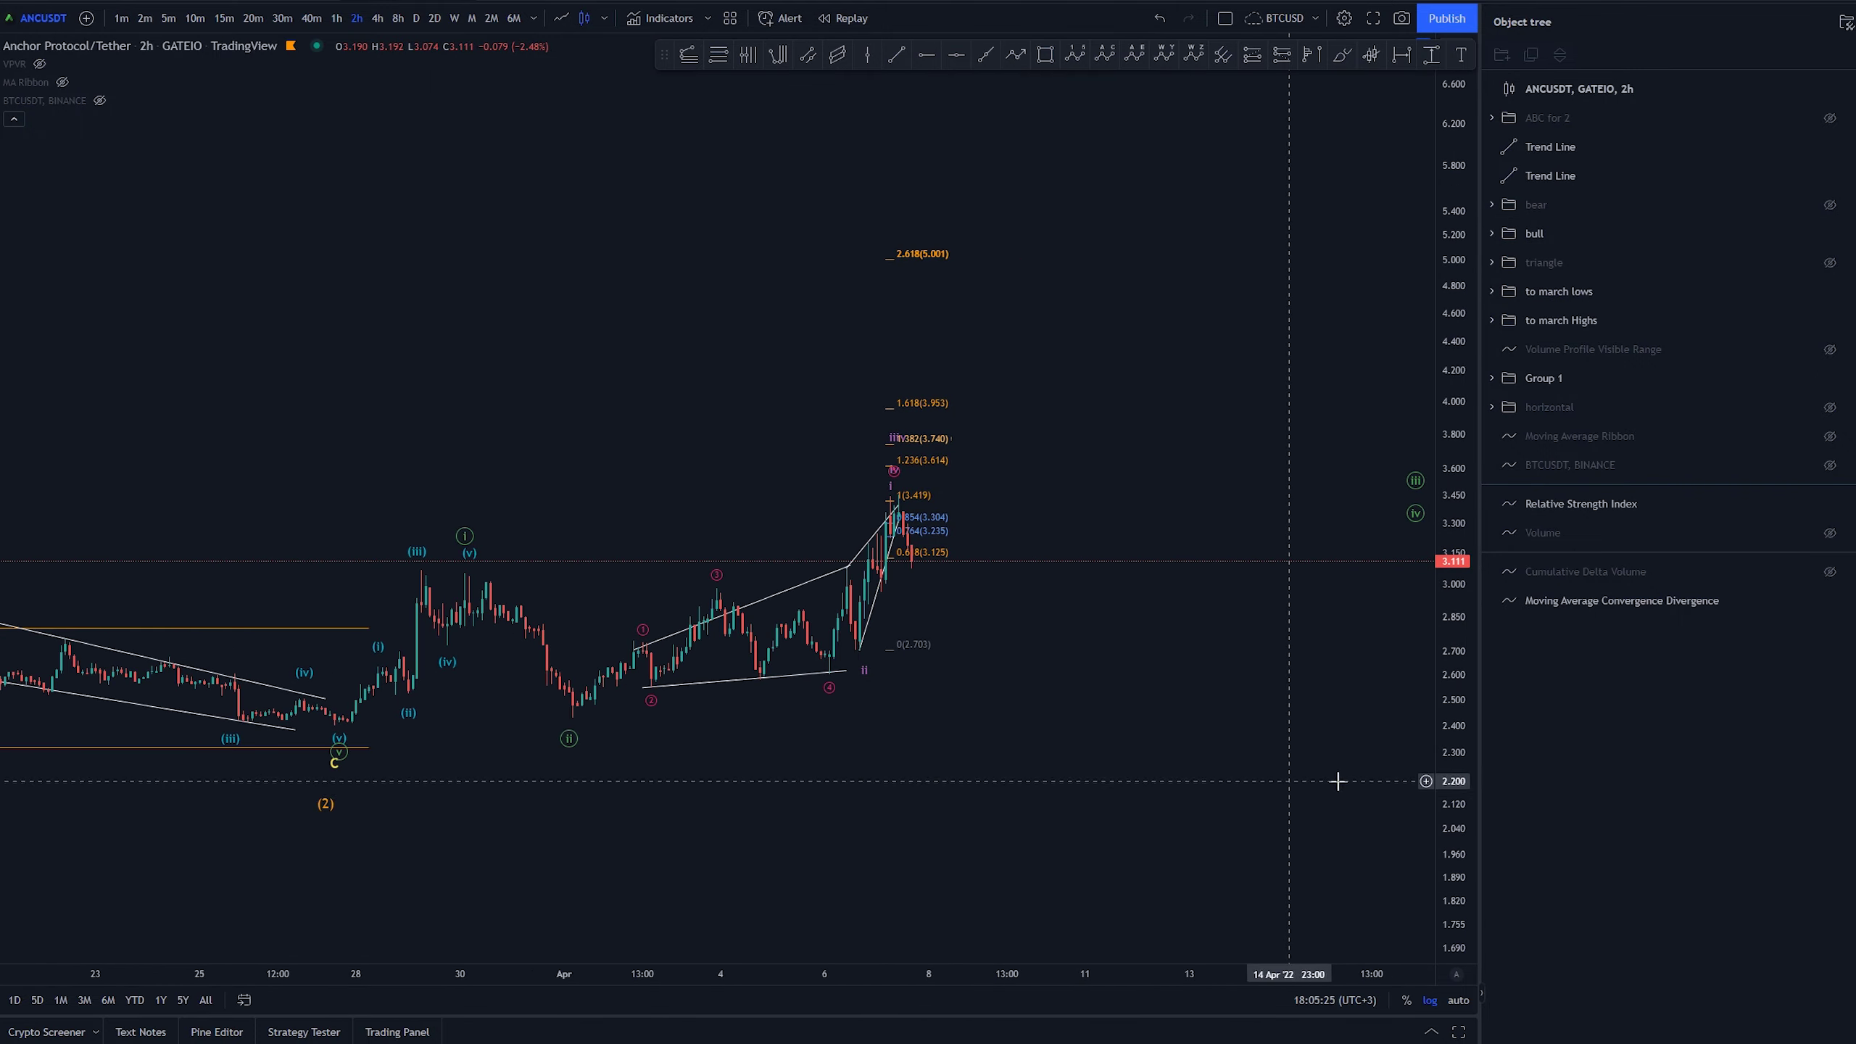
{"action": "left_click_drag", "start_coordinate": [1450, 777], "coordinate": [1452, 351]}
{"action": "left_click_drag", "start_coordinate": [1131, 714], "coordinate": [1339, 334]}
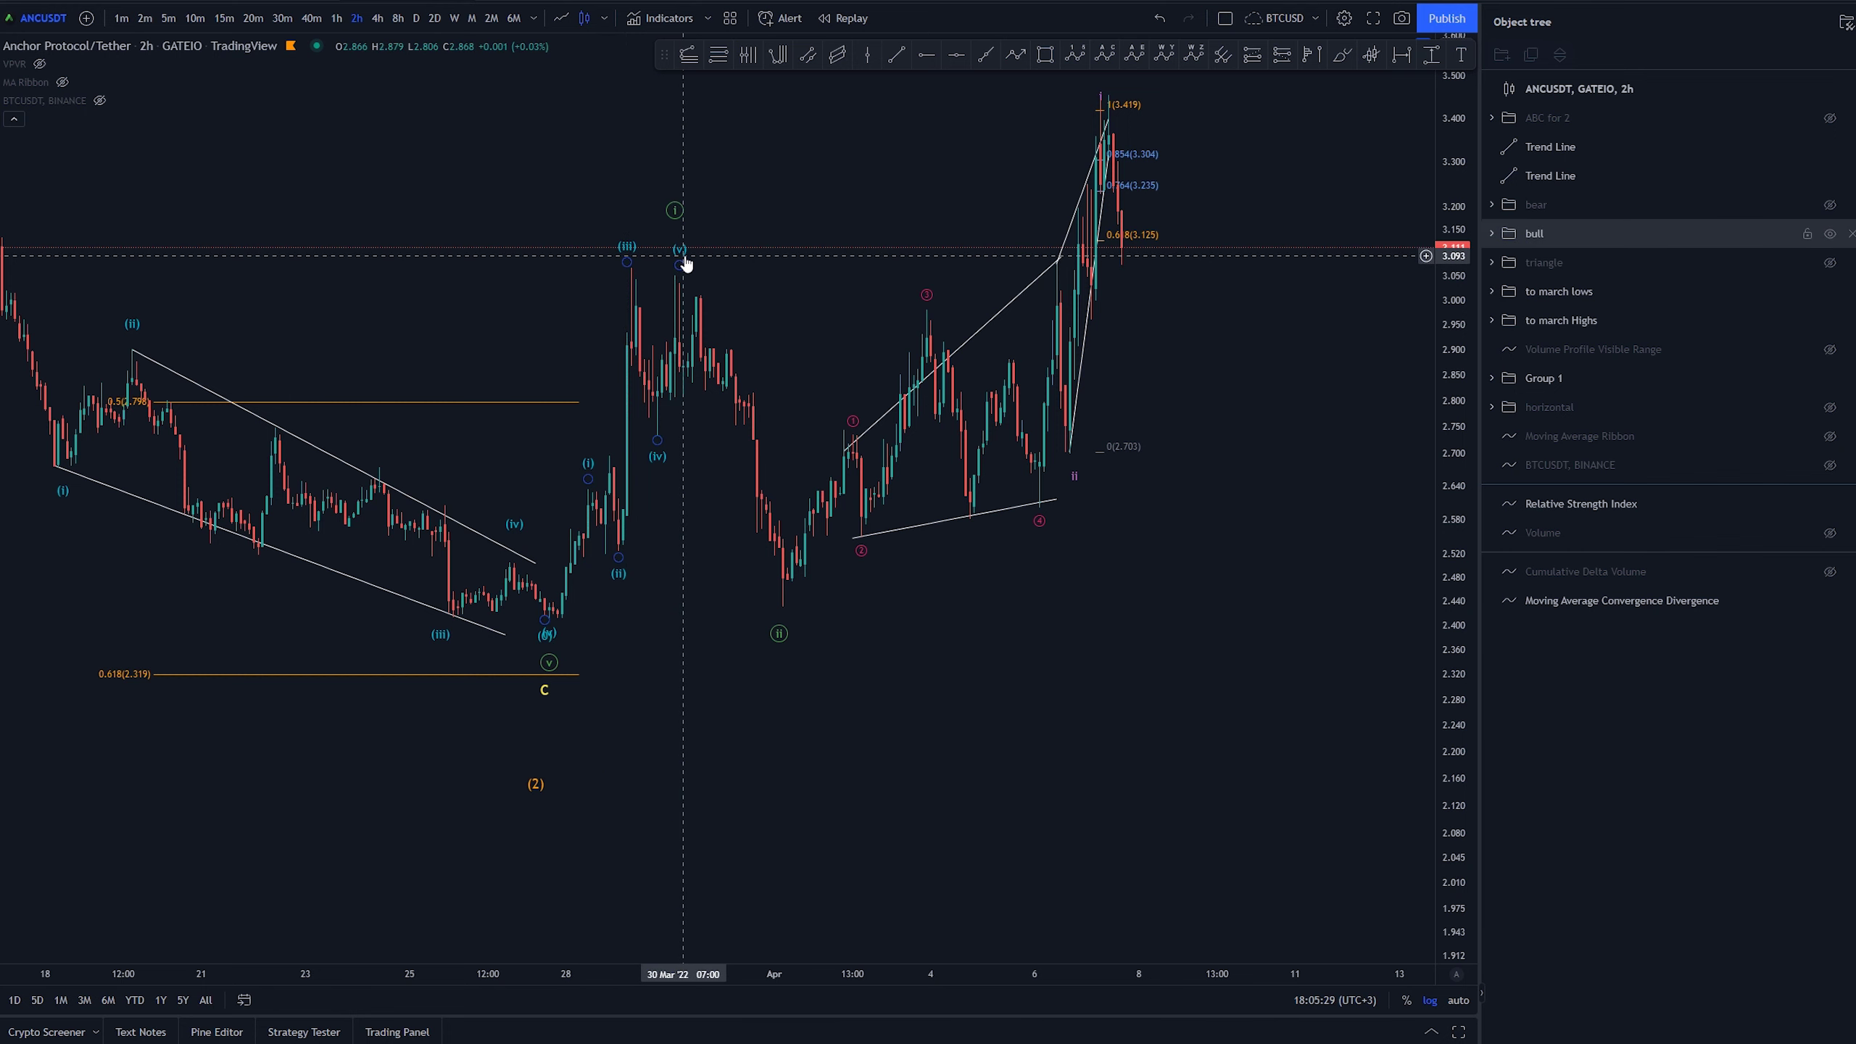
- Move the bull count's (v) point onto the late-March high
{"action": "left_click_drag", "start_coordinate": [680, 263], "coordinate": [674, 266]}
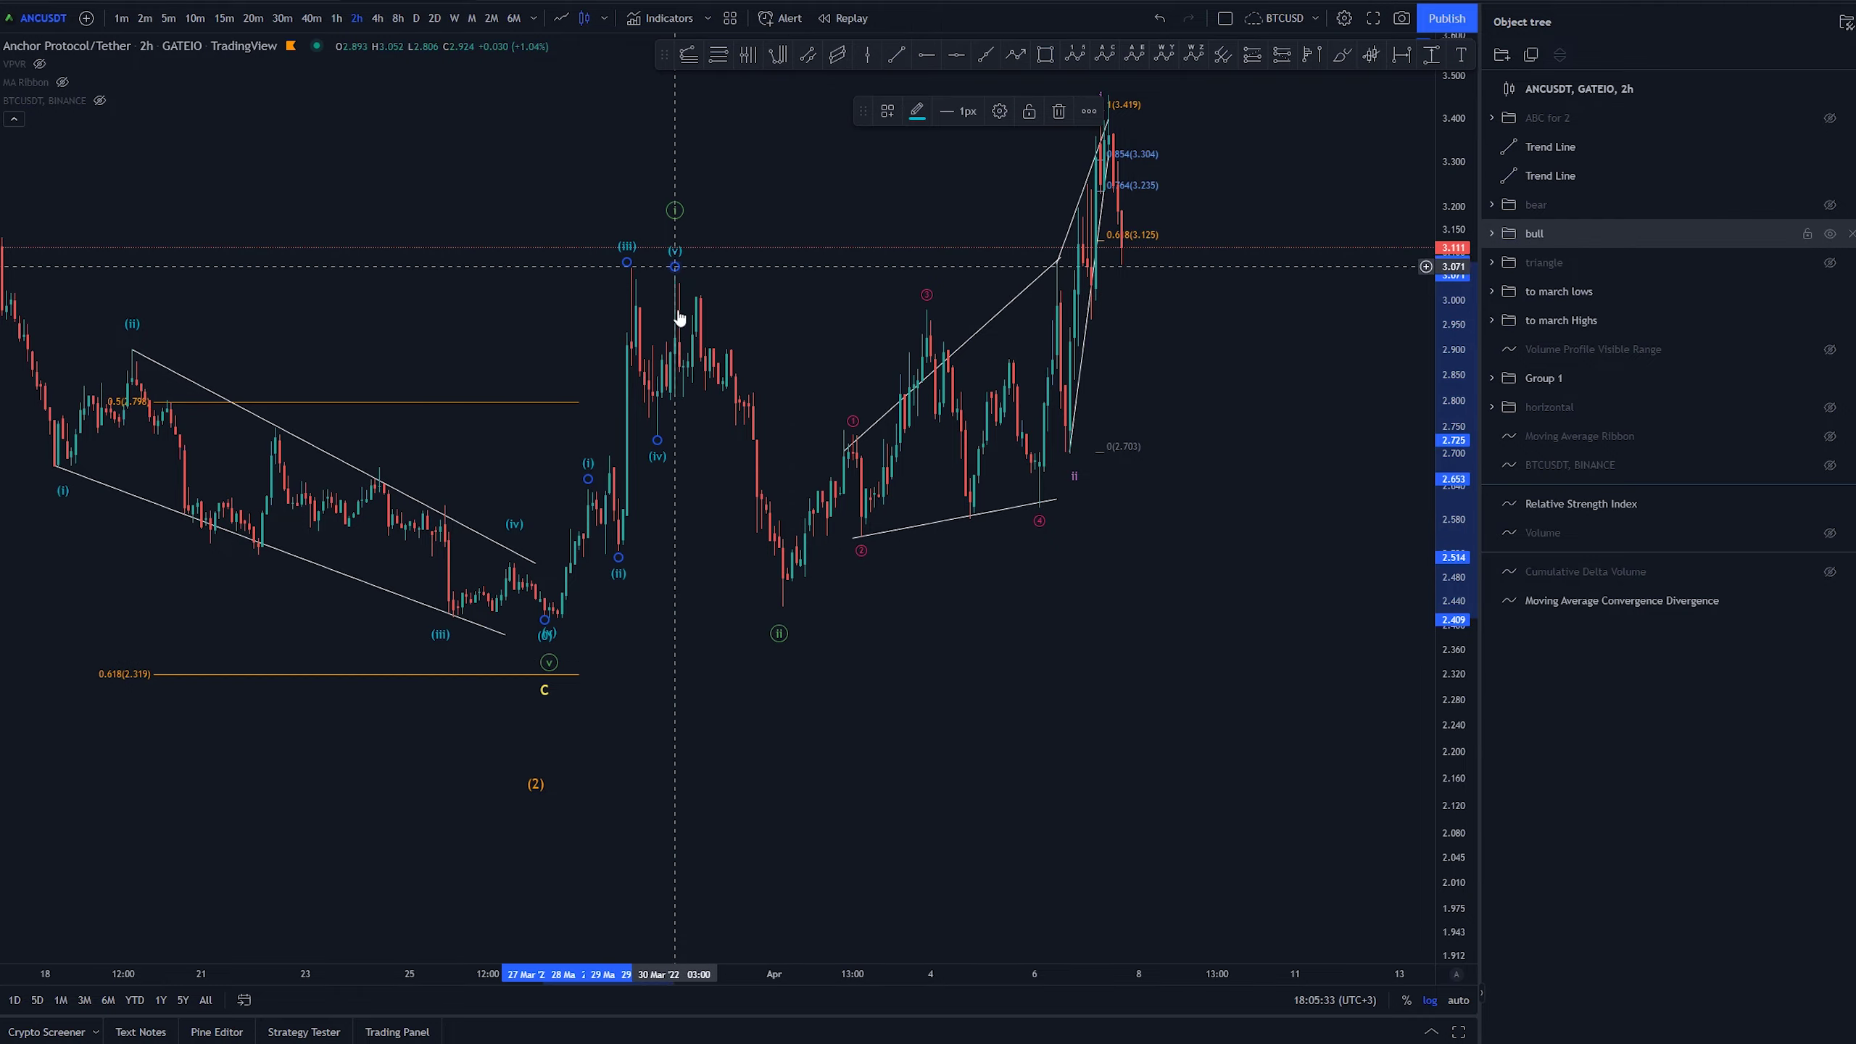
{"action": "left_click_drag", "start_coordinate": [1311, 686], "coordinate": [1139, 902]}
{"action": "scroll", "coordinate": [1162, 888], "scroll_direction": "down", "scroll_amount": 3}
{"action": "left_click_drag", "start_coordinate": [1444, 470], "coordinate": [1440, 799]}
{"action": "left_click_drag", "start_coordinate": [1333, 674], "coordinate": [1197, 701]}
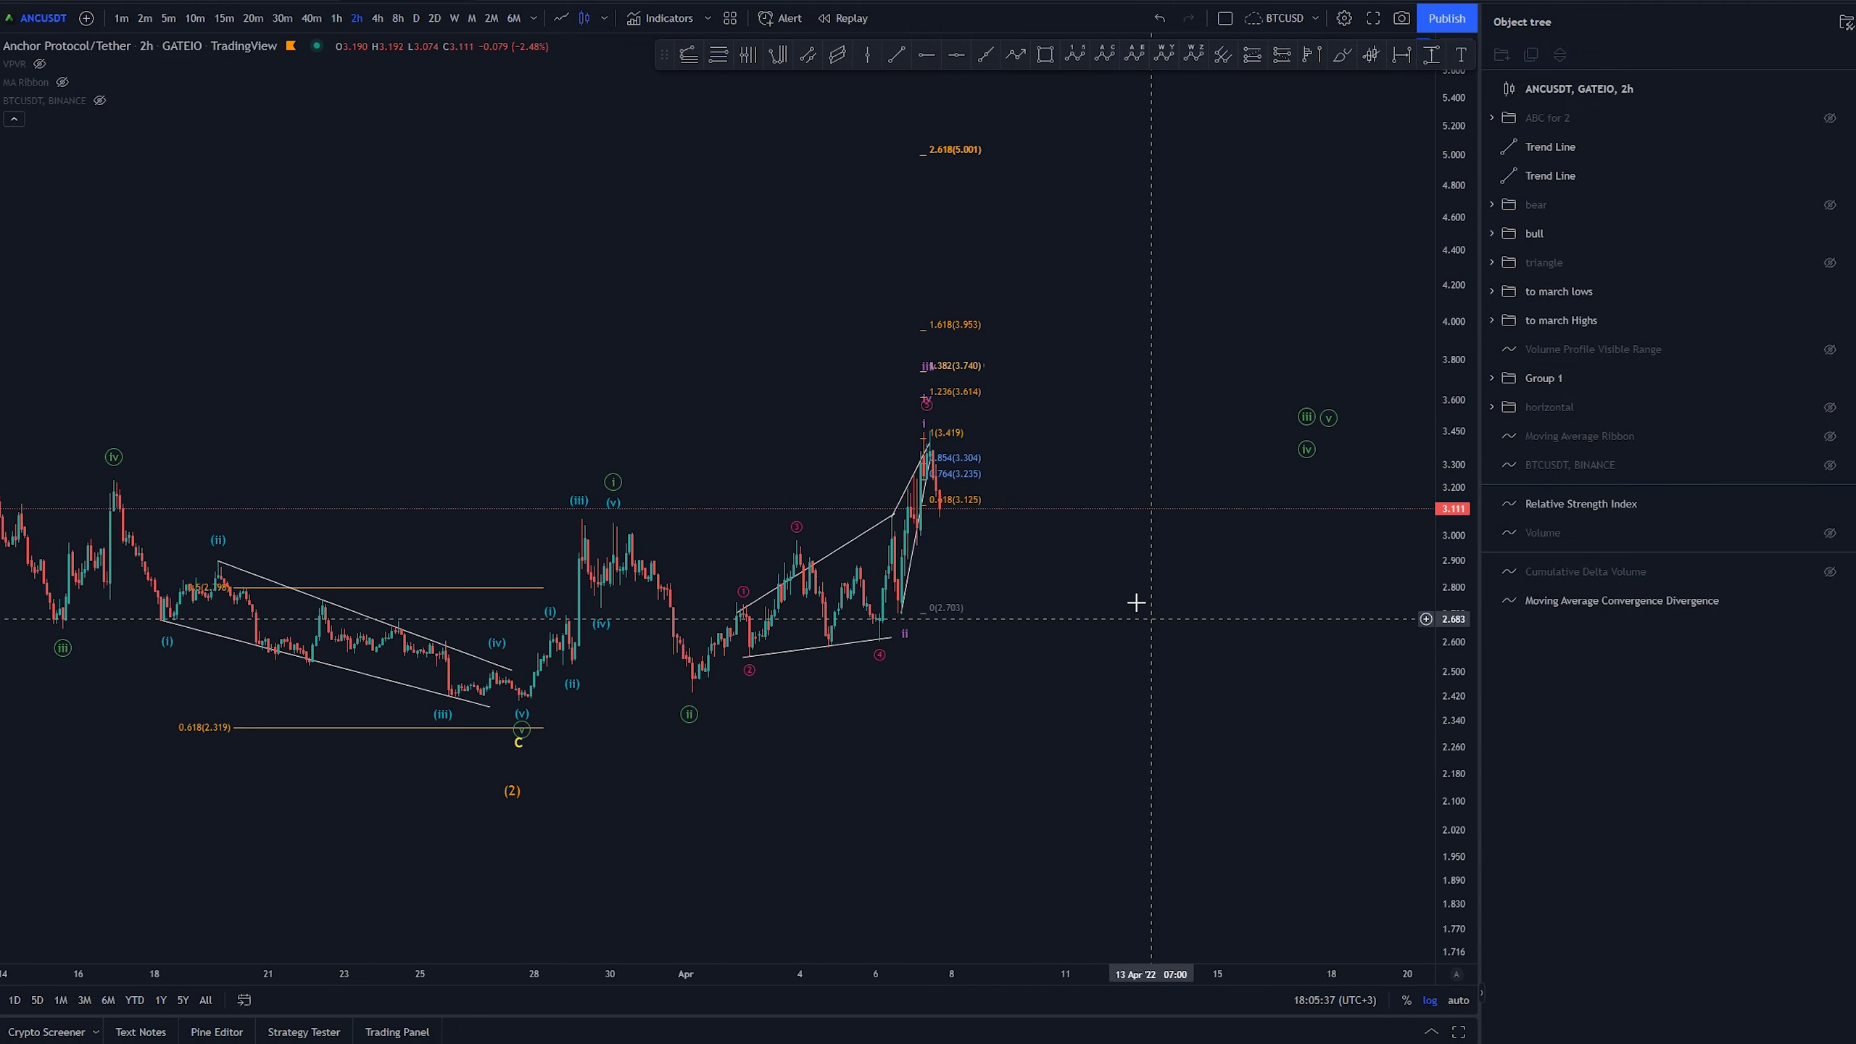
- Delete the bull count's fib extension
{"action": "left_click", "coordinate": [941, 365]}
{"action": "key", "text": "Delete"}
{"action": "left_click_drag", "start_coordinate": [1264, 629], "coordinate": [1444, 472]}
{"action": "scroll", "coordinate": [1279, 671], "scroll_direction": "up", "scroll_amount": 5}
{"action": "scroll", "coordinate": [1279, 671], "scroll_direction": "down", "scroll_amount": 2}
{"action": "left_click_drag", "start_coordinate": [1348, 699], "coordinate": [1306, 677]}
{"action": "scroll", "coordinate": [1303, 680], "scroll_direction": "down", "scroll_amount": 3}
{"action": "left_click_drag", "start_coordinate": [1297, 750], "coordinate": [1254, 812]}
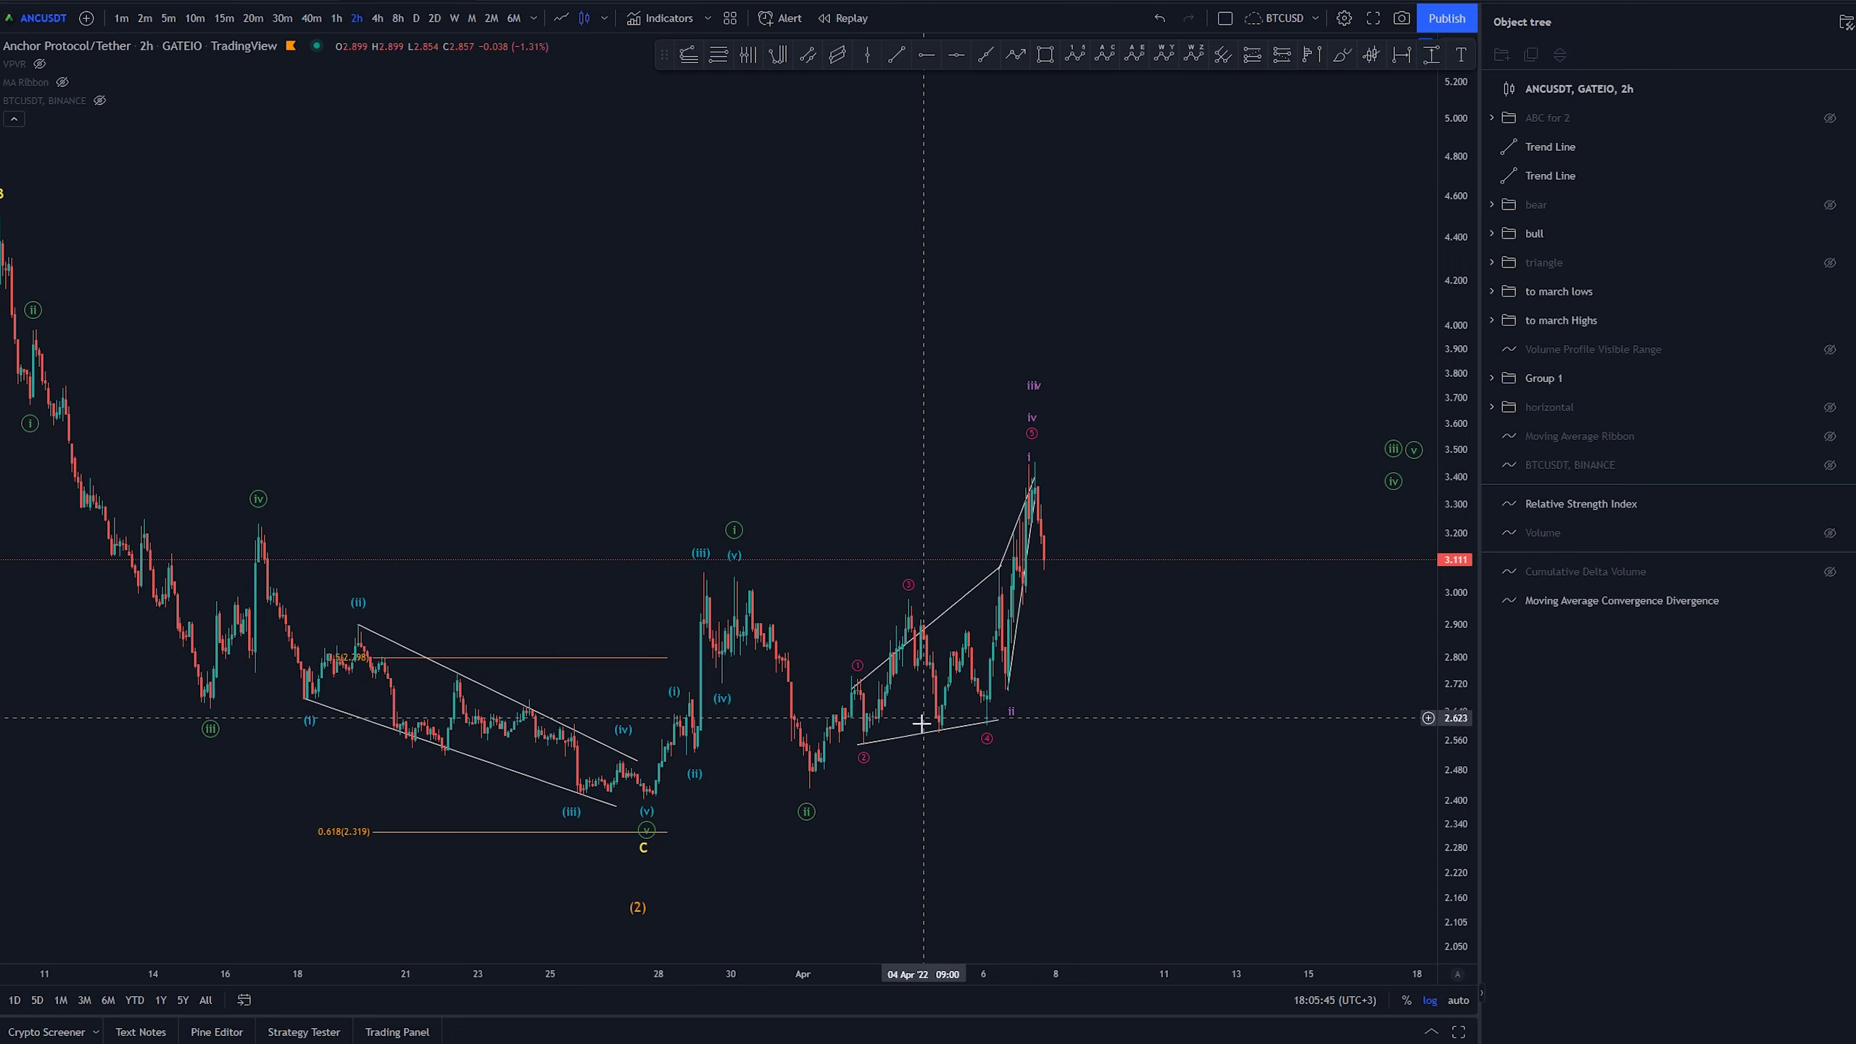
- Extend the wedge's upper trend line endpoint up to the latest peak
{"action": "left_click", "coordinate": [1034, 492]}
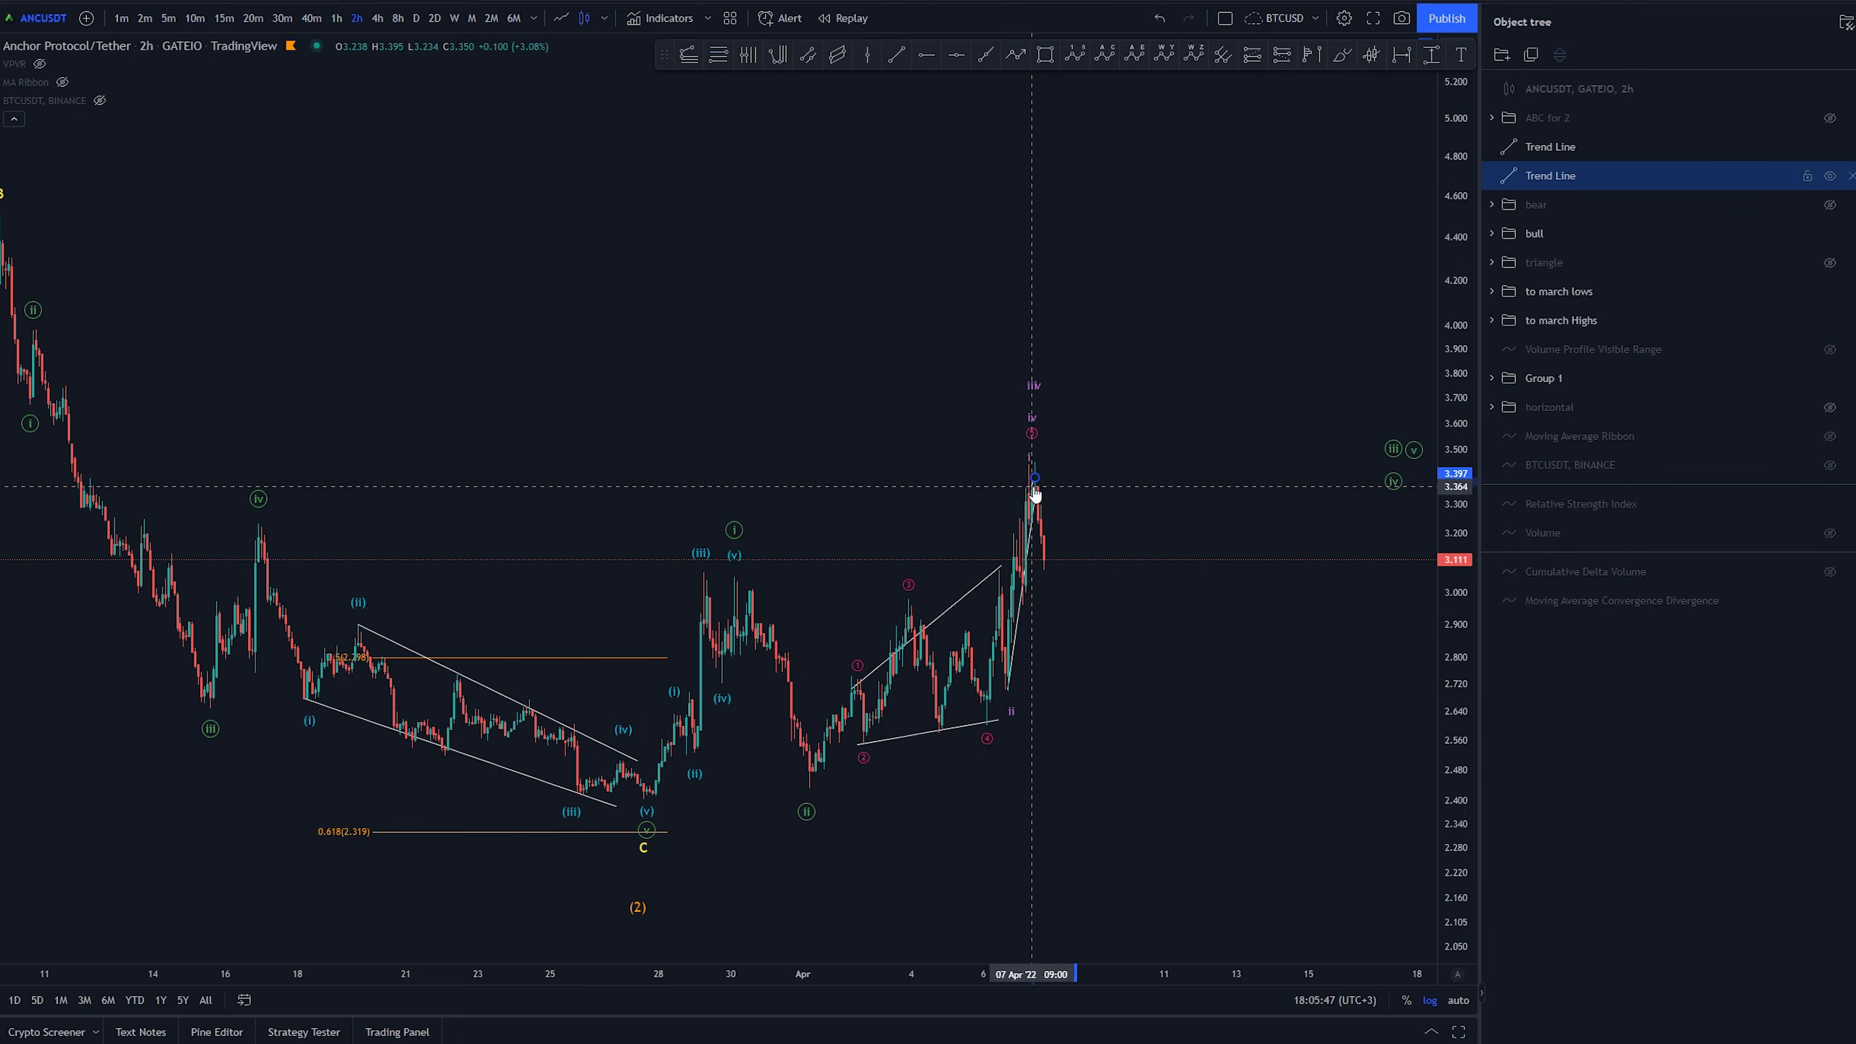
{"action": "left_click_drag", "start_coordinate": [1032, 487], "coordinate": [1032, 486]}
{"action": "key", "text": "ctrl+z"}
{"action": "left_click", "coordinate": [970, 585]}
{"action": "left_click", "coordinate": [978, 584]}
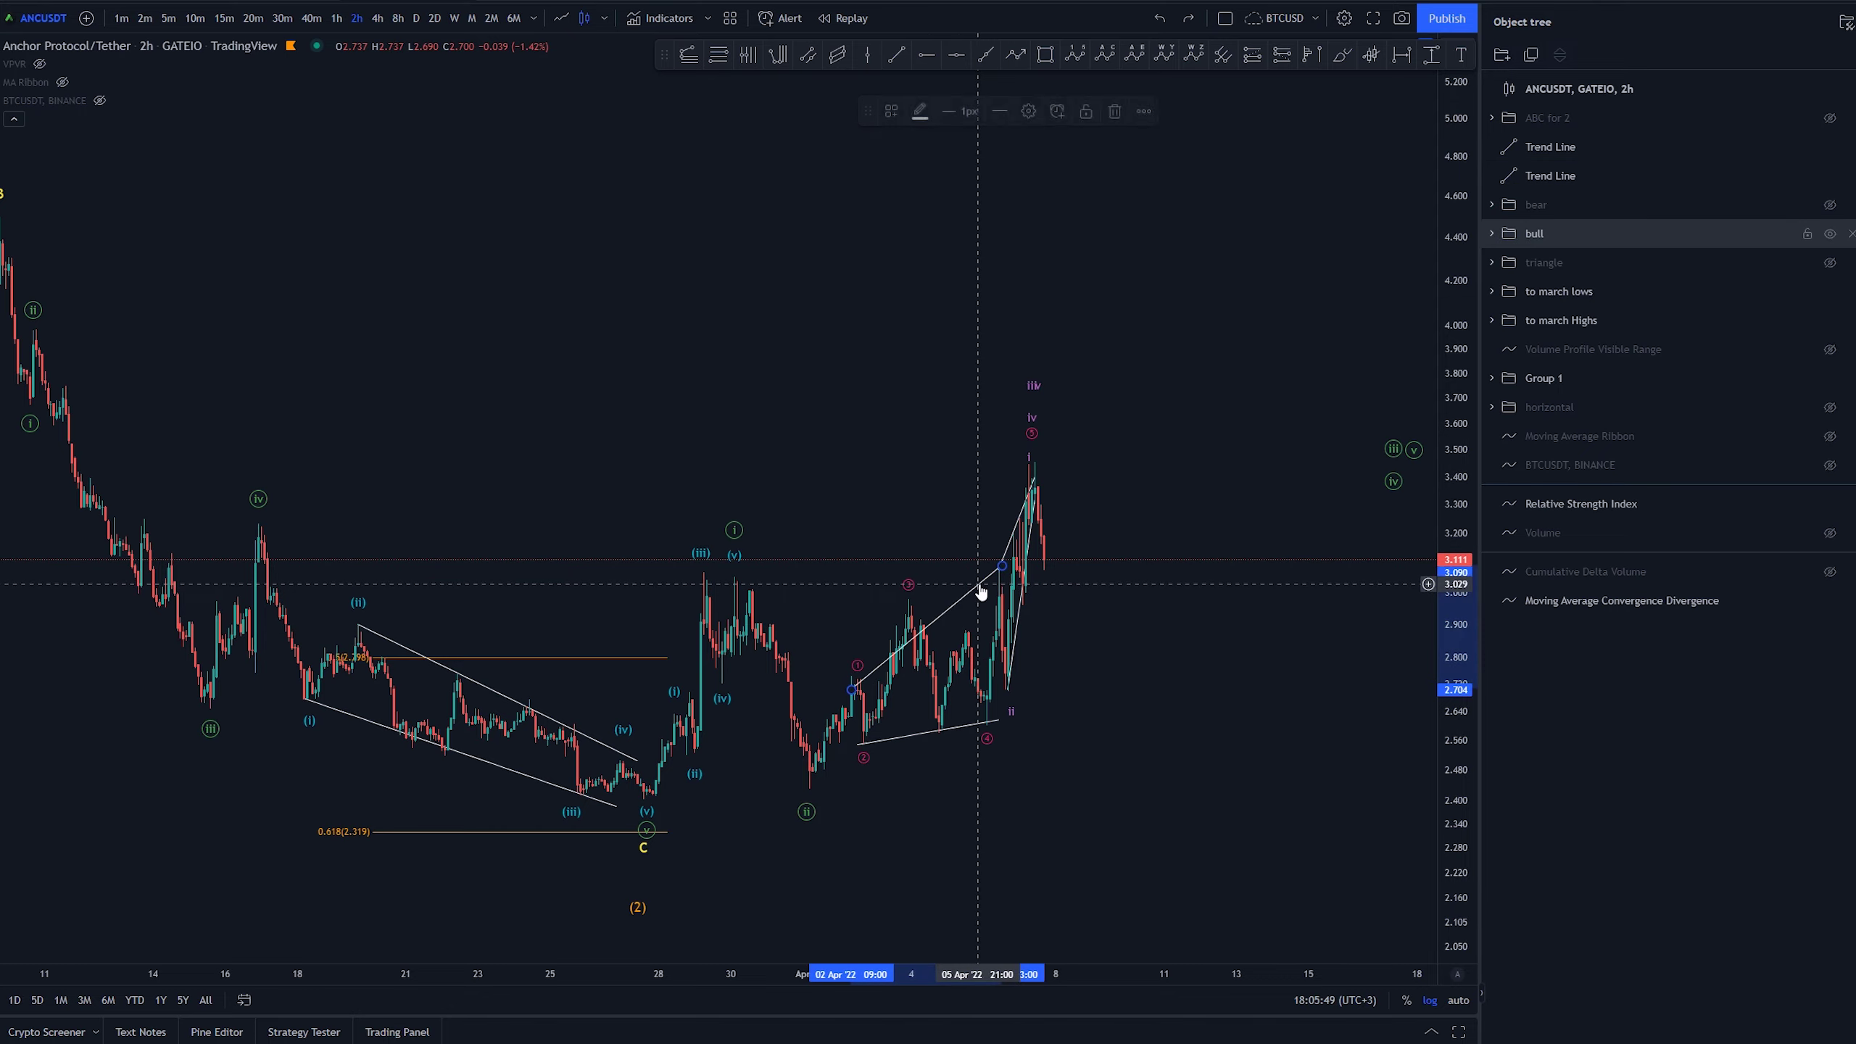
{"action": "left_click_drag", "start_coordinate": [1001, 565], "coordinate": [1028, 463]}
{"action": "left_click_drag", "start_coordinate": [879, 454], "coordinate": [839, 479]}
{"action": "left_click_drag", "start_coordinate": [1246, 667], "coordinate": [1307, 605]}
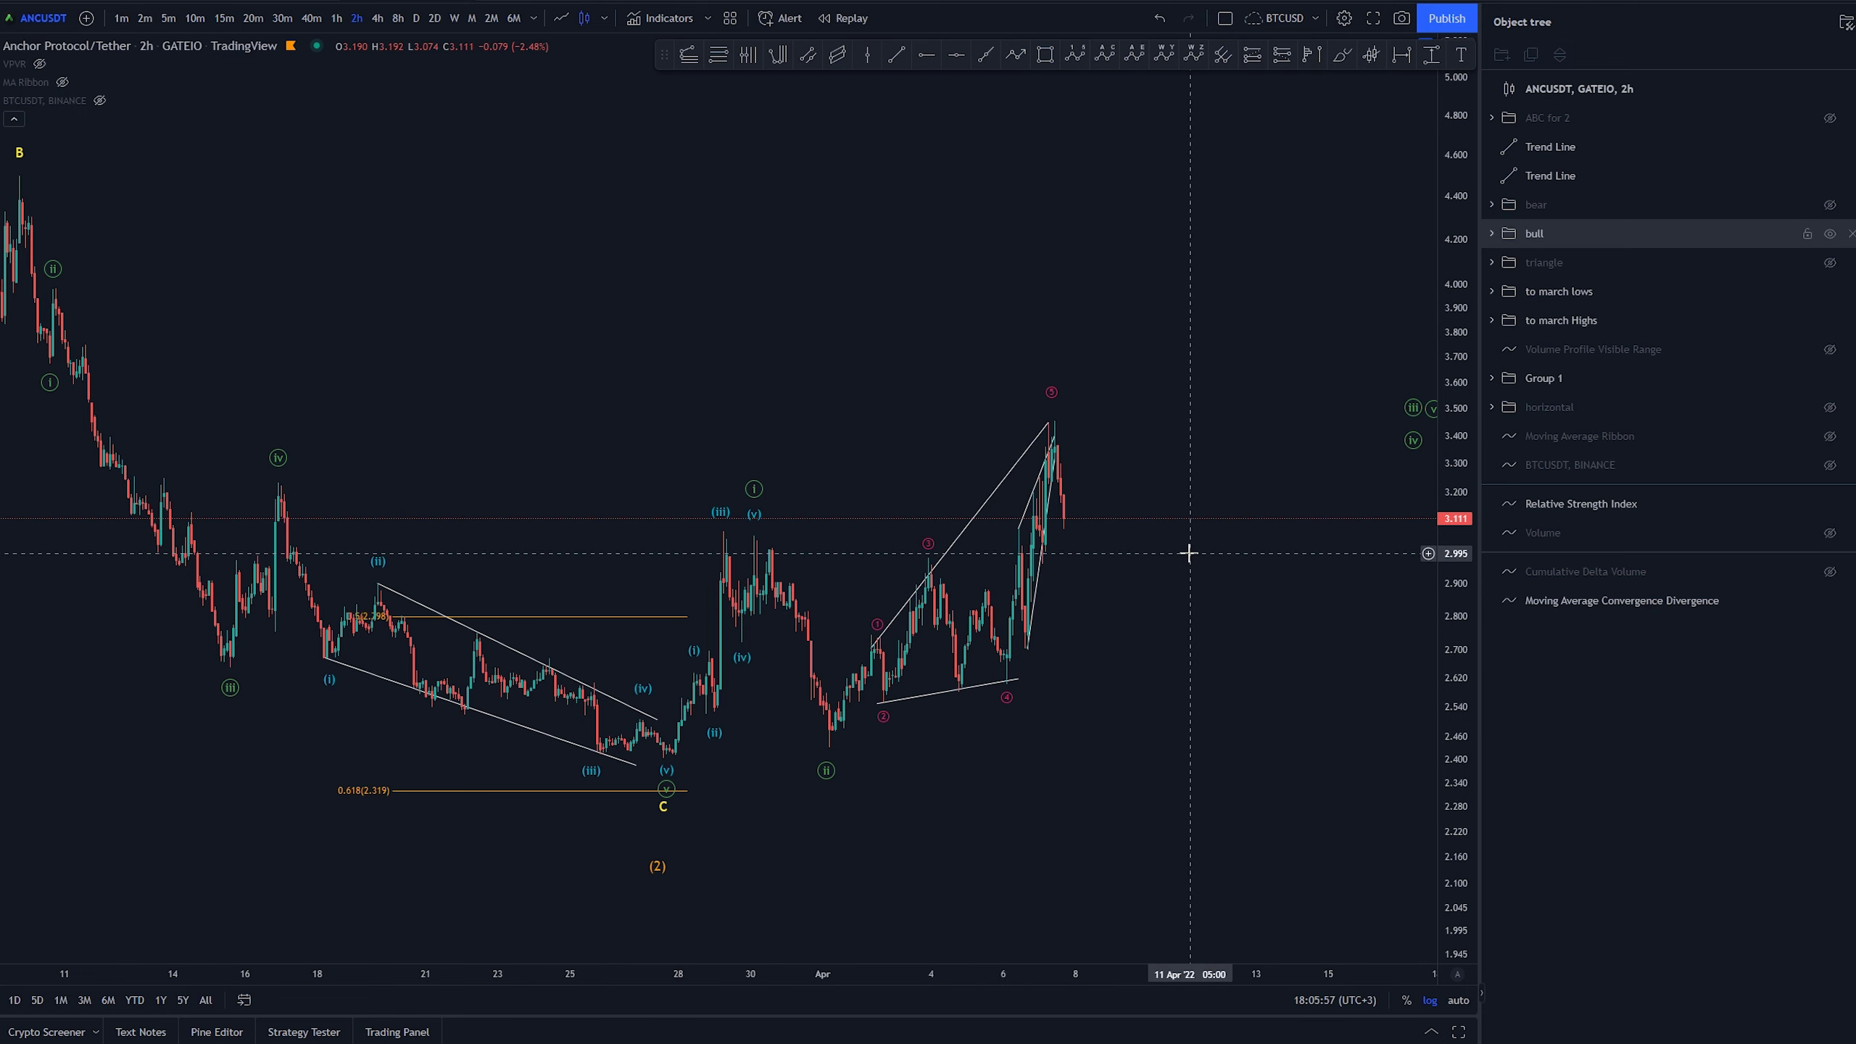
{"action": "left_click_drag", "start_coordinate": [1194, 553], "coordinate": [1255, 507]}
{"action": "scroll", "coordinate": [1293, 603], "scroll_direction": "down", "scroll_amount": 3}
{"action": "mouse_move", "coordinate": [1307, 664]}
{"action": "left_mouse_down"}
{"action": "mouse_move", "coordinate": [1177, 763]}
{"action": "mouse_move", "coordinate": [1301, 678]}
{"action": "left_mouse_up"}
{"action": "scroll", "coordinate": [1177, 764], "scroll_direction": "up", "scroll_amount": 5}
{"action": "scroll", "coordinate": [1176, 763], "scroll_direction": "down", "scroll_amount": 2}
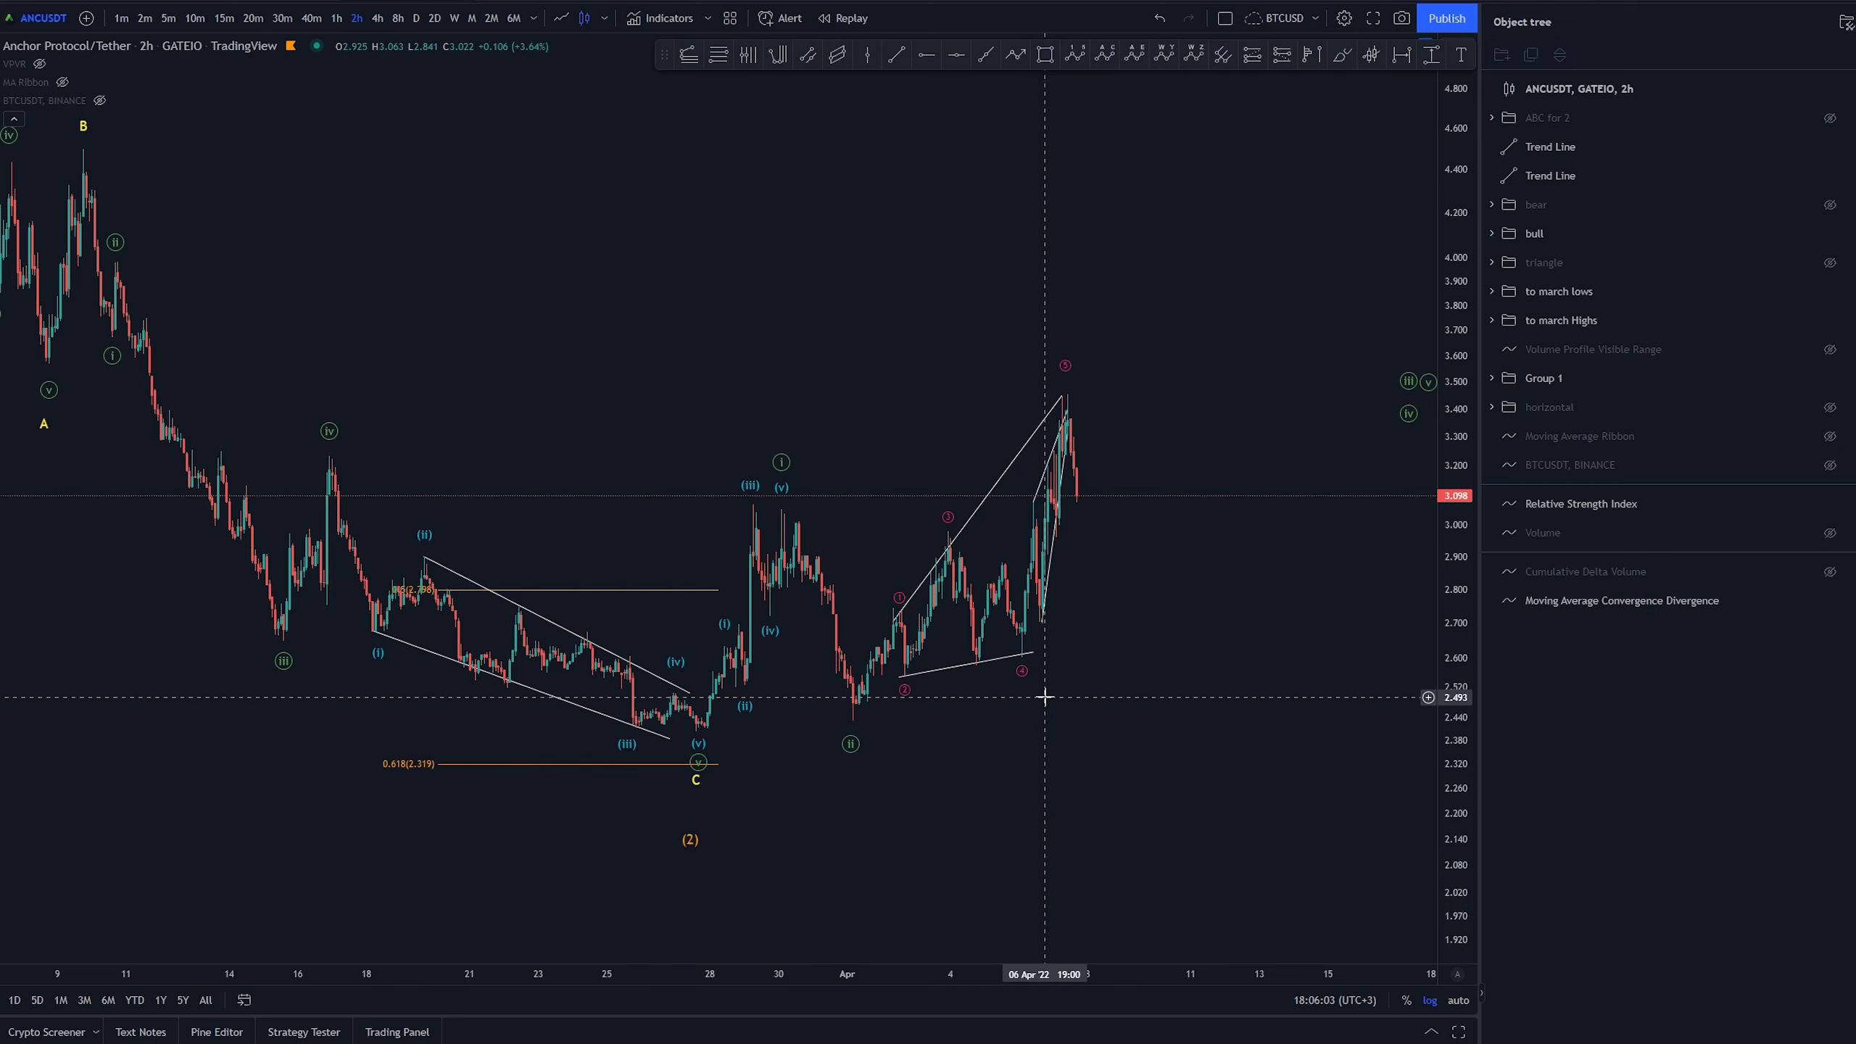
- Hide the bull count and zoom out to show the W-X-Y rebound ending at Y near 3.45
{"action": "left_click", "coordinate": [1830, 234]}
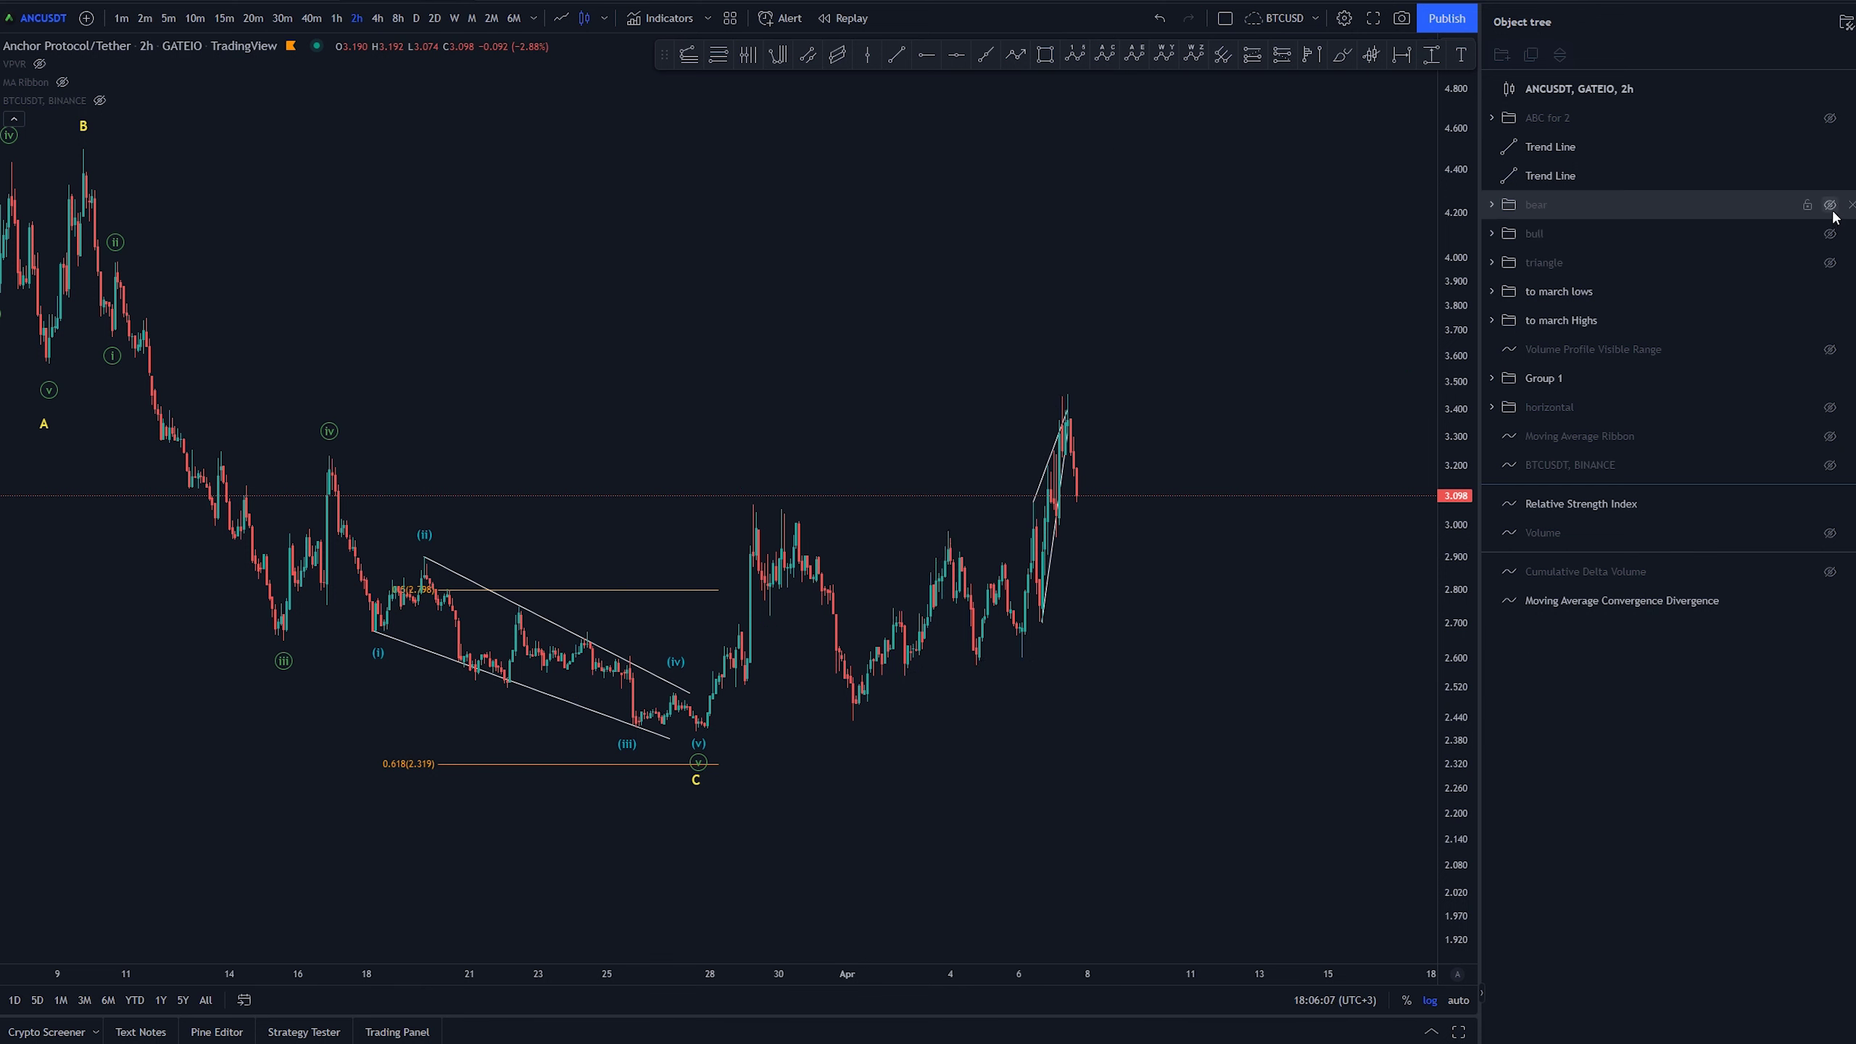
{"action": "scroll", "coordinate": [1254, 700], "scroll_direction": "down", "scroll_amount": 3}
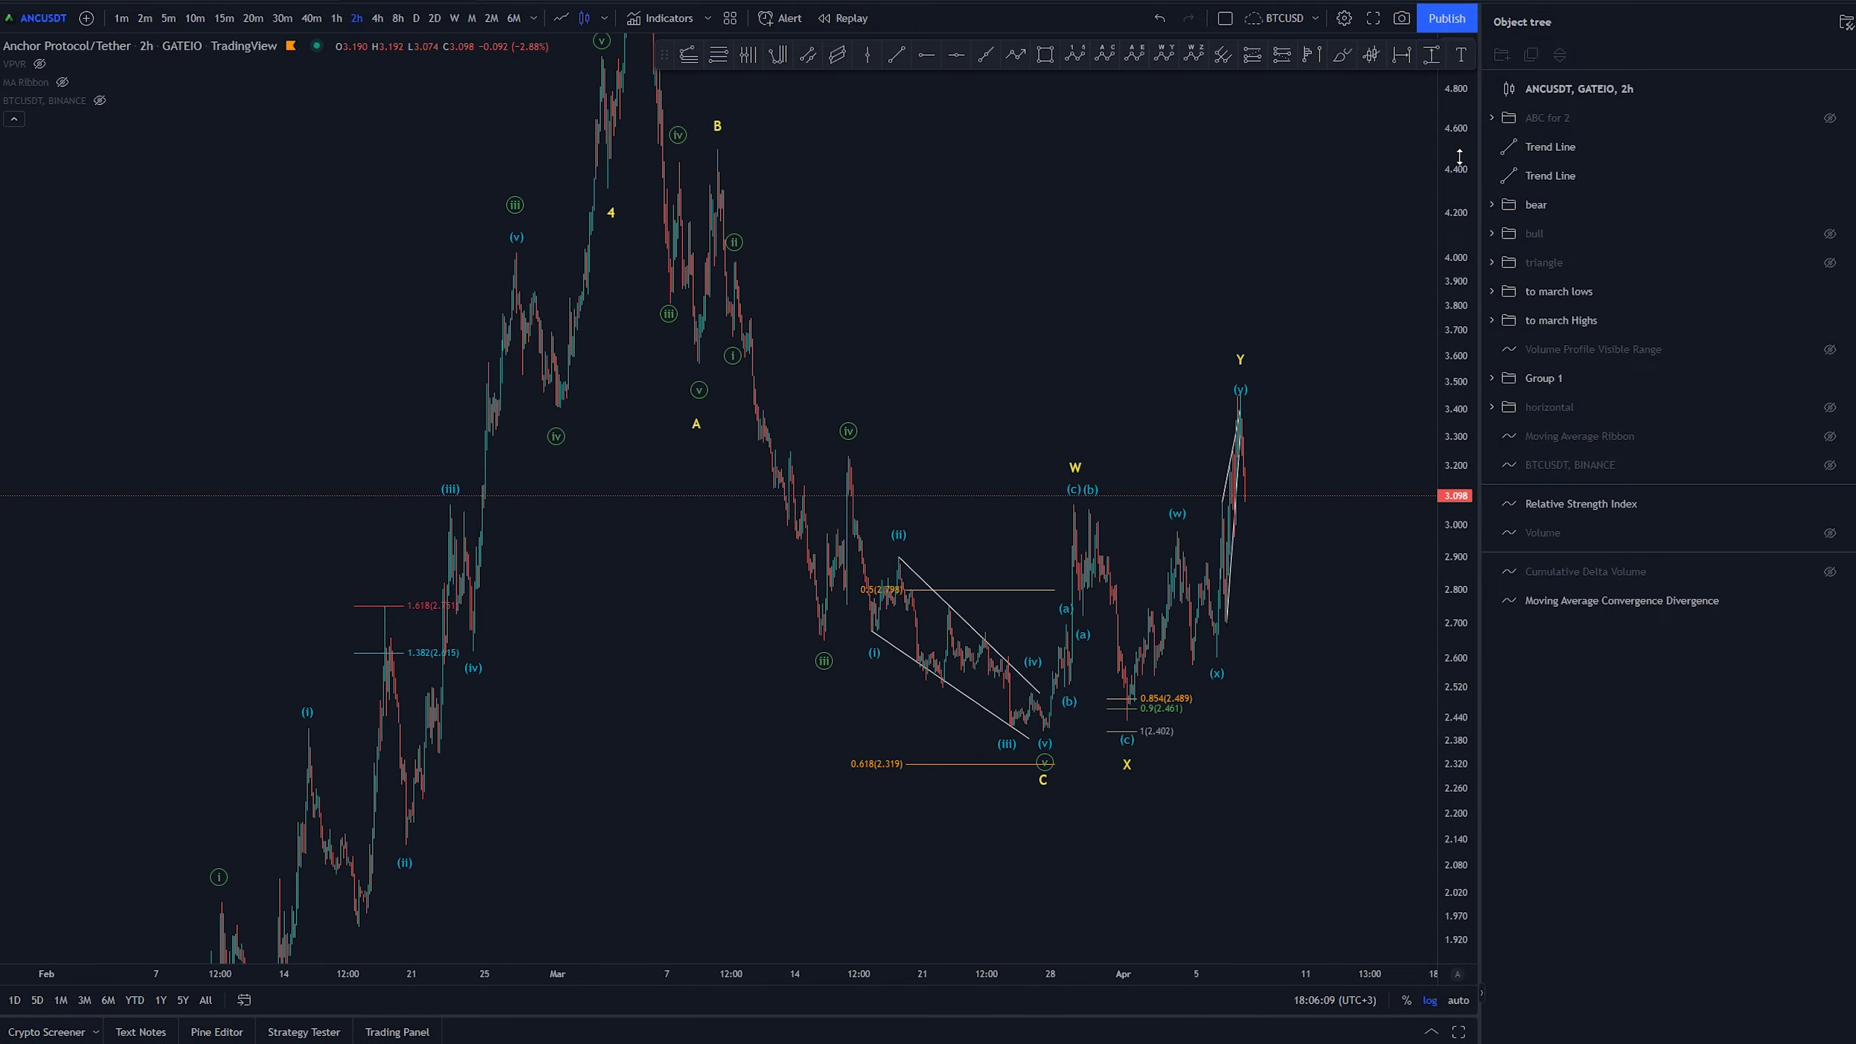
{"action": "left_click_drag", "start_coordinate": [1460, 157], "coordinate": [1458, 692]}
{"action": "scroll", "coordinate": [869, 746], "scroll_direction": "down", "scroll_amount": 3}
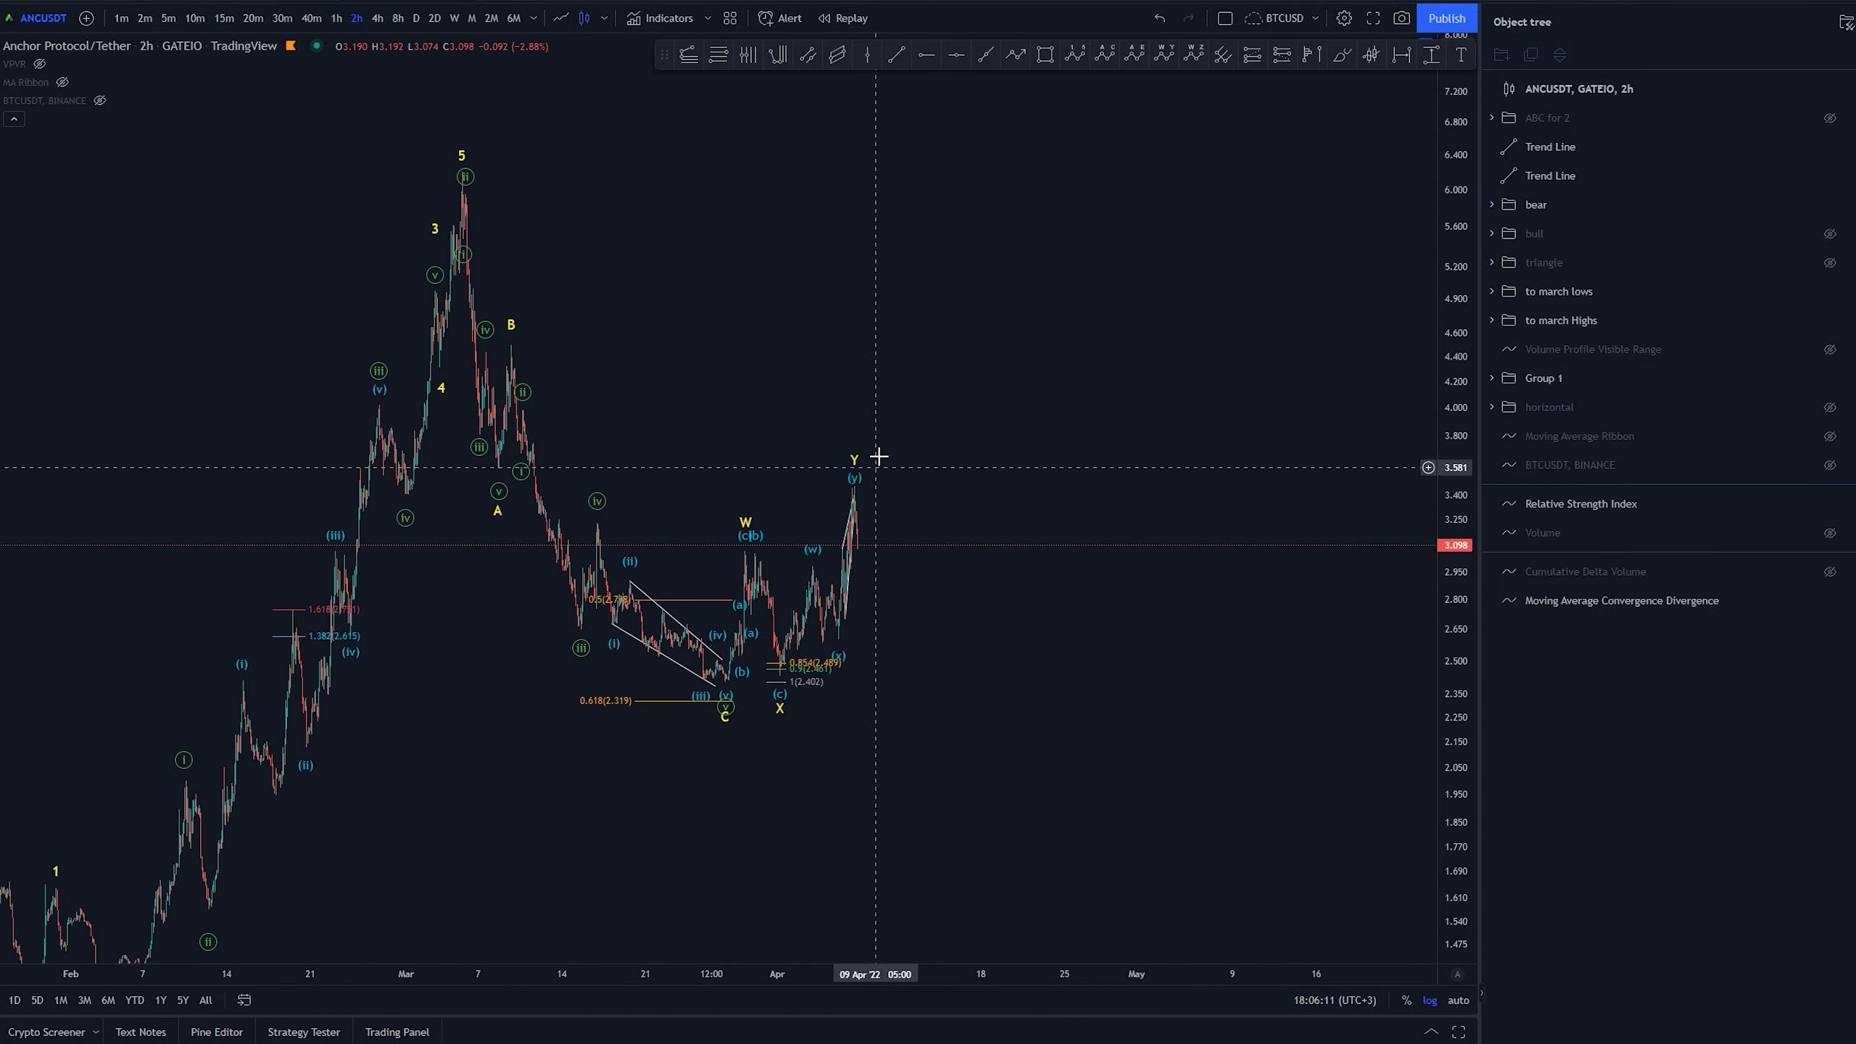
{"action": "left_click_drag", "start_coordinate": [1116, 693], "coordinate": [1178, 691]}
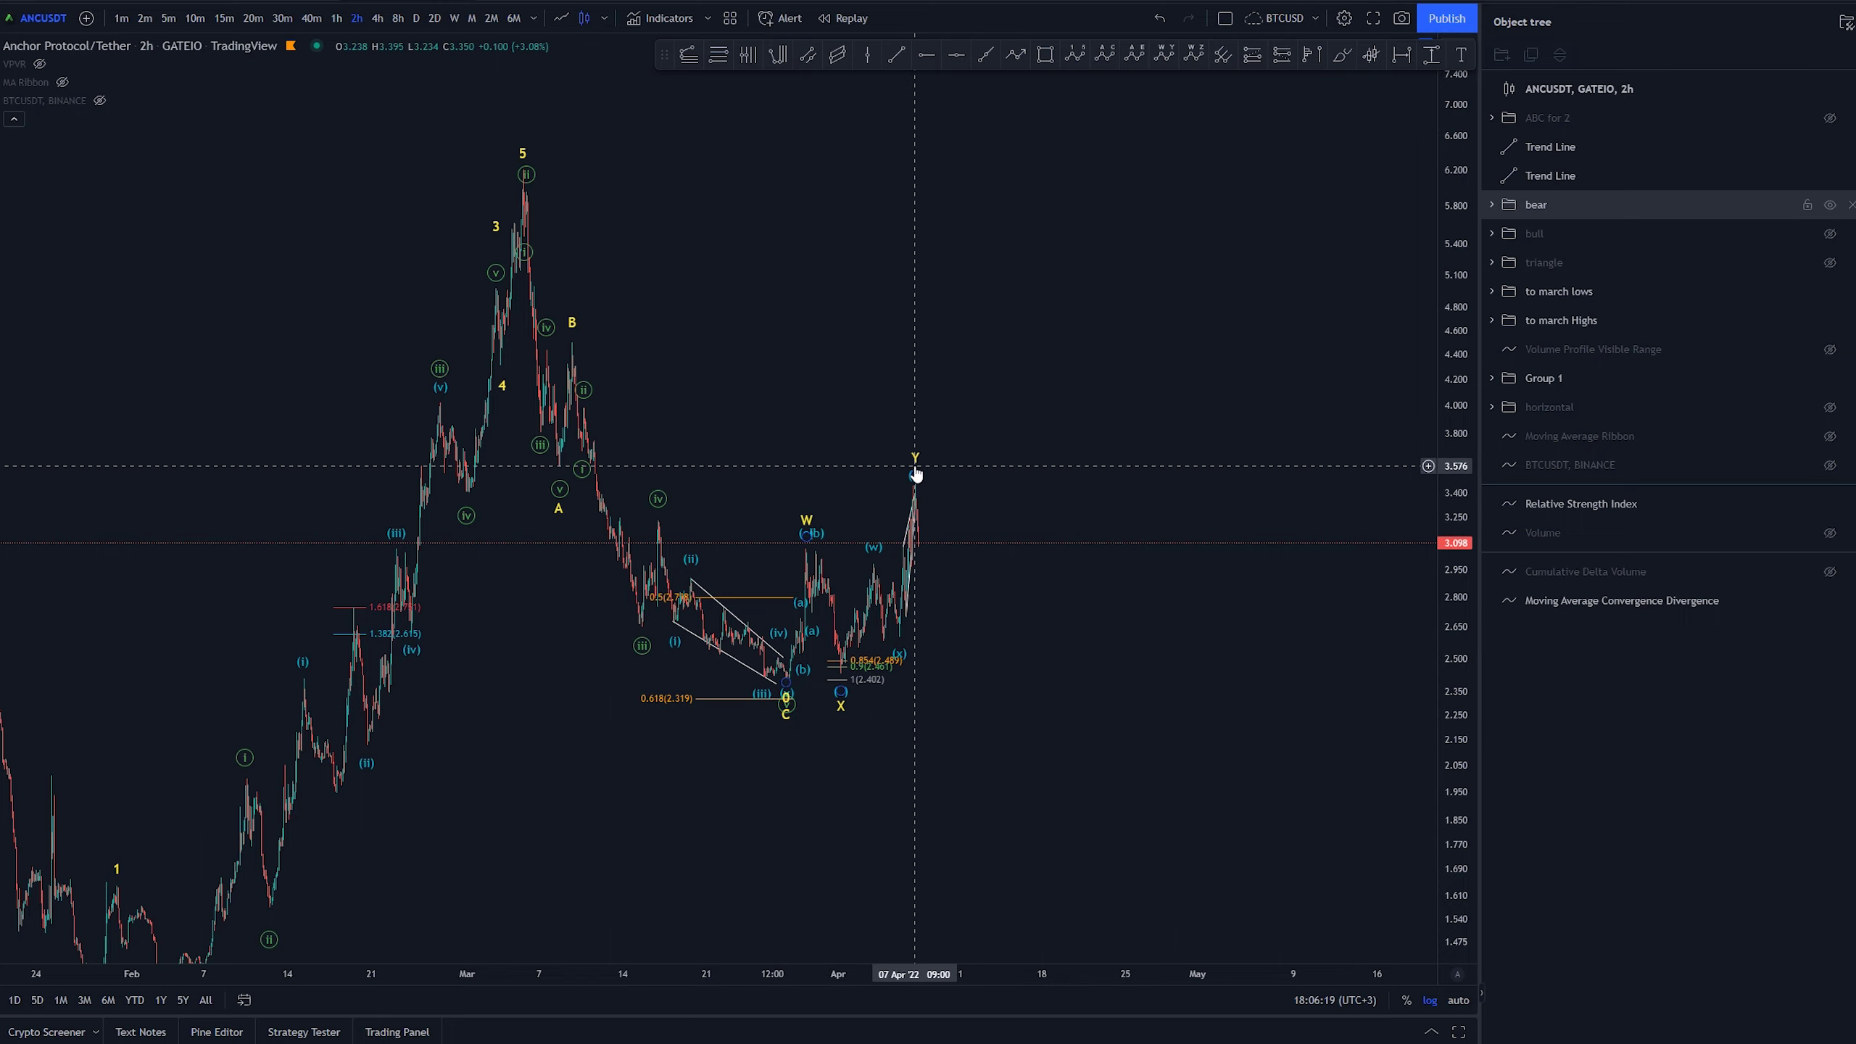
{"action": "left_click_drag", "start_coordinate": [1228, 689], "coordinate": [1131, 573]}
{"action": "scroll", "coordinate": [1128, 575], "scroll_direction": "down", "scroll_amount": 3}
{"action": "scroll", "coordinate": [1242, 688], "scroll_direction": "right", "scroll_amount": 3}
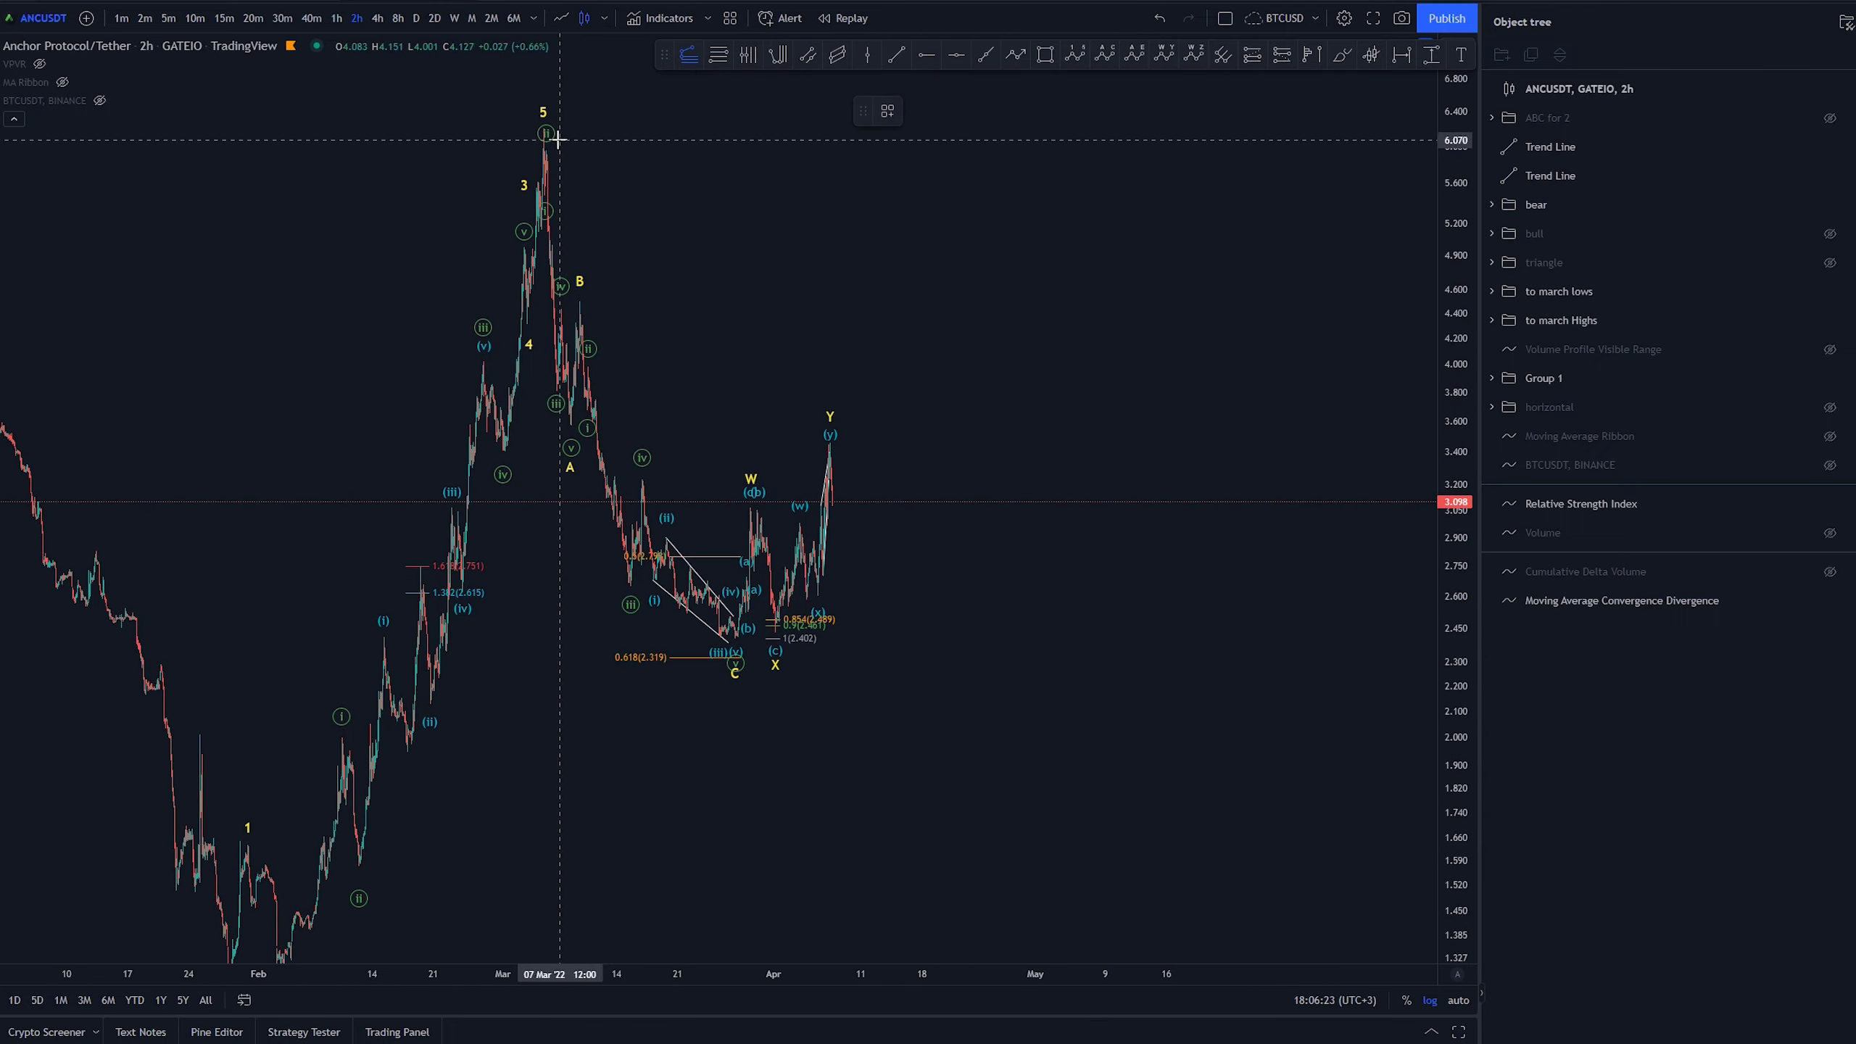
- Draw a fib extension from the wave-5 peak through the C low to the Y peak
{"action": "left_click", "coordinate": [543, 132]}
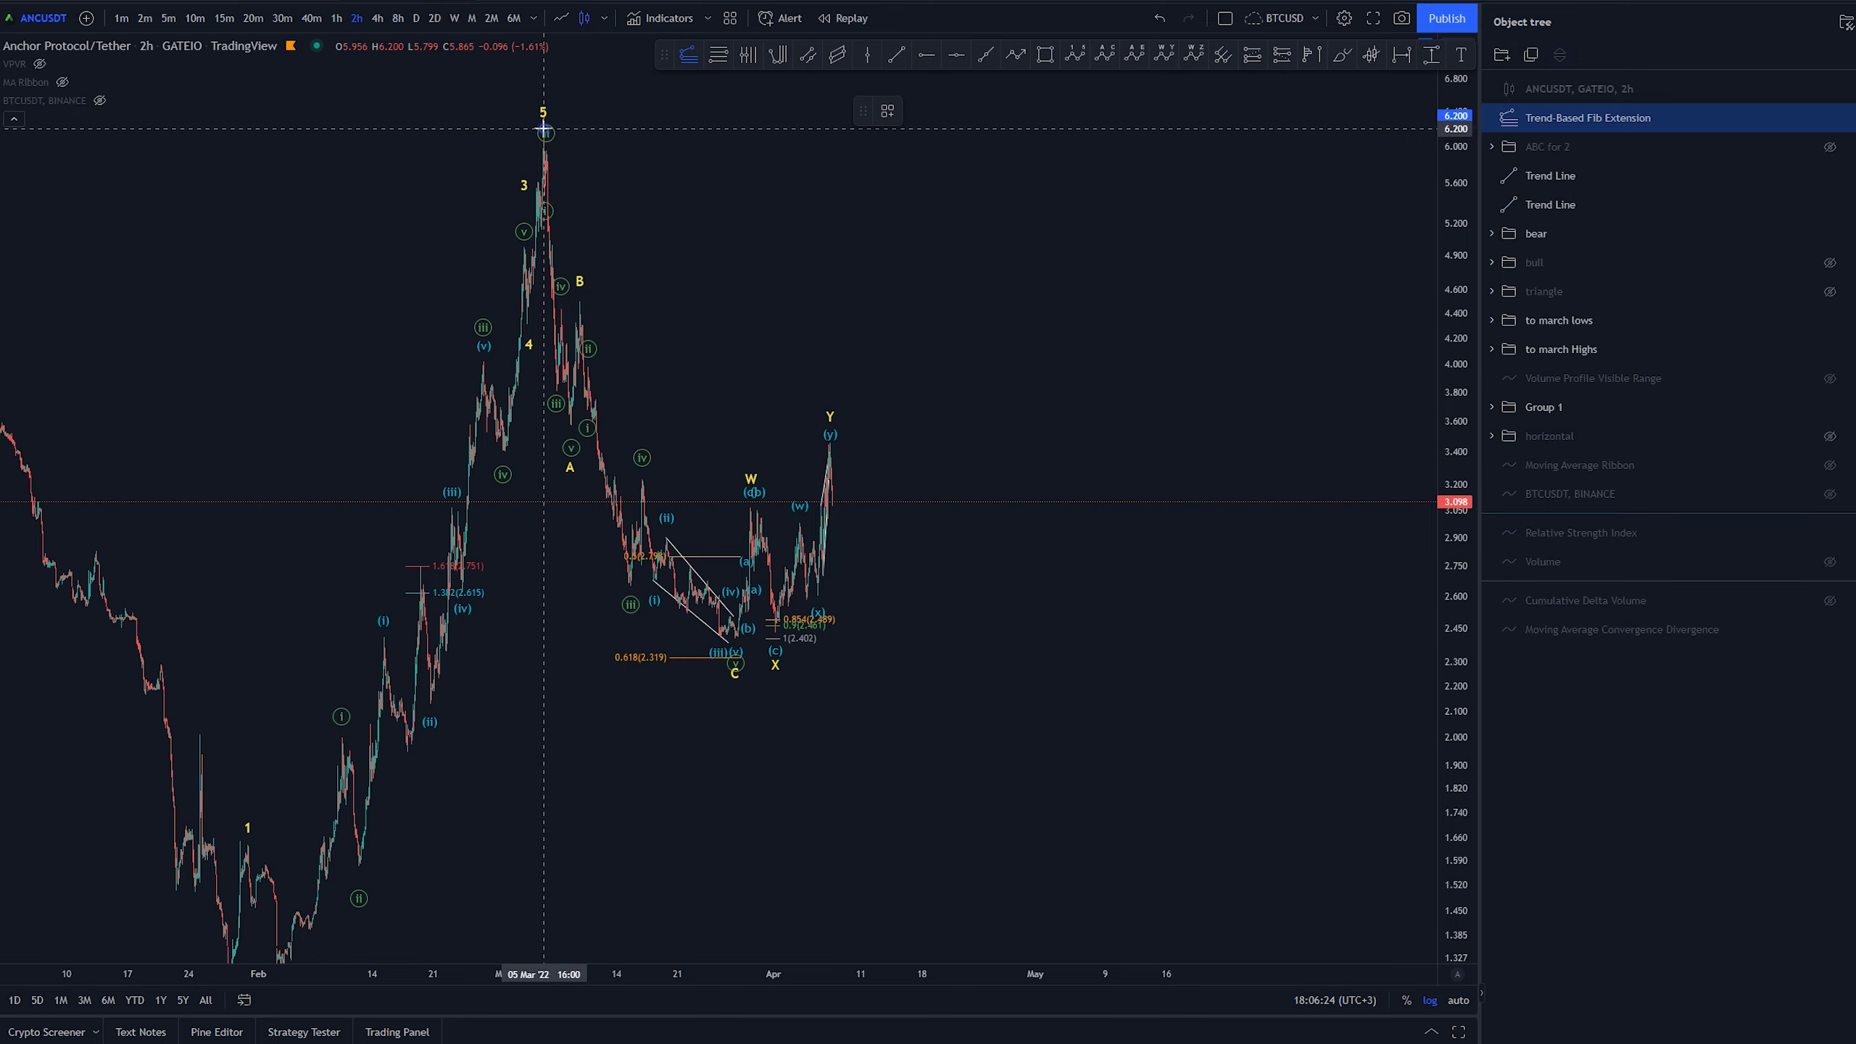
{"action": "left_click", "coordinate": [734, 637]}
{"action": "left_click", "coordinate": [1040, 439]}
{"action": "left_click_drag", "start_coordinate": [1150, 628], "coordinate": [1098, 447]}
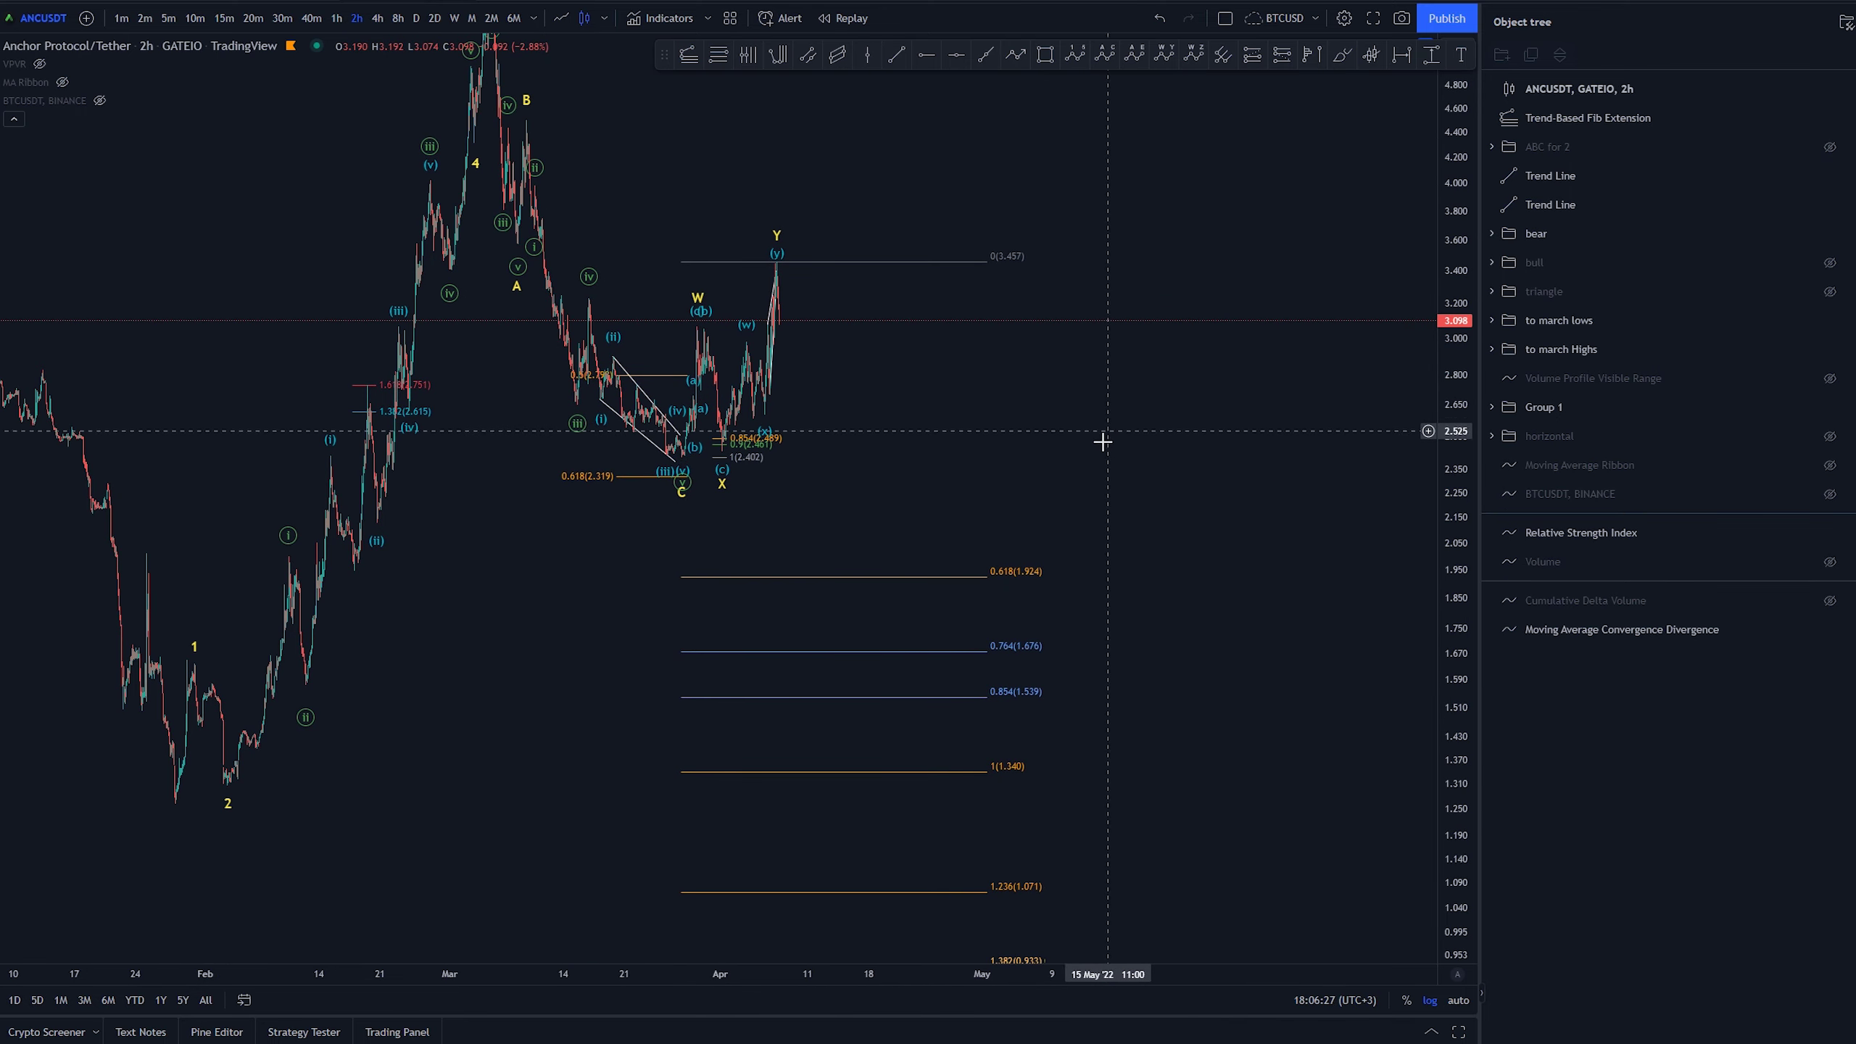
{"action": "left_click", "coordinate": [965, 576]}
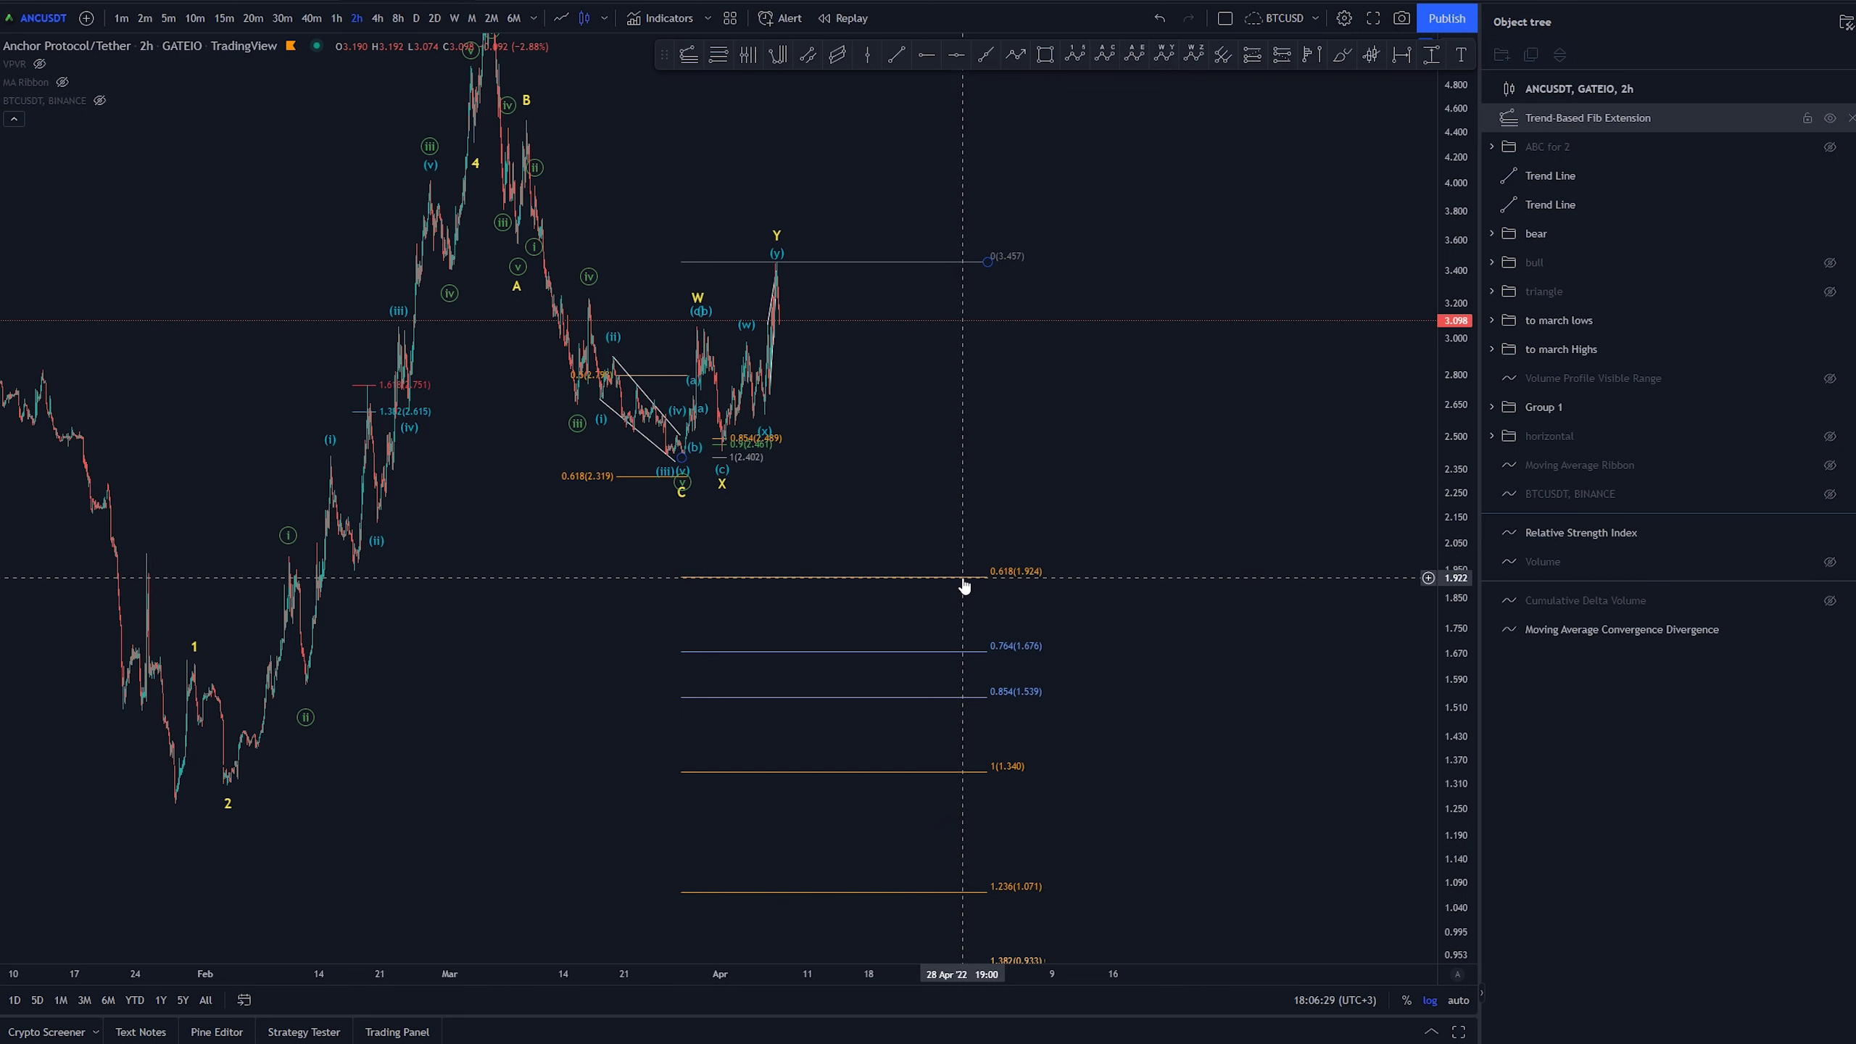
{"action": "left_click", "coordinate": [1003, 722]}
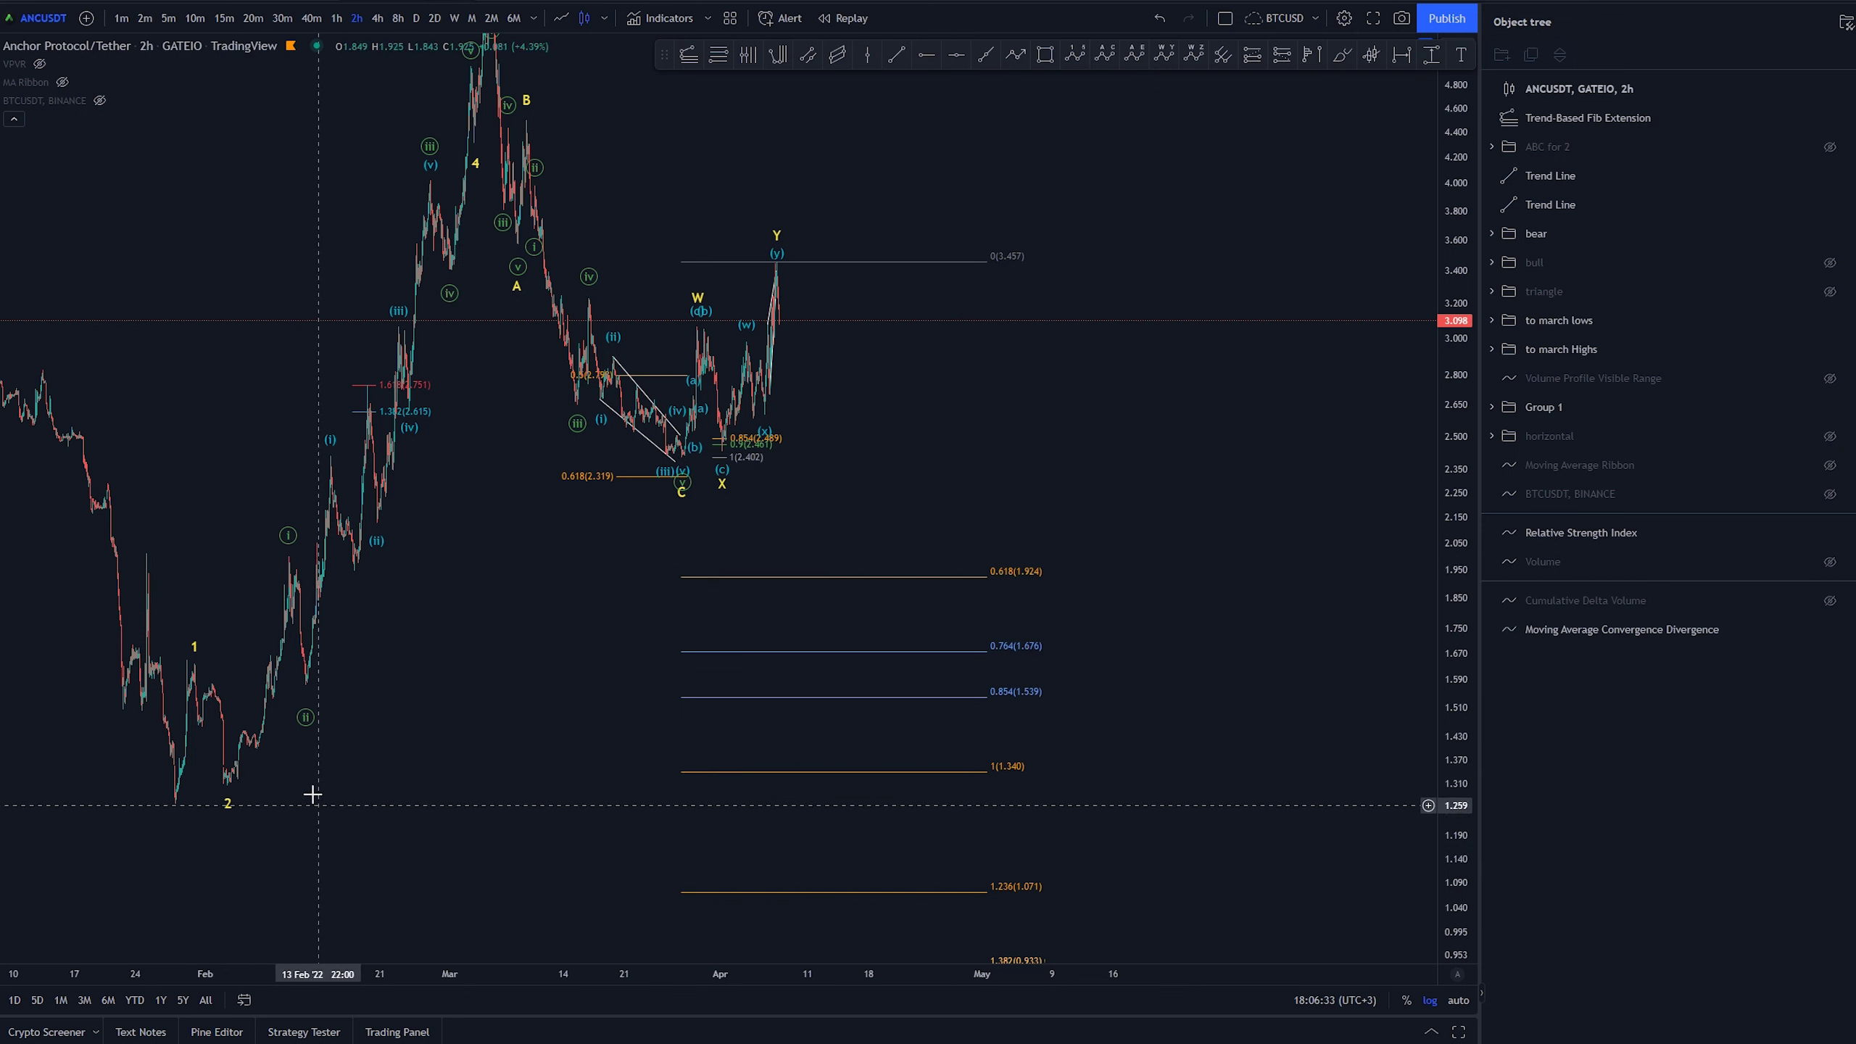
- Select the fib extension and review its downside levels down to 1 (1.340)
{"action": "left_click", "coordinate": [942, 772]}
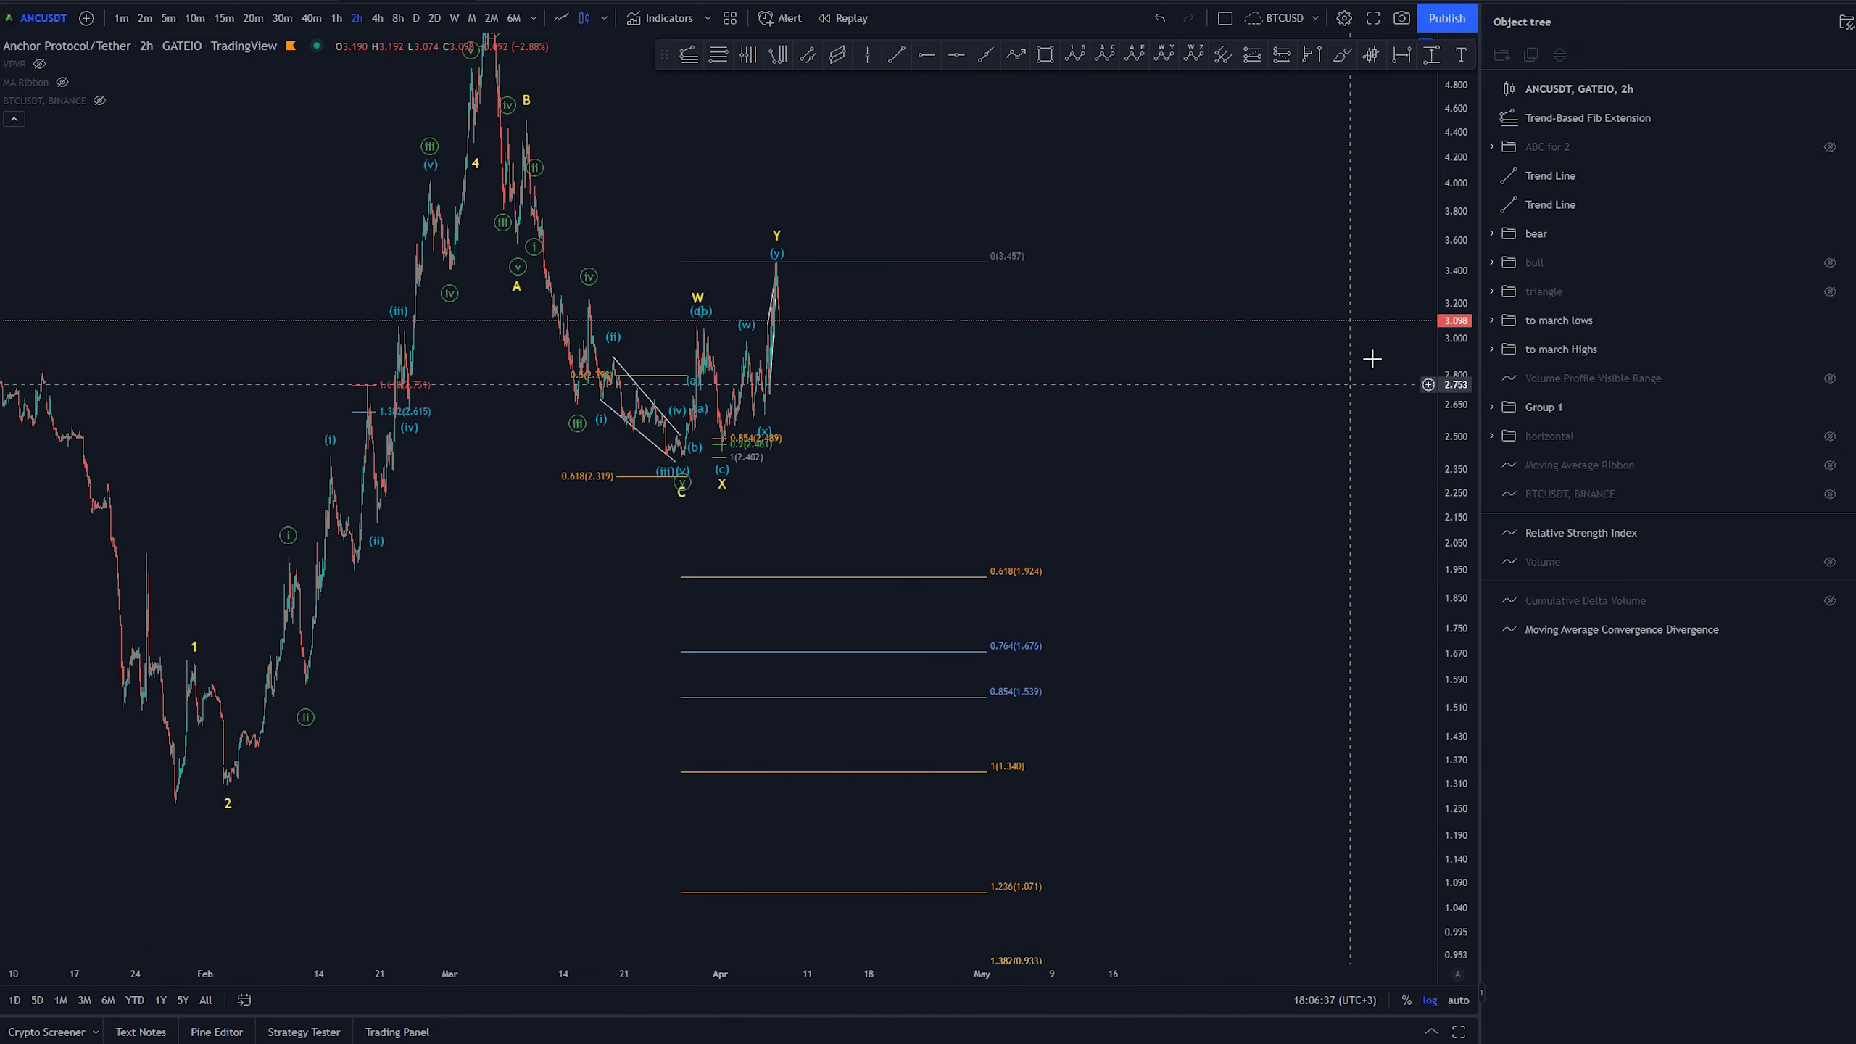
{"action": "scroll", "coordinate": [1350, 522], "scroll_direction": "down", "scroll_amount": 5}
{"action": "left_click_drag", "start_coordinate": [1451, 252], "coordinate": [1450, 358]}
{"action": "scroll", "coordinate": [1347, 643], "scroll_direction": "down", "scroll_amount": 2}
{"action": "left_click_drag", "start_coordinate": [1347, 655], "coordinate": [1149, 667]}
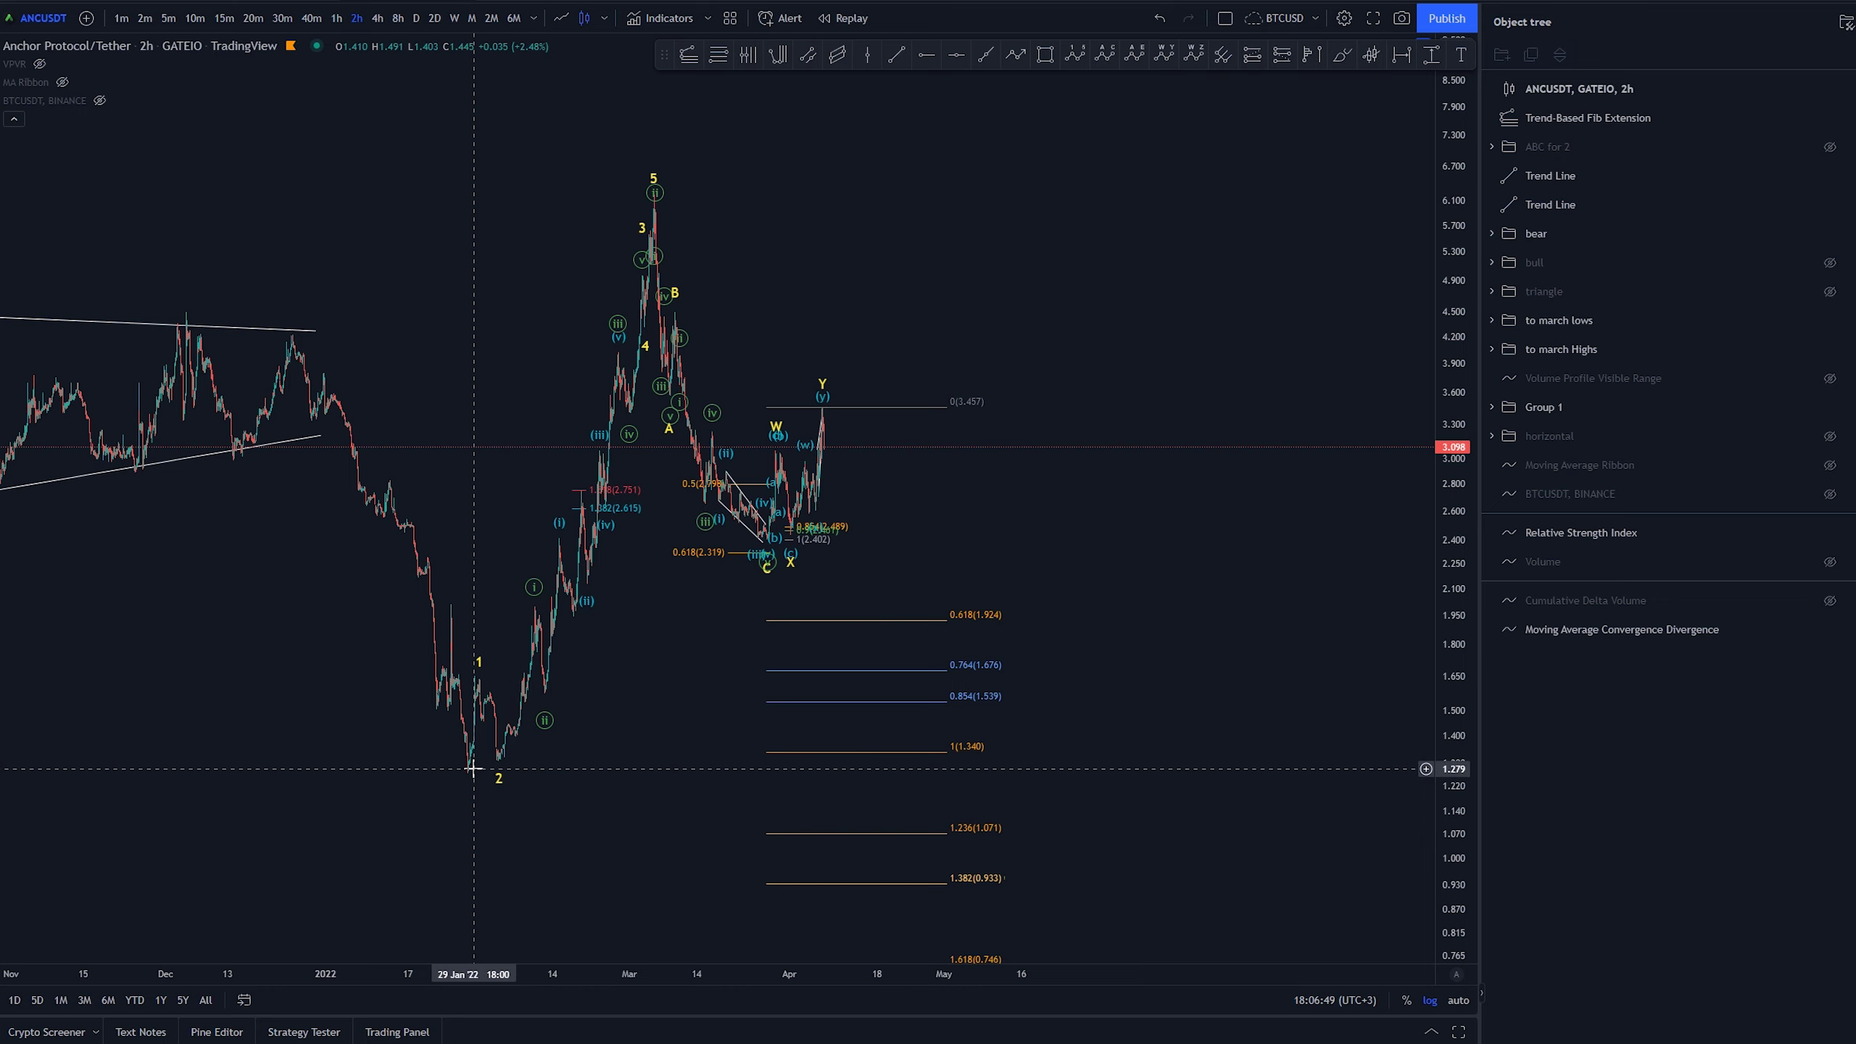
{"action": "left_click_drag", "start_coordinate": [1214, 634], "coordinate": [1342, 488]}
{"action": "scroll", "coordinate": [1342, 488], "scroll_direction": "up", "scroll_amount": 3}
{"action": "left_click_drag", "start_coordinate": [977, 569], "coordinate": [981, 566]}
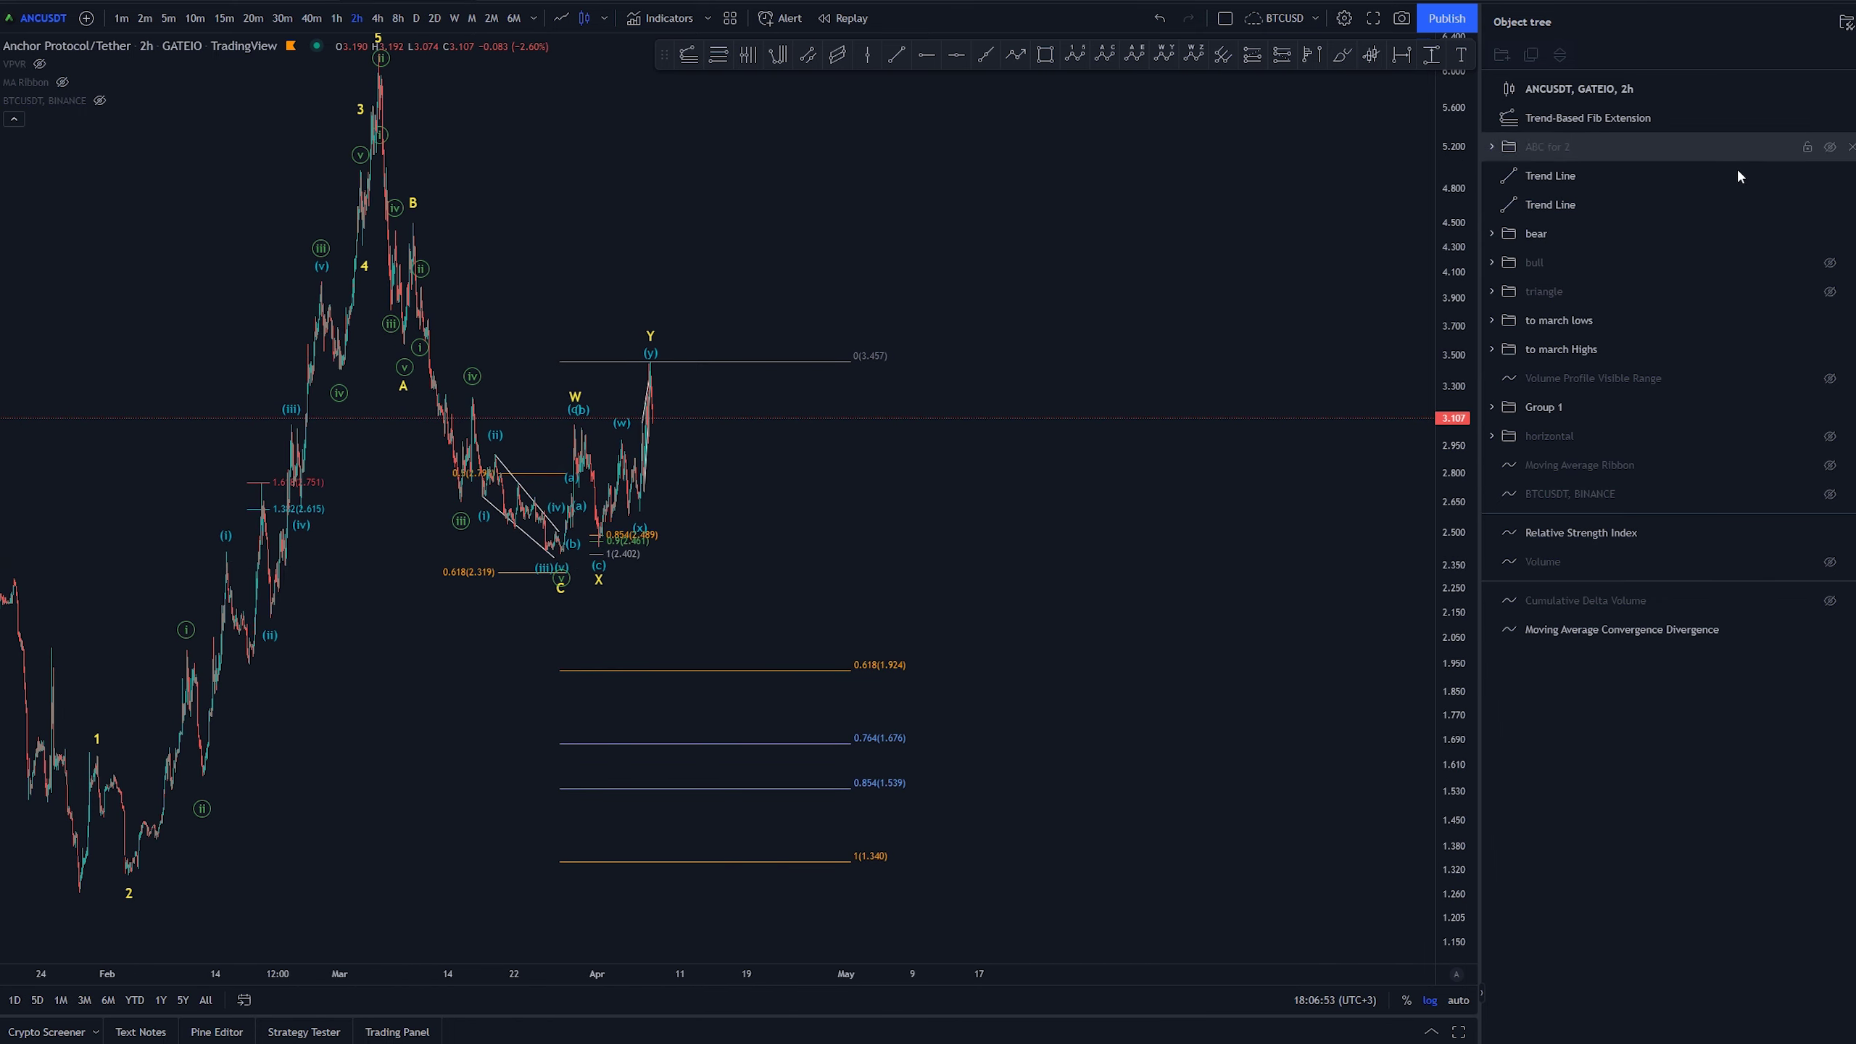
{"action": "scroll", "coordinate": [1313, 630], "scroll_direction": "left", "scroll_amount": 5}
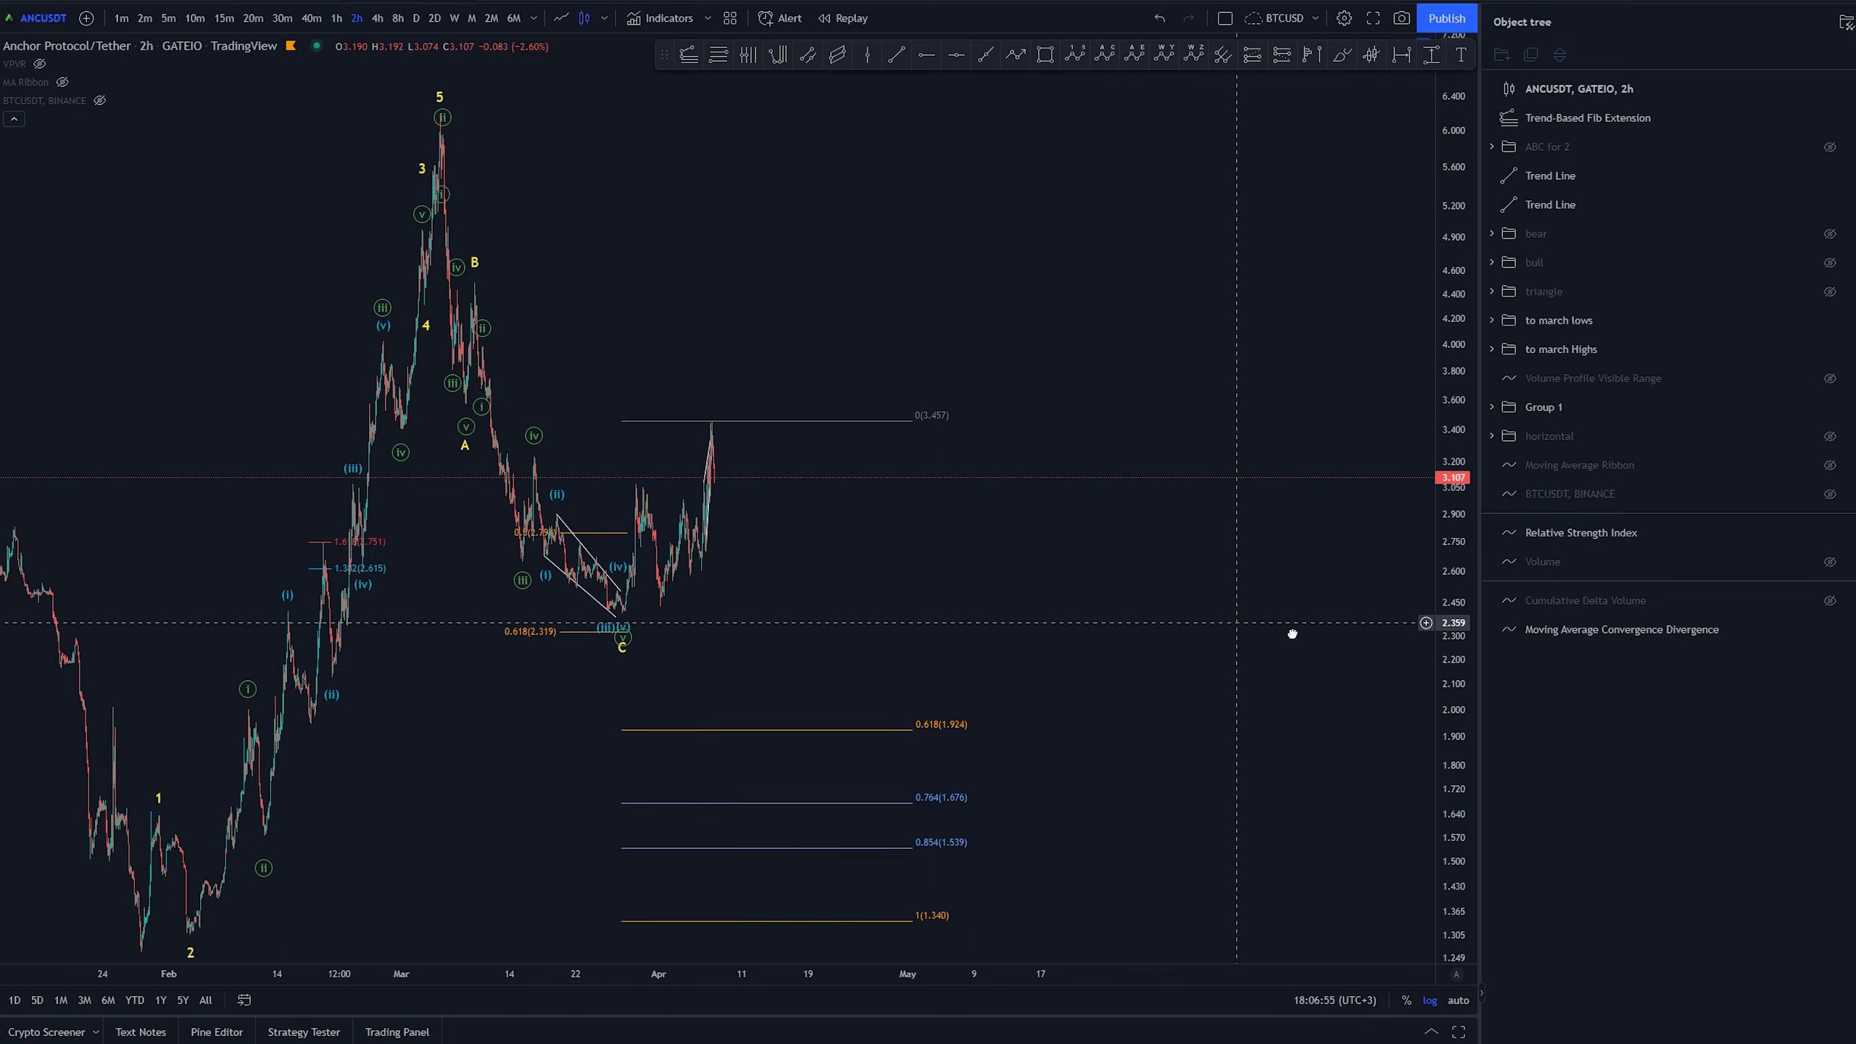
- Delete the Fib extension and show the 'ABC for 2' count, centring it on the chart
{"action": "left_click", "coordinate": [1007, 722]}
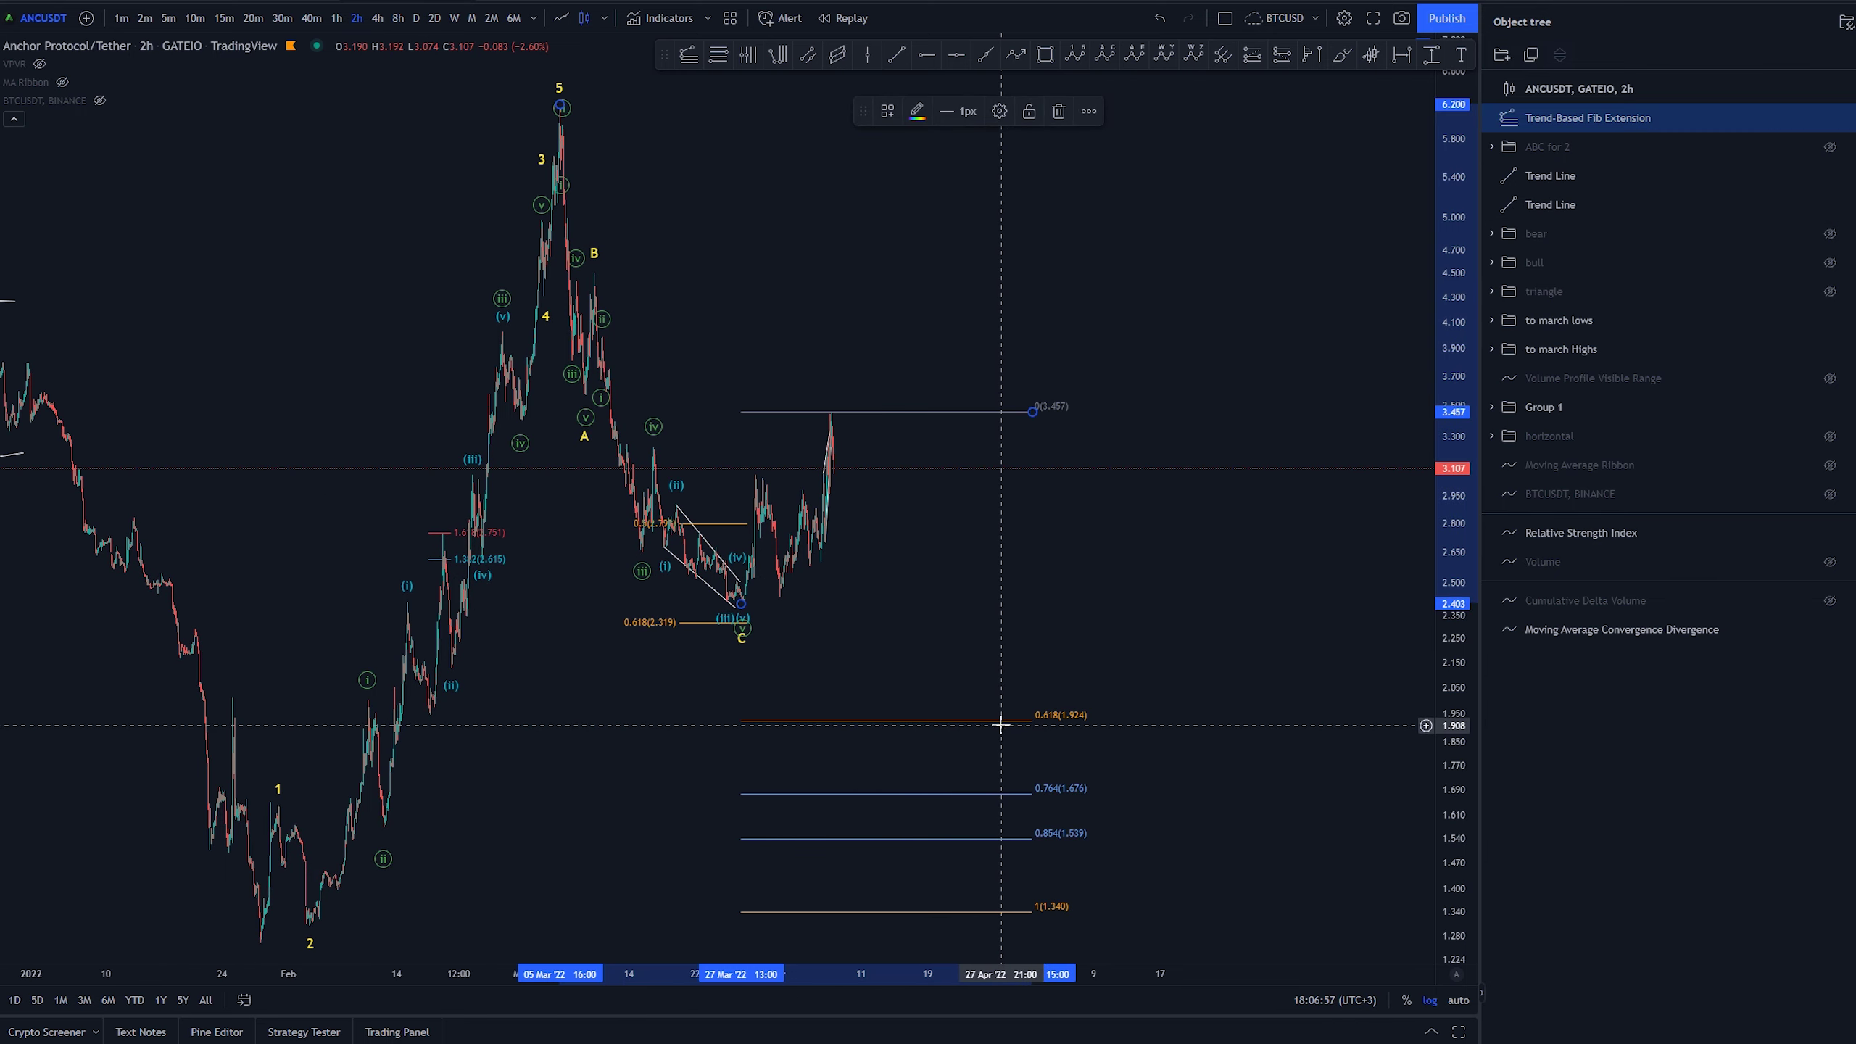
{"action": "key", "text": "Delete"}
{"action": "left_click", "coordinate": [1830, 117]}
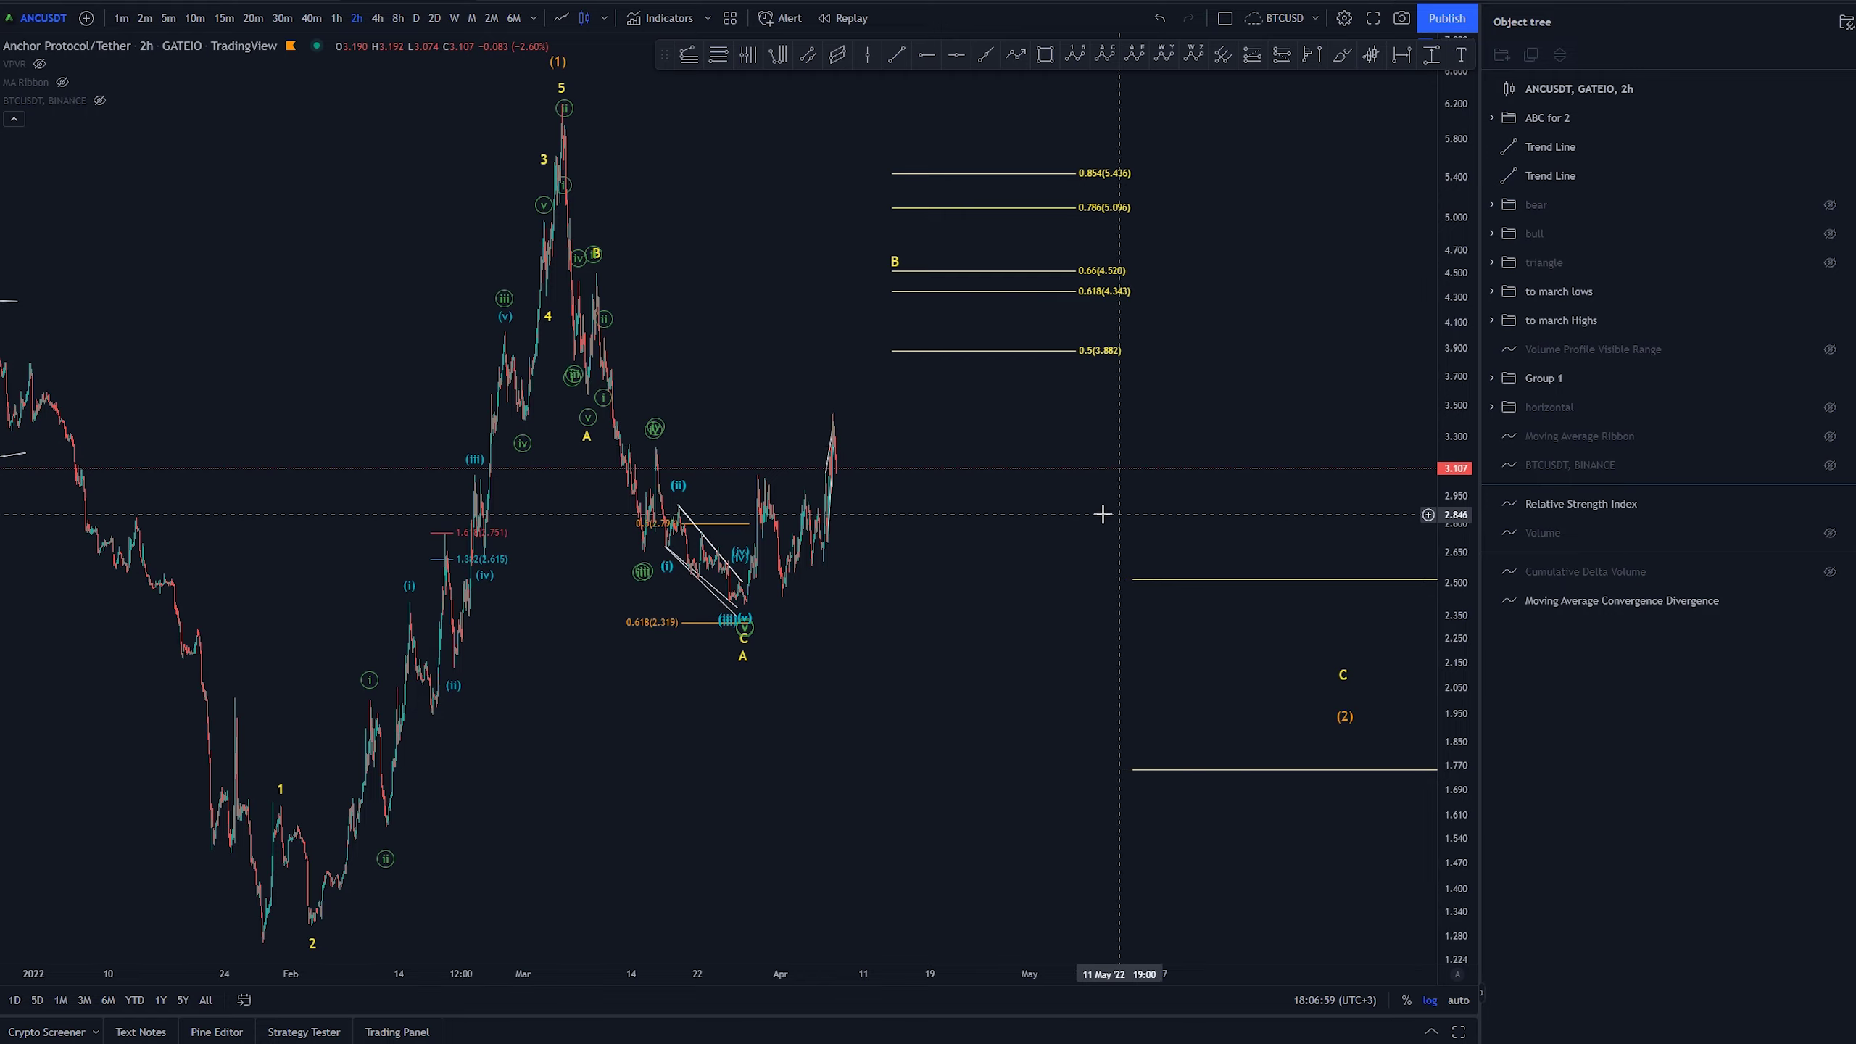
{"action": "scroll", "coordinate": [1094, 515], "scroll_direction": "down", "scroll_amount": 4}
{"action": "left_click_drag", "start_coordinate": [1123, 600], "coordinate": [1005, 702]}
{"action": "scroll", "coordinate": [1007, 693], "scroll_direction": "up", "scroll_amount": 5}
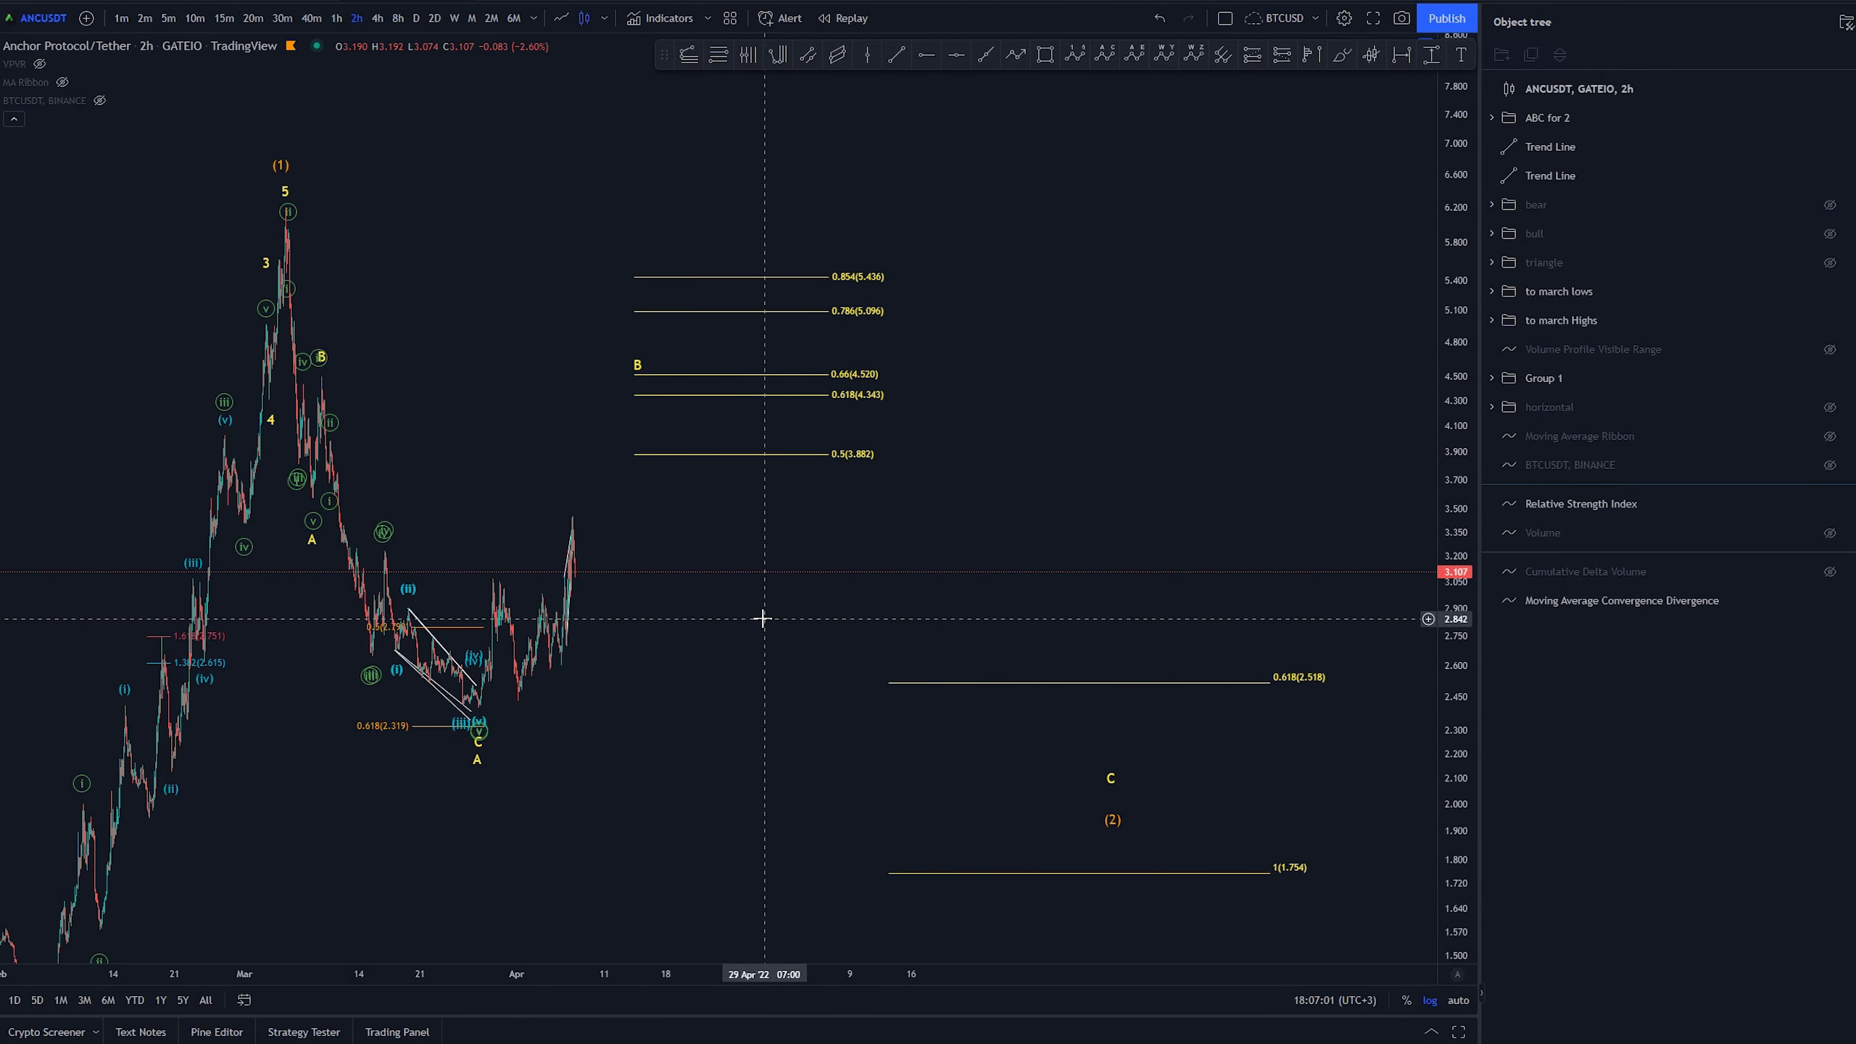
{"action": "left_click_drag", "start_coordinate": [691, 688], "coordinate": [732, 698]}
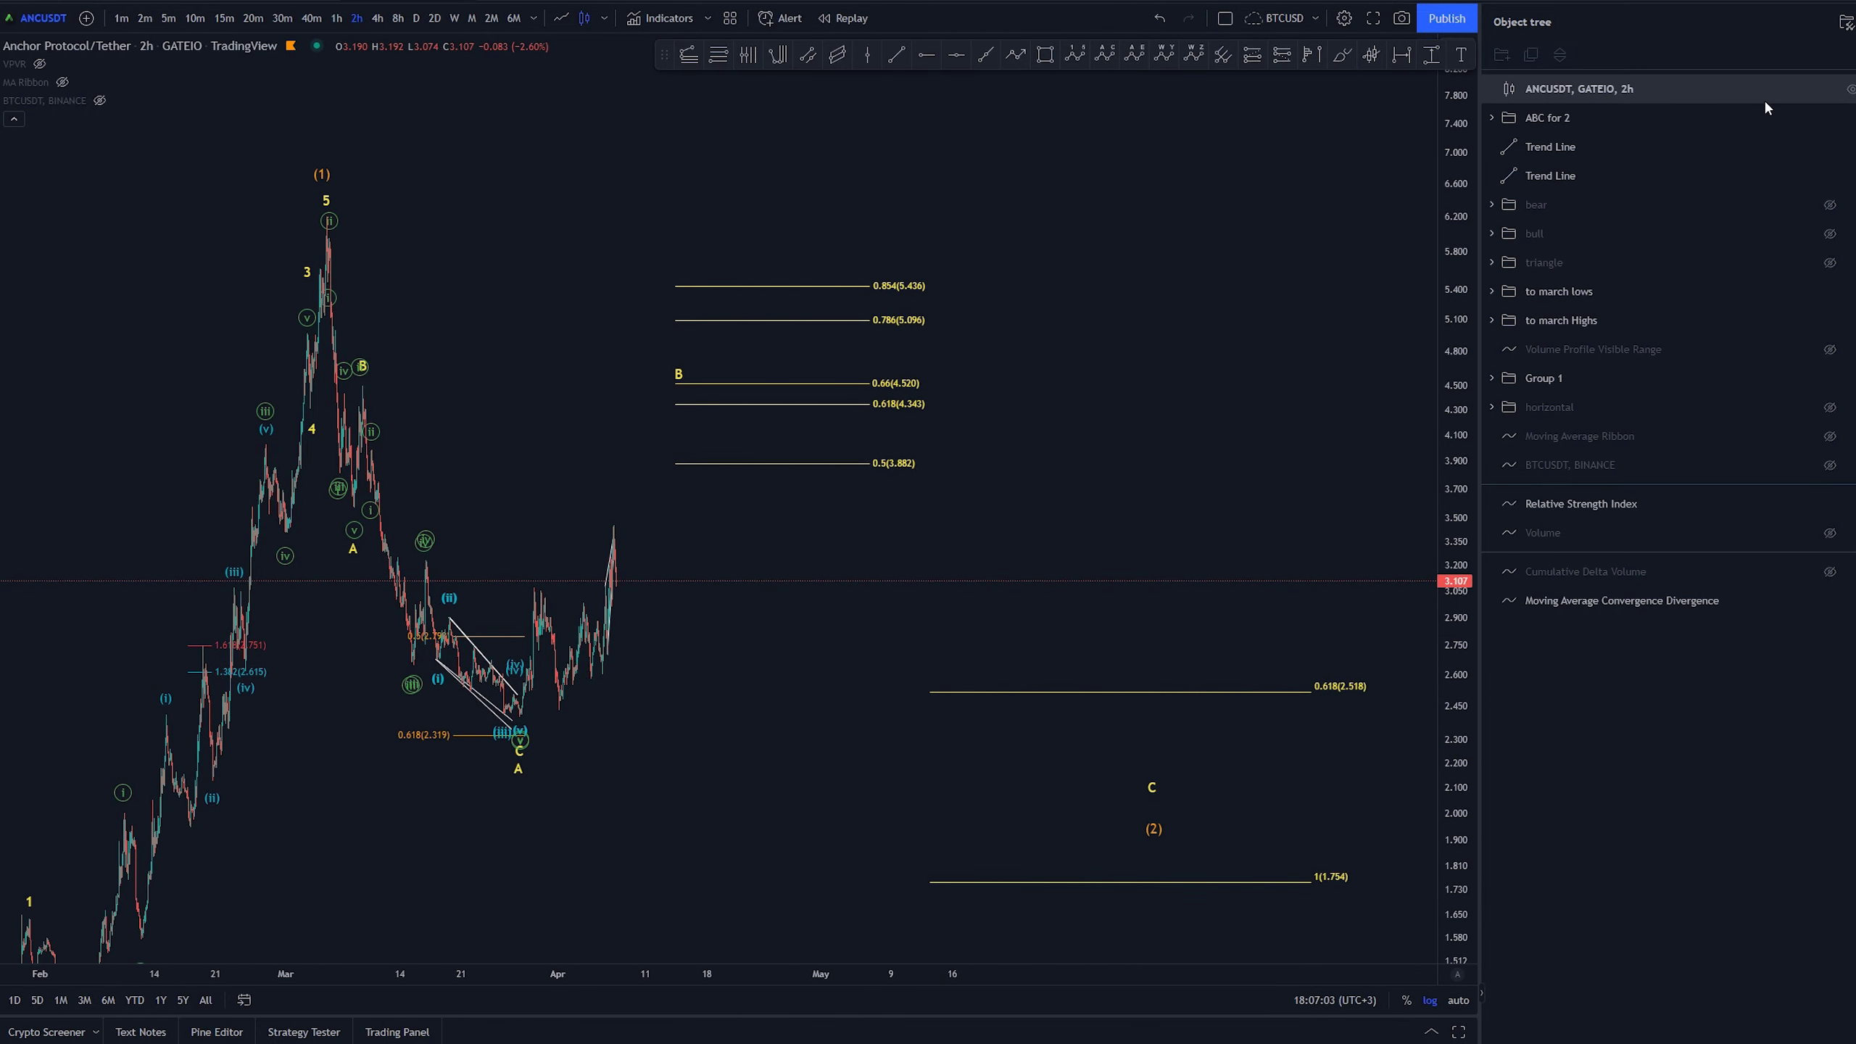
- Hide the 'to march lows' group in the Object tree, keeping 'ABC for 2' visible
{"action": "left_click", "coordinate": [1830, 117]}
{"action": "left_click", "coordinate": [1830, 117]}
{"action": "left_click", "coordinate": [1830, 118]}
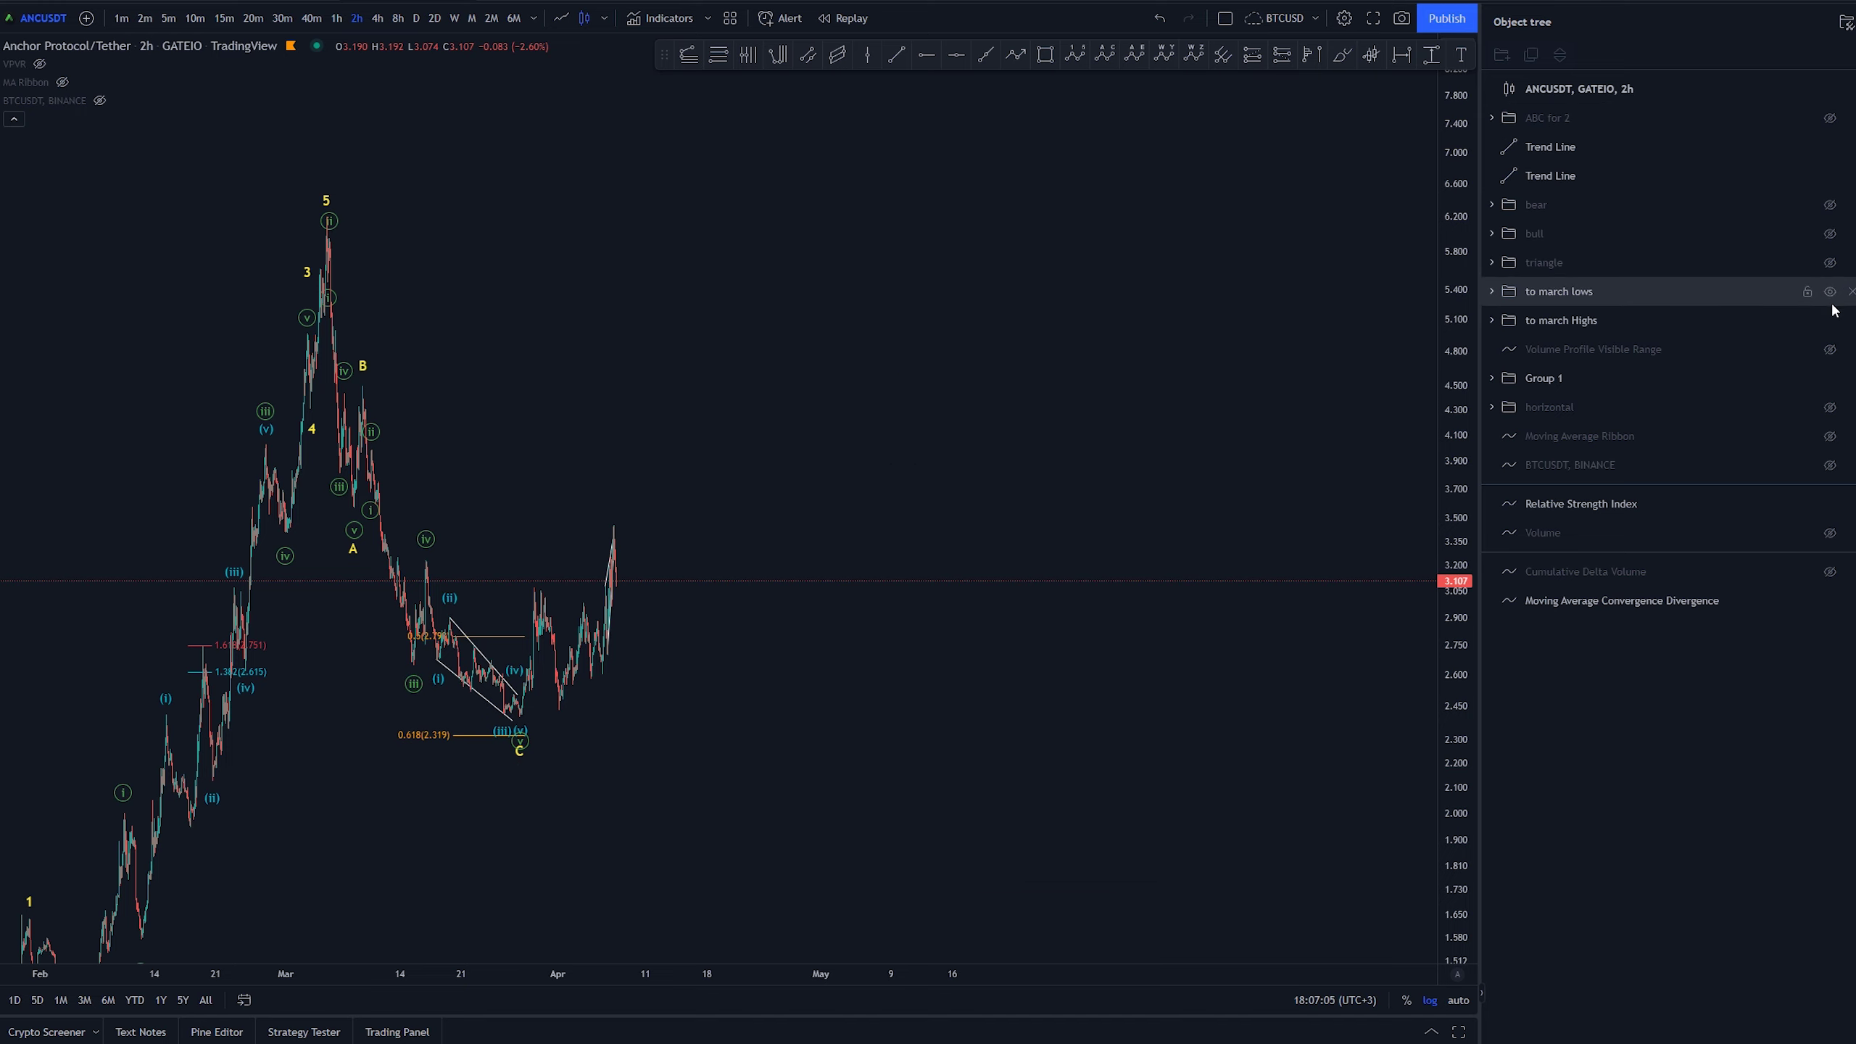
{"action": "left_click", "coordinate": [1830, 293]}
{"action": "left_click", "coordinate": [1830, 117]}
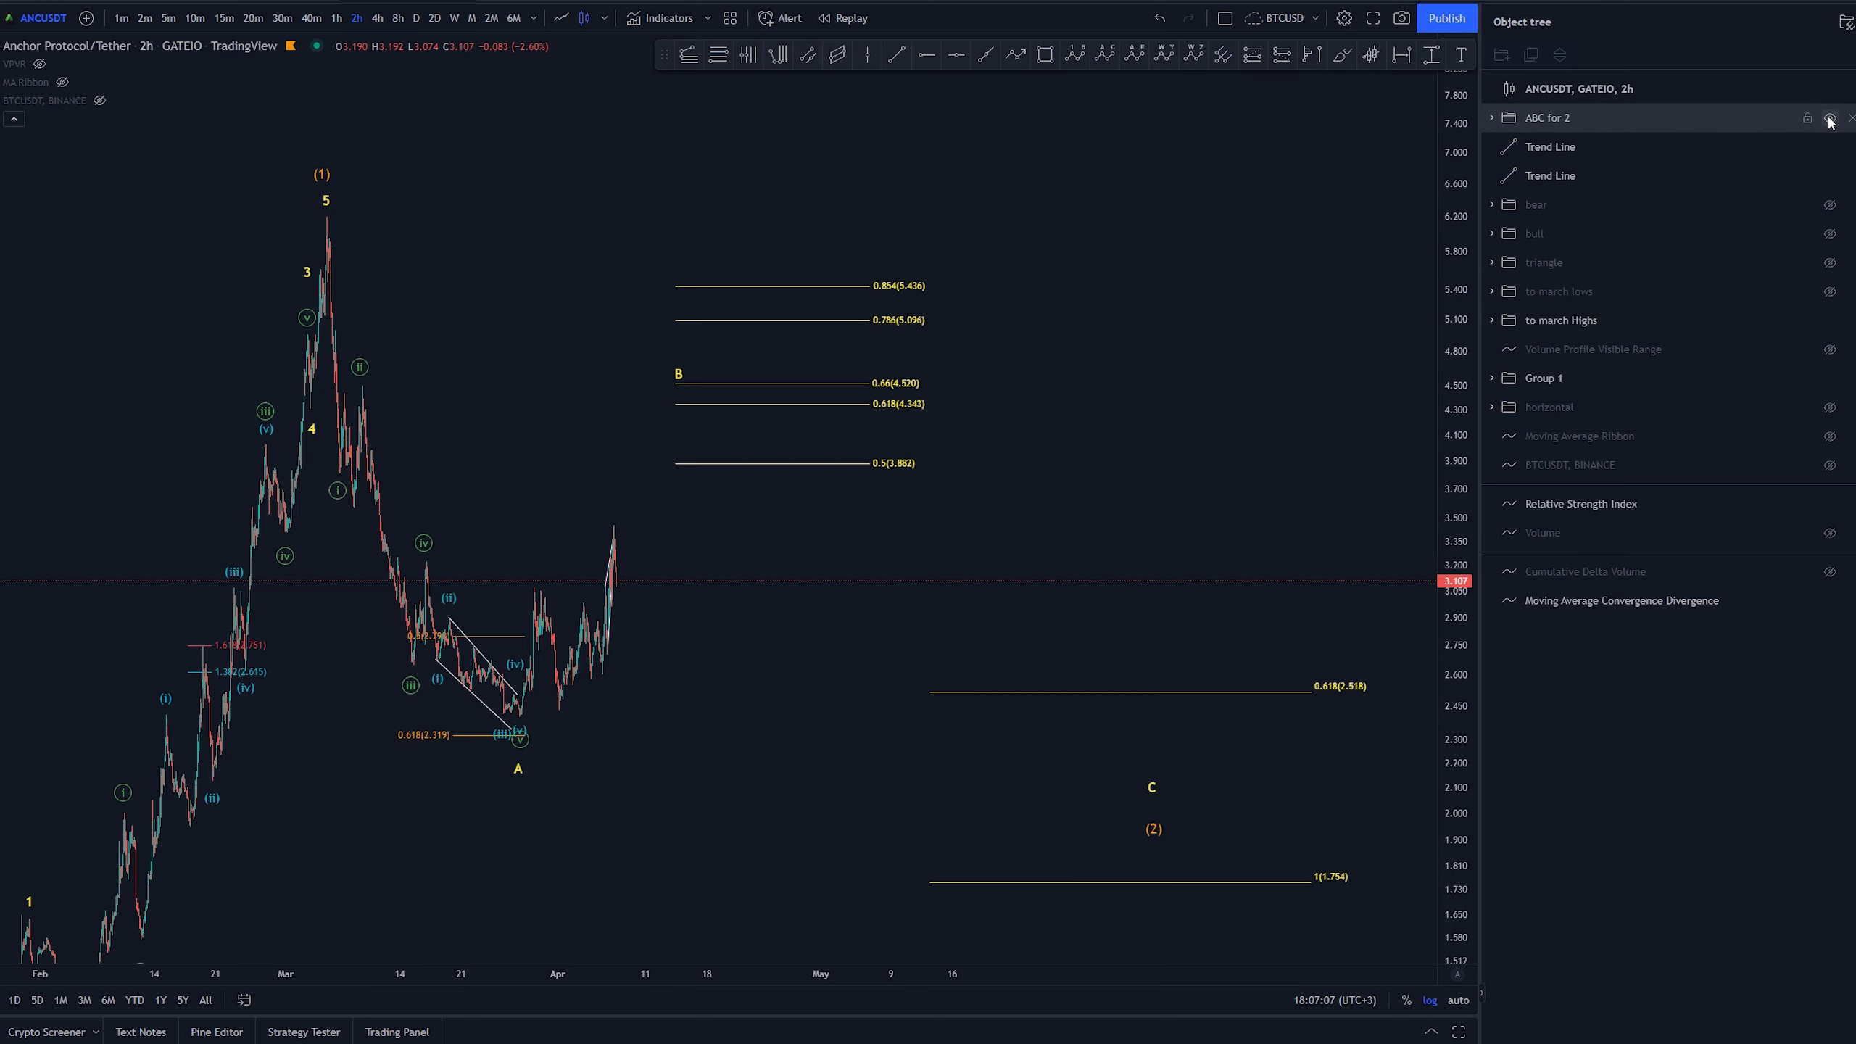
- Pan the chart to inspect the B-wave retracement zone at 3.882–5.436
{"action": "scroll", "coordinate": [1213, 357], "scroll_direction": "down", "scroll_amount": 2}
{"action": "left_click_drag", "start_coordinate": [1214, 357], "coordinate": [1060, 298]}
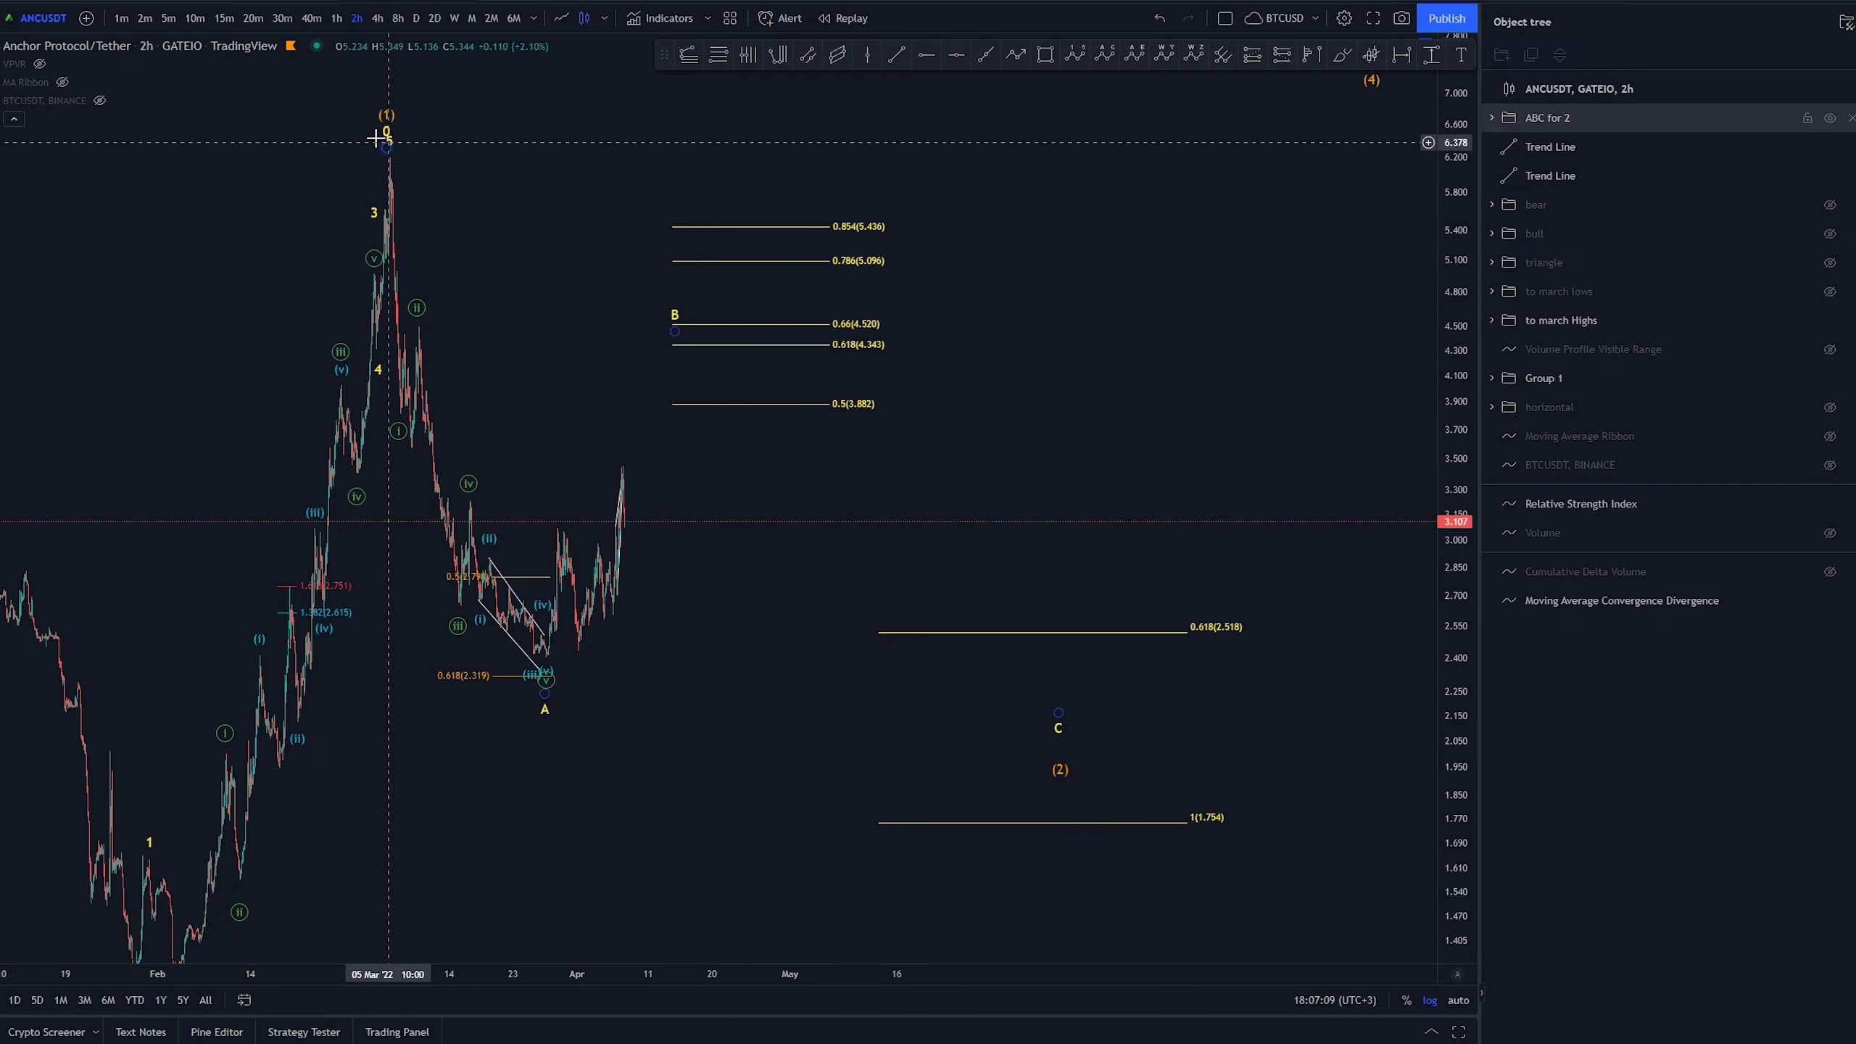
{"action": "left_click_drag", "start_coordinate": [551, 407], "coordinate": [961, 319]}
{"action": "scroll", "coordinate": [671, 365], "scroll_direction": "up", "scroll_amount": 3}
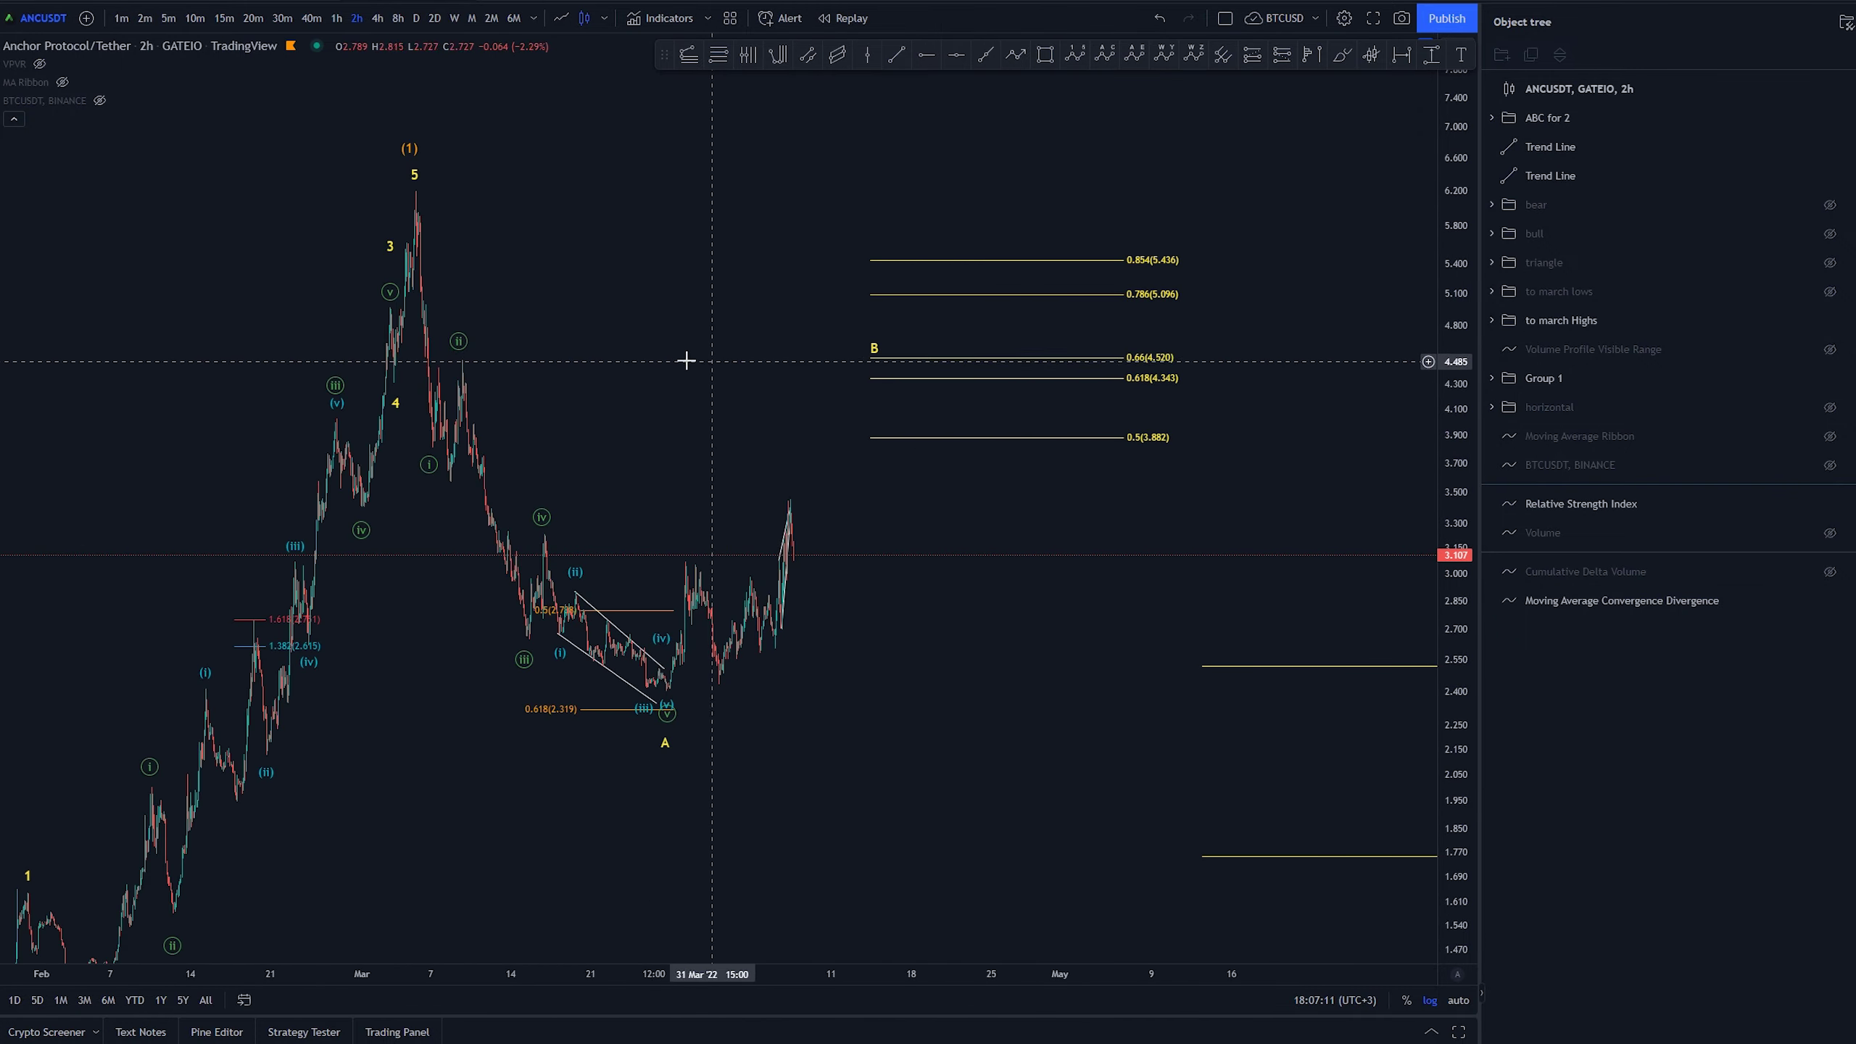
{"action": "scroll", "coordinate": [571, 323], "scroll_direction": "up", "scroll_amount": 2}
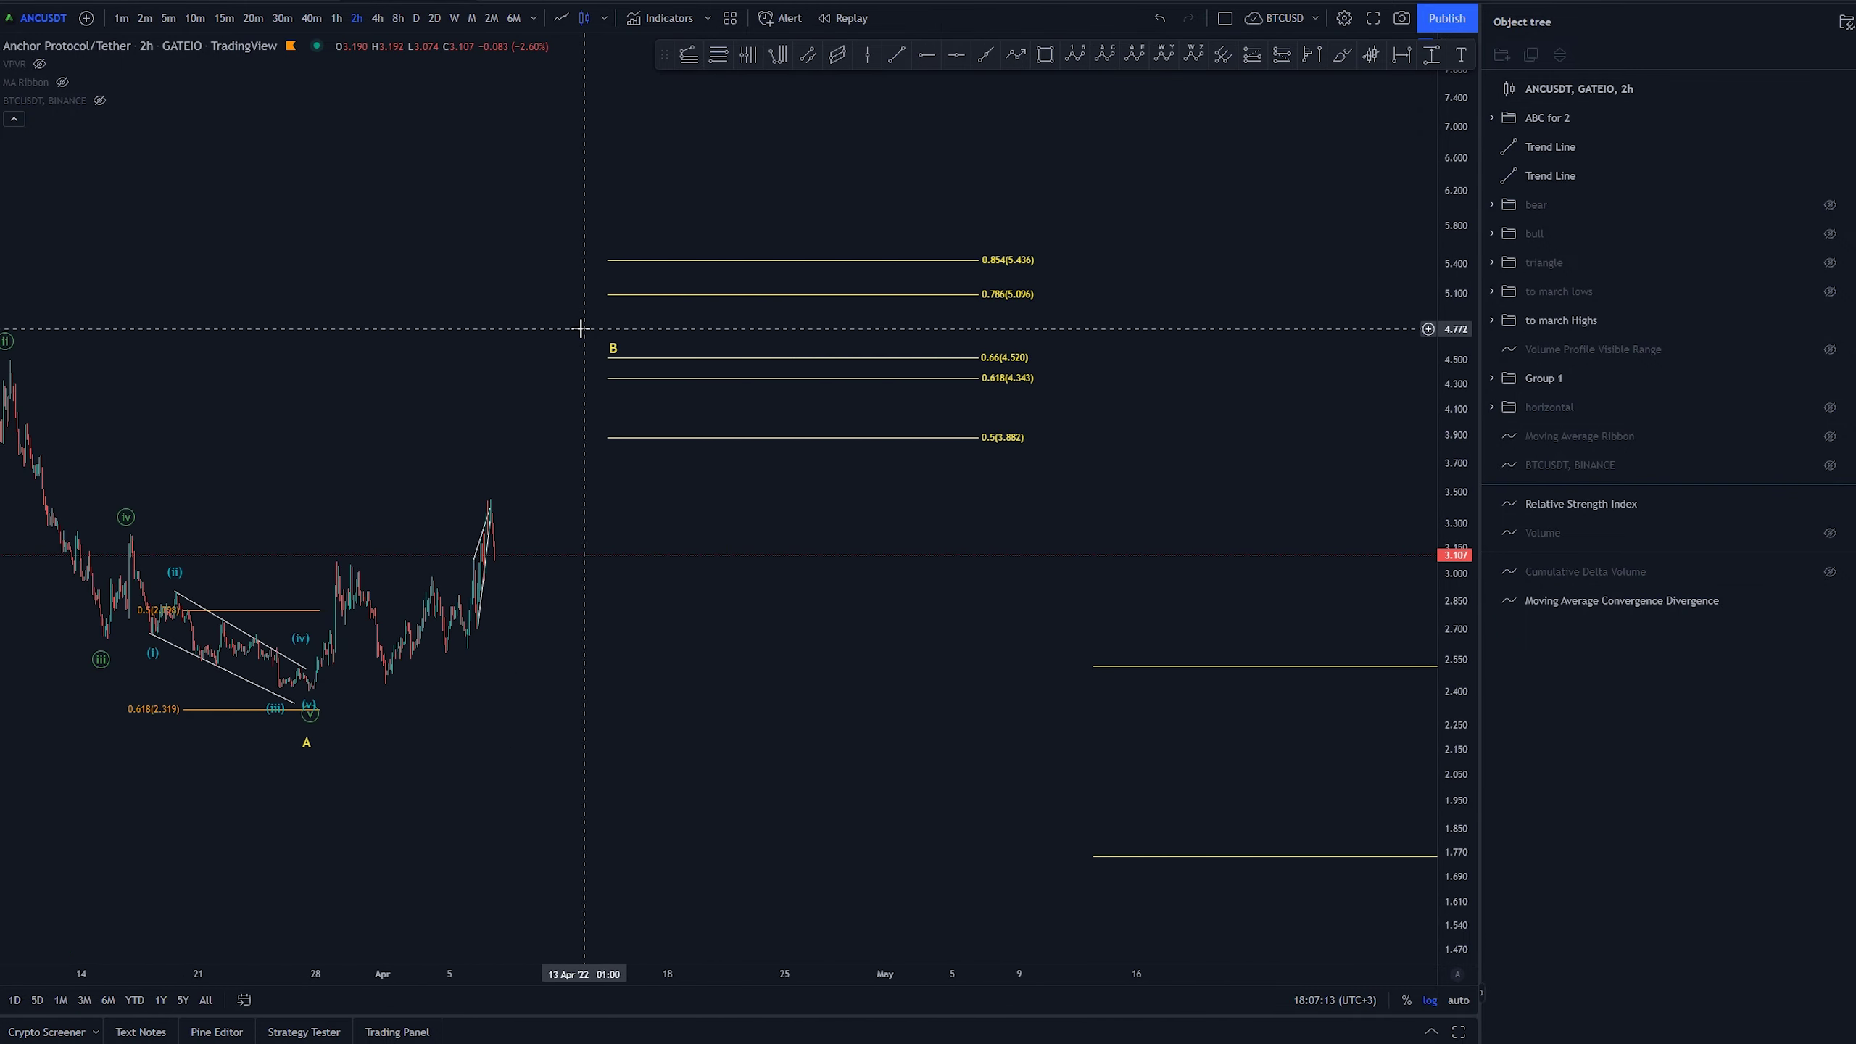
{"action": "left_click_drag", "start_coordinate": [285, 241], "coordinate": [639, 233]}
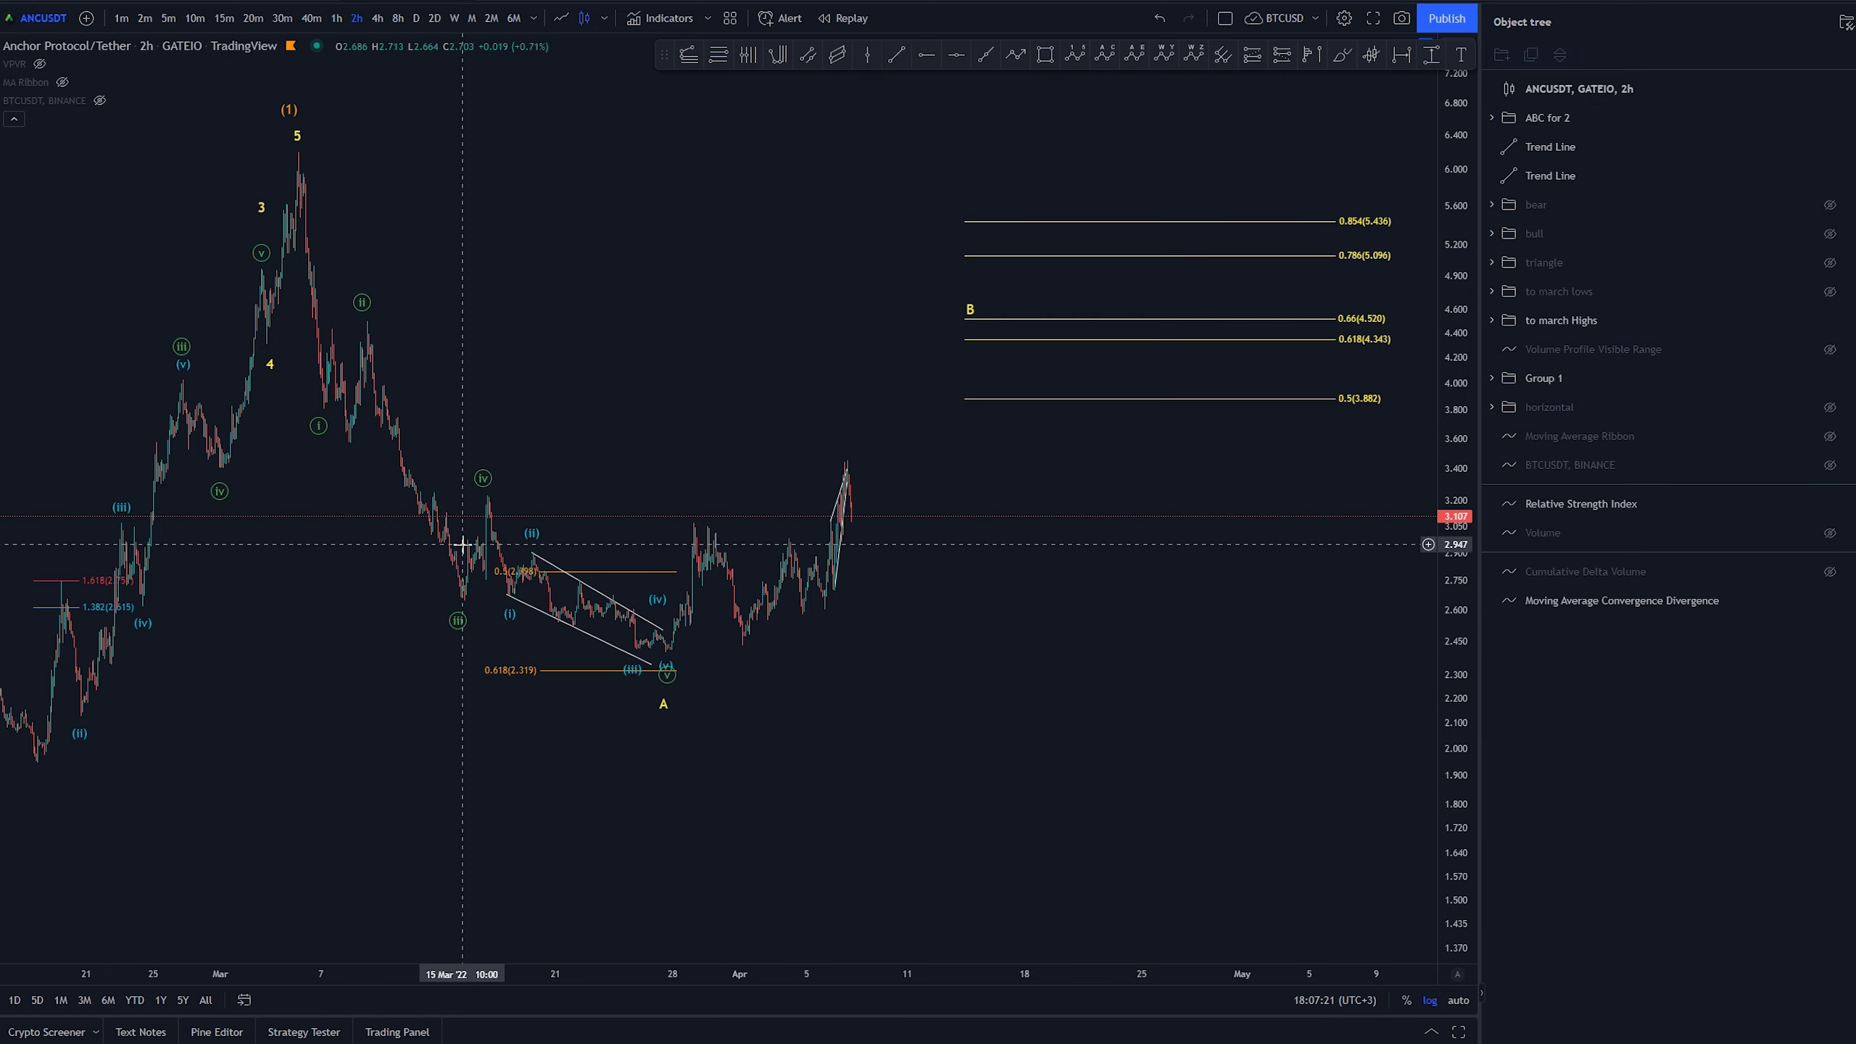
- Nudge the green wave iv label up slightly and bring the C and (2) labels into view
{"action": "left_click_drag", "start_coordinate": [486, 485], "coordinate": [487, 489]}
{"action": "left_click", "coordinate": [655, 399]}
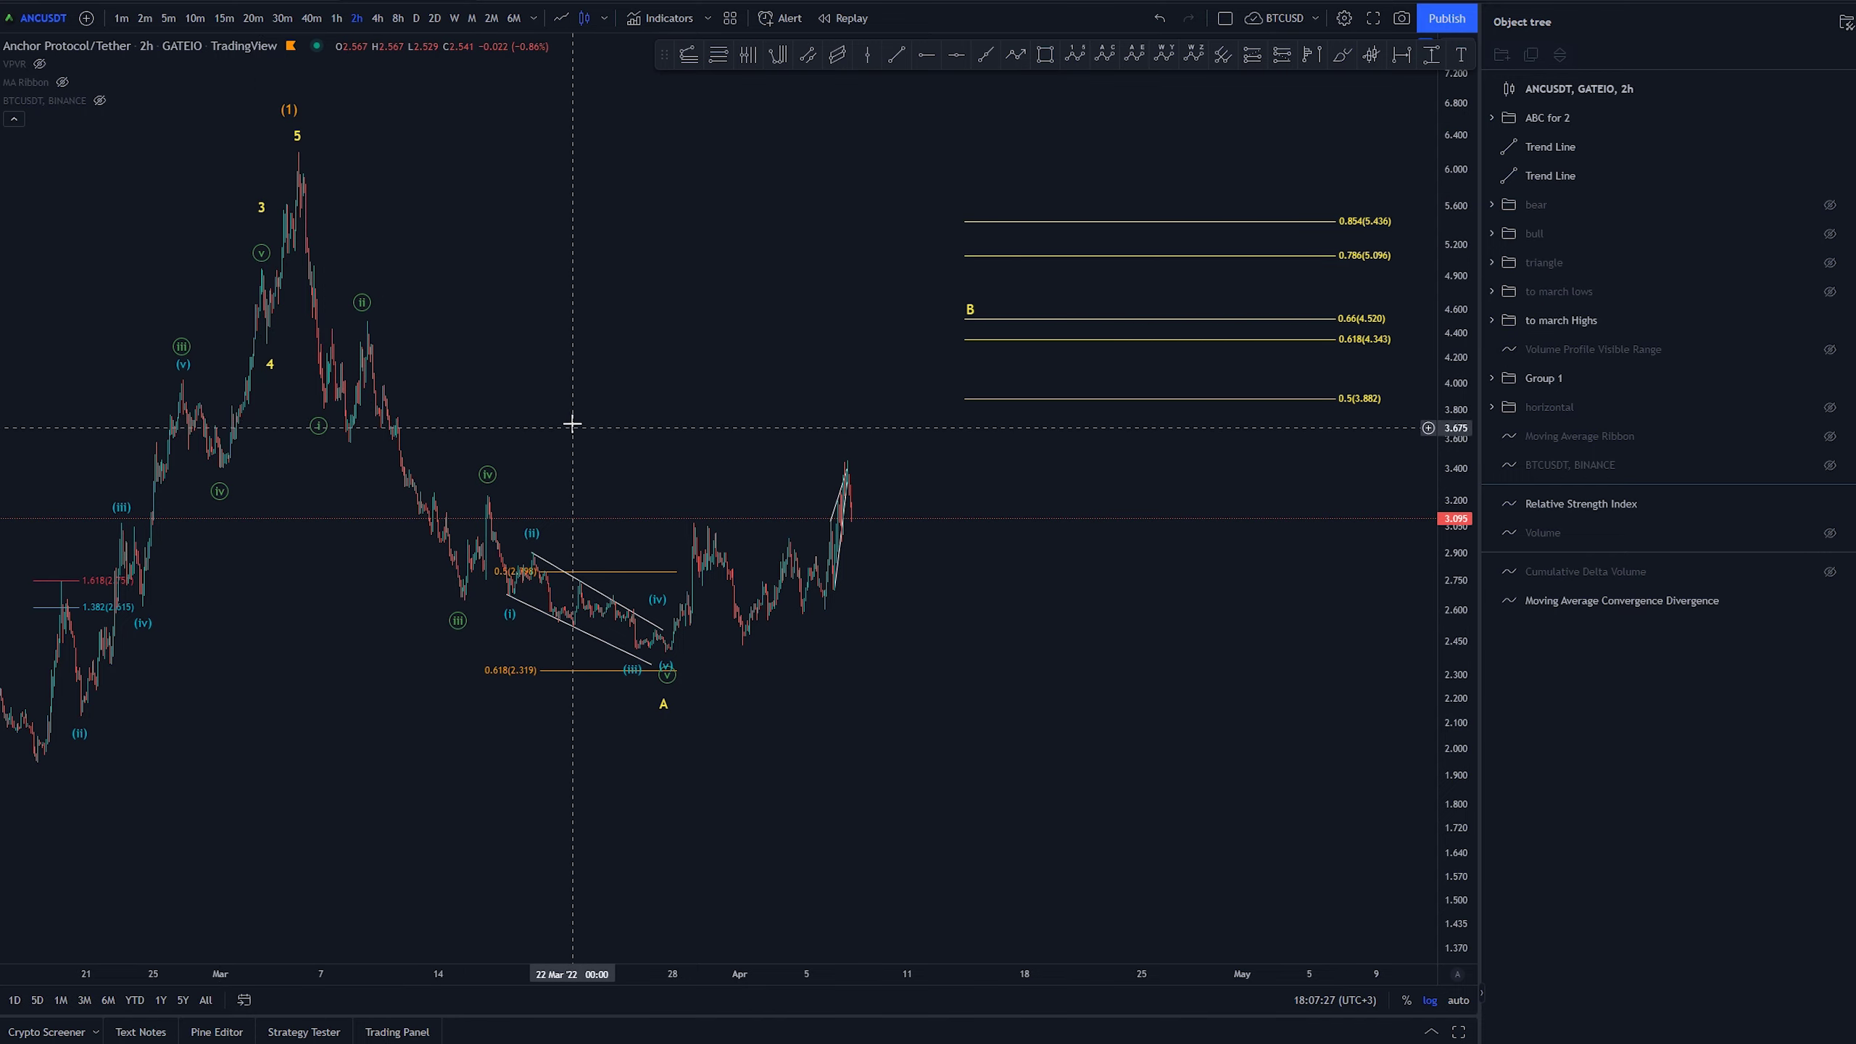
{"action": "scroll", "coordinate": [566, 401], "scroll_direction": "up", "scroll_amount": 1}
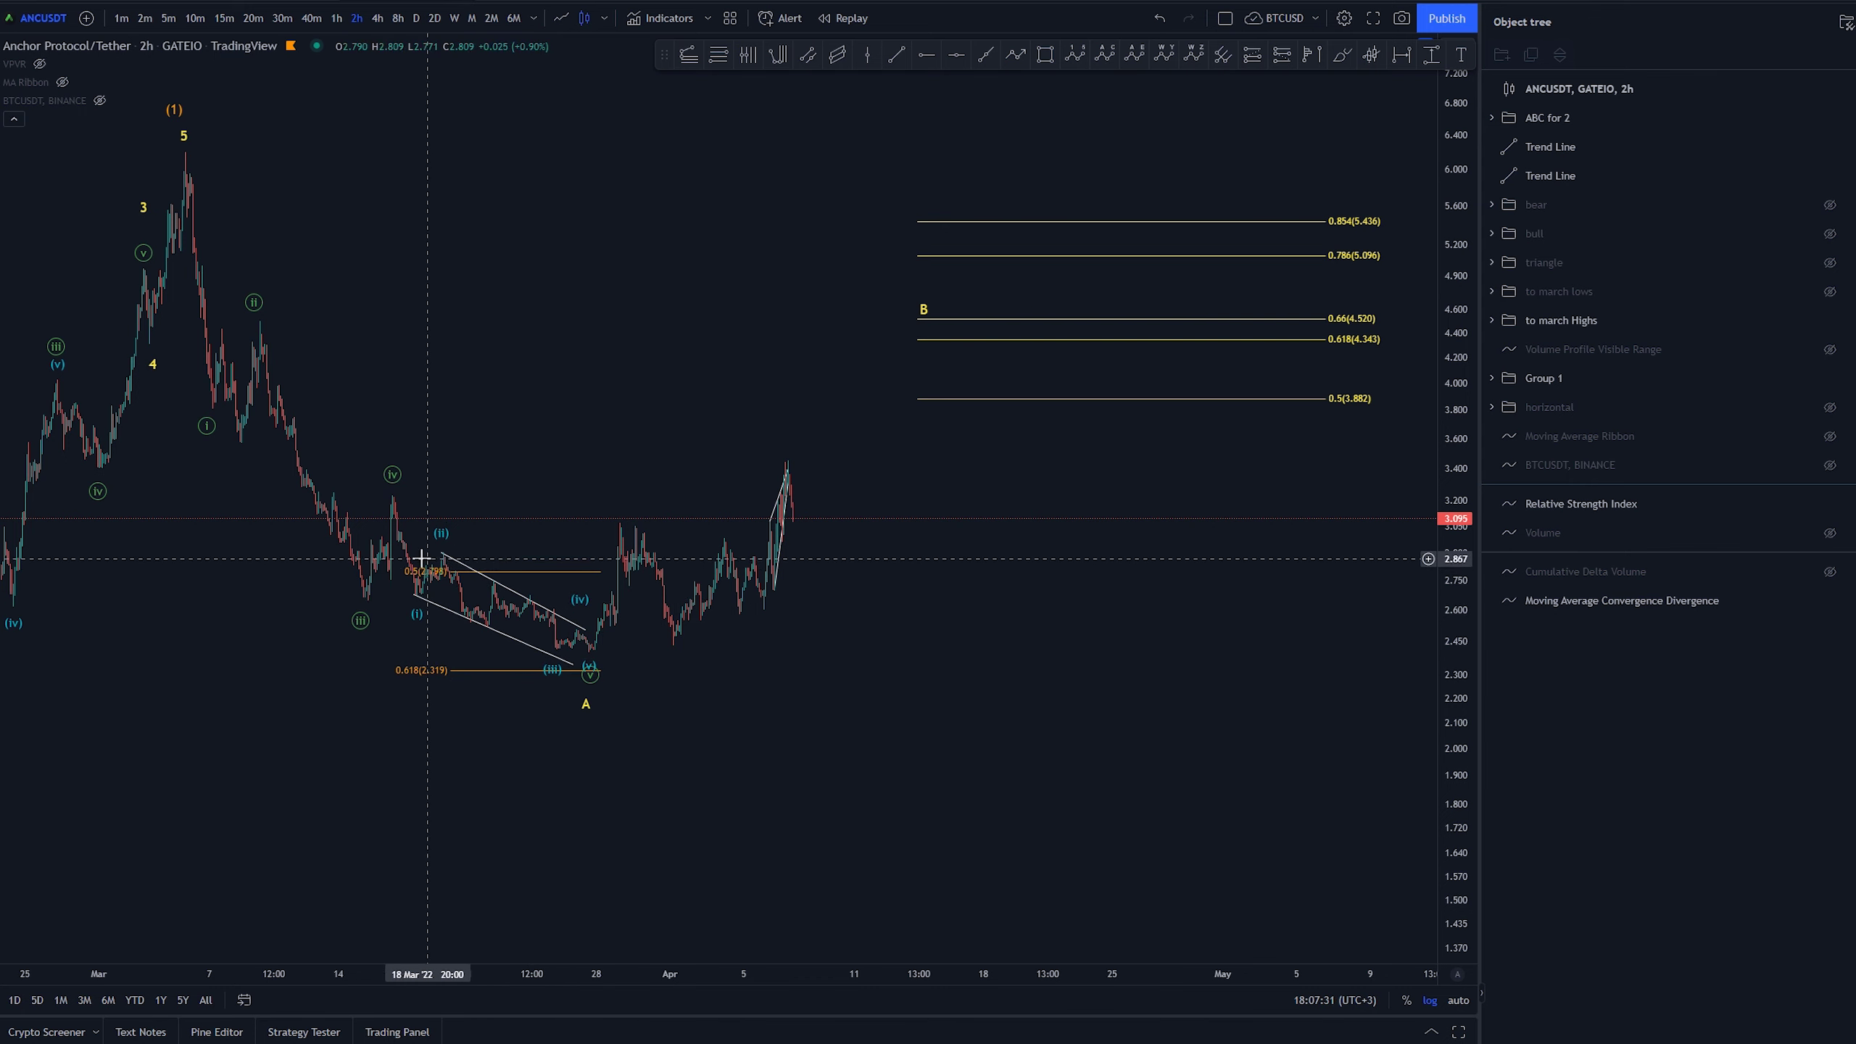
{"action": "left_click", "coordinate": [574, 653]}
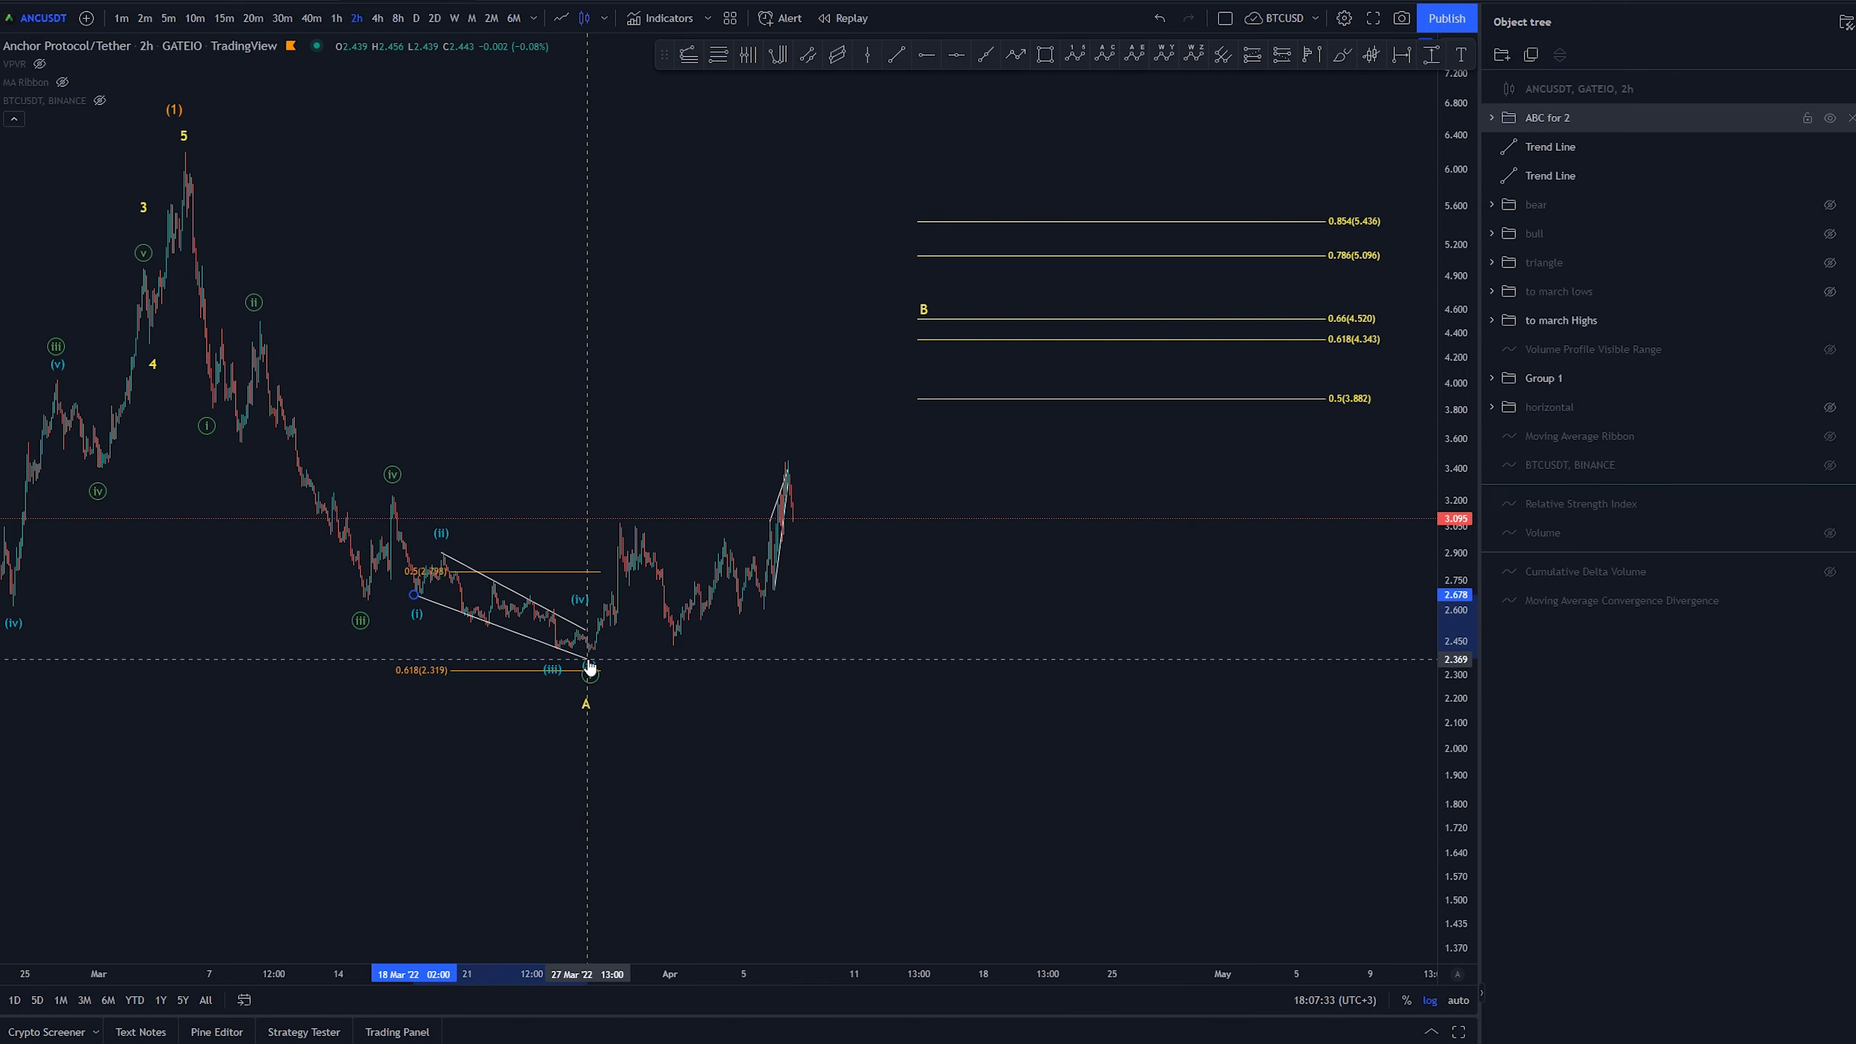
{"action": "left_click", "coordinate": [873, 682]}
{"action": "scroll", "coordinate": [1019, 829], "scroll_direction": "down", "scroll_amount": 4}
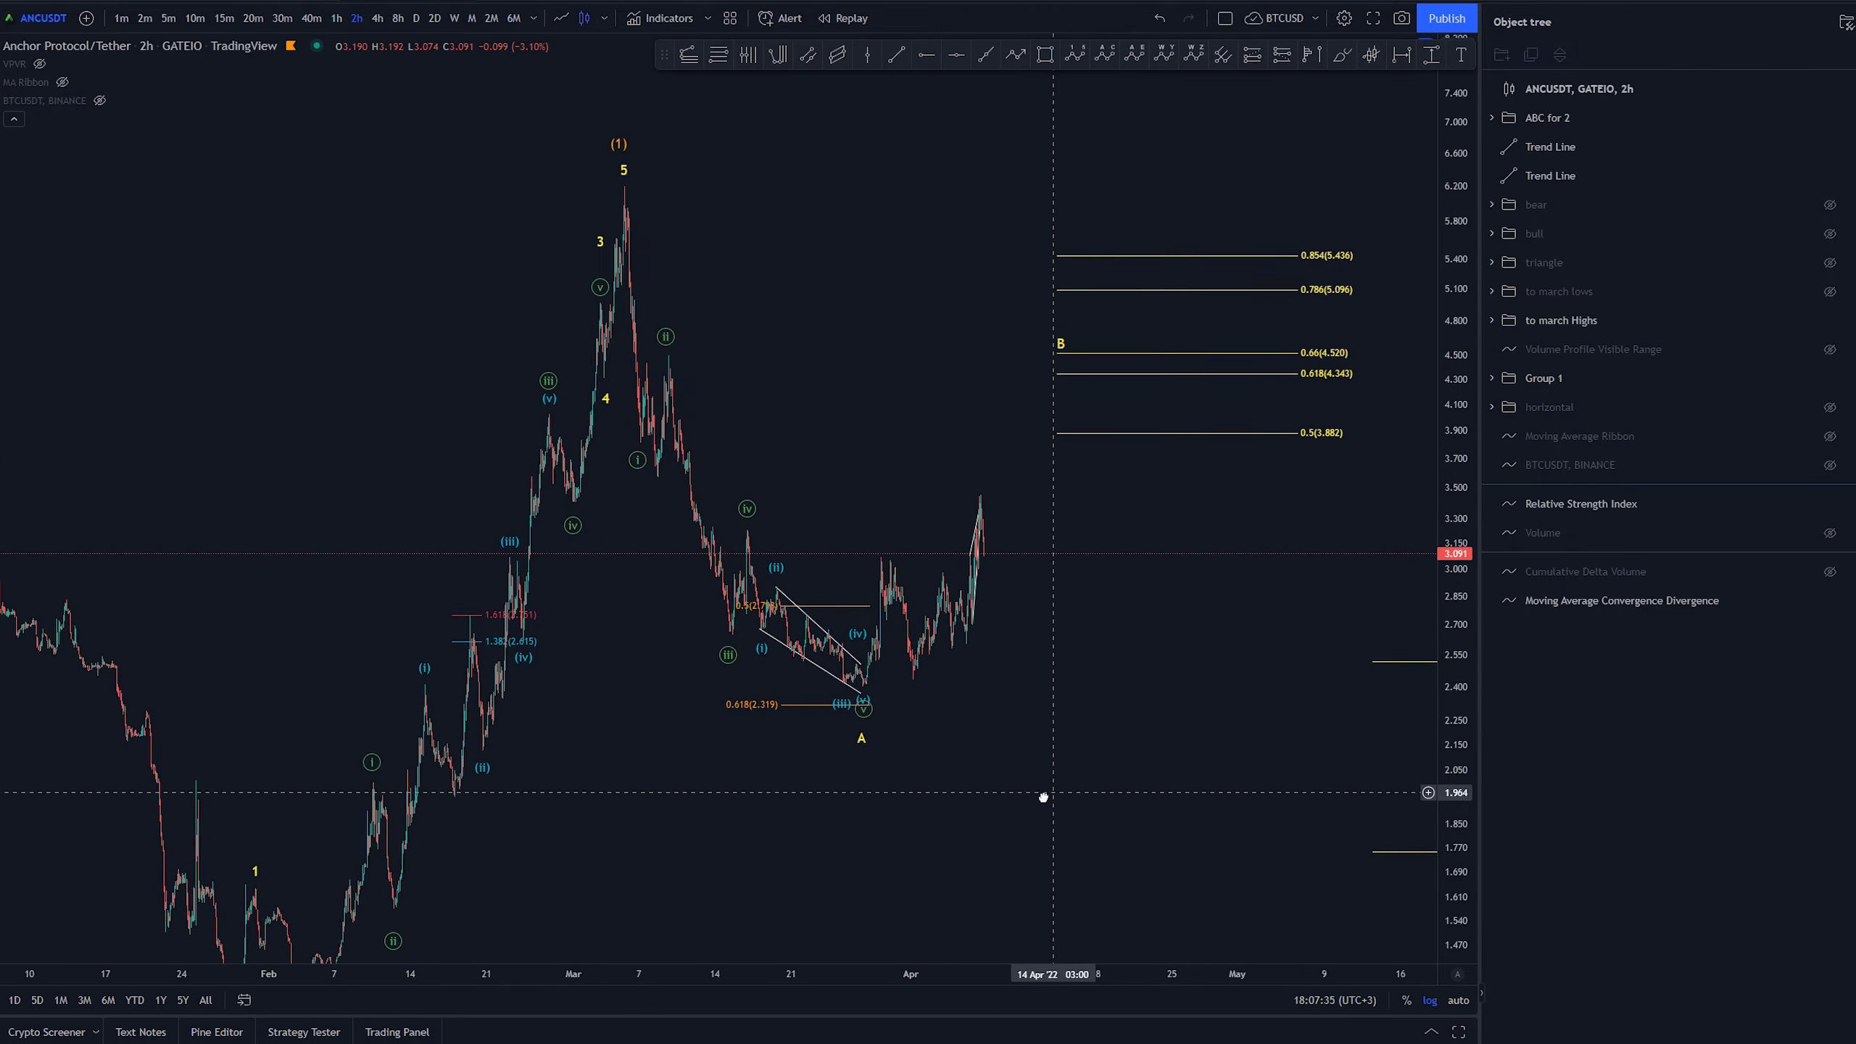
{"action": "left_click_drag", "start_coordinate": [1154, 718], "coordinate": [527, 755]}
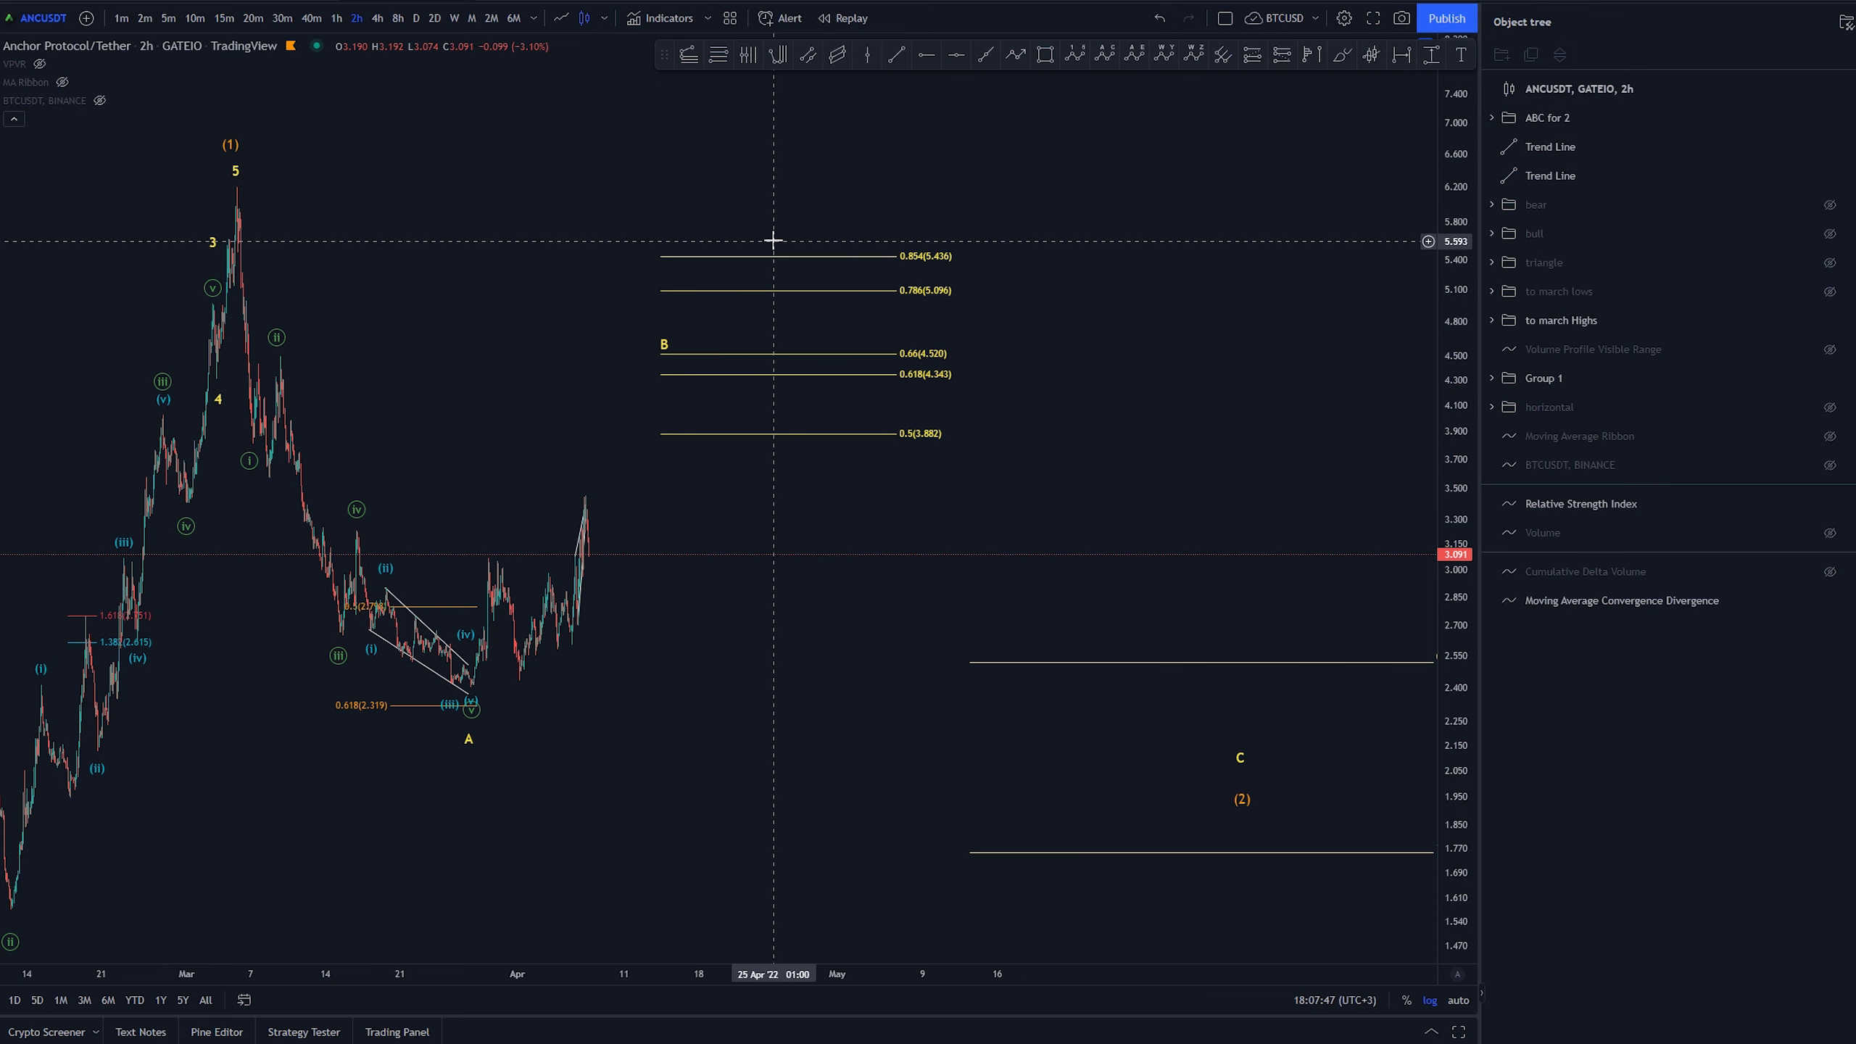
- Drag the ABC pattern's B point later so it sits just above the 0.66 level (4.520)
{"action": "left_click", "coordinate": [662, 345]}
{"action": "left_click", "coordinate": [702, 403]}
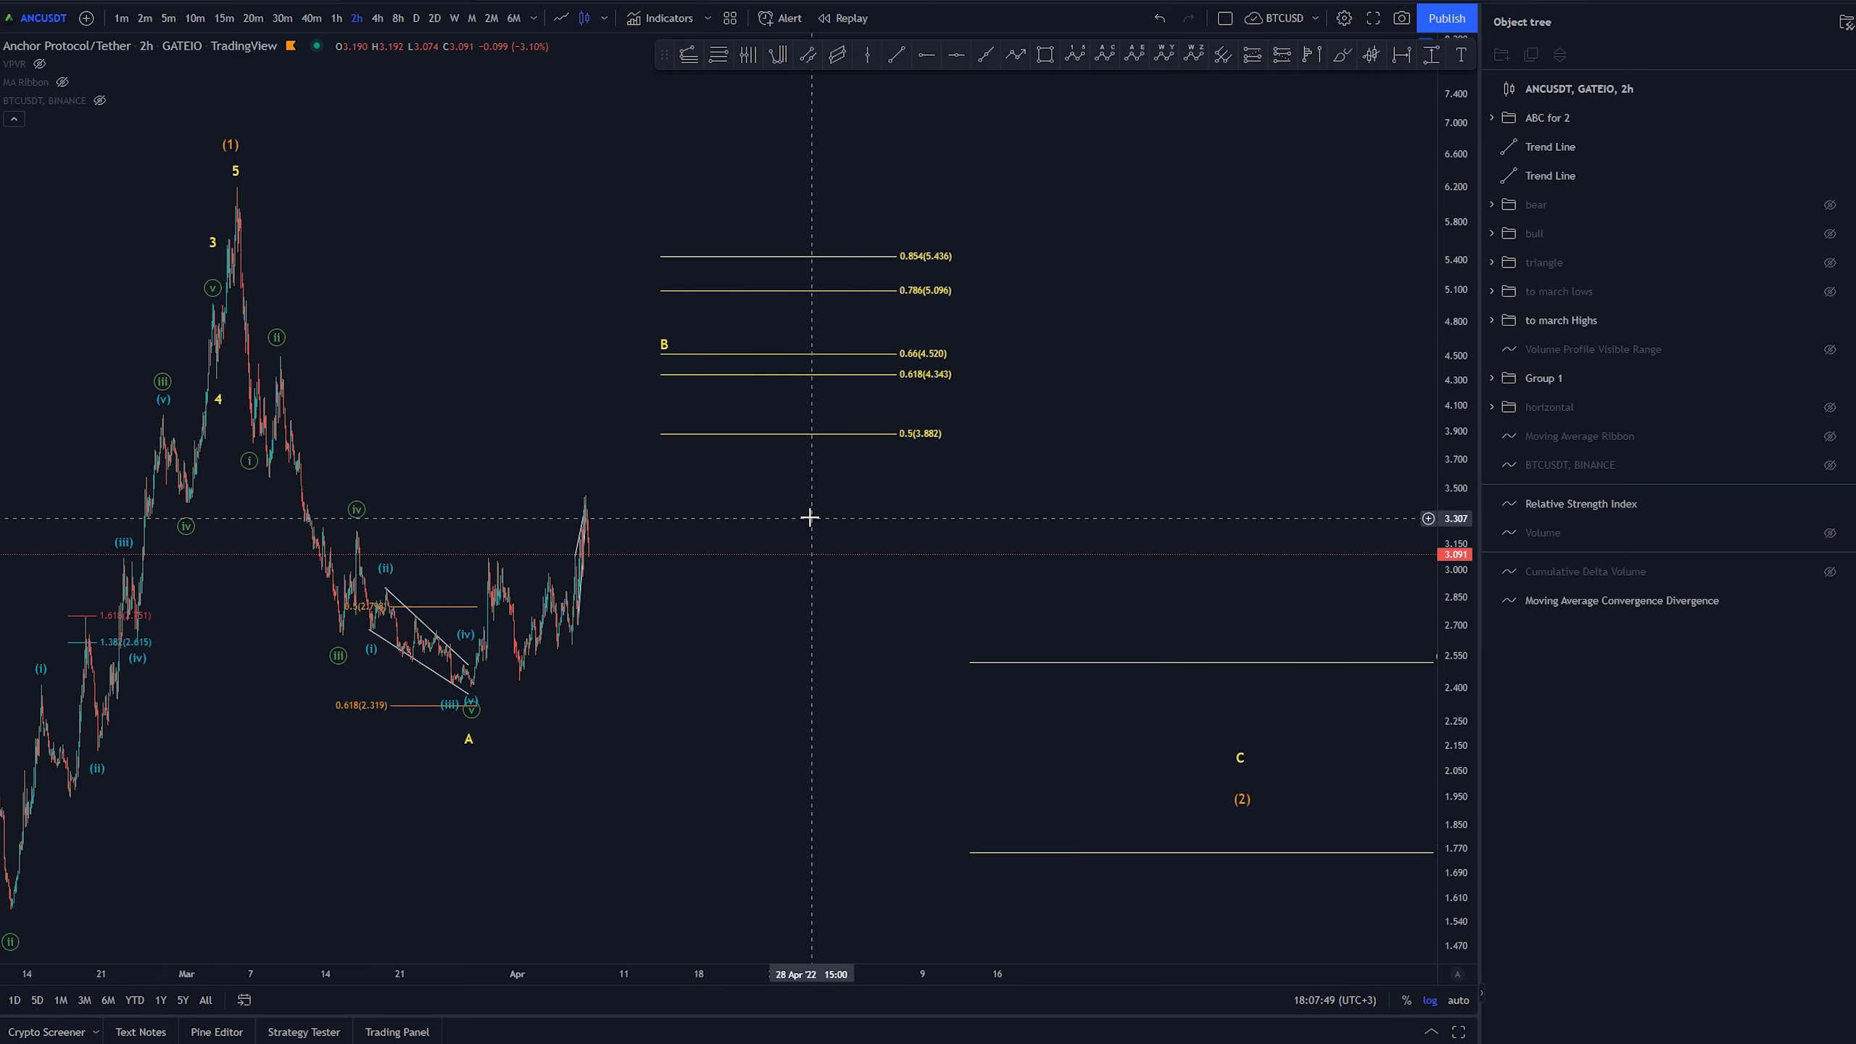
{"action": "left_click", "coordinate": [757, 257]}
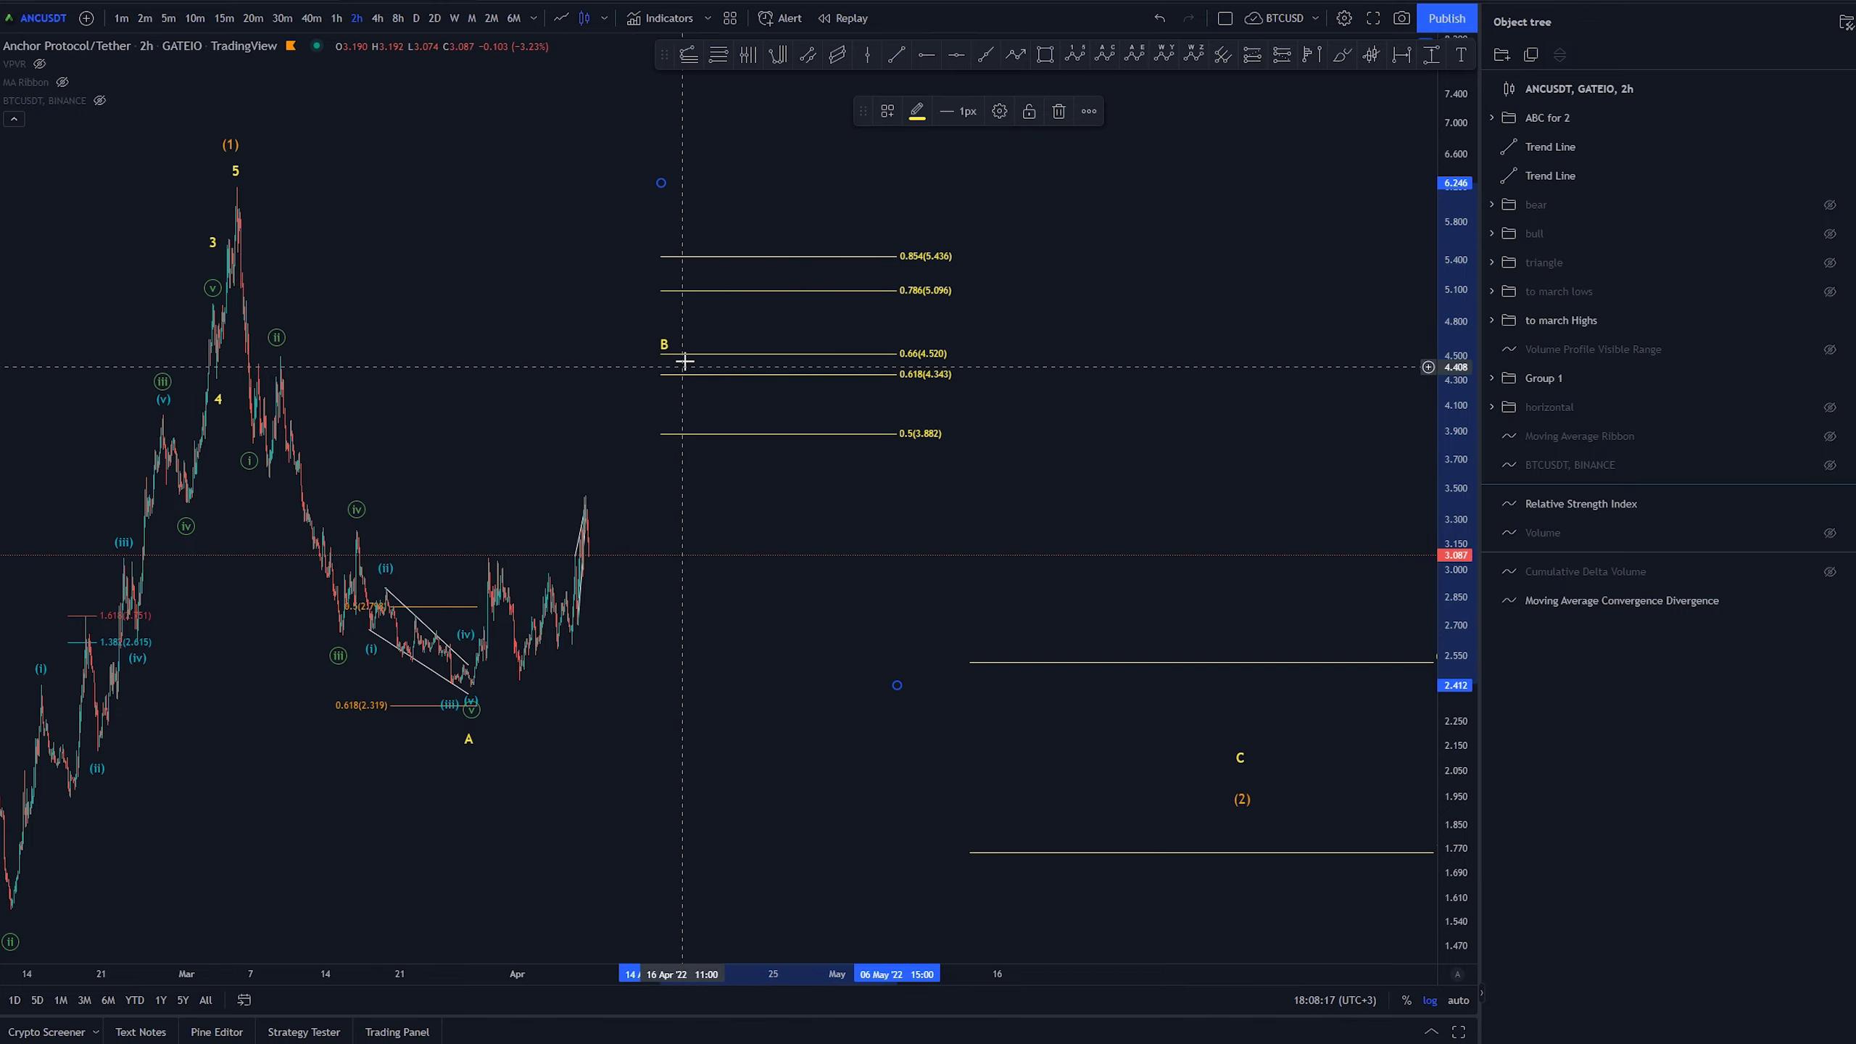
{"action": "mouse_move", "coordinate": [817, 658]}
{"action": "left_mouse_down"}
{"action": "mouse_move", "coordinate": [1016, 603]}
{"action": "mouse_move", "coordinate": [729, 717]}
{"action": "mouse_move", "coordinate": [321, 680]}
{"action": "left_mouse_up"}
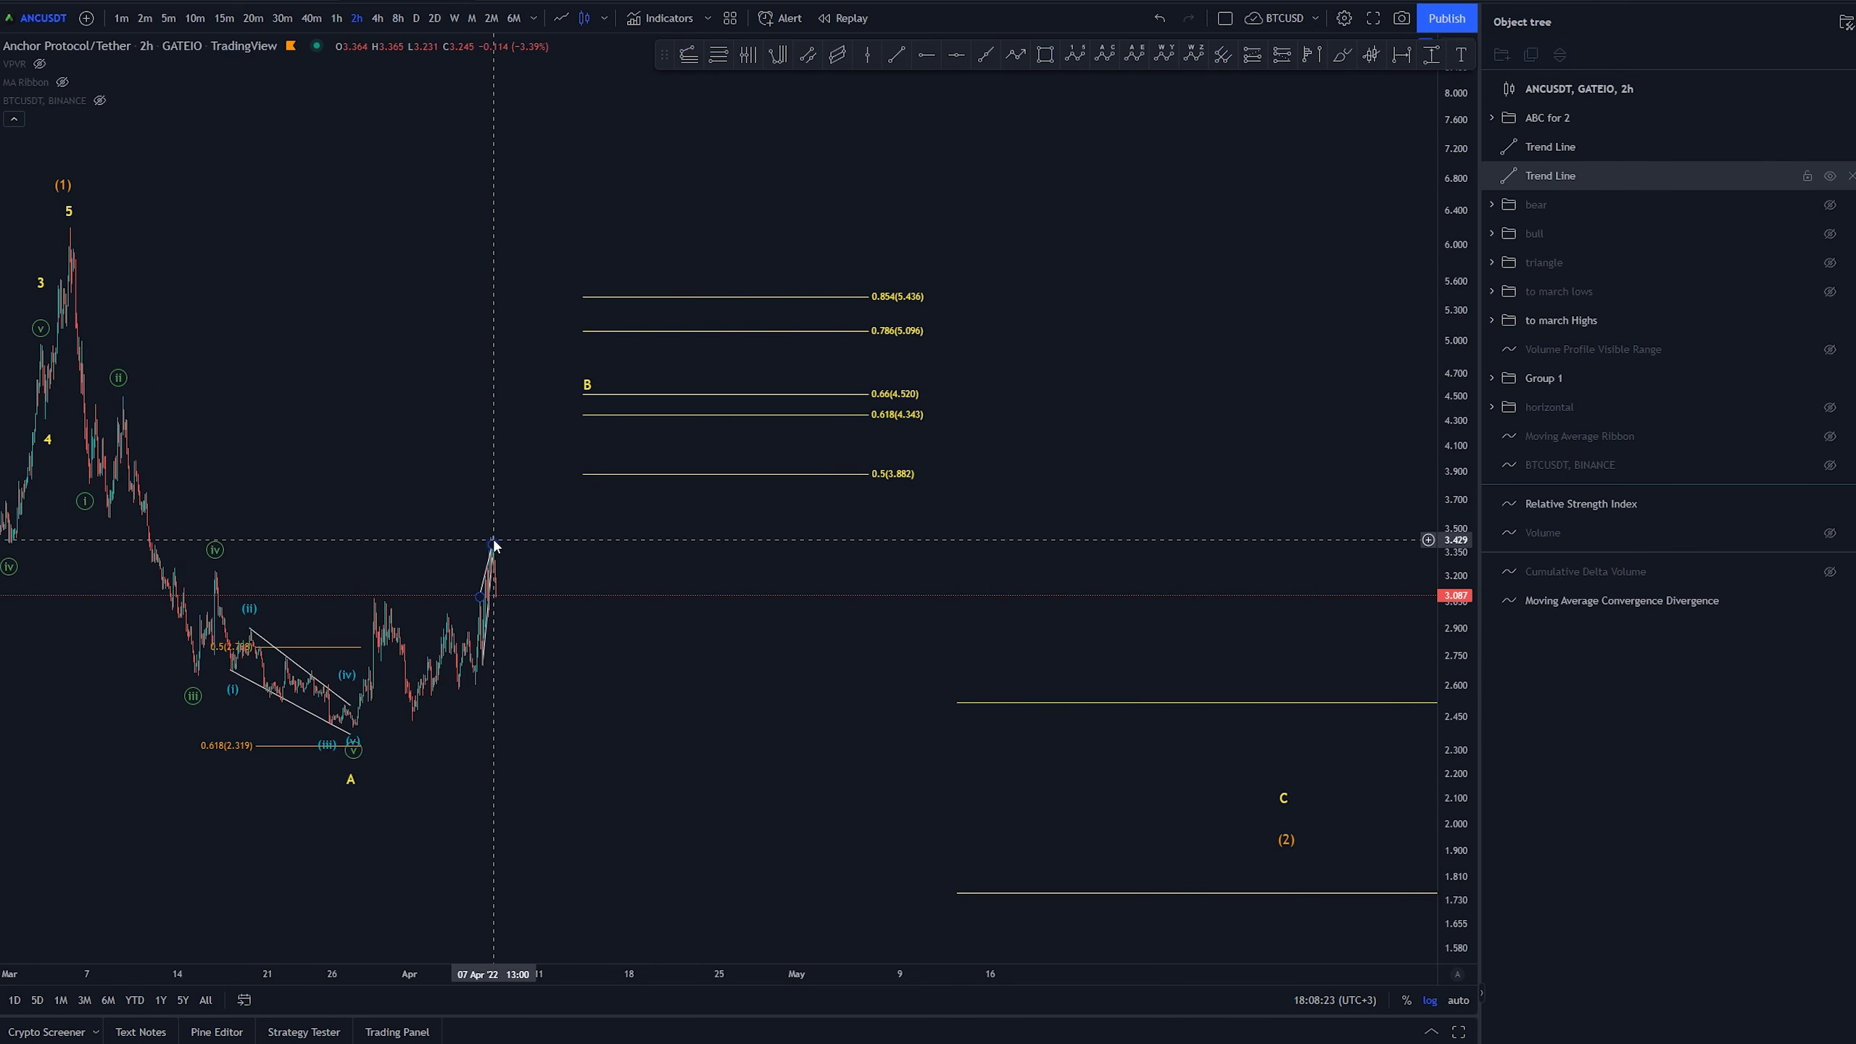
{"action": "left_click_drag", "start_coordinate": [604, 655], "coordinate": [870, 671]}
{"action": "scroll", "coordinate": [757, 680], "scroll_direction": "up", "scroll_amount": 3}
{"action": "left_click_drag", "start_coordinate": [836, 536], "coordinate": [592, 456]}
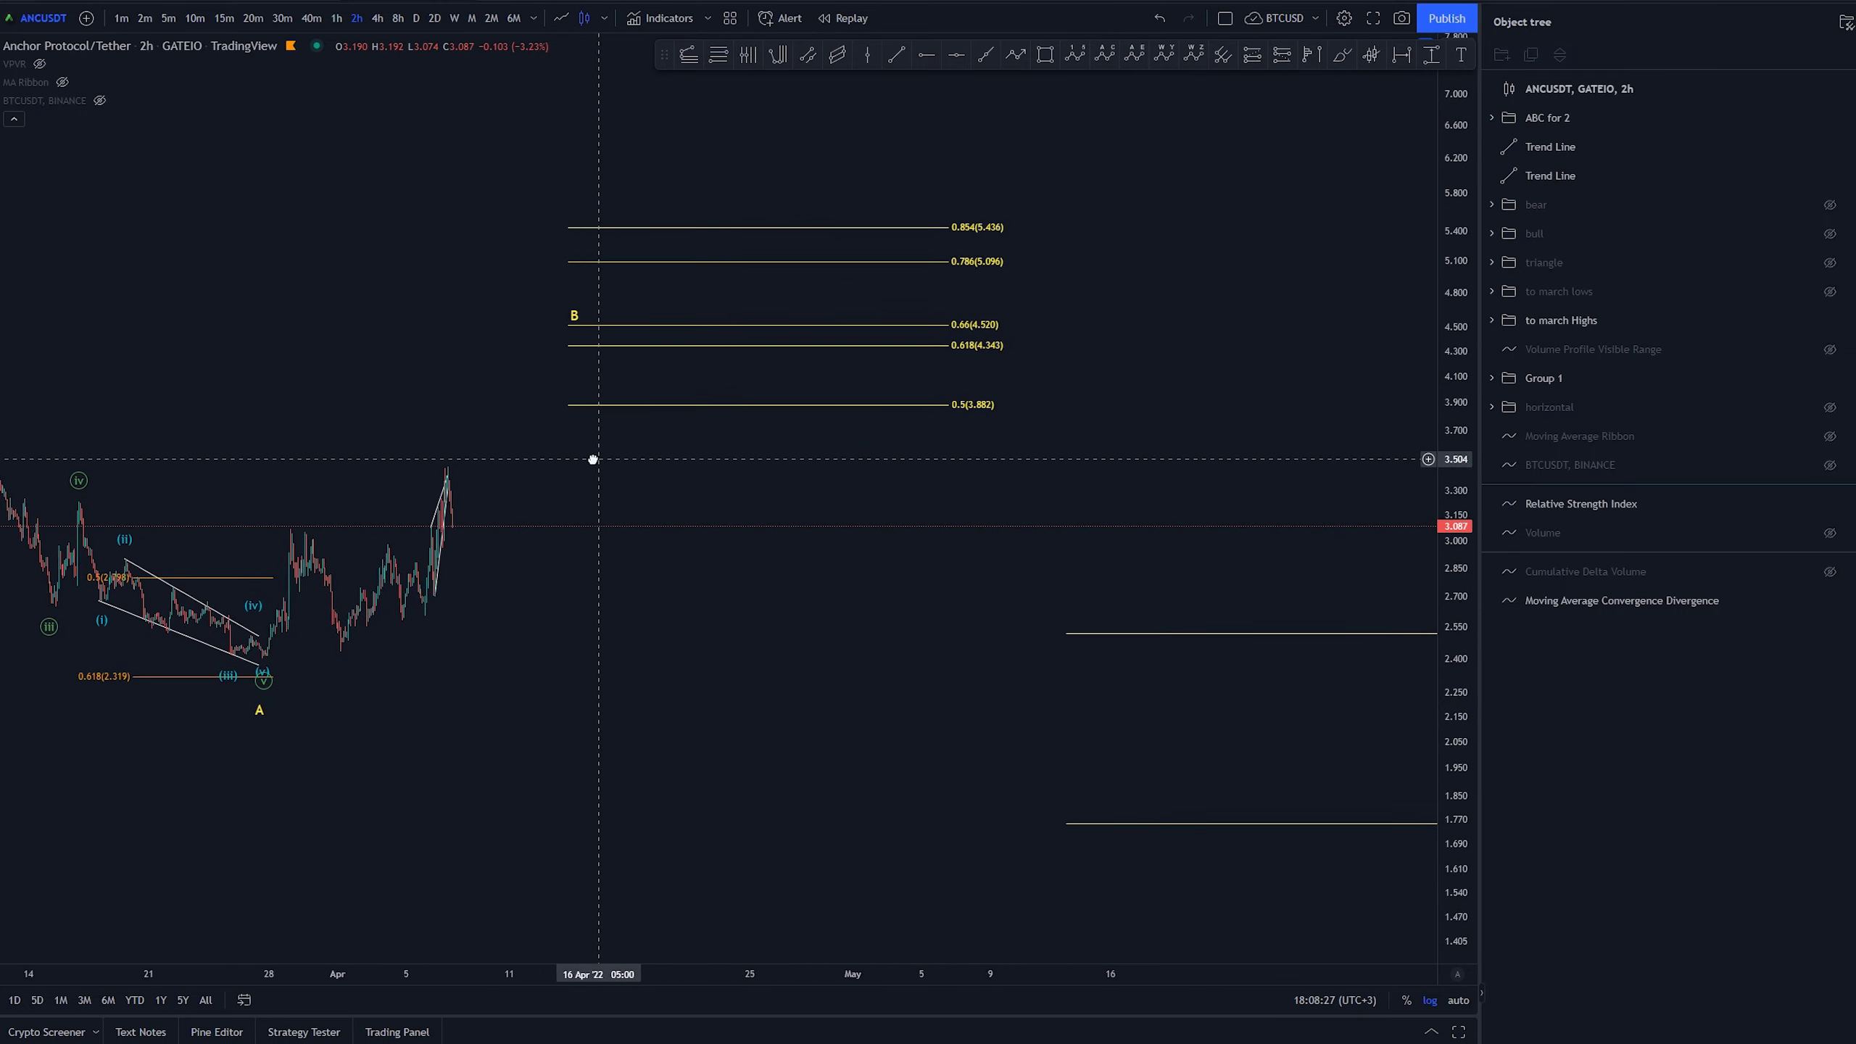
{"action": "scroll", "coordinate": [548, 464], "scroll_direction": "down", "scroll_amount": 3}
{"action": "scroll", "coordinate": [999, 638], "scroll_direction": "down", "scroll_amount": 2}
{"action": "left_click_drag", "start_coordinate": [853, 705], "coordinate": [597, 698]}
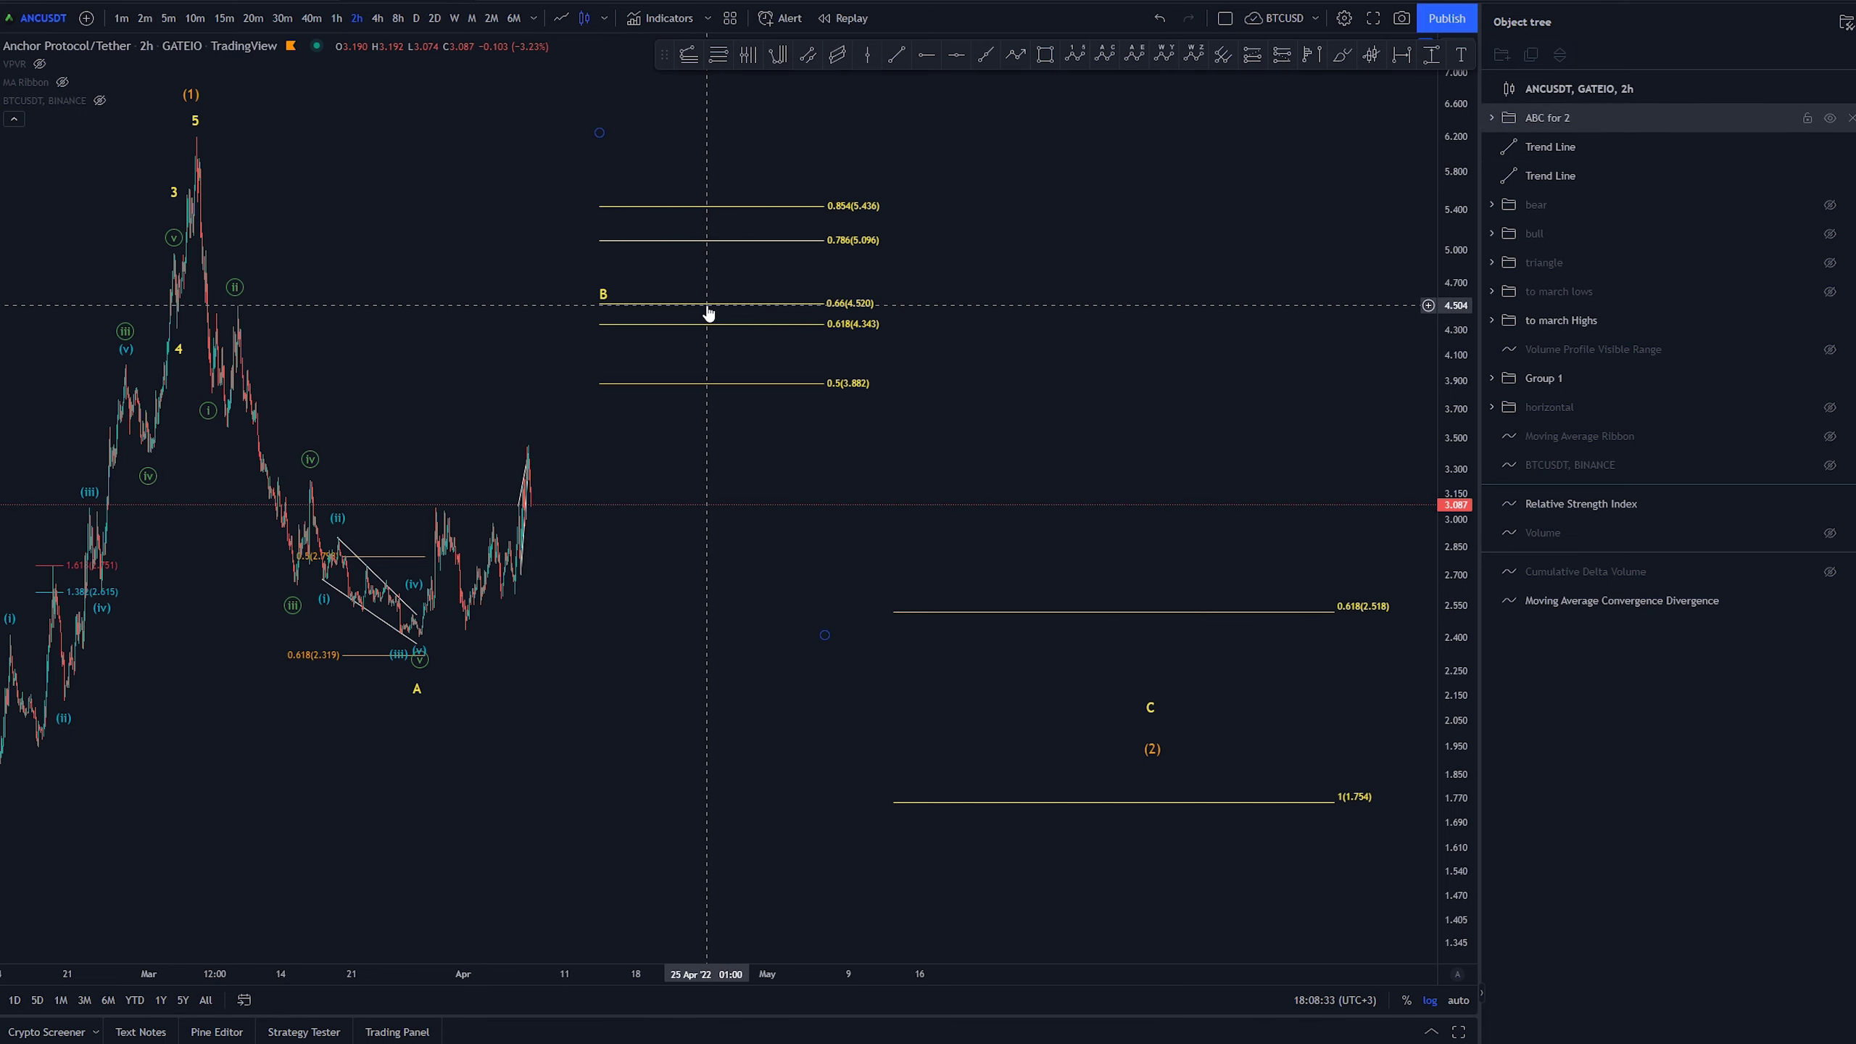
{"action": "left_click_drag", "start_coordinate": [604, 301], "coordinate": [707, 301]}
{"action": "left_click", "coordinate": [724, 506]}
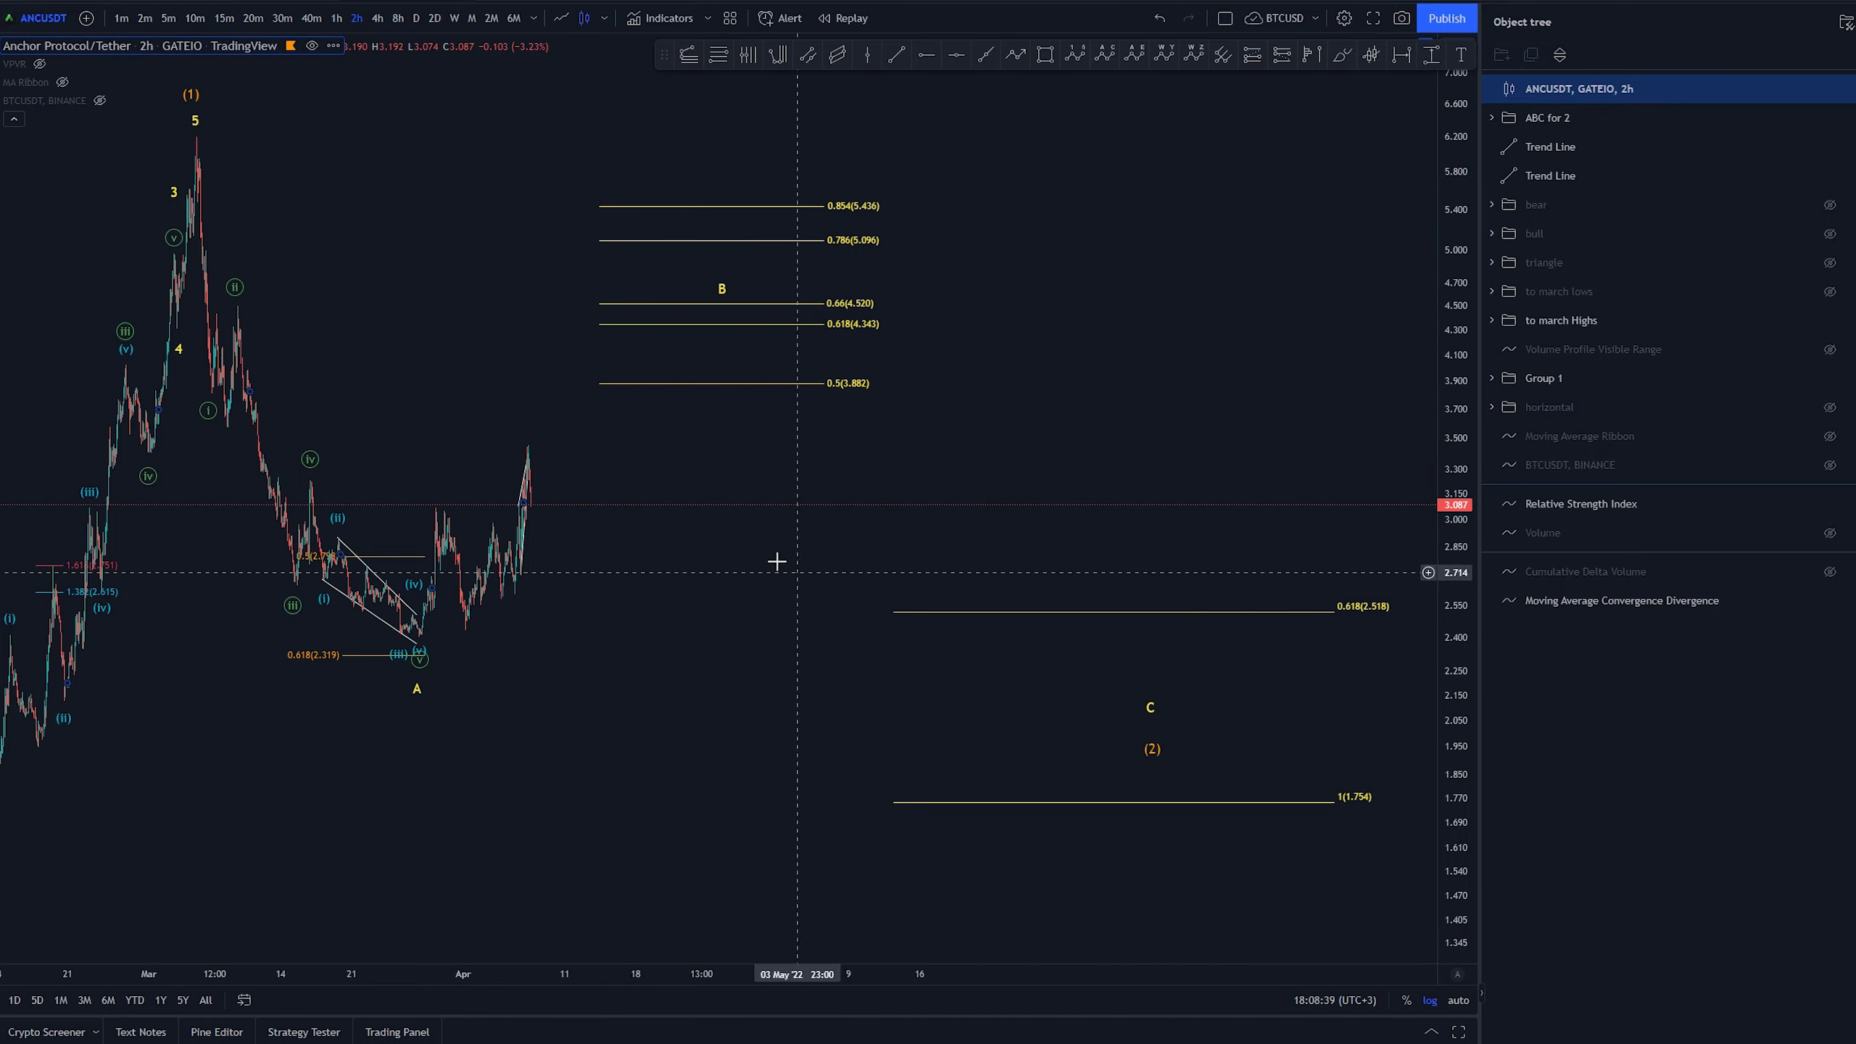
{"action": "scroll", "coordinate": [1147, 659], "scroll_direction": "down", "scroll_amount": 5}
{"action": "left_click_drag", "start_coordinate": [1448, 222], "coordinate": [1448, 374]}
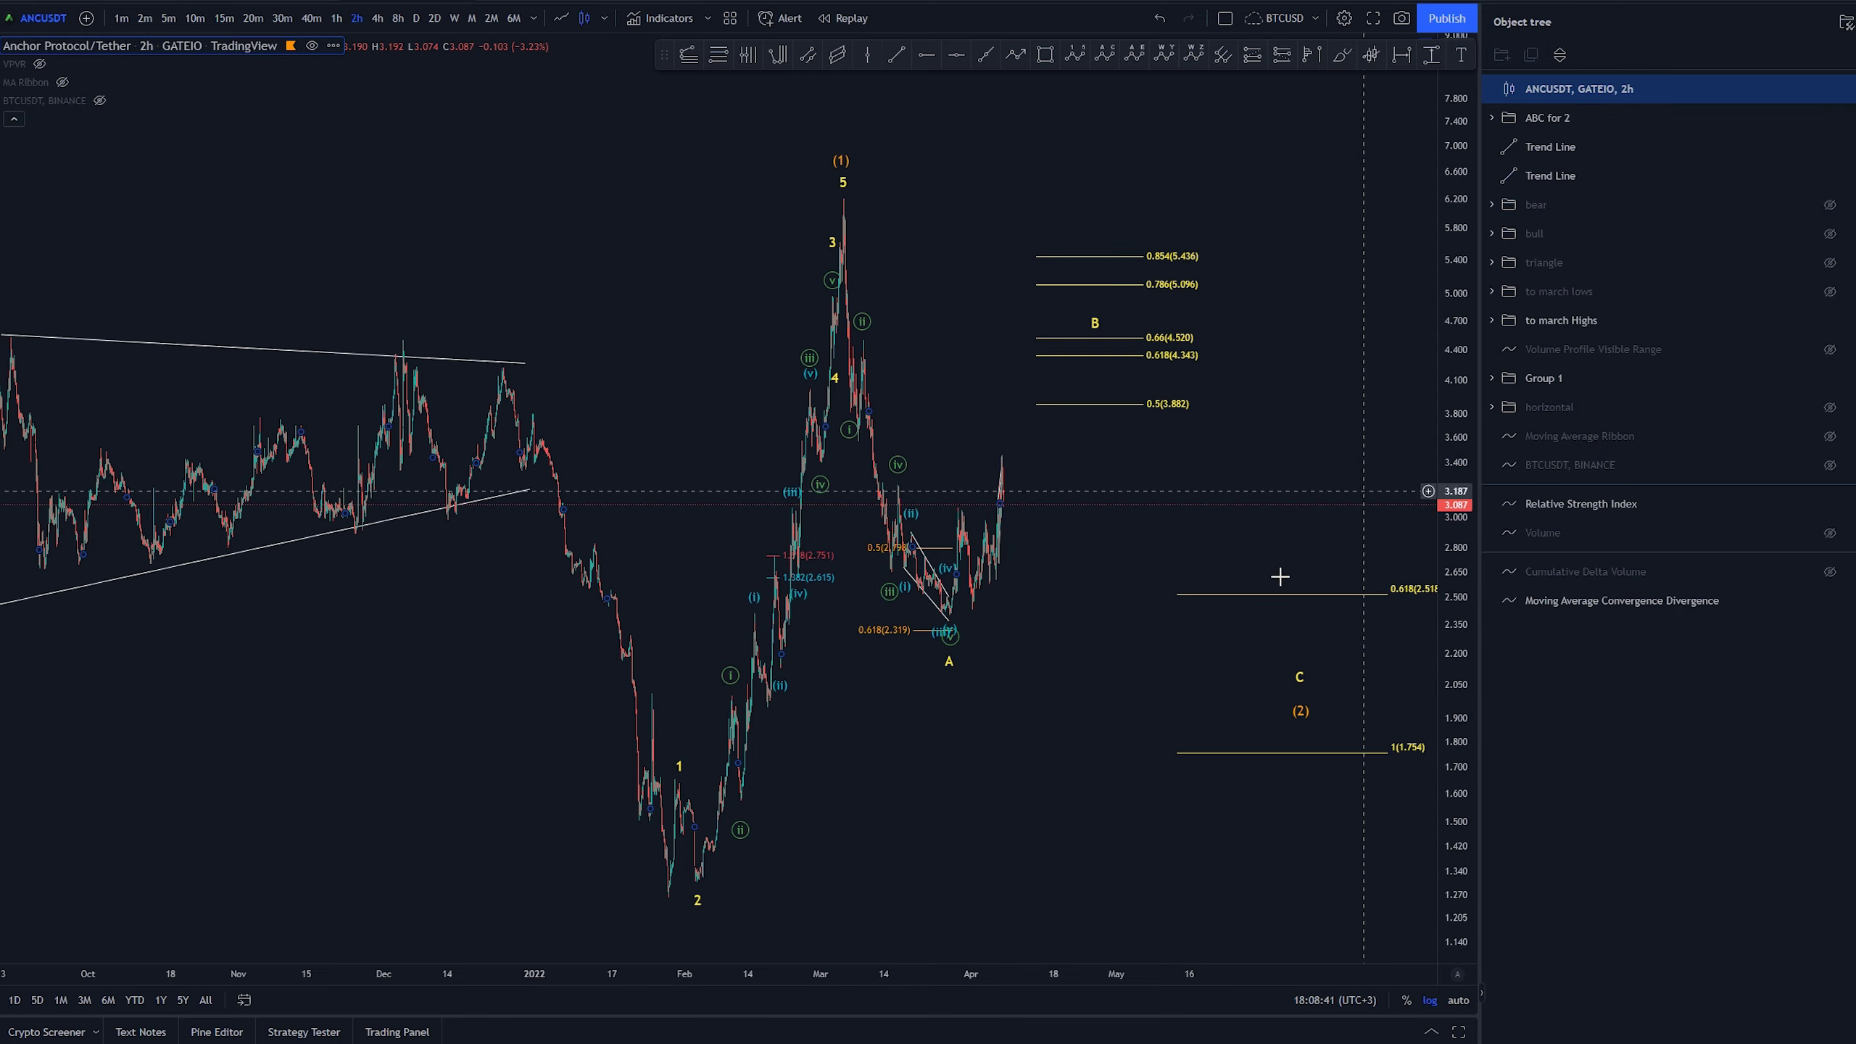
{"action": "scroll", "coordinate": [1170, 709], "scroll_direction": "down", "scroll_amount": 1}
{"action": "left_click_drag", "start_coordinate": [1117, 783], "coordinate": [808, 683]}
{"action": "left_click_drag", "start_coordinate": [1449, 227], "coordinate": [1445, 541]}
{"action": "left_click_drag", "start_coordinate": [1193, 773], "coordinate": [1196, 804]}
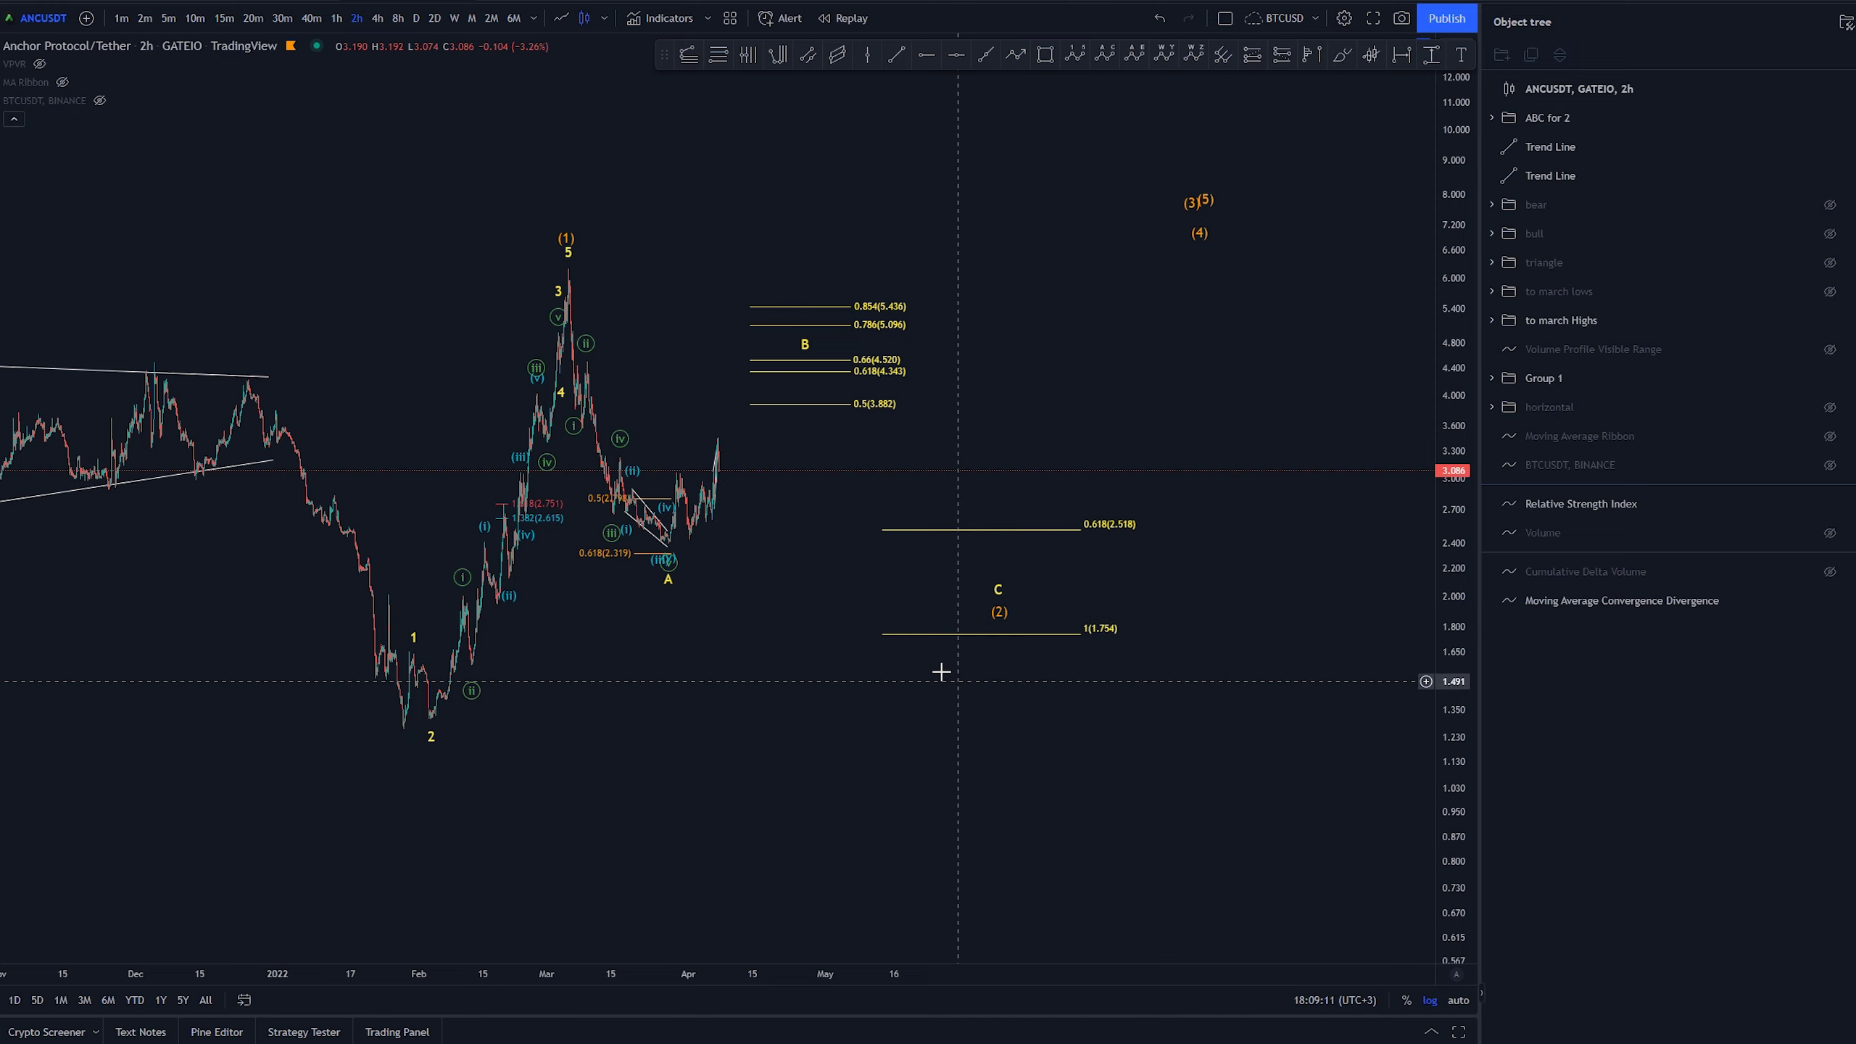
{"action": "left_click_drag", "start_coordinate": [1075, 810], "coordinate": [1181, 844]}
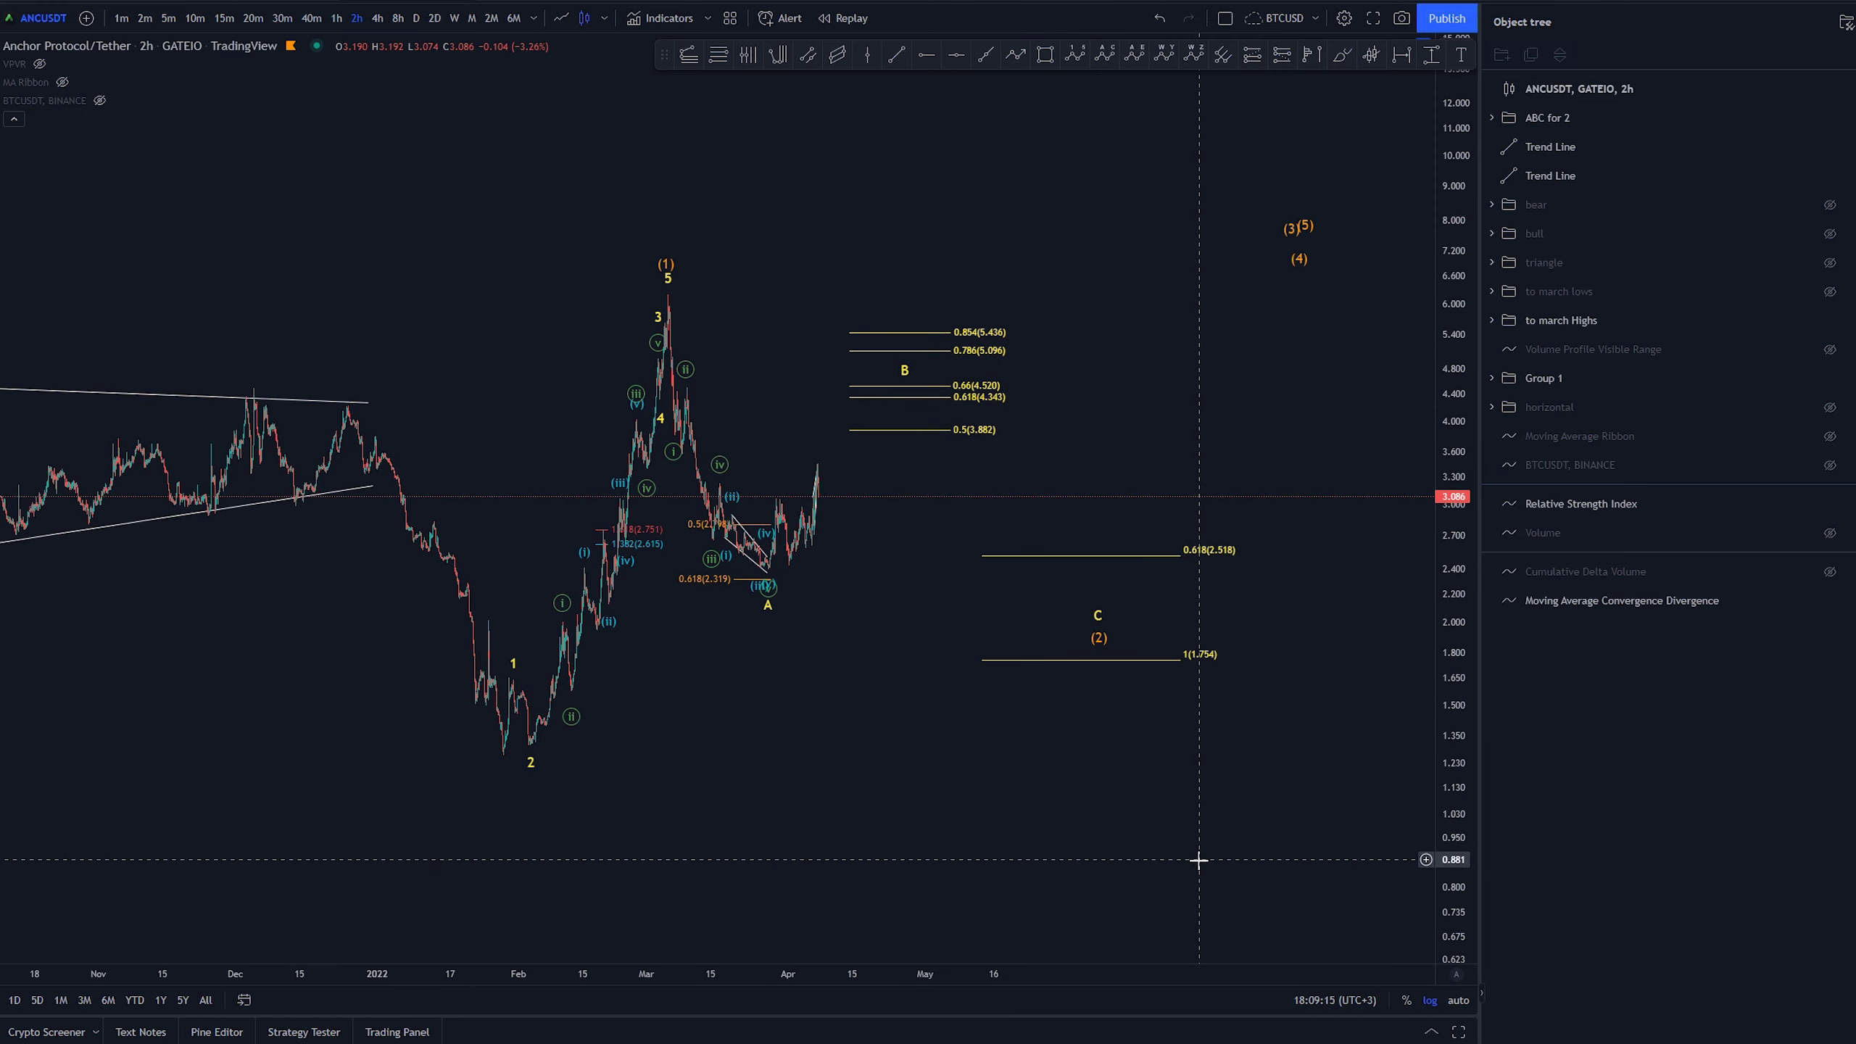